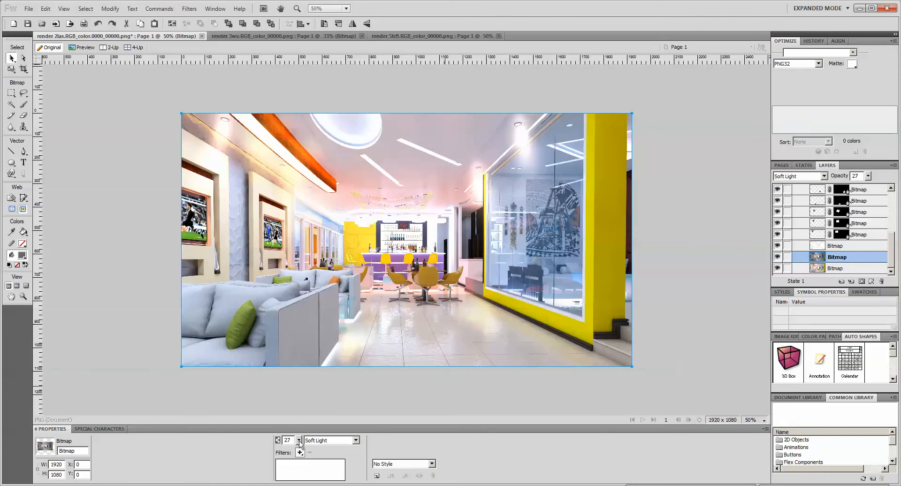
# Set the bottom bitmap's opacity to 52 and the Soft Light bitmap above it to 100
pyautogui.moveTo(299, 444); pyautogui.dragTo(298, 424)
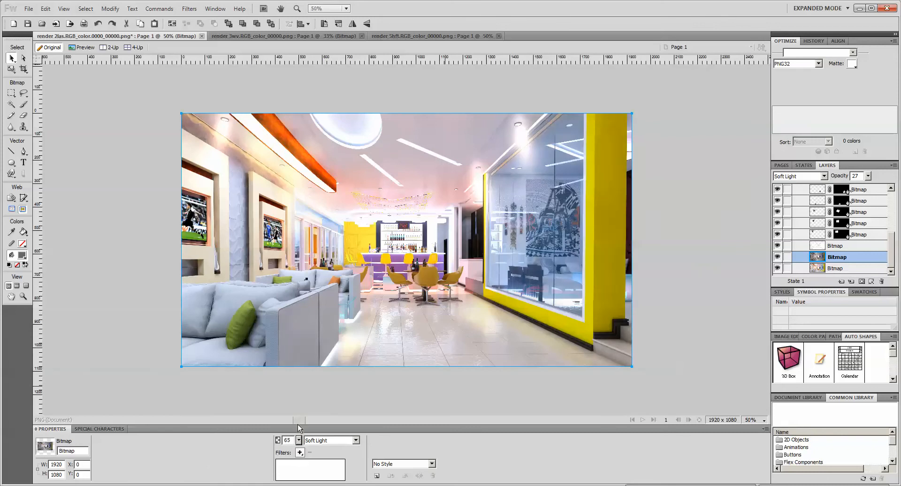
pyautogui.click(840, 269)
pyautogui.moveTo(299, 440); pyautogui.dragTo(303, 462)
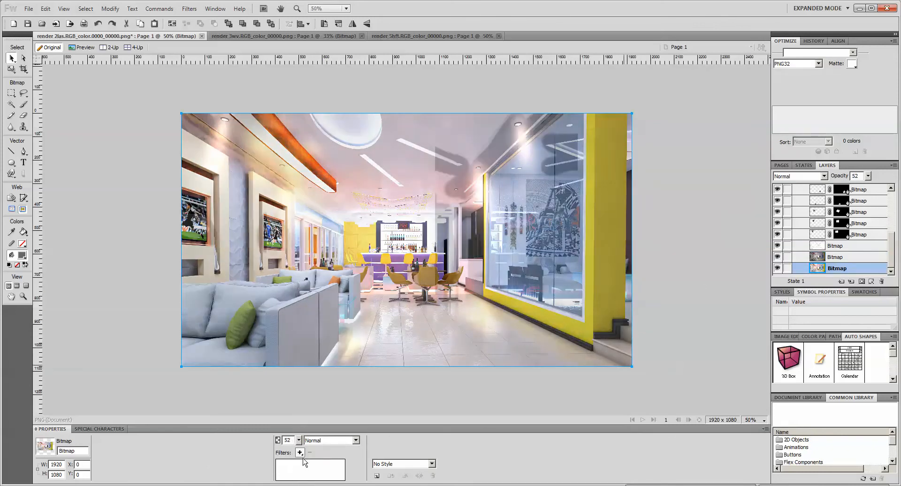
pyautogui.click(848, 259)
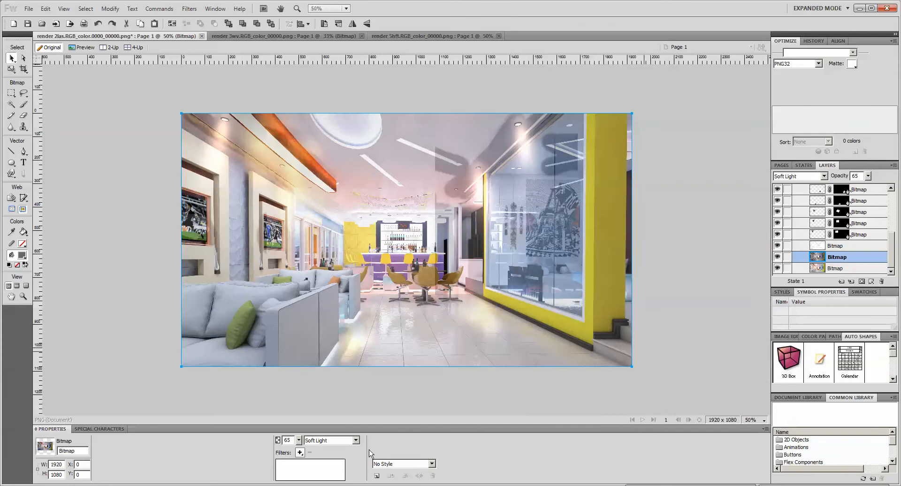
pyautogui.moveTo(299, 441); pyautogui.dragTo(311, 388)
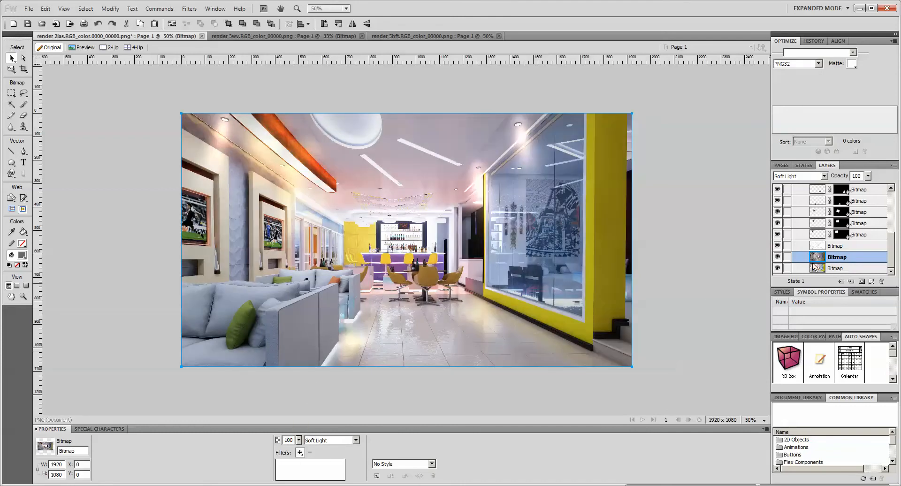
# Move the bottom bitmap above the Soft Light bitmap in the layer stack
pyautogui.moveTo(851, 268); pyautogui.dragTo(842, 262)
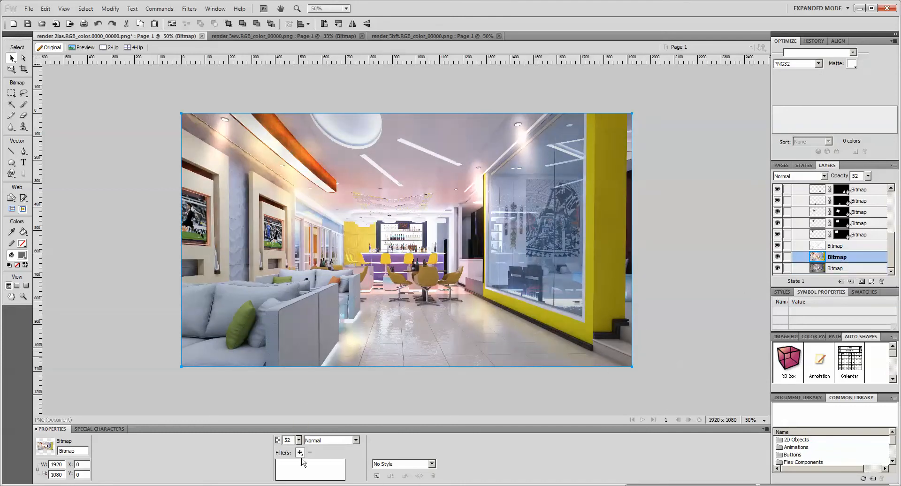
pyautogui.click(331, 440)
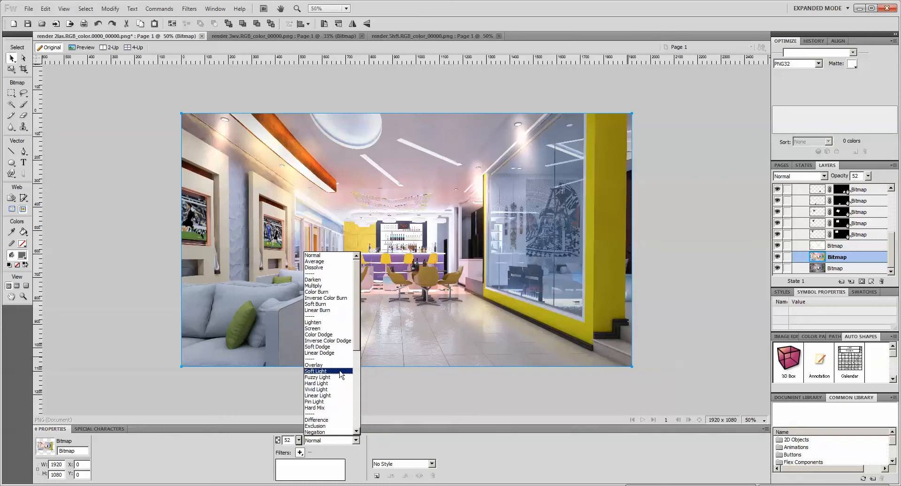
pyautogui.click(598, 438)
# Compare the lounge render with the Normal-mode bitmap at 52 opacity hidden and shown
pyautogui.click(778, 257)
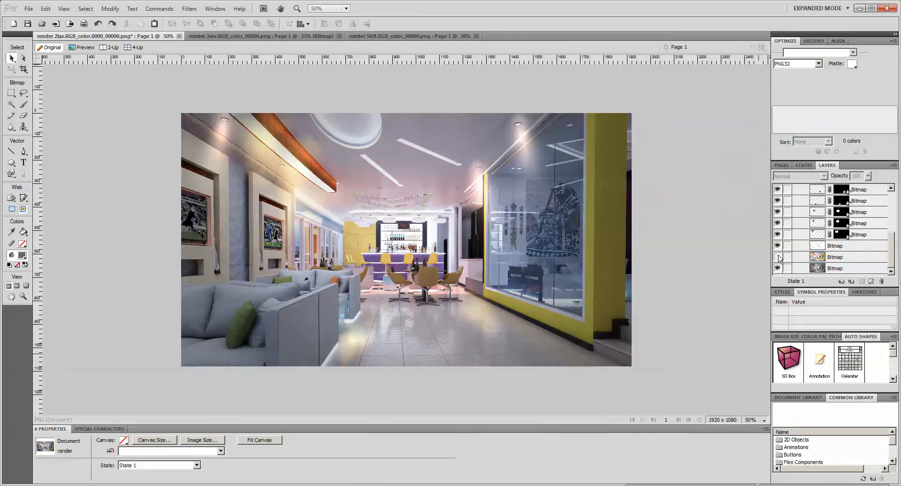
pyautogui.click(778, 257)
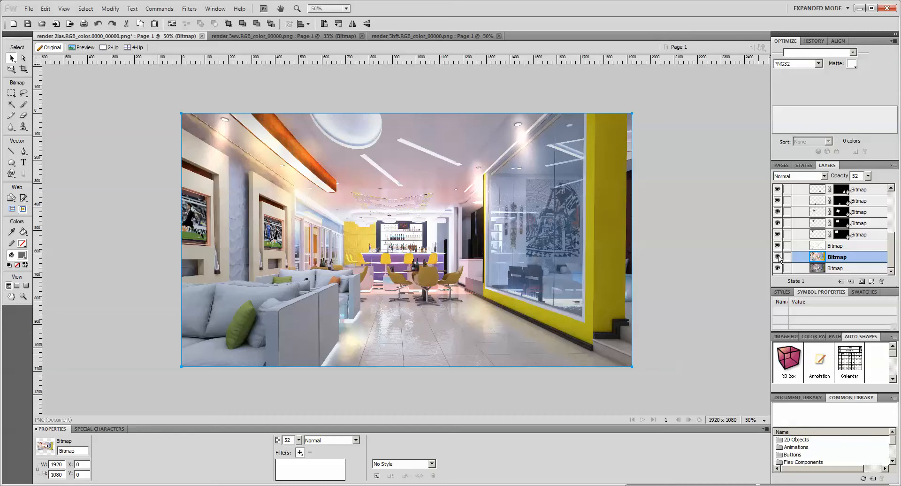
pyautogui.click(778, 257)
pyautogui.click(778, 257)
pyautogui.click(778, 257)
pyautogui.click(778, 256)
pyautogui.click(777, 257)
pyautogui.click(777, 256)
pyautogui.click(777, 256)
pyautogui.click(778, 257)
# Try Screen and Multiply blending on the selected bitmap, with Multiply at 58 opacity, and compare it hidden and shown
pyautogui.click(315, 443)
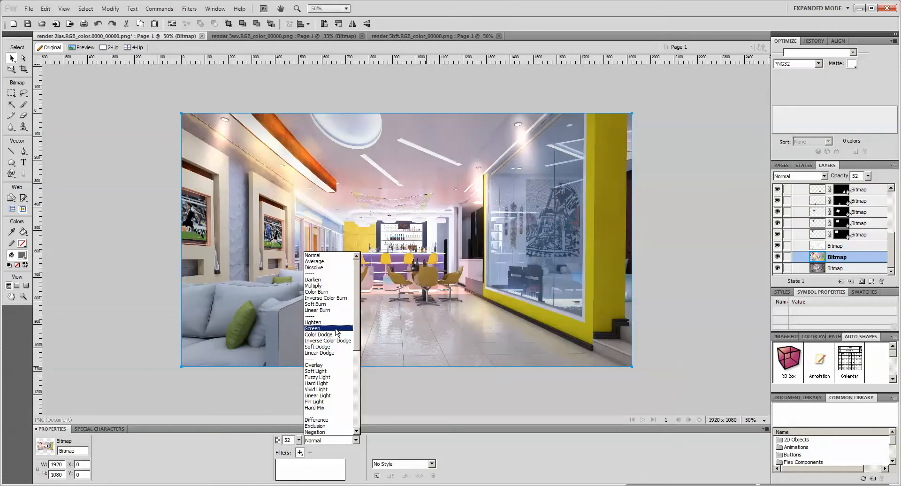
pyautogui.click(336, 328)
pyautogui.click(339, 441)
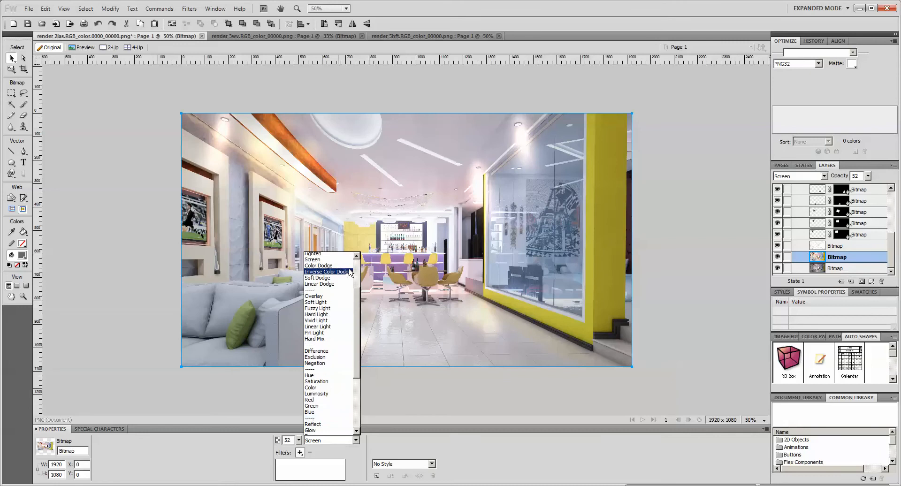
pyautogui.scroll(3, 337, 282)
pyautogui.click(324, 286)
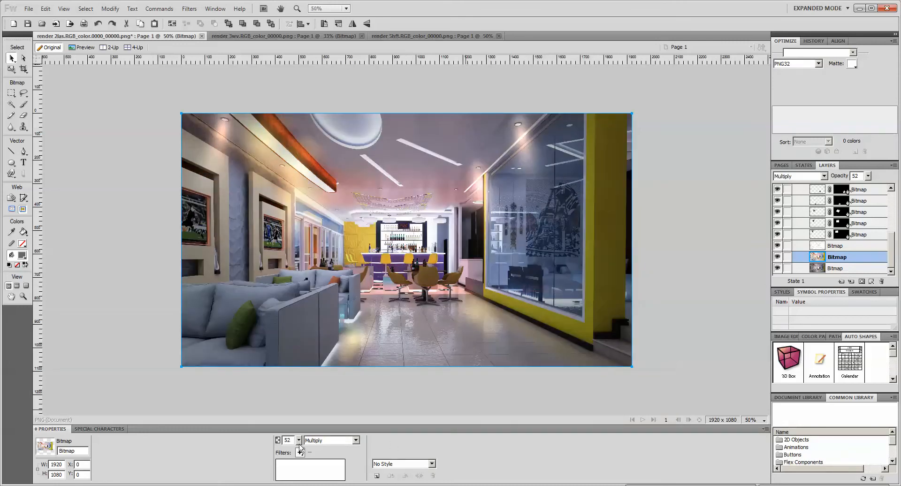
pyautogui.moveTo(299, 440)
pyautogui.mouseDown()
pyautogui.moveTo(301, 457)
pyautogui.moveTo(300, 435)
pyautogui.mouseUp()
pyautogui.click(777, 258)
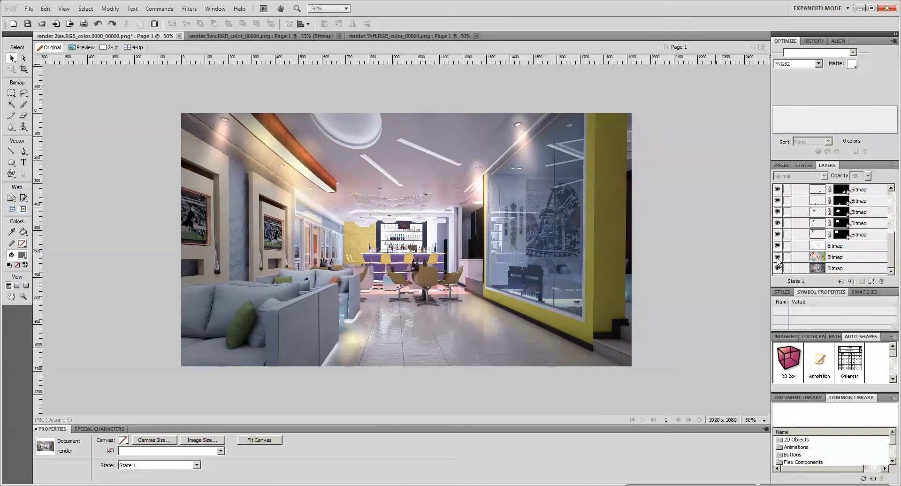
pyautogui.click(777, 258)
pyautogui.click(777, 259)
pyautogui.click(777, 259)
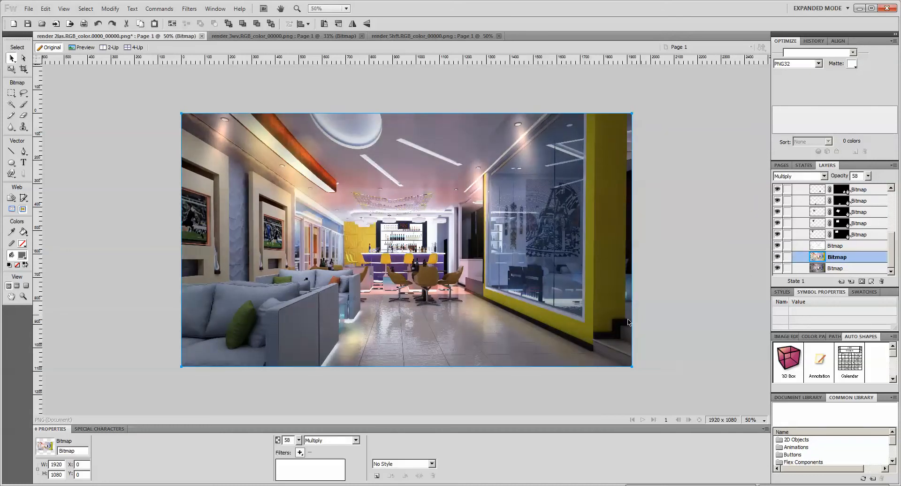
# Set the selected bitmap's blend mode to Overlay and its opacity to 35
pyautogui.click(313, 443)
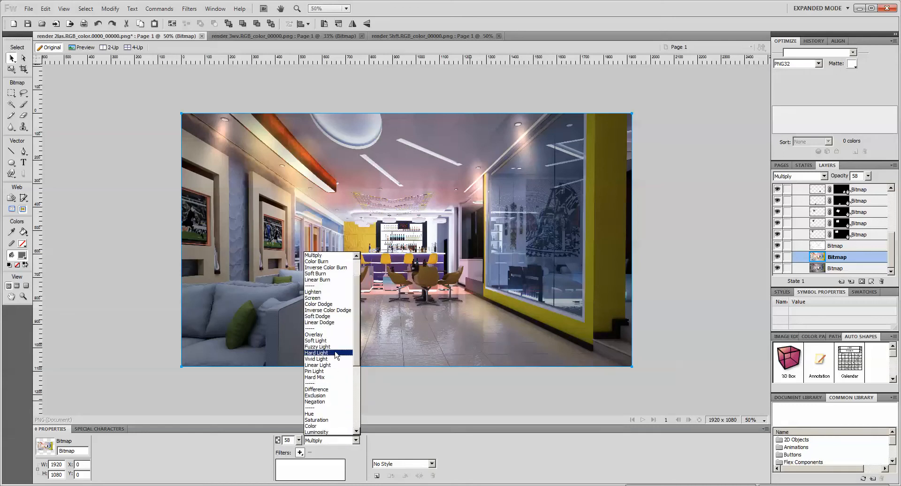
pyautogui.click(336, 334)
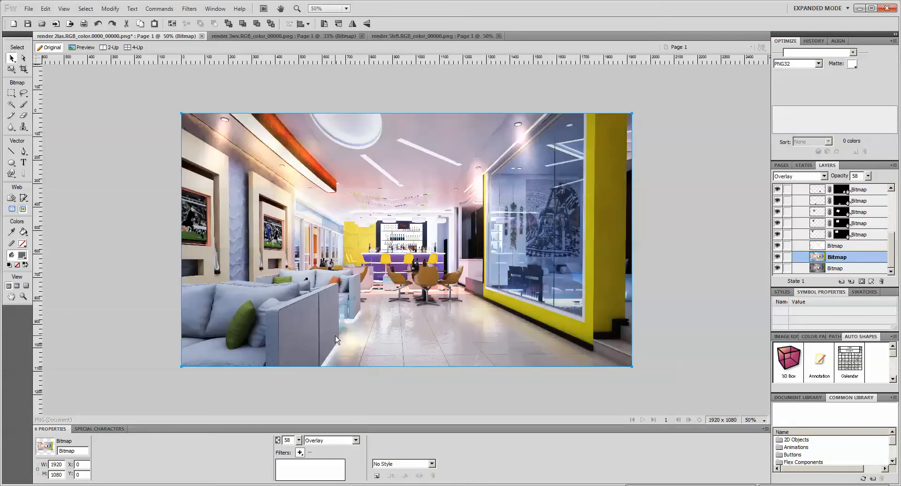
pyautogui.click(314, 445)
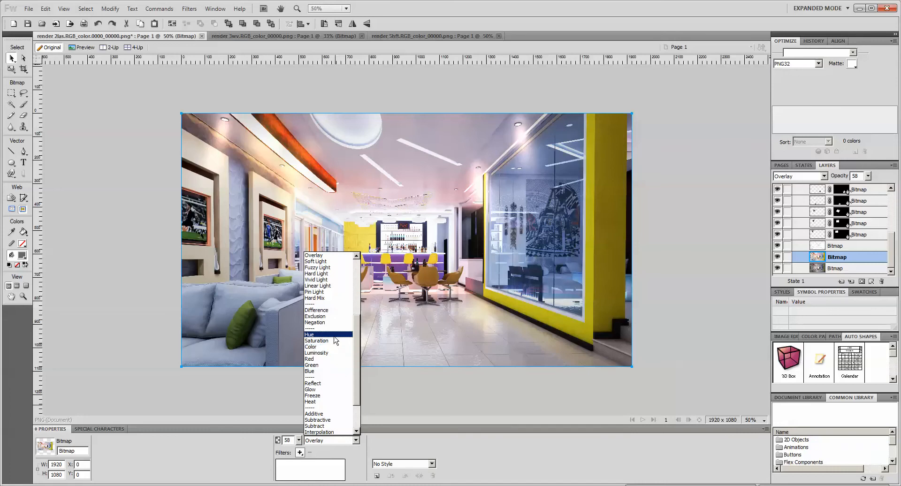
pyautogui.click(356, 443)
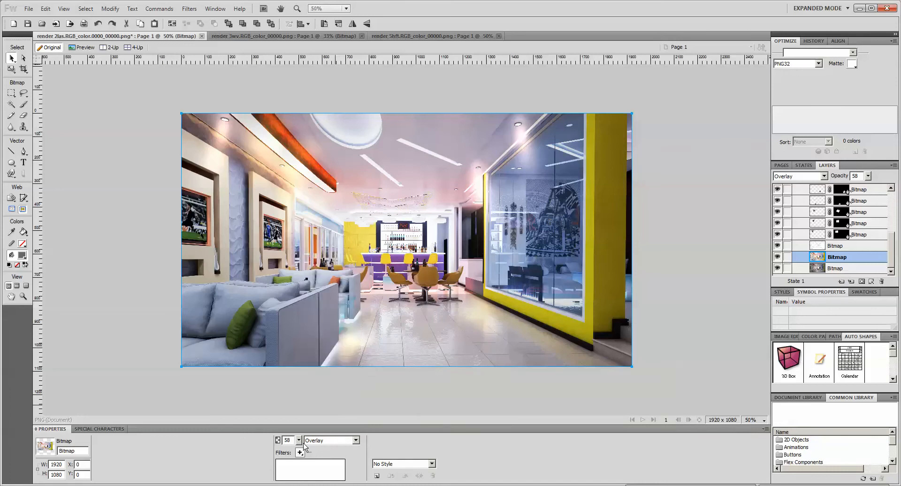
pyautogui.moveTo(299, 440); pyautogui.dragTo(299, 451)
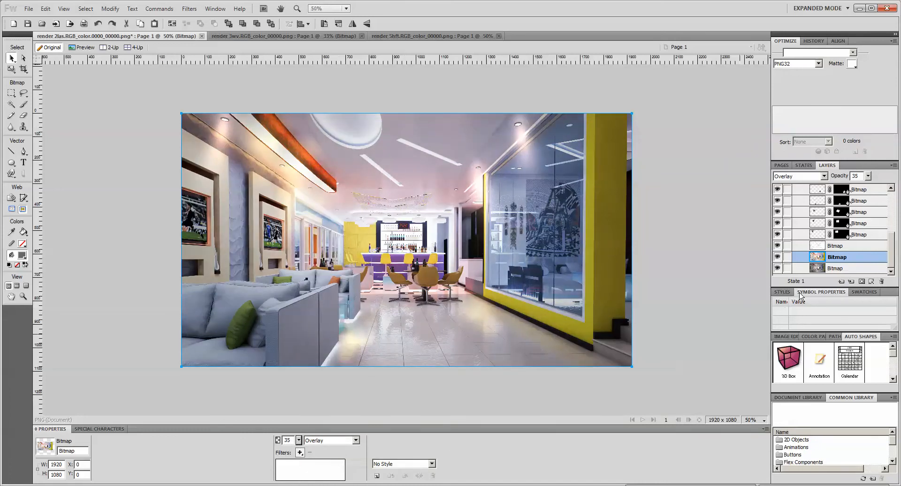
# Compare the lounge render with the Overlay bitmap hidden and shown
pyautogui.click(777, 257)
pyautogui.click(777, 257)
pyautogui.click(778, 257)
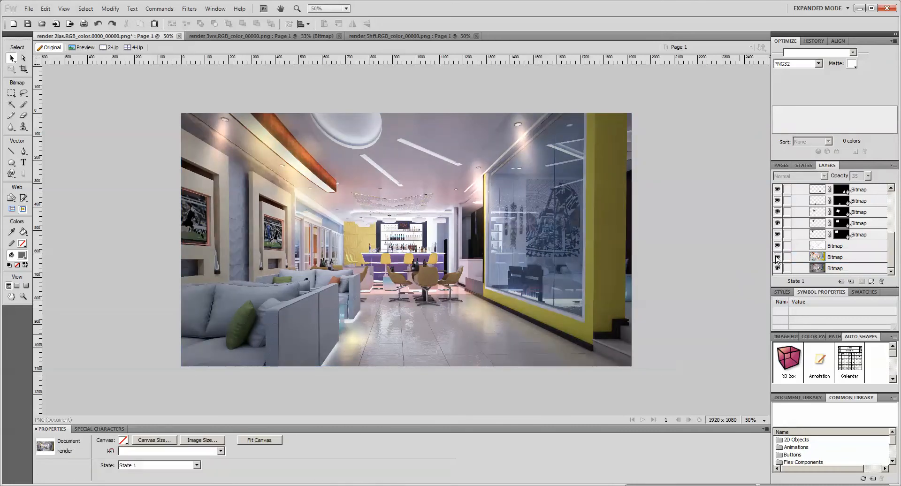
pyautogui.click(777, 257)
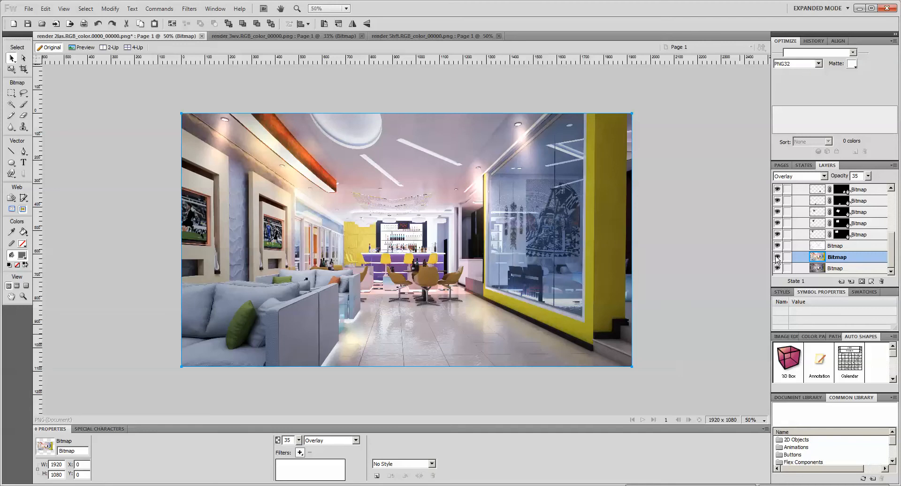
# Save the render 2las document, view the other open renders, and close render 2las
pyautogui.click(660, 239)
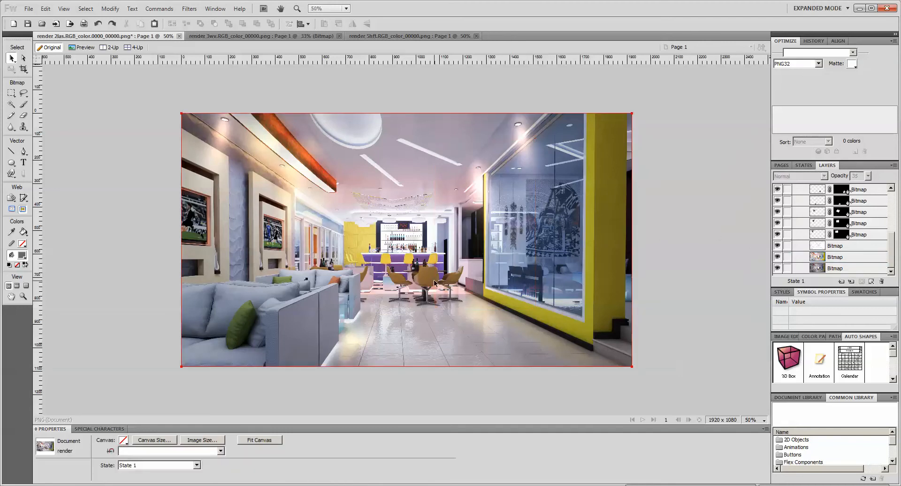
pyautogui.hotkey('ctrl', 's')
pyautogui.click(300, 37)
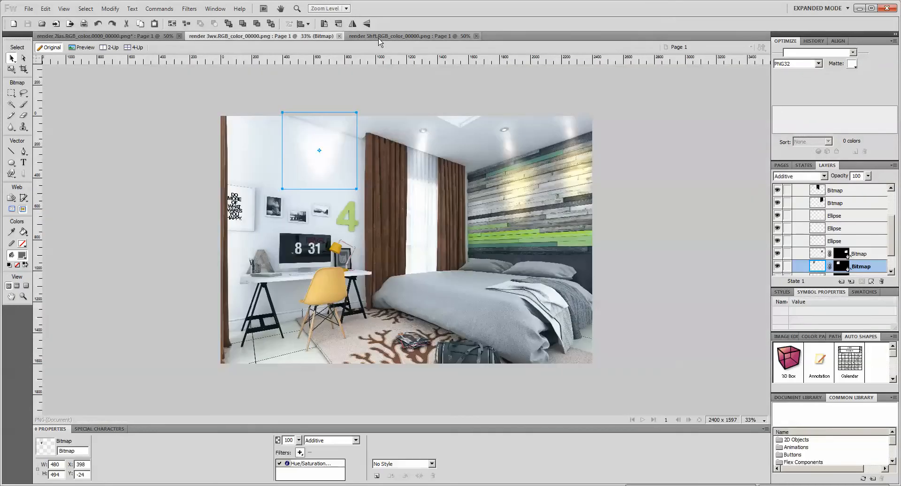
pyautogui.click(379, 36)
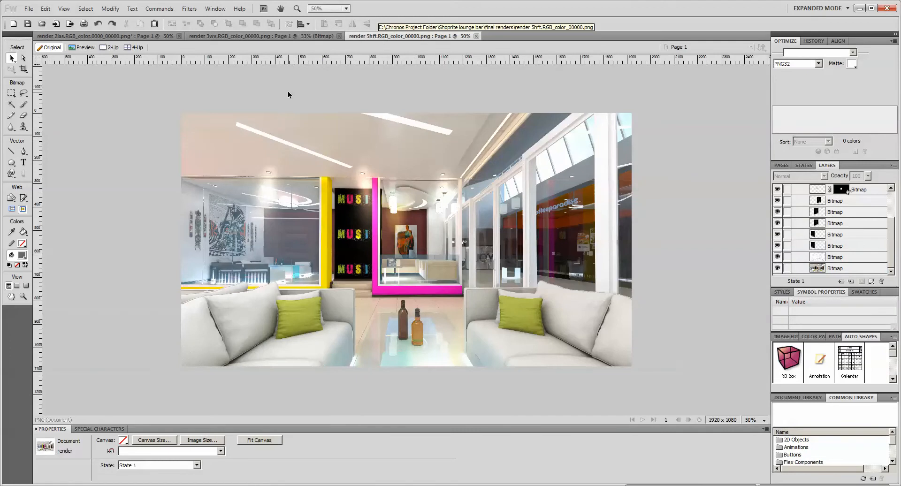
pyautogui.click(253, 36)
pyautogui.click(124, 36)
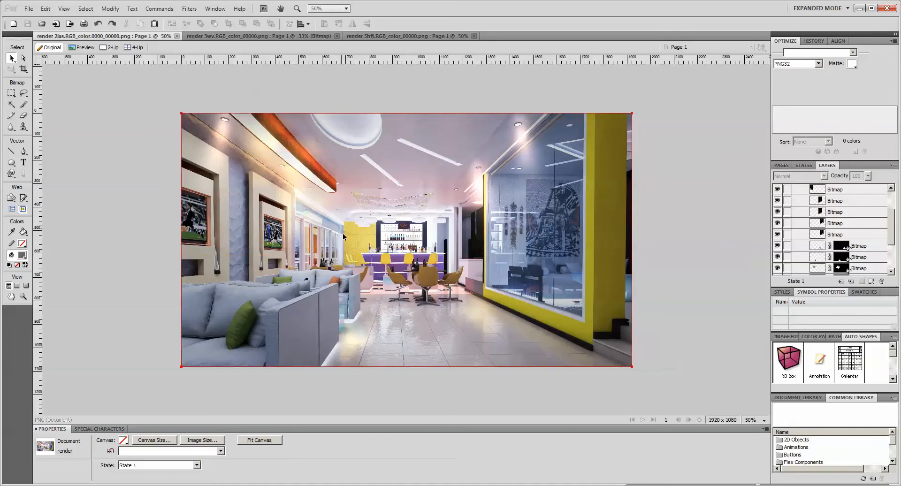
pyautogui.click(177, 36)
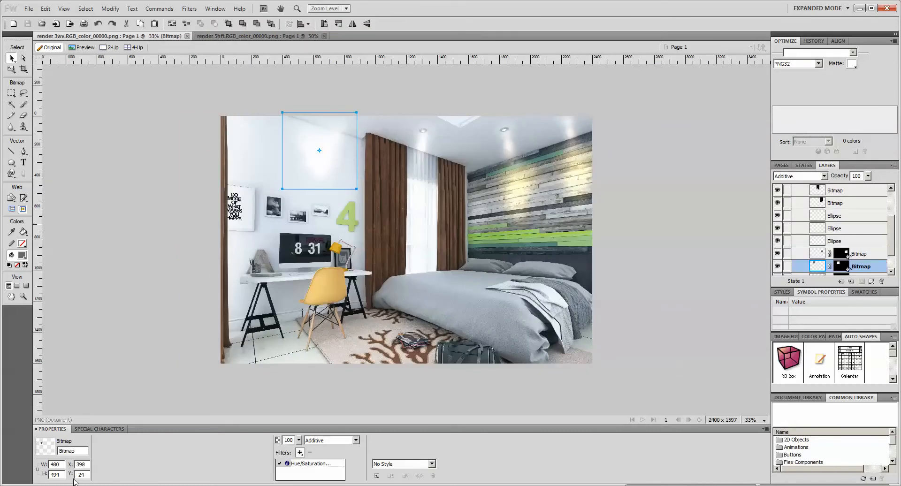
# Switch to the final renders folder in Windows Explorer and preview render 2las.RGB_color.0000_00000.png
pyautogui.rightClick(56, 485)
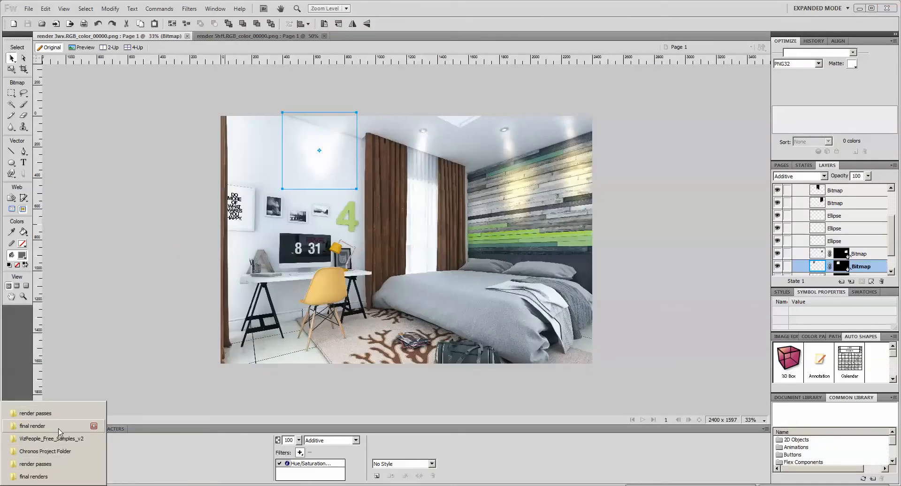
pyautogui.click(58, 476)
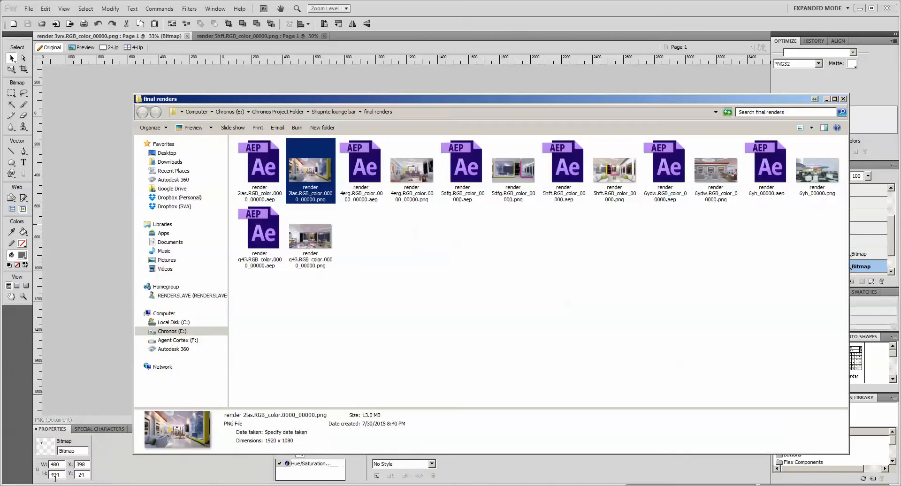
pyautogui.doubleClick(316, 185)
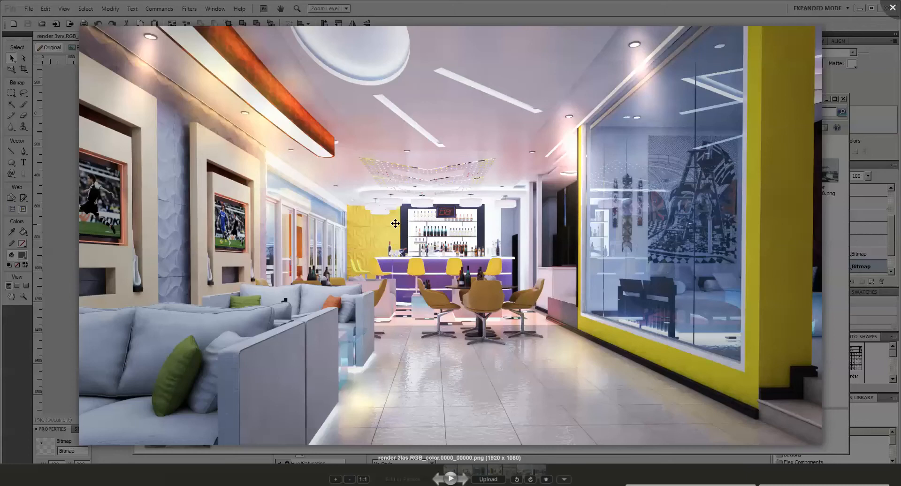
# Compare the finished render 2las with the unedited render 4erg in the image preview, and close the preview
pyautogui.press('Right')
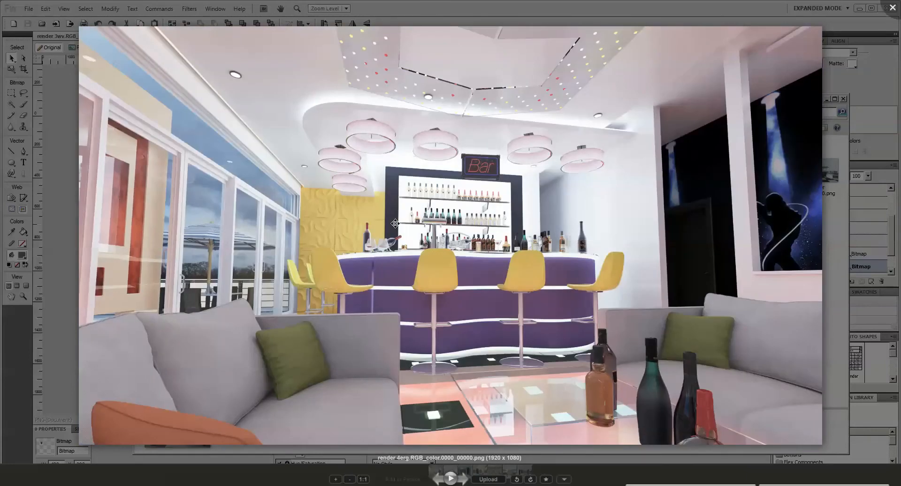
pyautogui.press('Left')
pyautogui.press('Right')
pyautogui.press('Left')
pyautogui.press('Right')
pyautogui.press('Left')
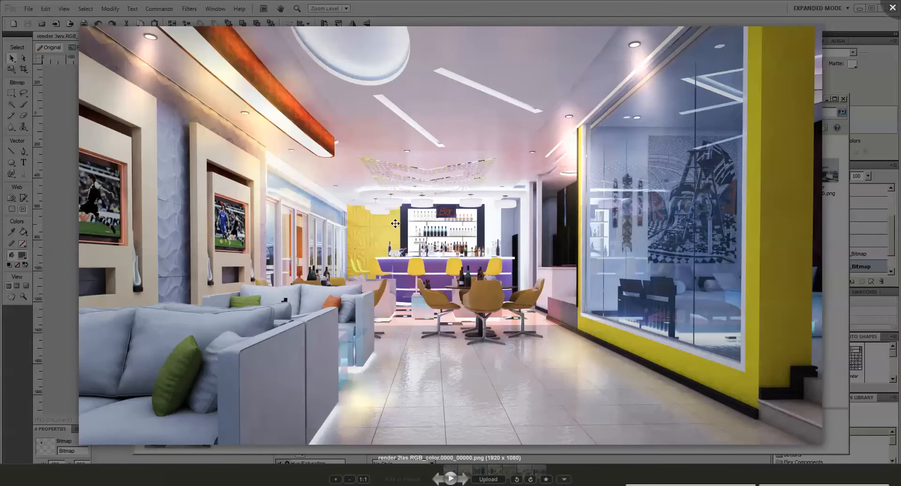
pyautogui.press('Right')
pyautogui.press('Left')
pyautogui.press('Right')
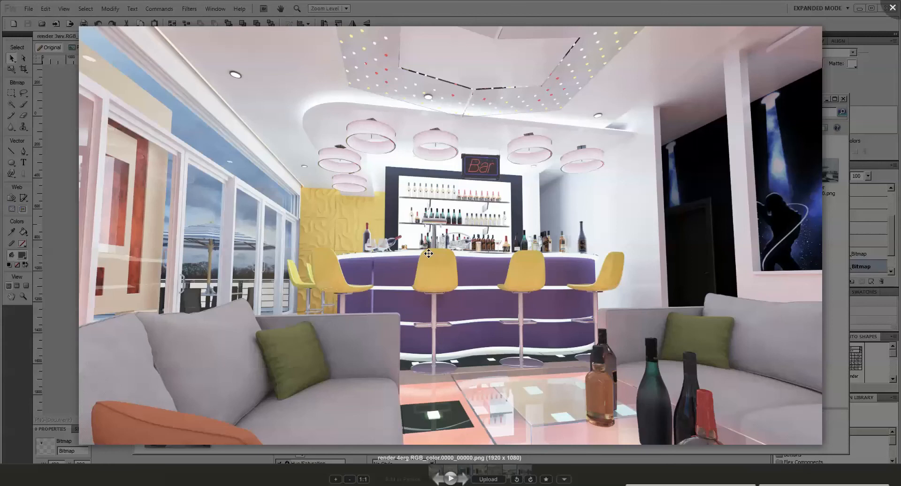
pyautogui.press('Escape')
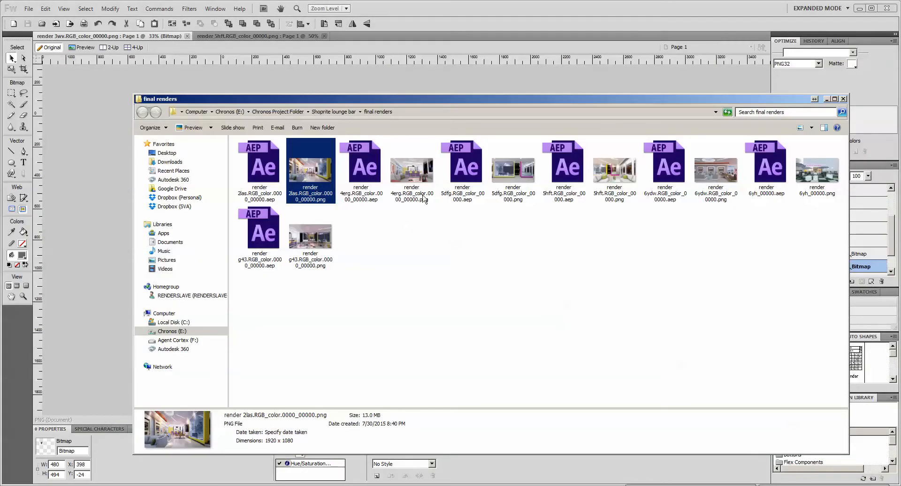
# Close the render 5hft document and open render 4erg.RGB_color.0000_00000.png from the final renders folder in Fireworks
pyautogui.click(283, 37)
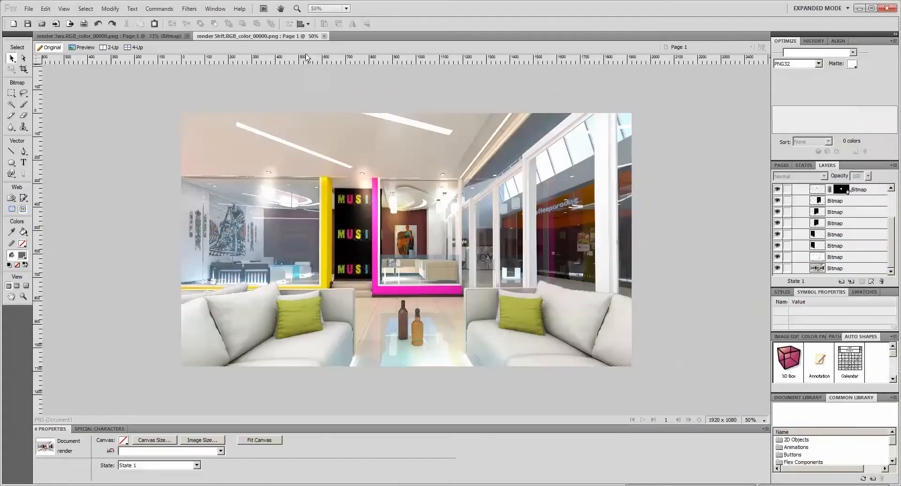
pyautogui.click(324, 36)
pyautogui.hotkey('alt', 'Tab')
pyautogui.doubleClick(425, 177)
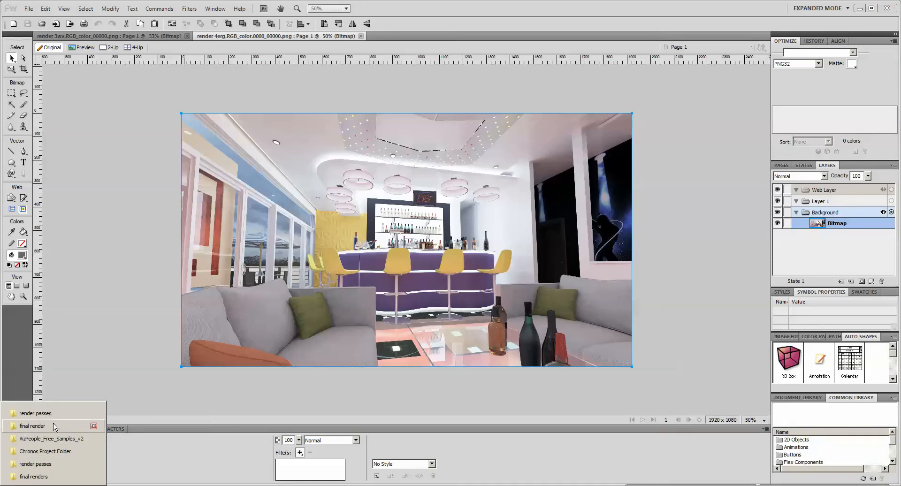
# Import the render 4erg.RGB_color AO.0000.png ambient occlusion pass from the render passes folder over the render and blend it as Multiply
pyautogui.click(53, 422)
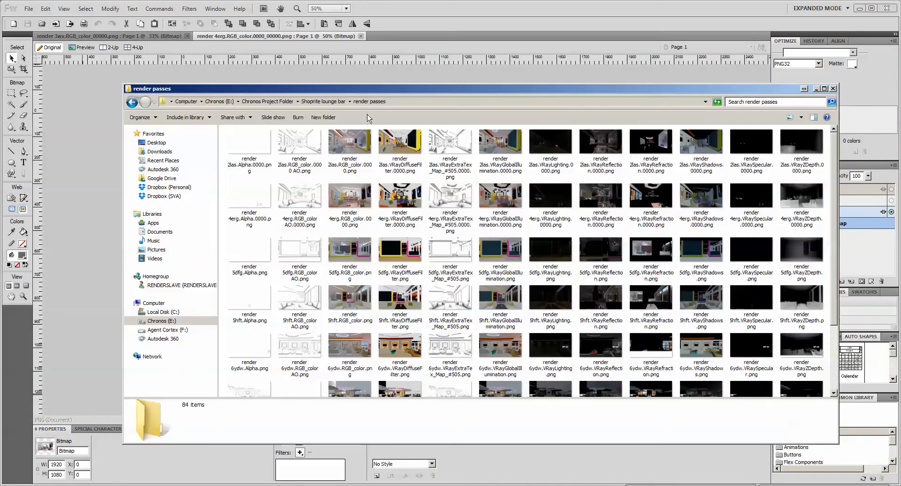
pyautogui.doubleClick(316, 207)
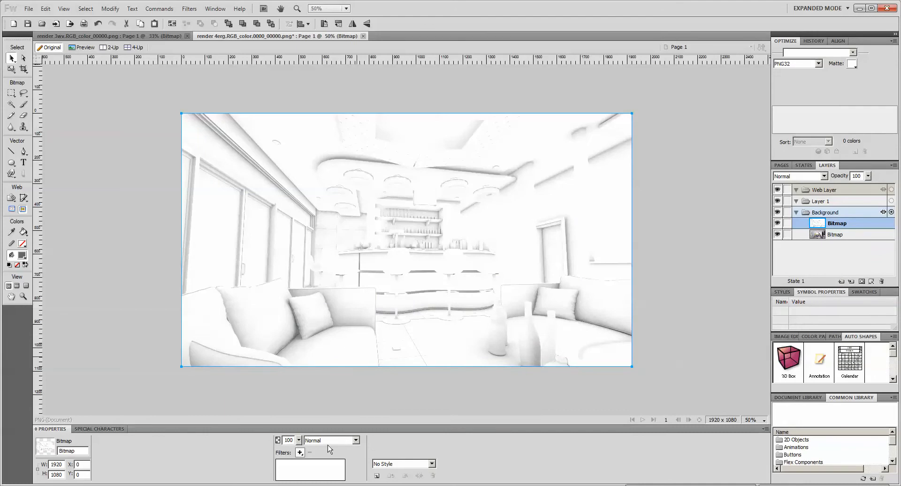
pyautogui.click(331, 440)
pyautogui.click(323, 285)
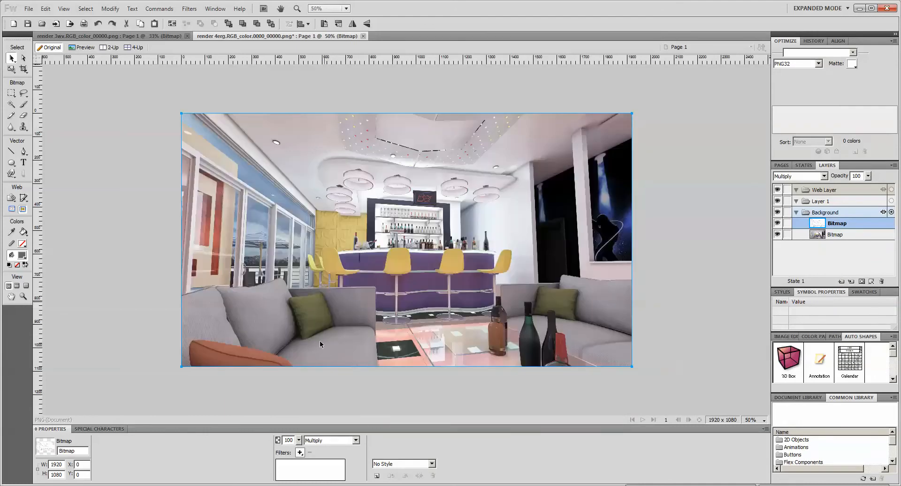
# Erase the ambient occlusion layer along the curved ceiling light and over the windows with the Eraser tool at size 100
pyautogui.click(24, 116)
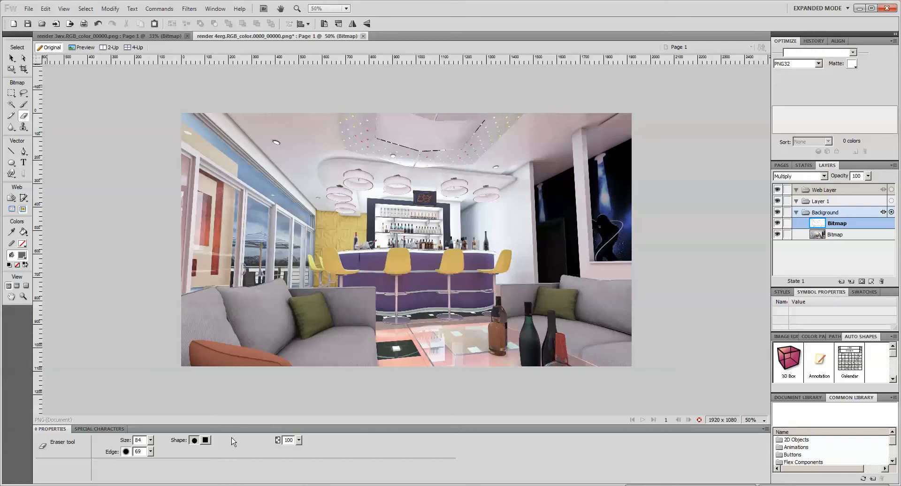
pyautogui.moveTo(150, 440); pyautogui.dragTo(148, 426)
pyautogui.moveTo(326, 166); pyautogui.dragTo(515, 176)
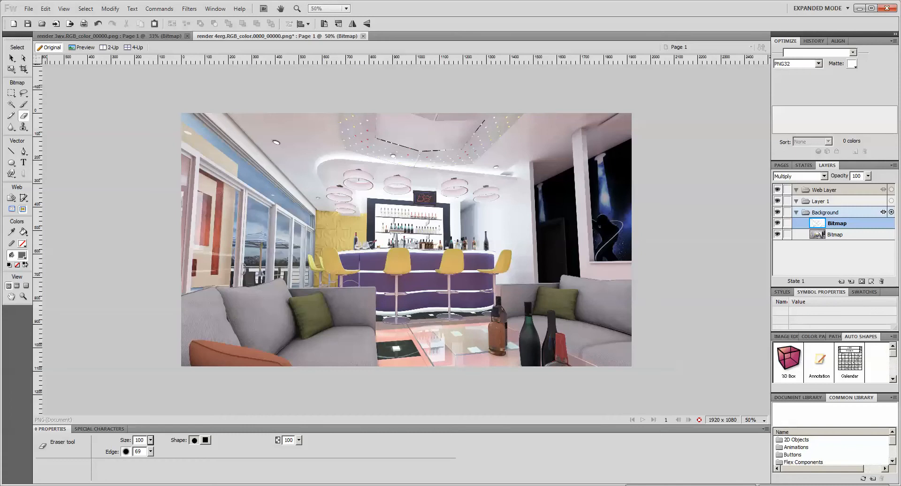
pyautogui.press('v')
pyautogui.hotkey('ctrl', 'z')
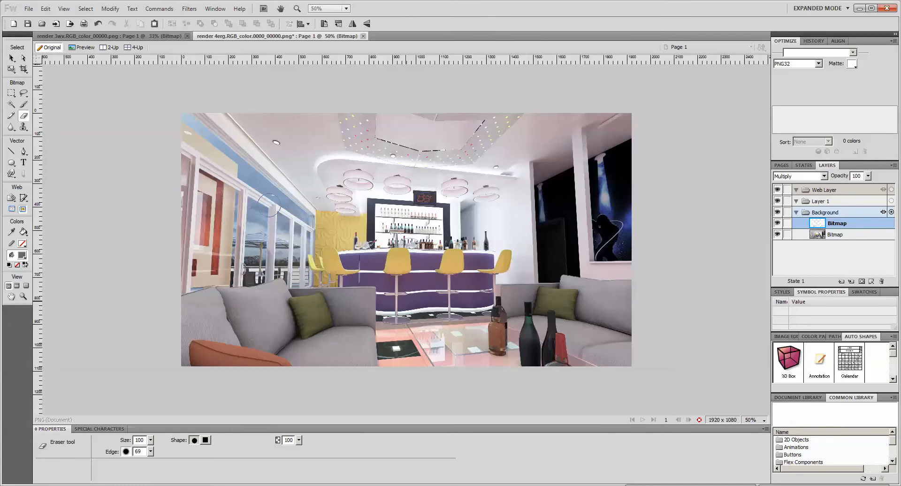
pyautogui.moveTo(191, 180); pyautogui.dragTo(183, 283)
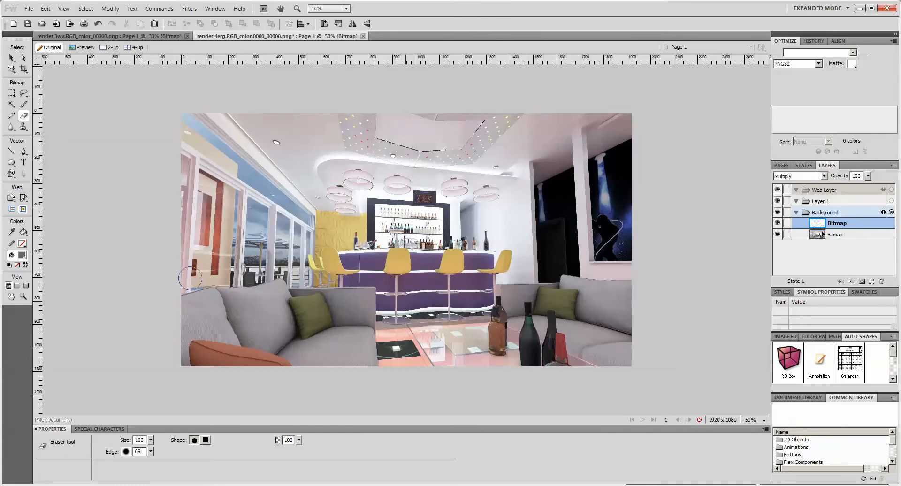
pyautogui.moveTo(223, 277)
pyautogui.mouseDown()
pyautogui.moveTo(276, 263)
pyautogui.moveTo(217, 252)
pyautogui.moveTo(251, 237)
pyautogui.moveTo(206, 225)
pyautogui.moveTo(229, 210)
pyautogui.mouseUp()
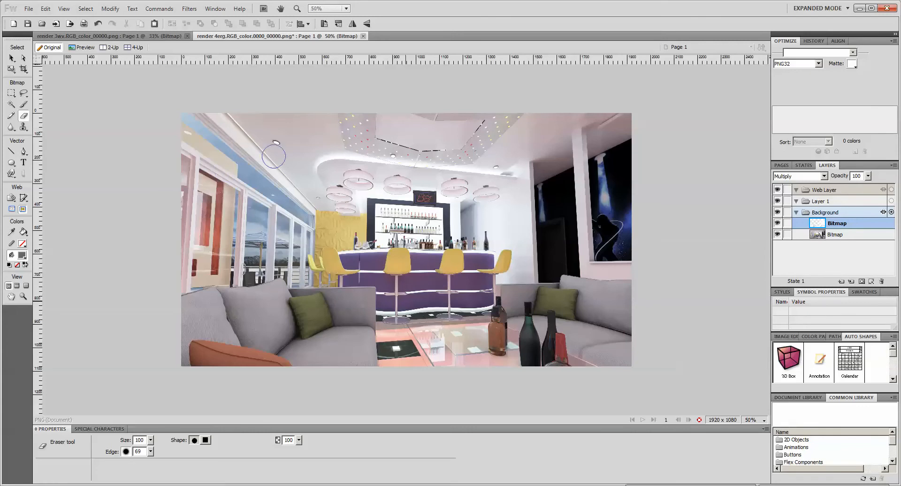
pyautogui.press('v')
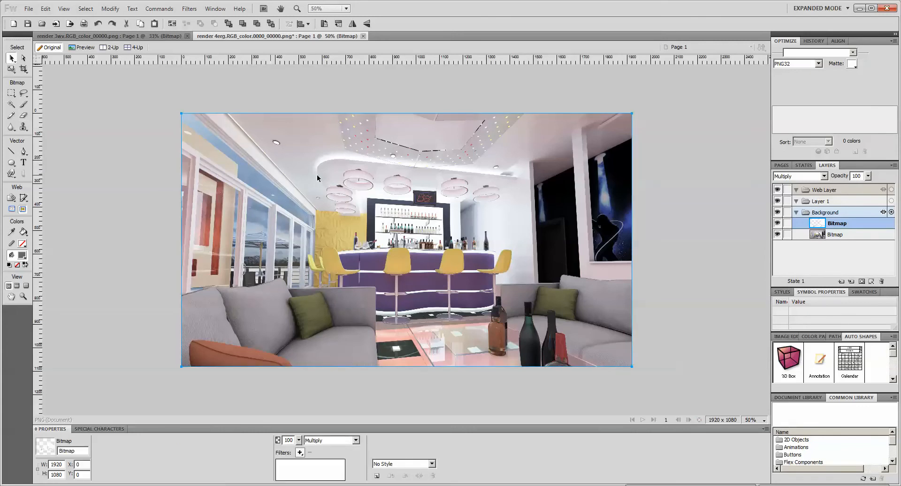
# Copy the additive spotlight glow under the ceiling lamp from render 3wv into render 4erg and place it on the white wall beside the bar
pyautogui.click(657, 217)
pyautogui.click(535, 226)
pyautogui.click(132, 35)
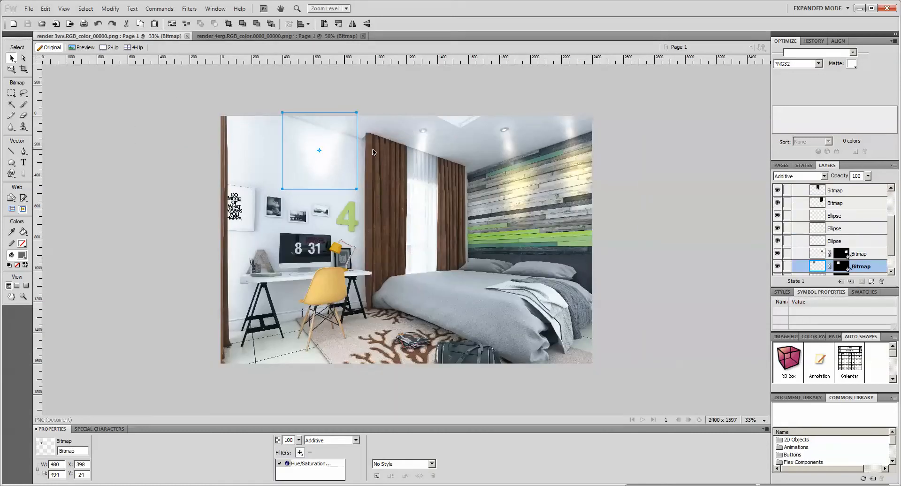
pyautogui.click(502, 143)
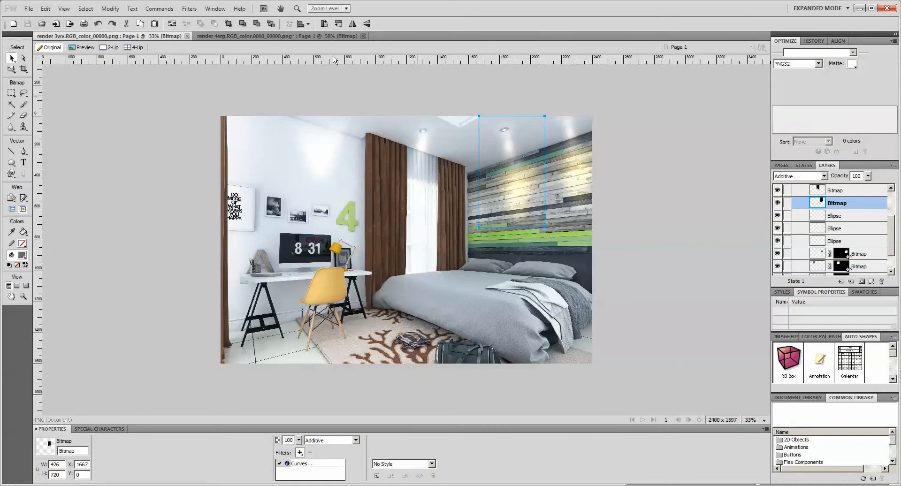
pyautogui.click(275, 36)
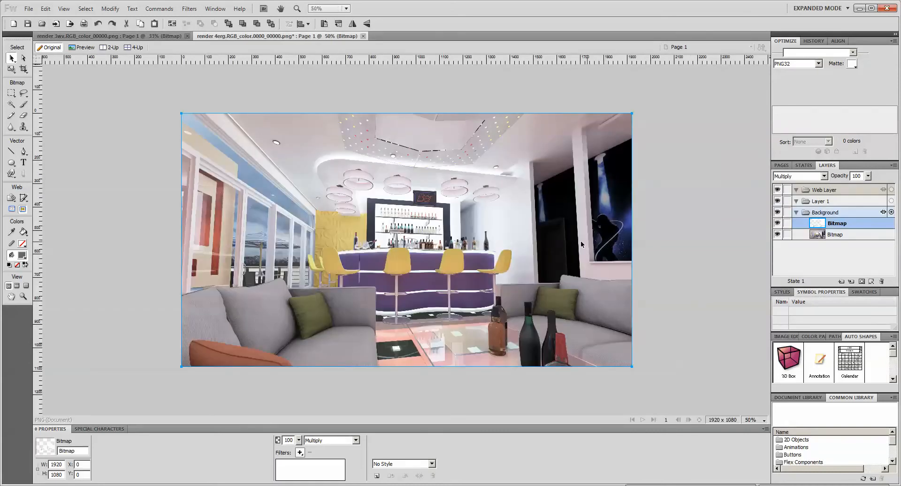
pyautogui.hotkey('ctrl', 'v')
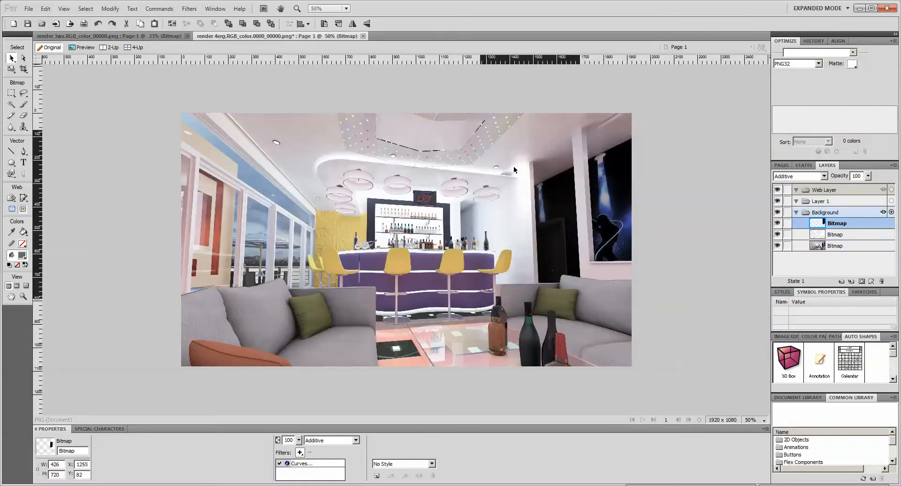
pyautogui.moveTo(514, 169); pyautogui.dragTo(497, 172)
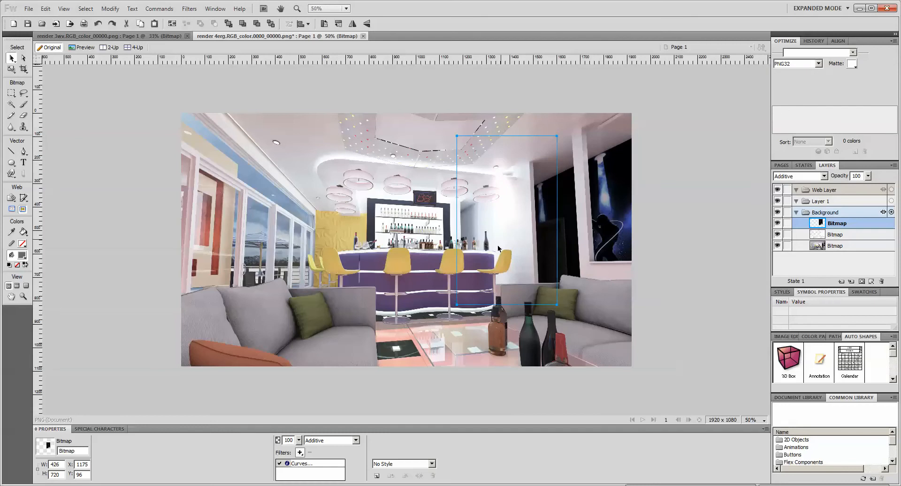
# Paste another spotlight glow, flip it horizontally and place it over the window frames beneath the ceiling lamp at X 159, Y 0
pyautogui.hotkey('ctrl', 'v')
pyautogui.moveTo(524, 191); pyautogui.dragTo(280, 167)
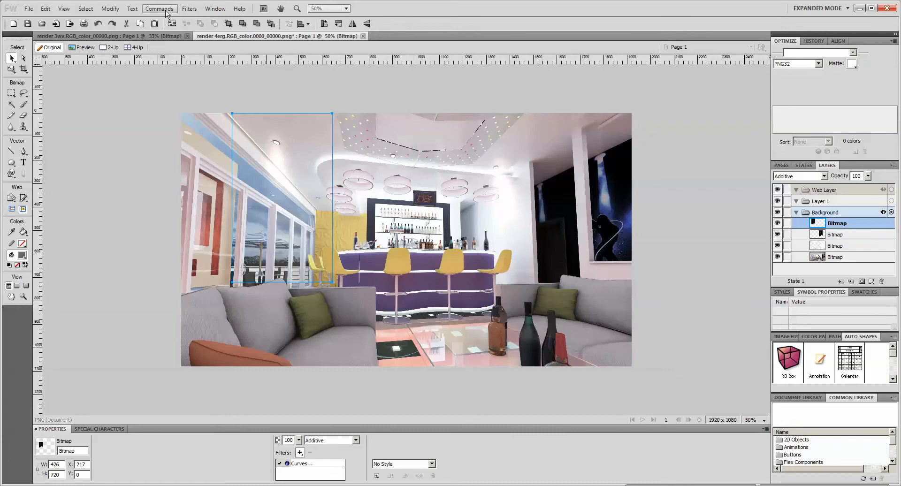
pyautogui.click(114, 9)
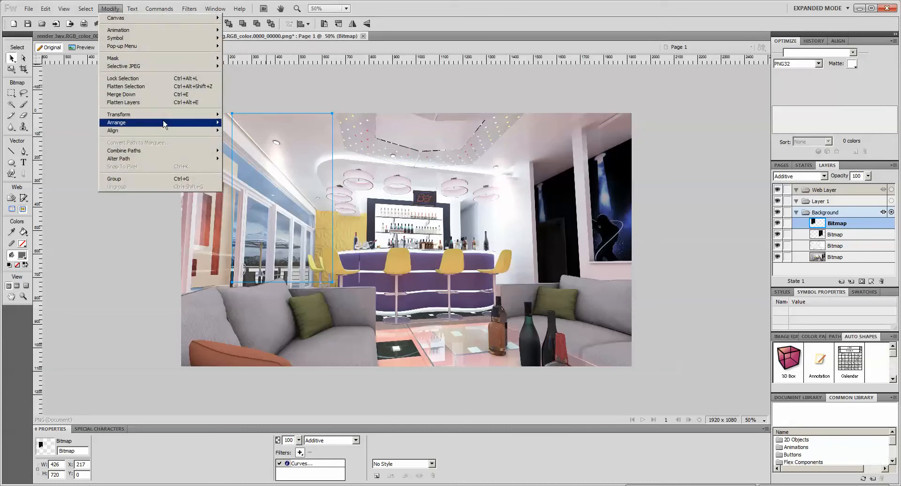
pyautogui.moveTo(168, 117)
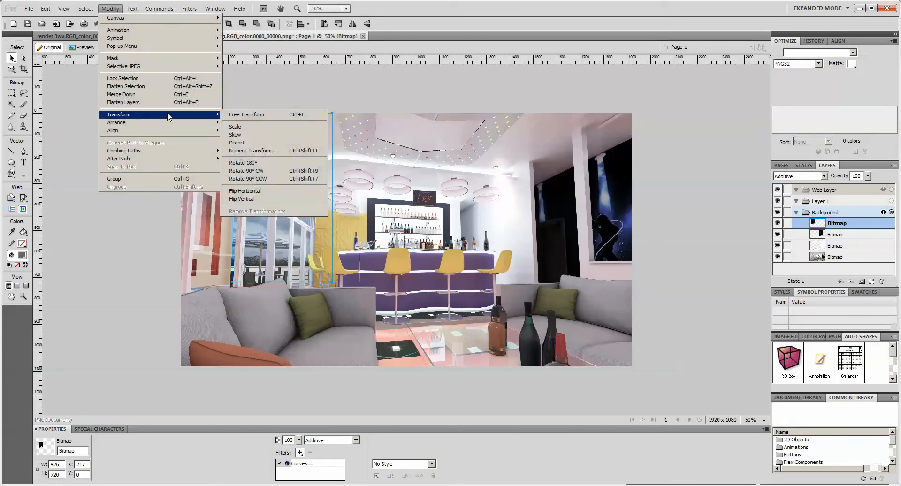
pyautogui.click(279, 191)
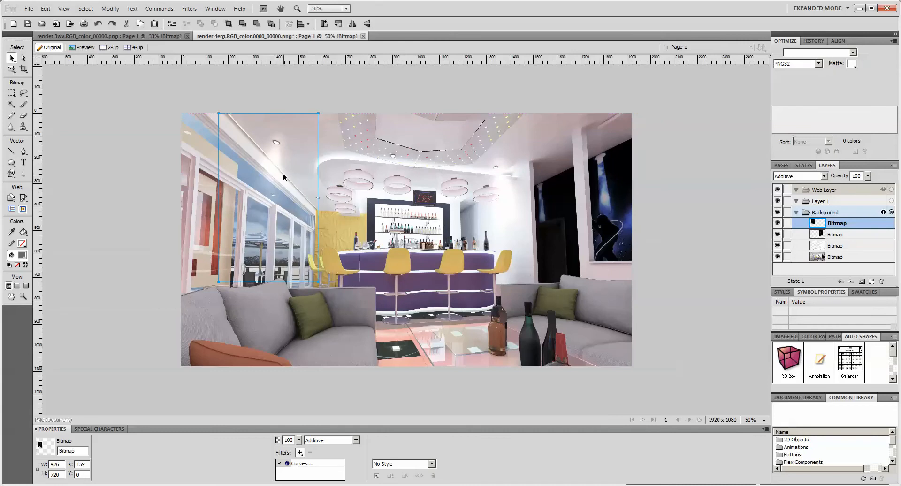
pyautogui.click(643, 164)
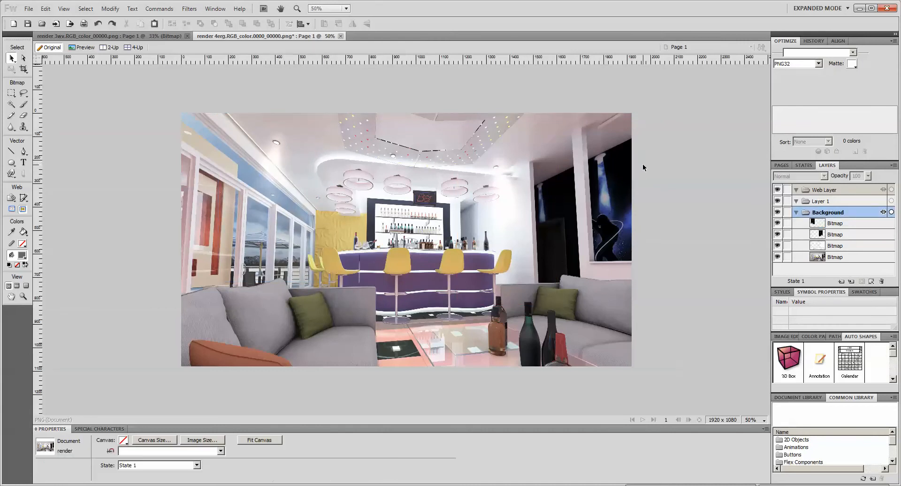
# Duplicate the window-side spotlight glow, move the copy onto the yellow wall panel and scale it down
pyautogui.click(275, 154)
pyautogui.moveTo(273, 154); pyautogui.dragTo(316, 208)
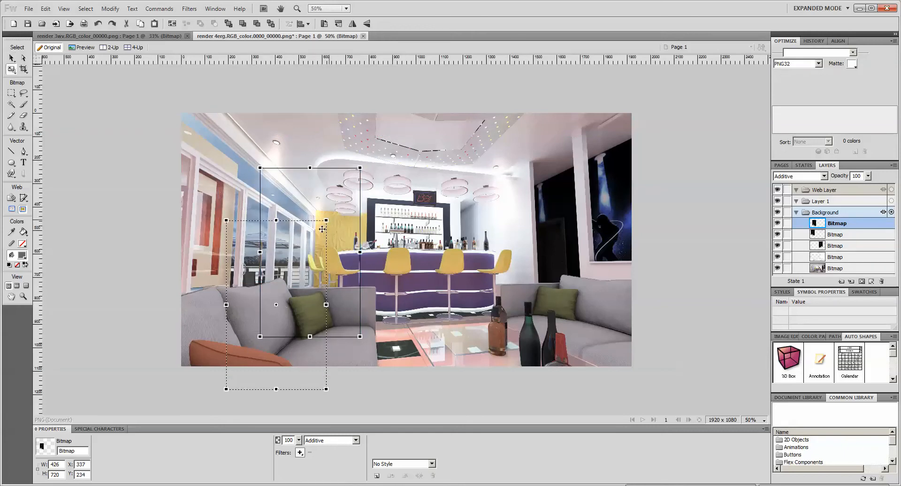
pyautogui.press('q')
pyautogui.moveTo(361, 168); pyautogui.dragTo(327, 197)
pyautogui.click(12, 58)
pyautogui.click(649, 222)
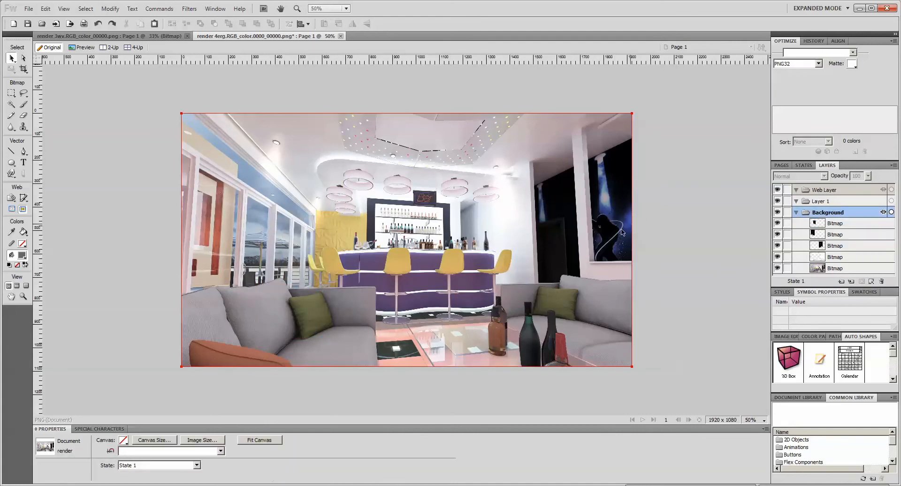
# Scale the spotlight glow on the white wall beside the bar to about 363 x 613 and reposition it beneath its lamp
pyautogui.click(521, 159)
pyautogui.press('q')
pyautogui.moveTo(556, 135)
pyautogui.mouseDown()
pyautogui.moveTo(527, 152)
pyautogui.moveTo(544, 141)
pyautogui.mouseUp()
pyautogui.moveTo(520, 182); pyautogui.dragTo(510, 180)
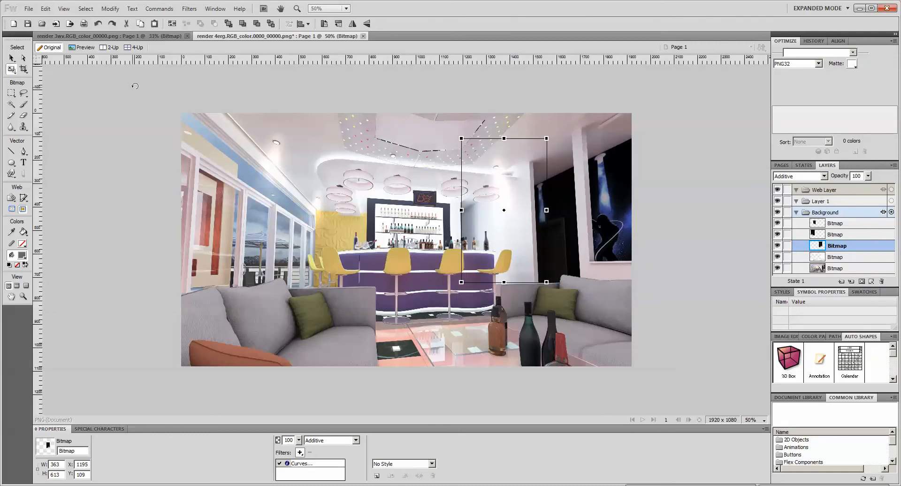
pyautogui.click(12, 58)
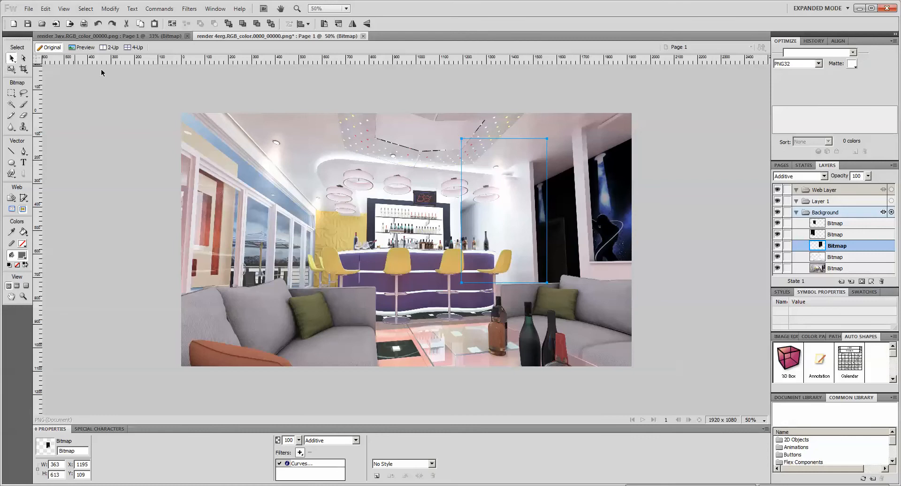
pyautogui.click(660, 175)
# Compare the image with and without the ambient occlusion layer, and toggle the base render's visibility
pyautogui.hotkey('ctrl', '-')
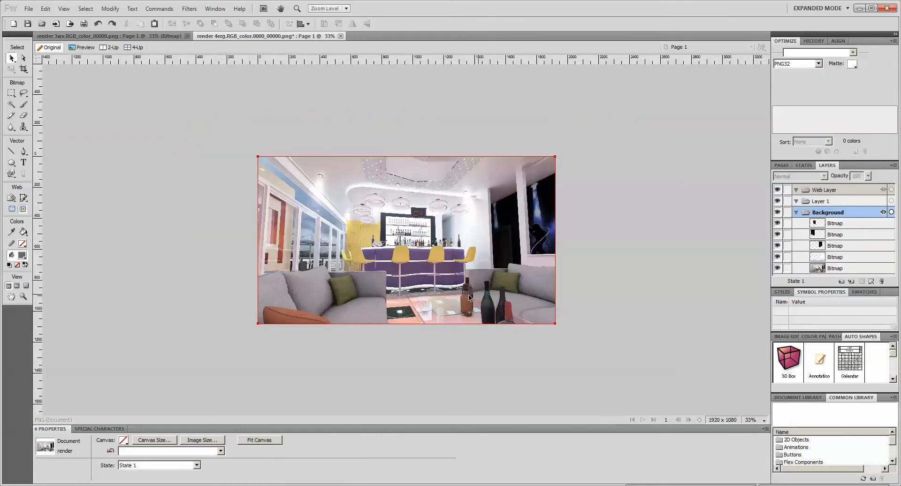
pyautogui.hotkey('ctrl', '=')
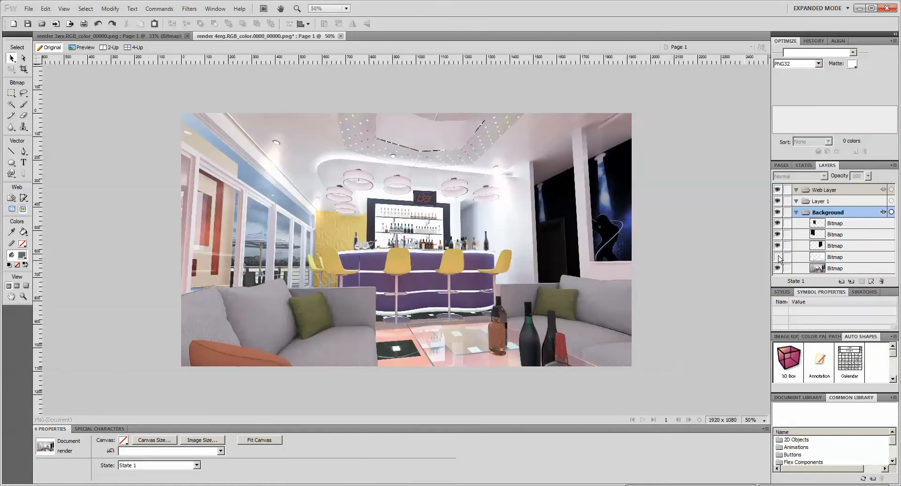
pyautogui.click(778, 257)
pyautogui.click(778, 257)
pyautogui.click(778, 257)
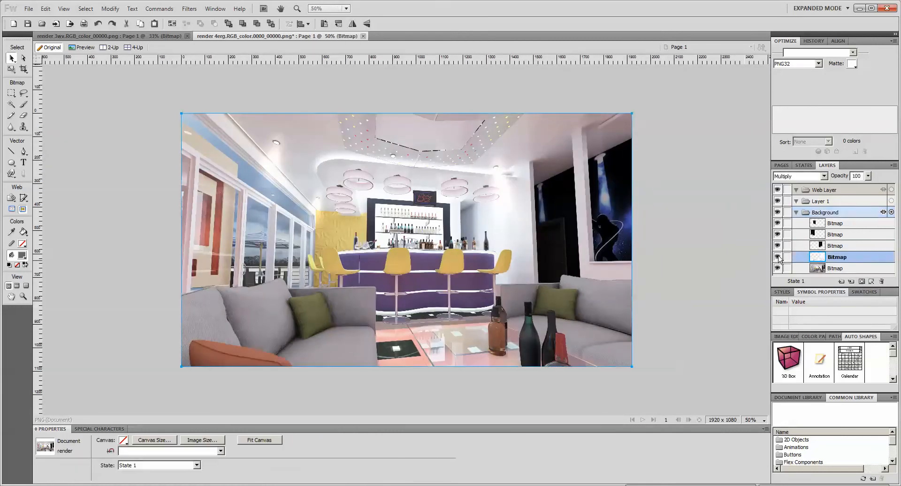
pyautogui.click(779, 257)
pyautogui.click(778, 257)
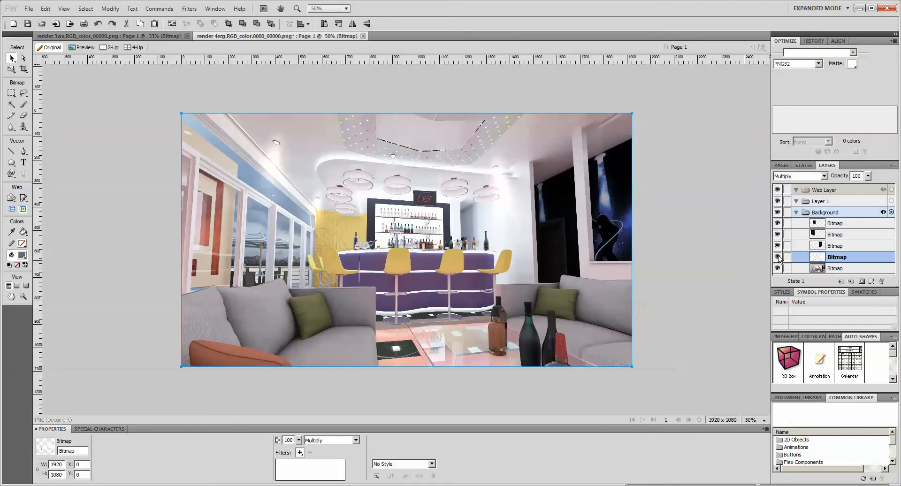
pyautogui.click(778, 257)
pyautogui.click(778, 257)
pyautogui.click(778, 257)
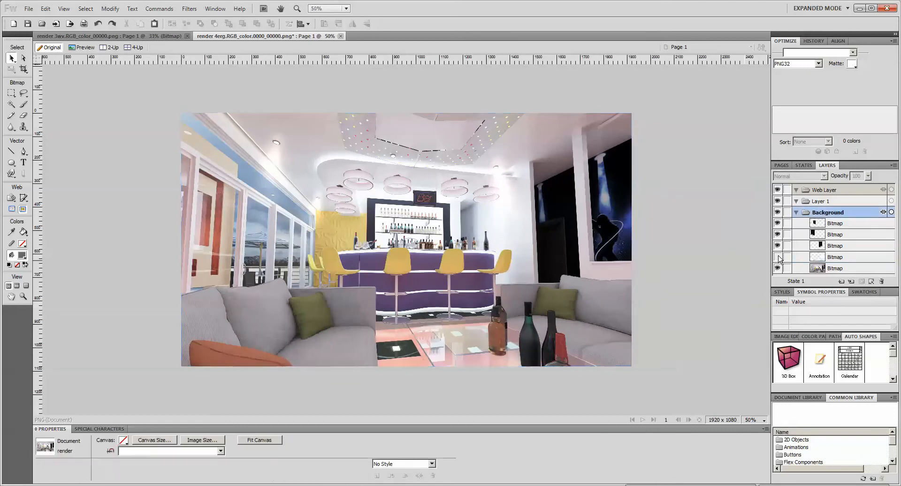
pyautogui.click(778, 258)
pyautogui.click(778, 258)
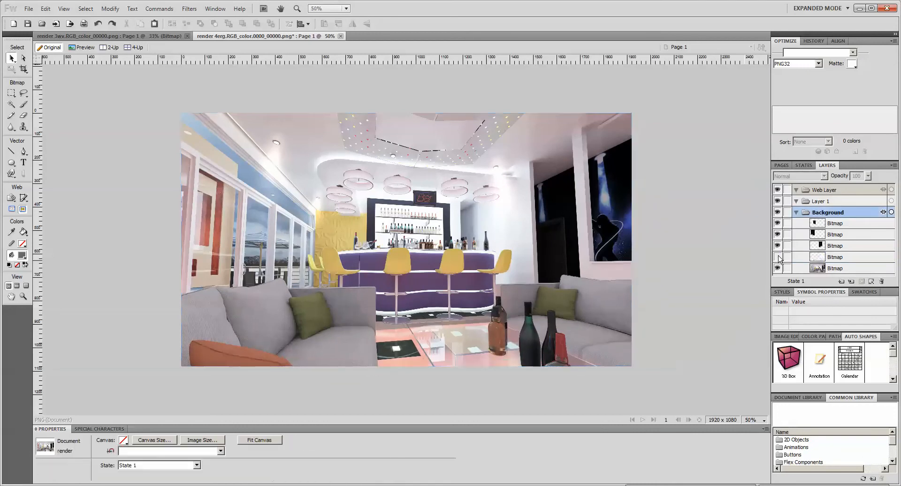
pyautogui.click(778, 257)
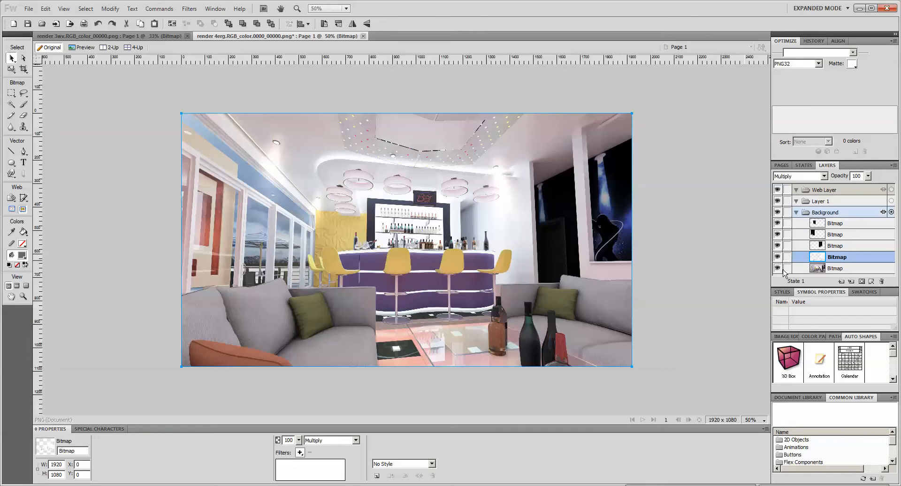
pyautogui.click(778, 258)
pyautogui.click(778, 258)
pyautogui.click(777, 269)
pyautogui.click(777, 269)
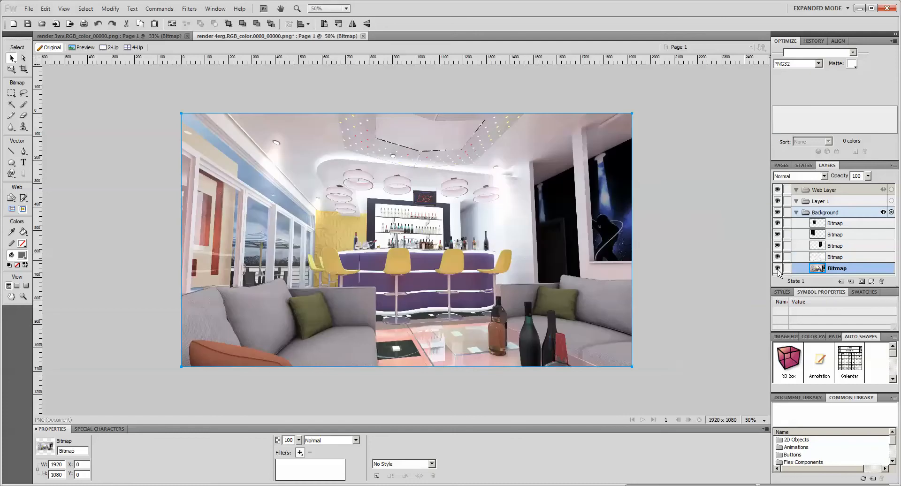
pyautogui.click(685, 204)
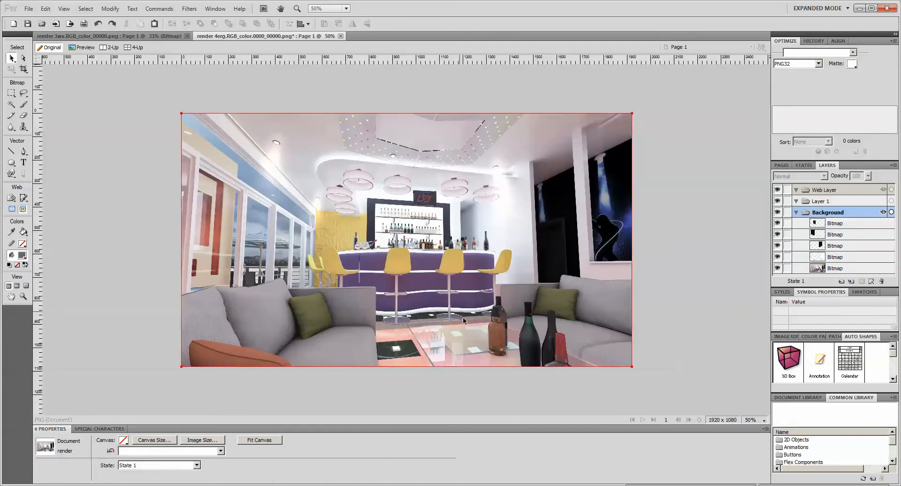
# Apply an Auto Levels color adjustment filter to the base render bitmap
pyautogui.click(450, 338)
pyautogui.click(300, 453)
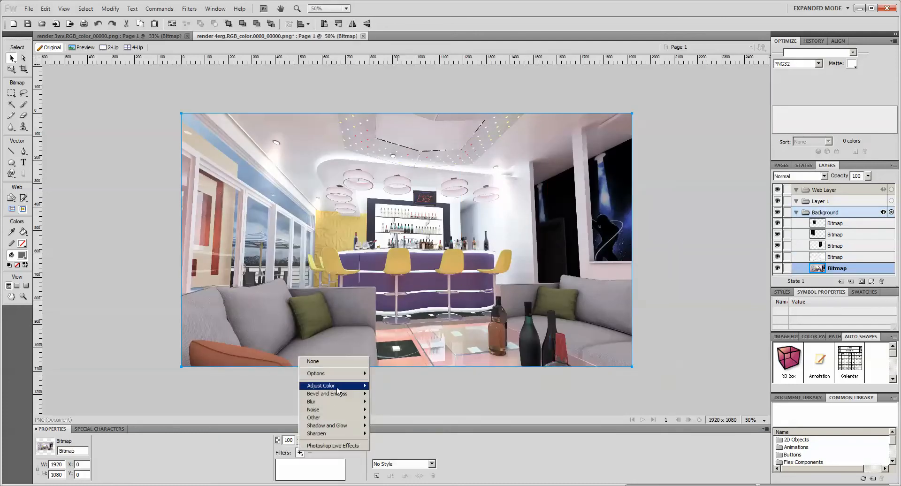
pyautogui.moveTo(338, 386)
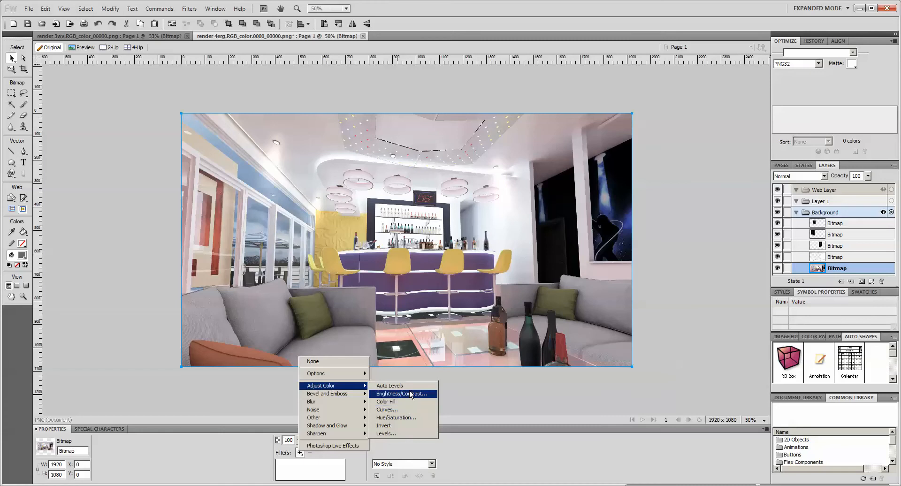
pyautogui.click(409, 387)
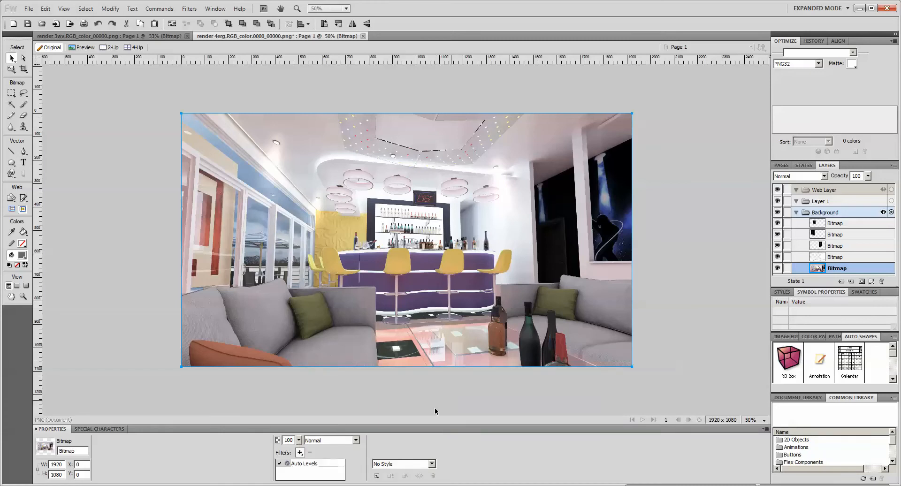
# Remove the Auto Levels filter from the base render bitmap
pyautogui.click(310, 465)
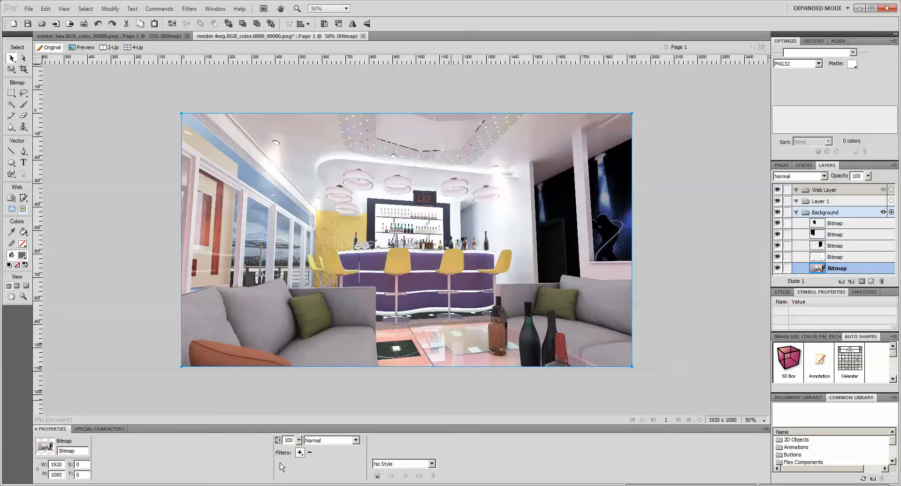
pyautogui.click(279, 464)
pyautogui.click(310, 453)
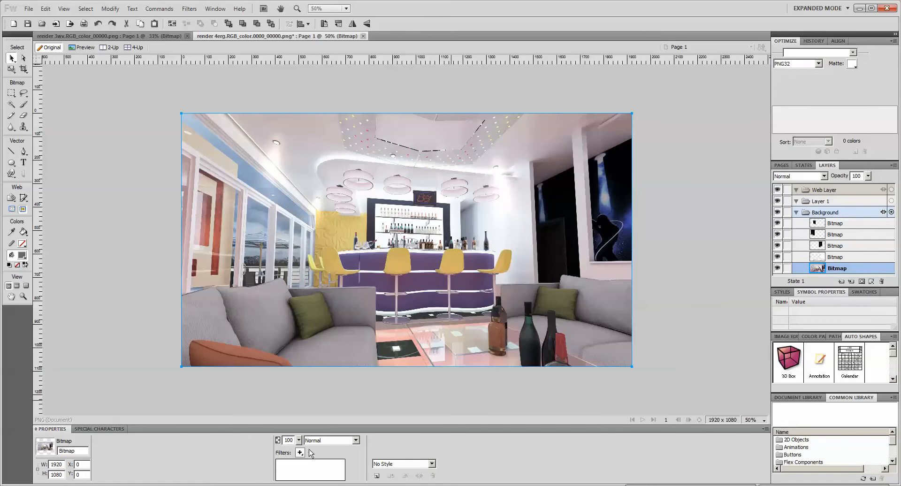
# Try a Curves filter on the base render, lowering the RGB curve at input 183 to output 130 with the preview enabled
pyautogui.click(299, 453)
pyautogui.moveTo(338, 387)
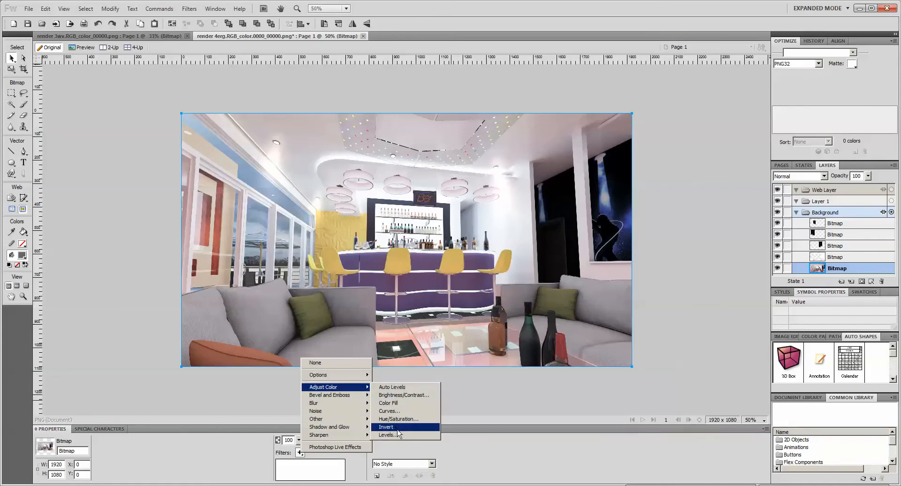
pyautogui.click(406, 412)
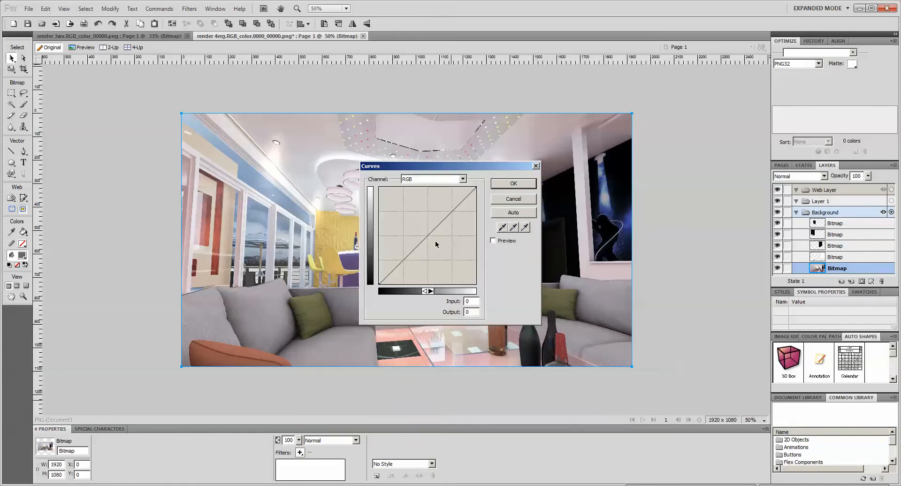
pyautogui.moveTo(435, 241); pyautogui.dragTo(449, 235)
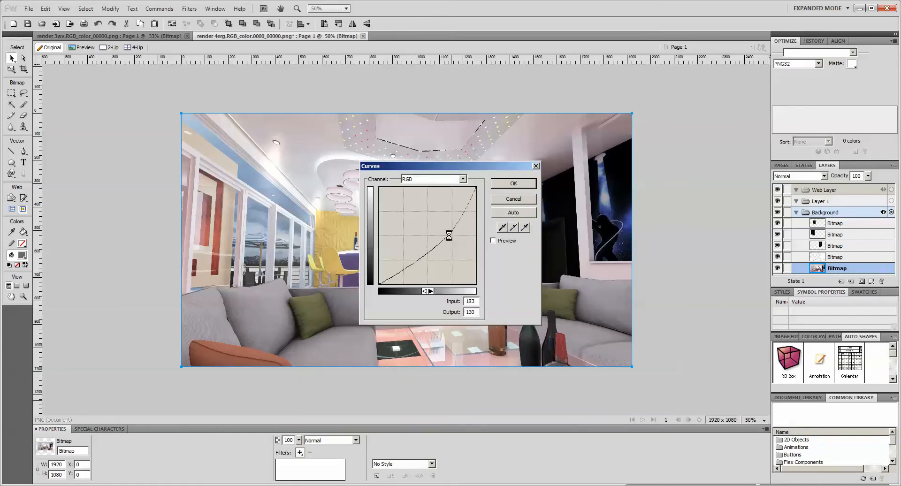
pyautogui.click(493, 241)
pyautogui.moveTo(466, 167); pyautogui.dragTo(687, 280)
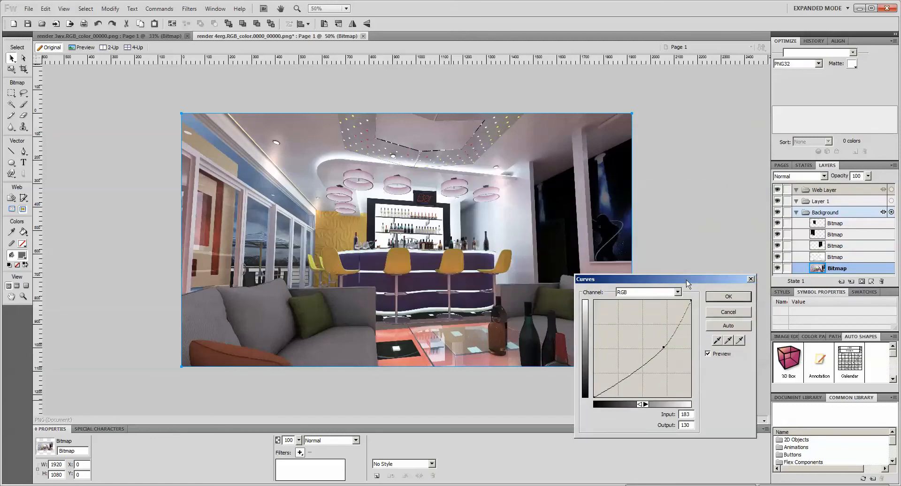
# Compare the image repeatedly with and without the previewed Curves darkening
pyautogui.click(719, 355)
pyautogui.click(719, 355)
pyautogui.click(720, 356)
pyautogui.click(720, 356)
pyautogui.click(720, 355)
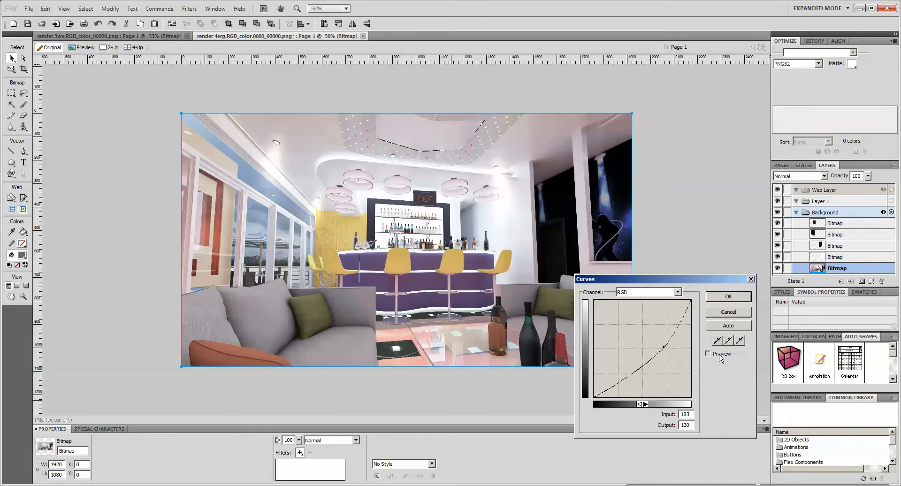
pyautogui.click(720, 355)
pyautogui.click(720, 355)
pyautogui.click(720, 355)
pyautogui.click(720, 355)
pyautogui.click(720, 355)
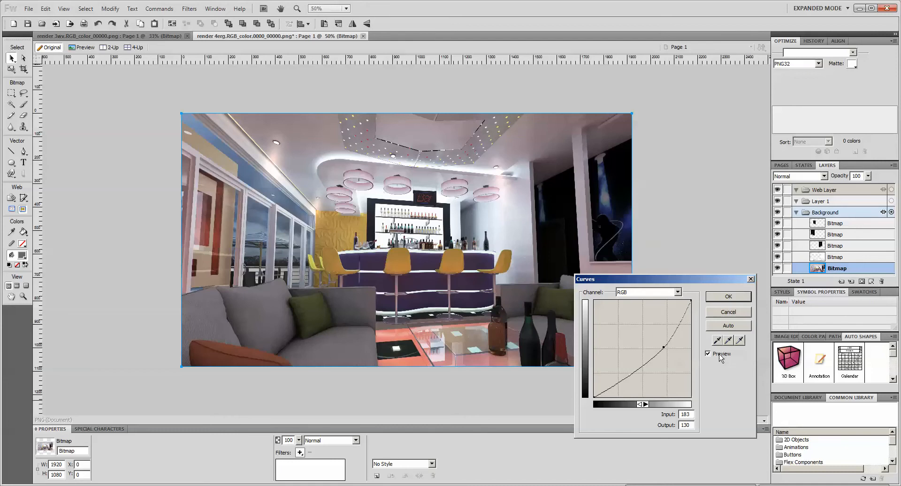
pyautogui.click(720, 355)
pyautogui.click(720, 355)
pyautogui.click(719, 356)
pyautogui.click(720, 355)
# Try a milder RGB curve point at input 172, output 139, compare its preview, and cancel the Curves filter
pyautogui.moveTo(664, 349); pyautogui.dragTo(659, 344)
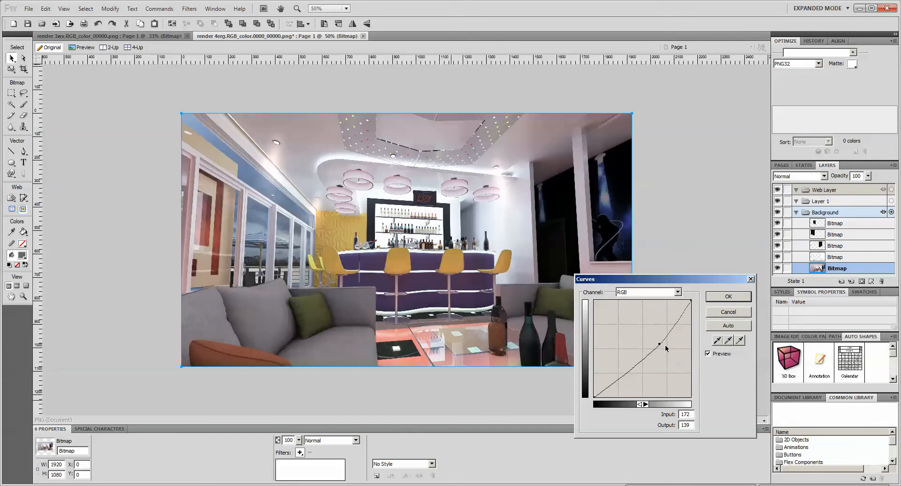
pyautogui.click(712, 357)
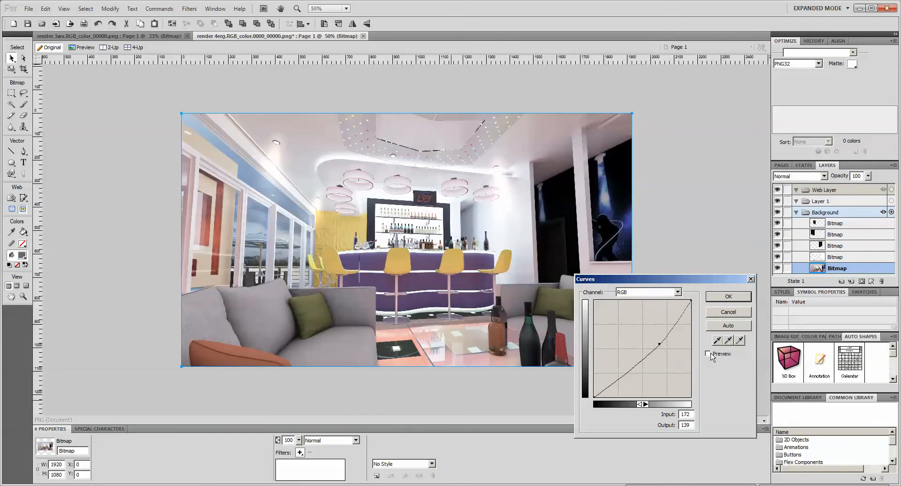
pyautogui.click(713, 356)
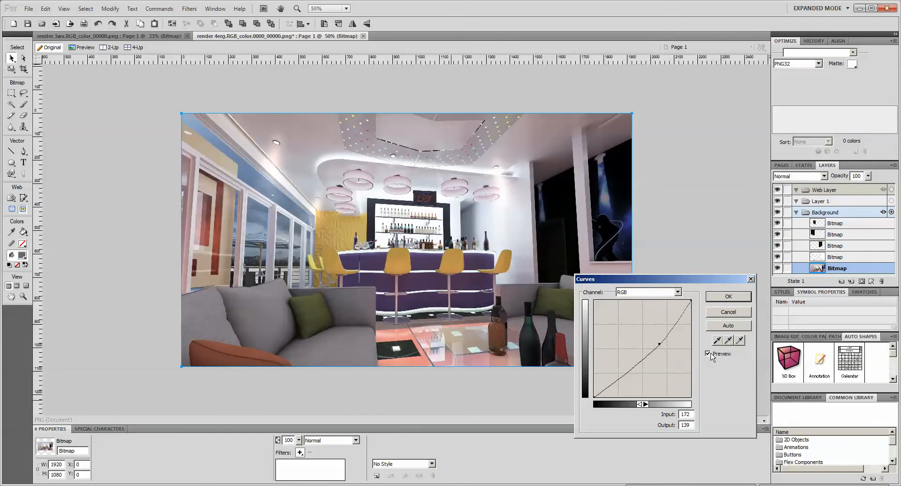
pyautogui.click(722, 318)
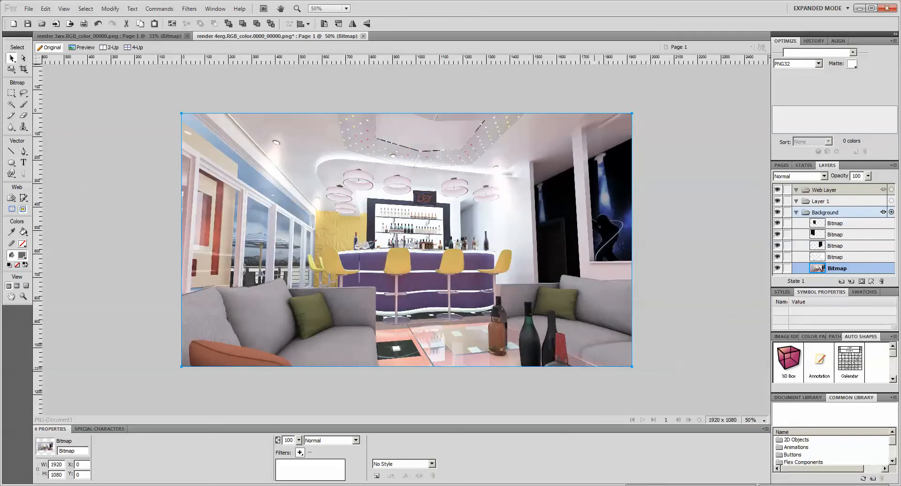
pyautogui.click(300, 452)
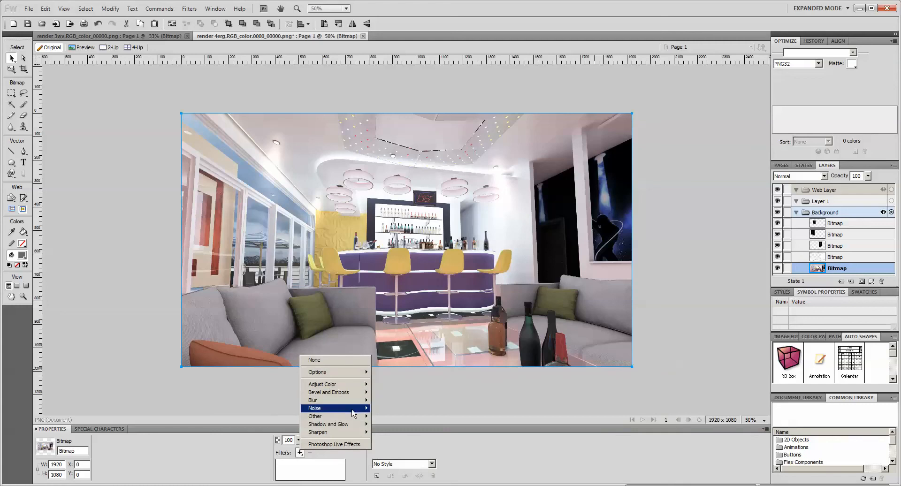
pyautogui.moveTo(354, 417)
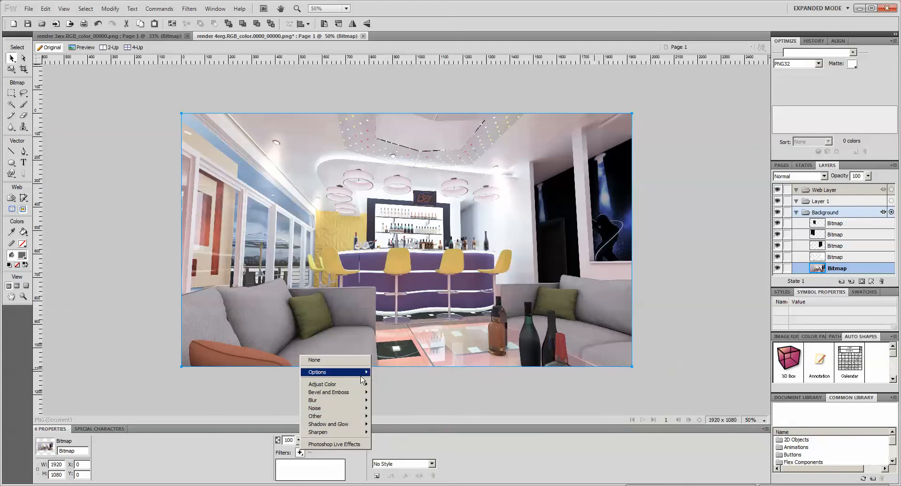
pyautogui.moveTo(367, 389)
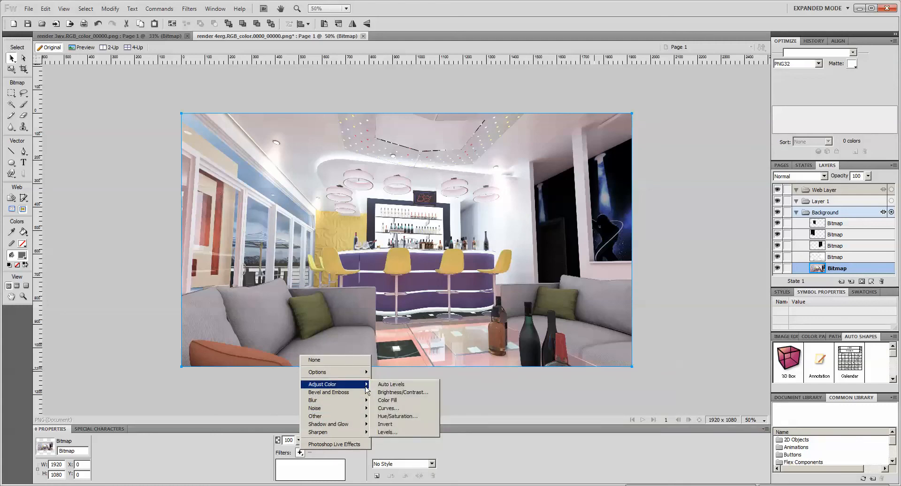
pyautogui.click(408, 432)
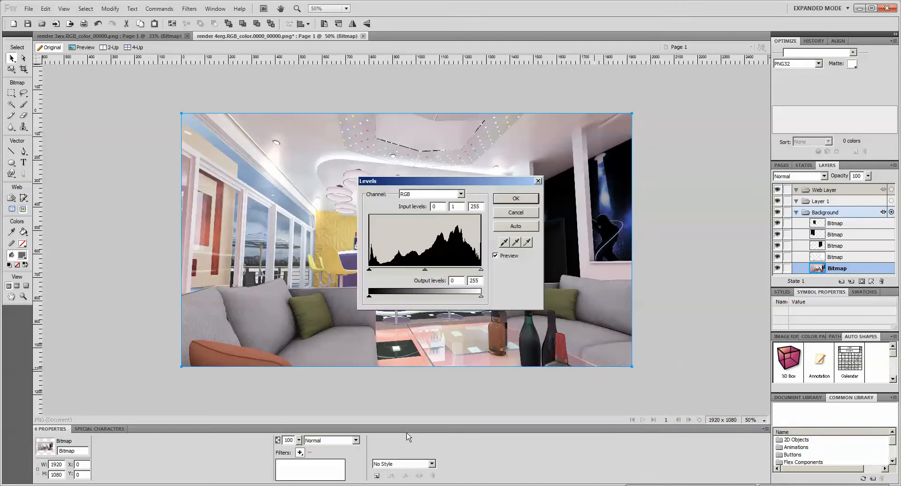
pyautogui.click(537, 181)
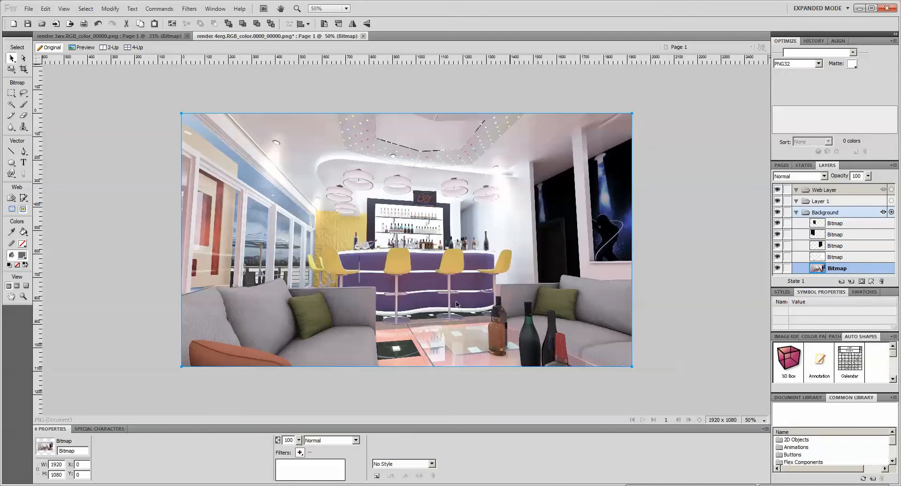
# Start a new Curves filter on the base render and lower the RGB shadows with a point at input 75, output 42
pyautogui.click(299, 453)
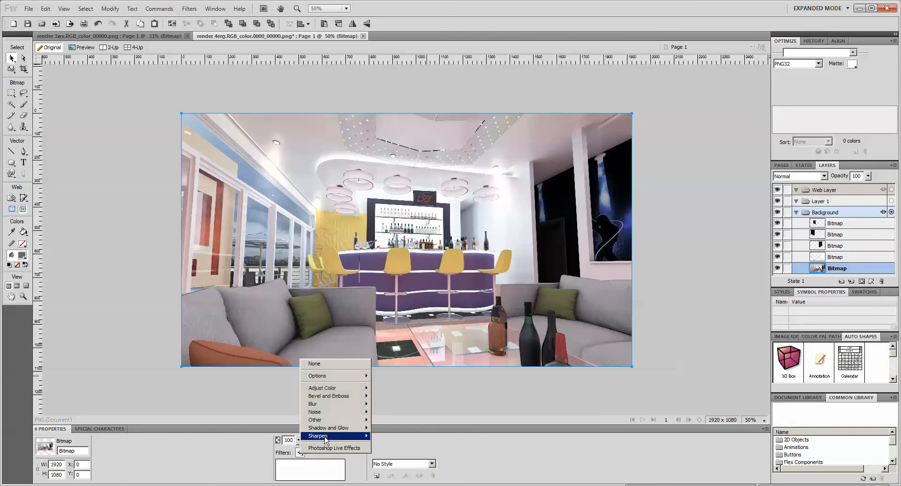
pyautogui.moveTo(345, 388)
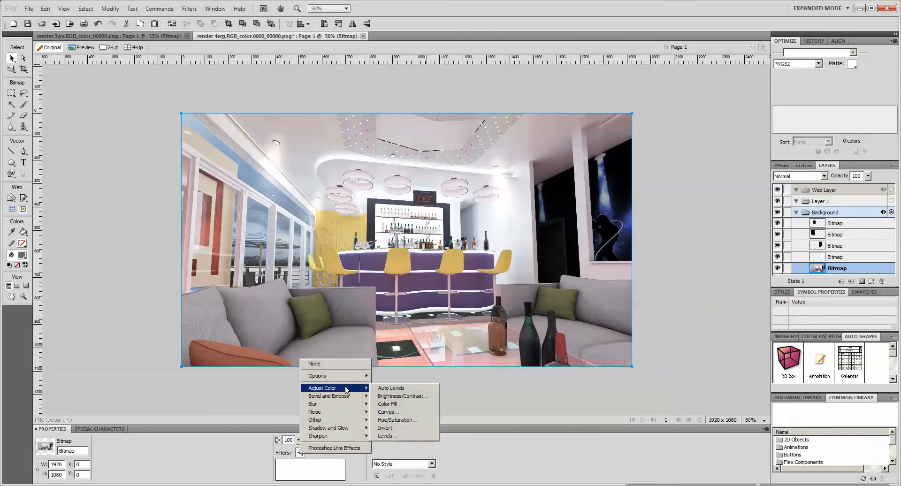
pyautogui.click(394, 412)
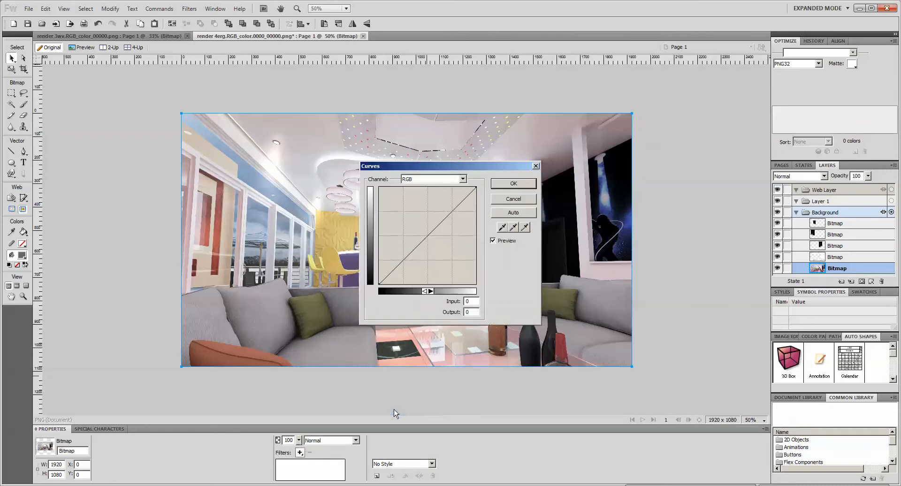
pyautogui.moveTo(396, 268); pyautogui.dragTo(402, 273)
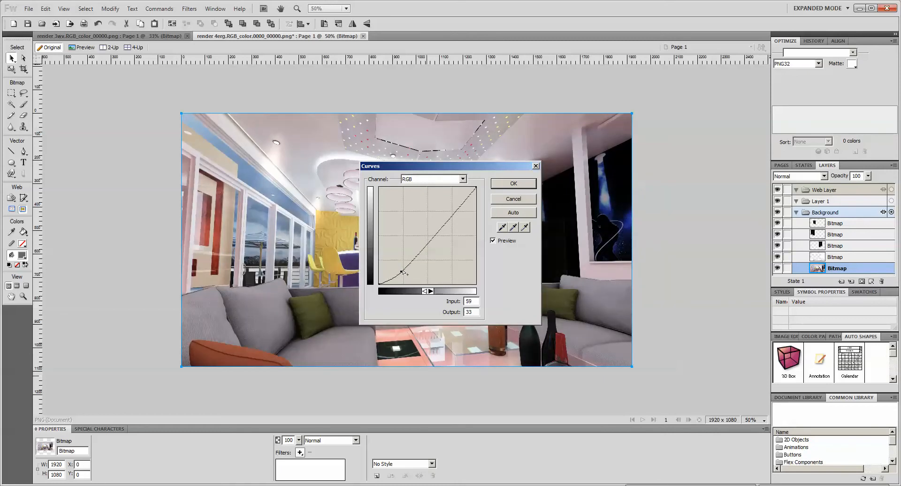
pyautogui.moveTo(402, 273); pyautogui.dragTo(406, 268)
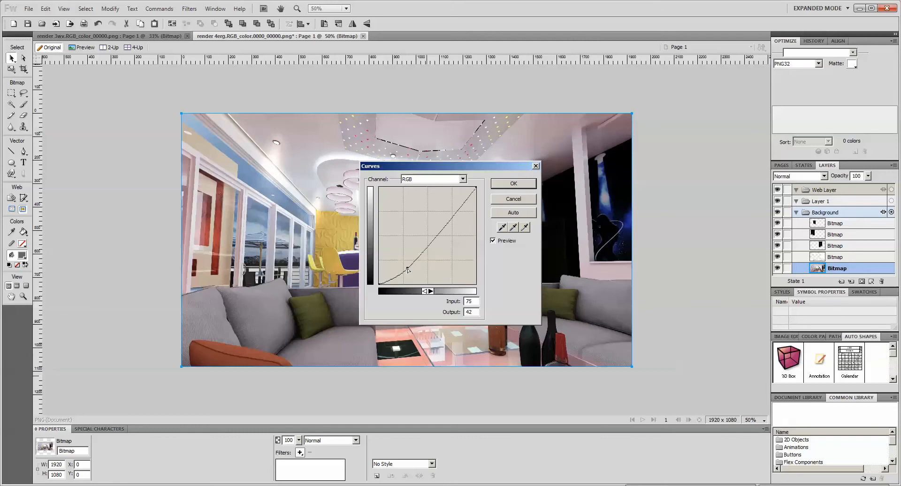
# Raise the highlights with a point near input 168, output 180, and refine the shadow point to input 72, output 47
pyautogui.moveTo(451, 220); pyautogui.dragTo(445, 217)
pyautogui.click(443, 216)
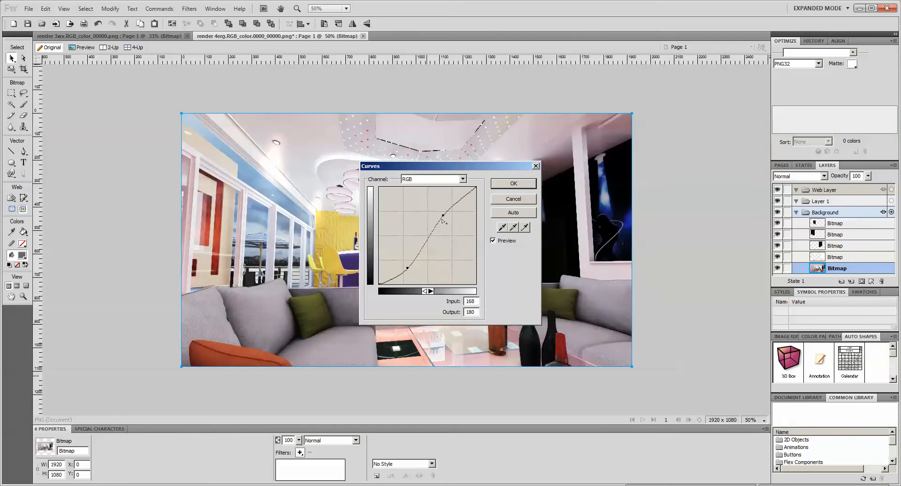
pyautogui.moveTo(444, 216); pyautogui.dragTo(445, 215)
pyautogui.moveTo(408, 269); pyautogui.dragTo(410, 269)
pyautogui.moveTo(410, 270); pyautogui.dragTo(406, 268)
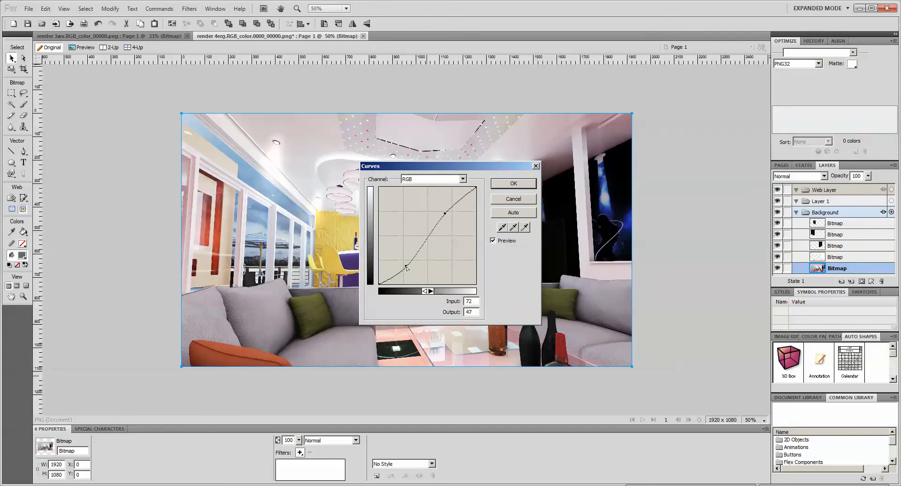
# Compare the image with and without the previewed S-shaped curve, and apply the Curves filter to the base render
pyautogui.moveTo(460, 167); pyautogui.dragTo(519, 148)
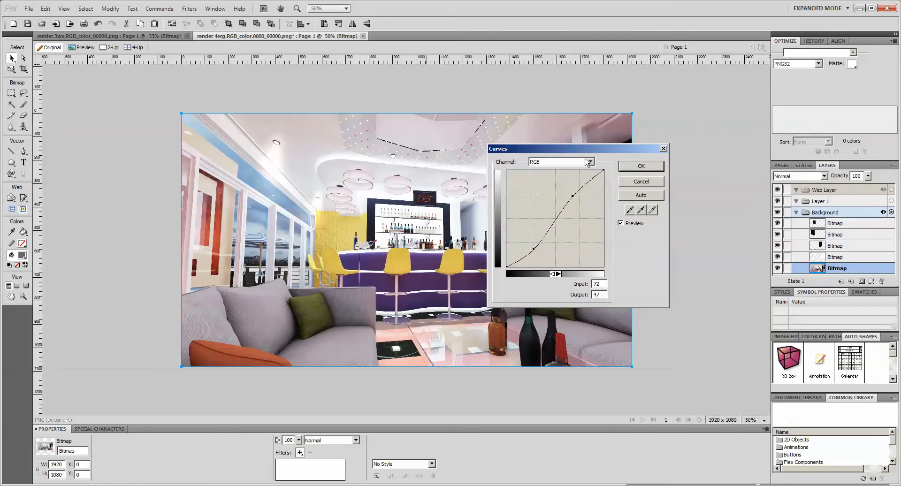
pyautogui.moveTo(587, 149); pyautogui.dragTo(753, 117)
pyautogui.click(792, 196)
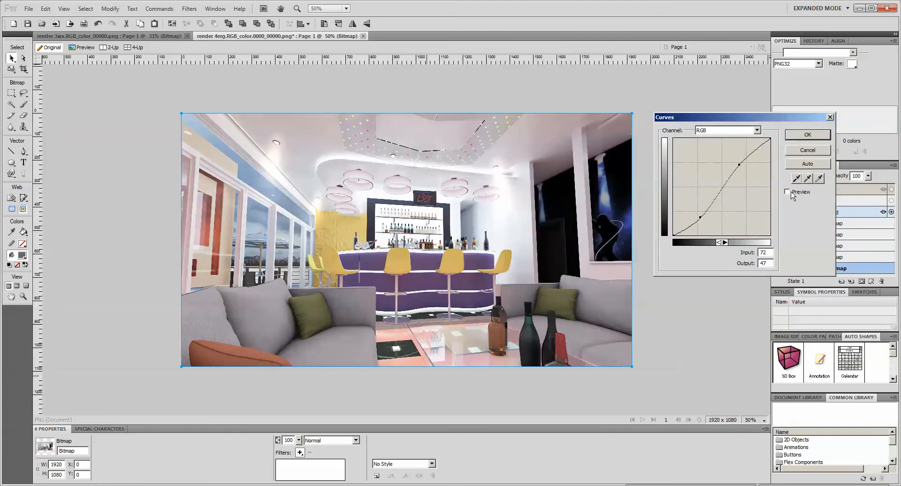
pyautogui.click(792, 196)
pyautogui.click(792, 196)
pyautogui.click(793, 195)
pyautogui.click(792, 195)
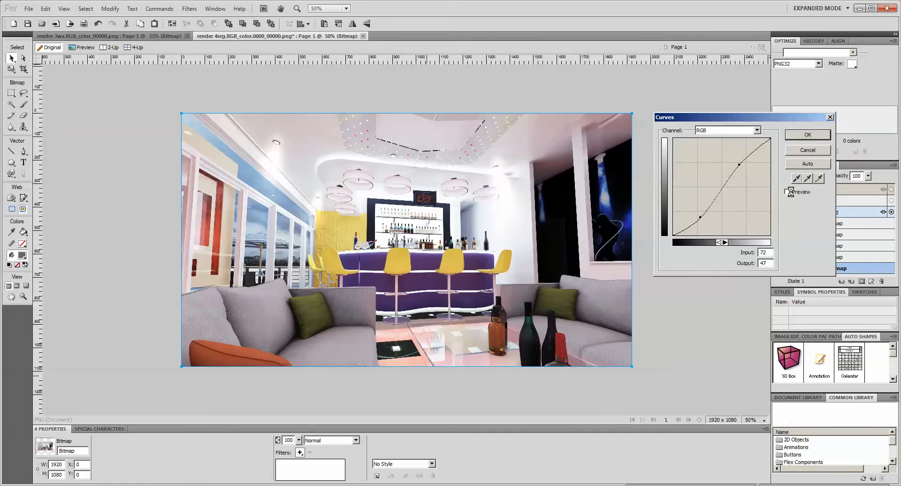
pyautogui.click(792, 195)
pyautogui.click(792, 196)
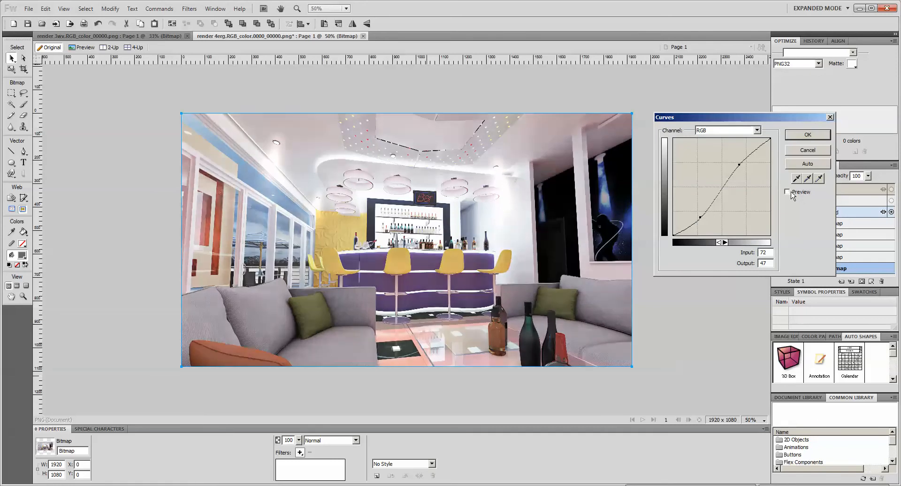
pyautogui.click(792, 196)
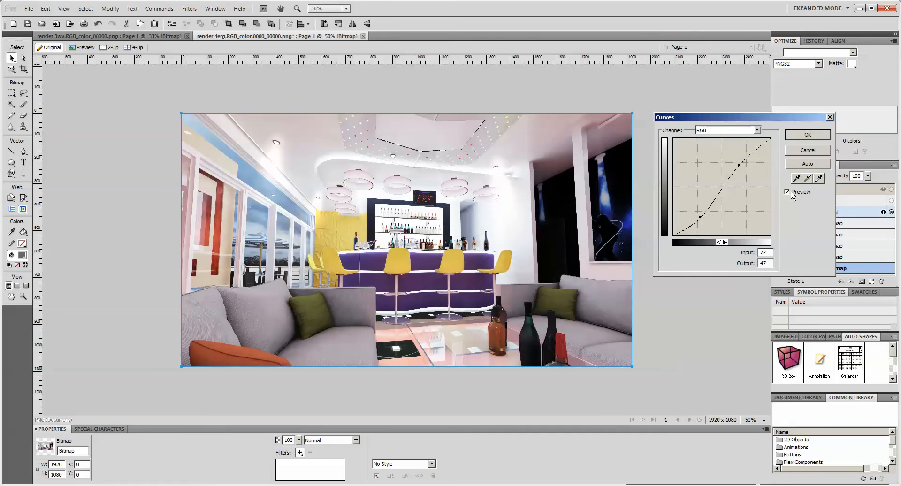
pyautogui.click(792, 196)
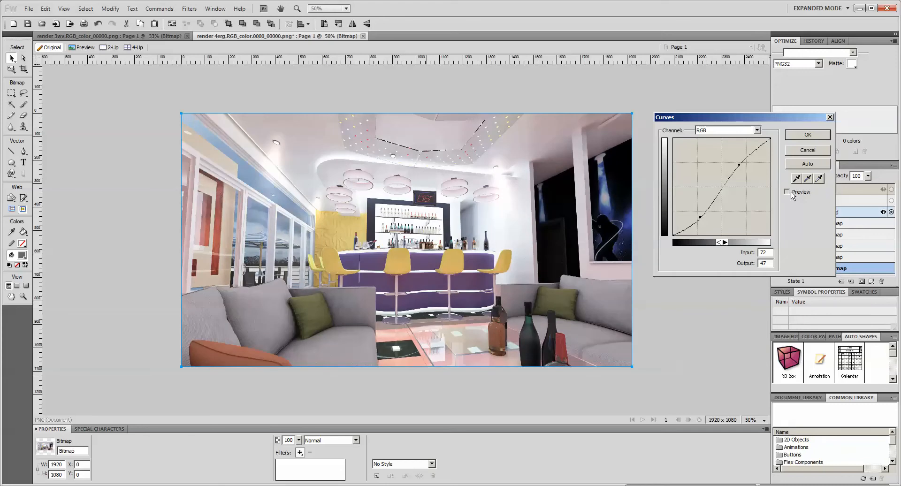
pyautogui.click(793, 196)
pyautogui.click(792, 196)
pyautogui.click(792, 196)
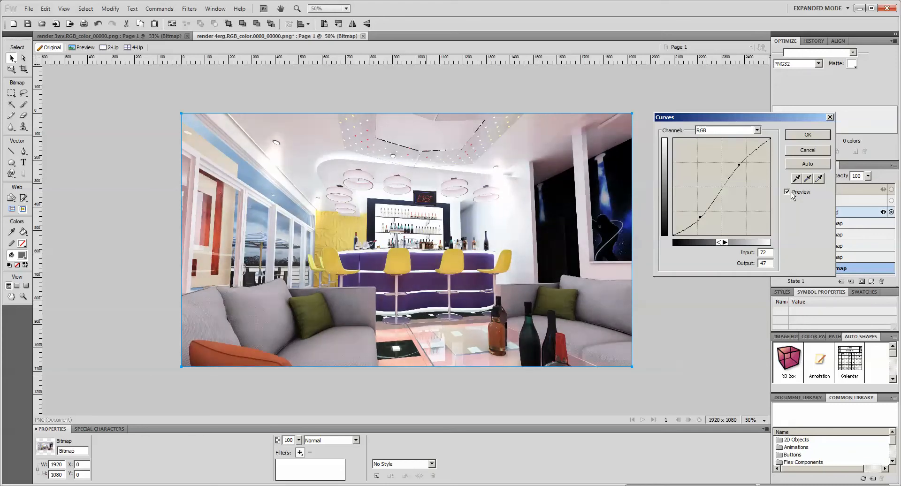
pyautogui.click(807, 136)
pyautogui.click(403, 96)
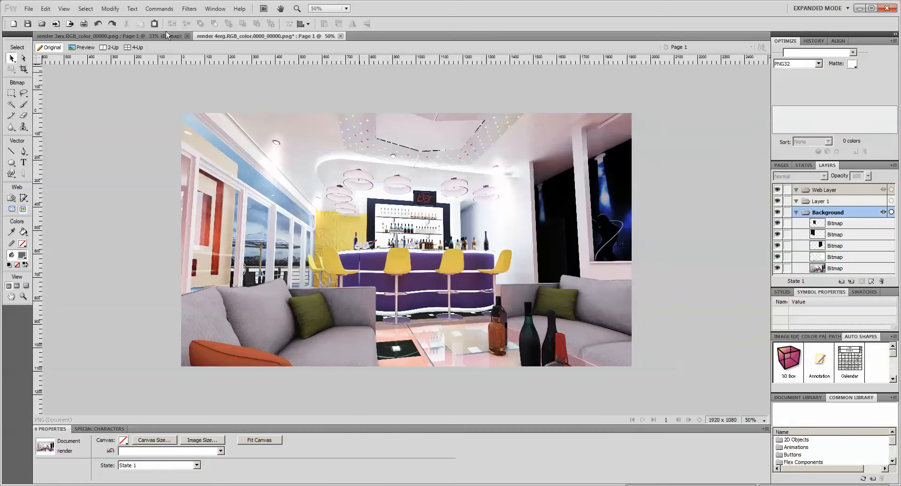
# Compare the lounge bar render 4erg with the bedroom render 3wv by switching between the two open documents
pyautogui.click(143, 36)
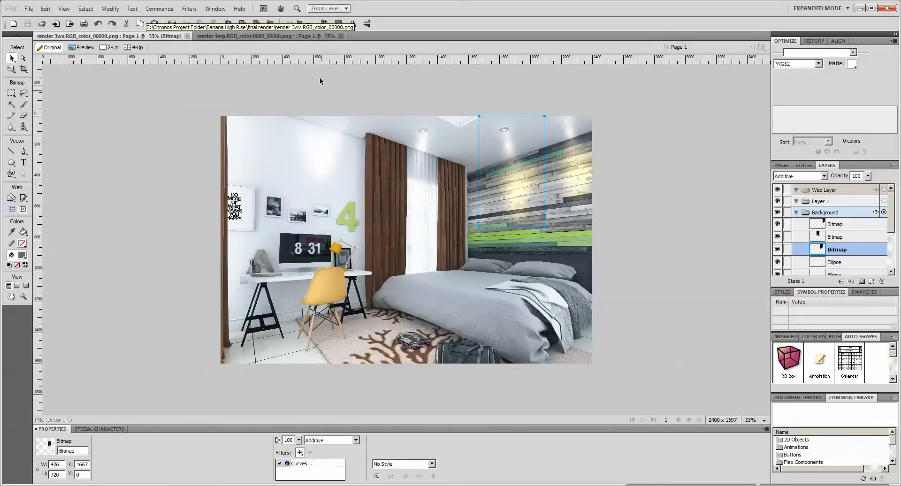
pyautogui.click(269, 36)
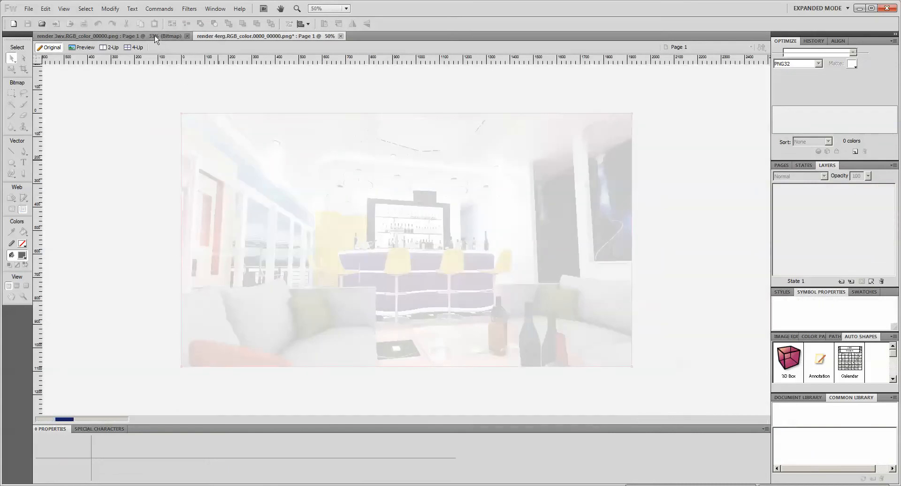
pyautogui.click(155, 37)
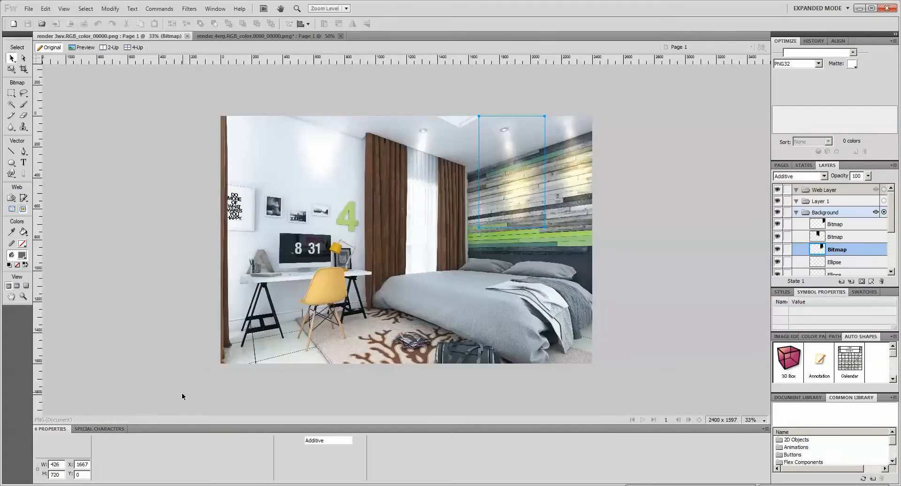
# Close the lounge bar render 4erg and open the final renders folder of the lounge bar project
pyautogui.click(47, 485)
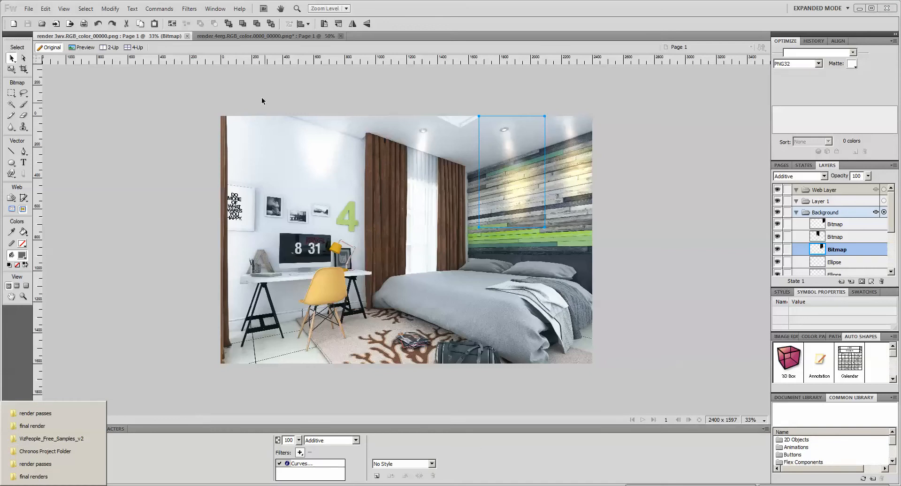
pyautogui.click(247, 31)
pyautogui.click(252, 36)
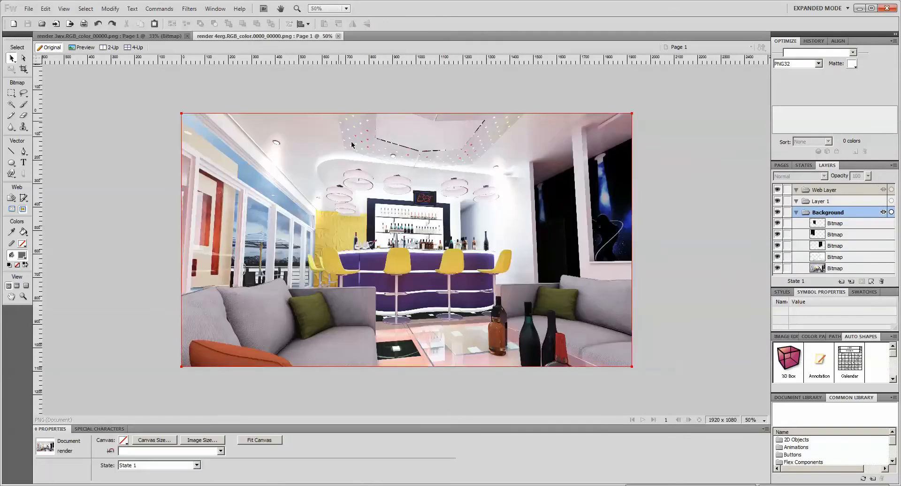
pyautogui.click(338, 36)
pyautogui.rightClick(47, 485)
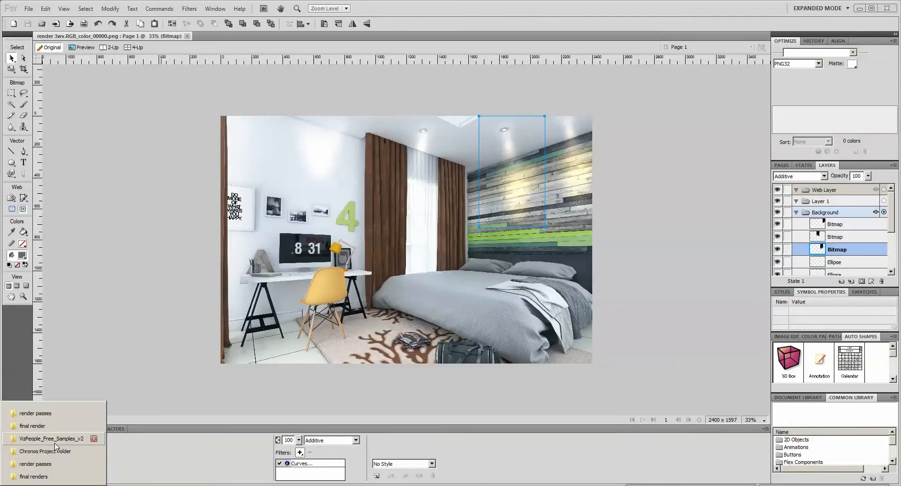
pyautogui.click(42, 476)
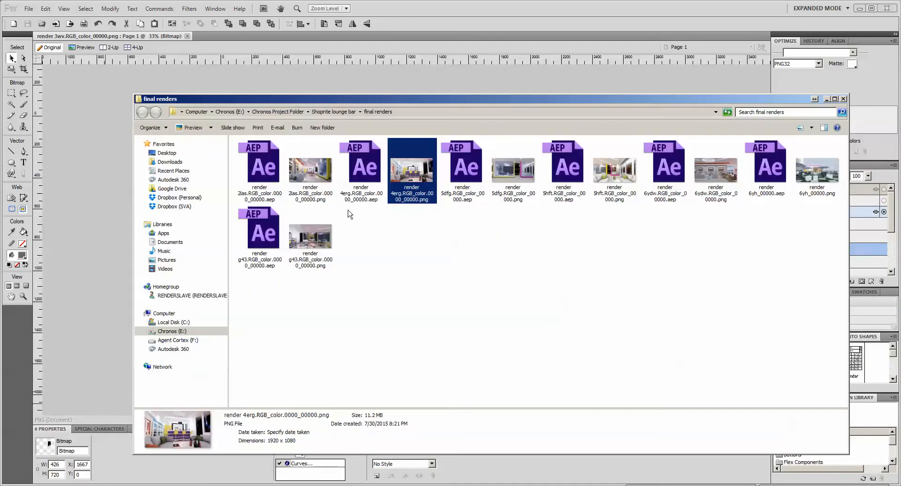
# Browse the finished lounge bar renders in the photo viewer, starting from render 4erg, and compare their contrast and lighting
pyautogui.doubleClick(424, 180)
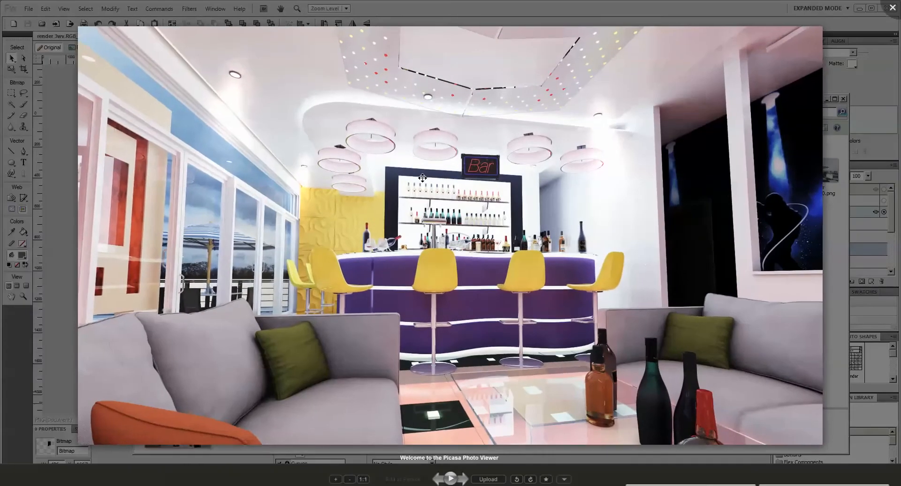
pyautogui.press('Right')
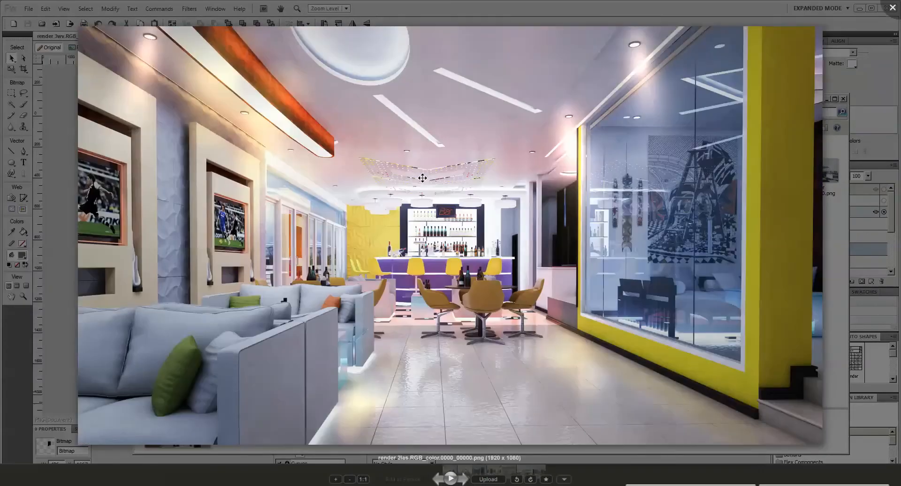
pyautogui.press('Right')
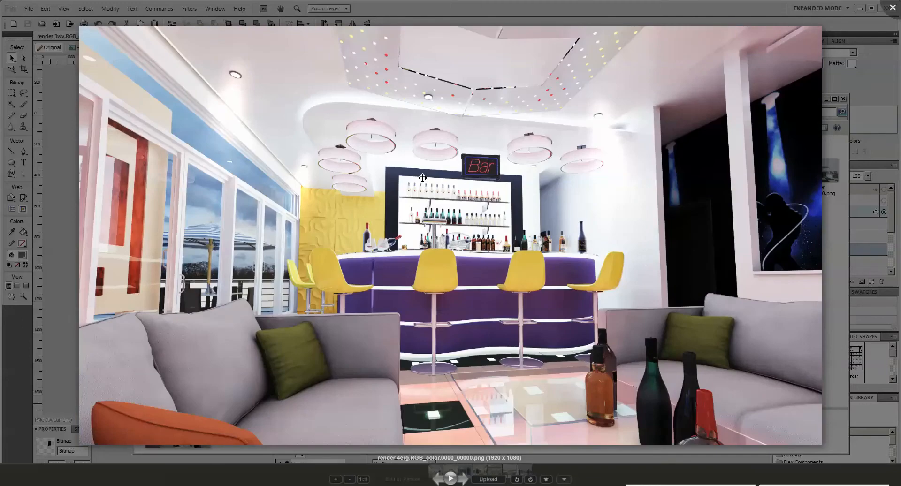
pyautogui.press('Right')
pyautogui.press('Right')
pyautogui.press('Right')
pyautogui.press('Left')
pyautogui.press('Right')
pyautogui.press('Right')
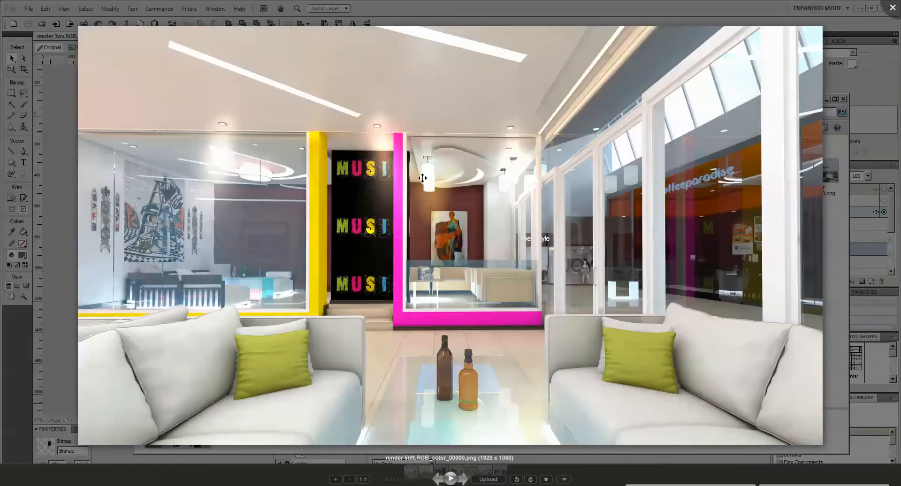
pyautogui.press('Right')
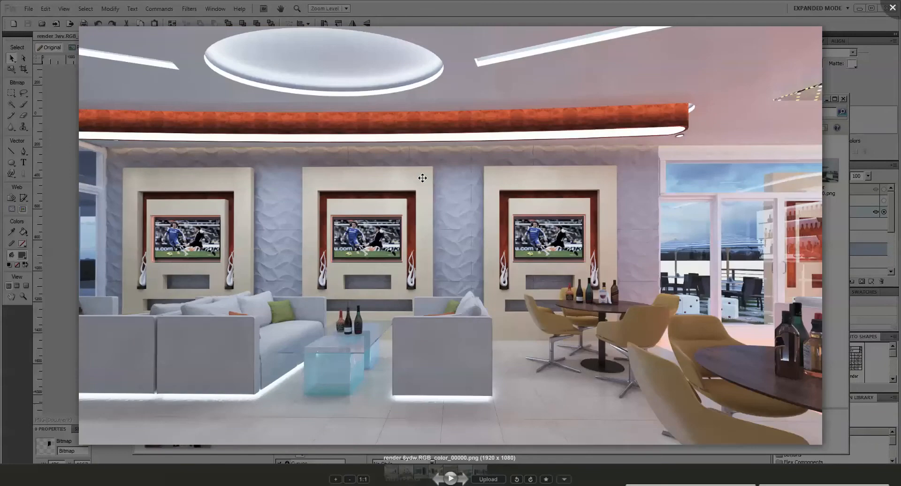
pyautogui.press('Left')
pyautogui.press('Right')
pyautogui.press('Left')
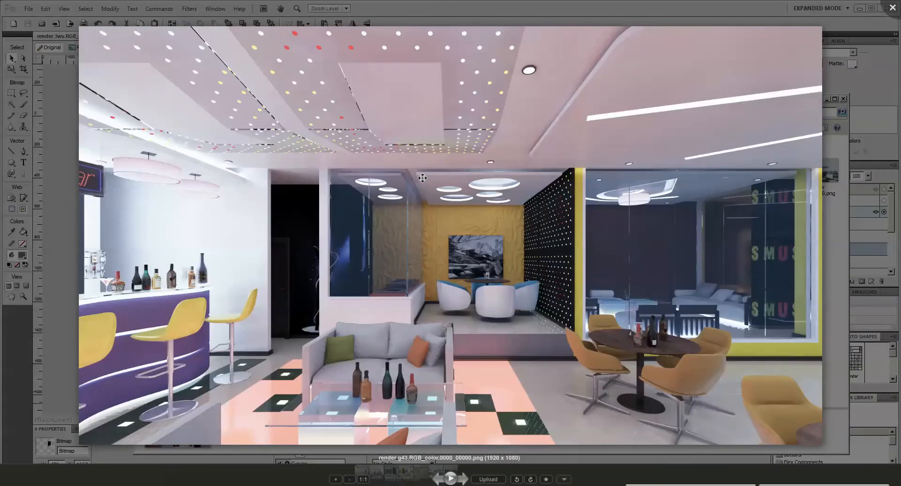
pyautogui.press('Right')
pyautogui.press('Right')
pyautogui.press('Right')
pyautogui.press('Right')
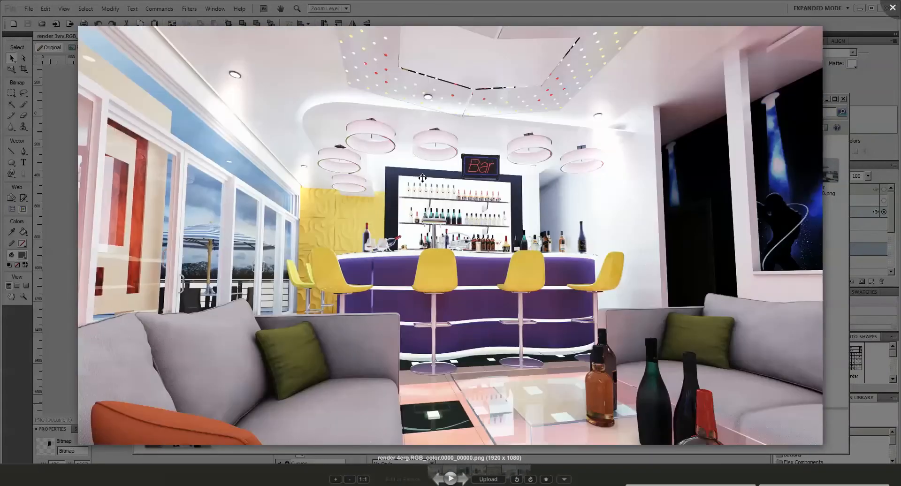
pyautogui.press('Right')
pyautogui.press('Left')
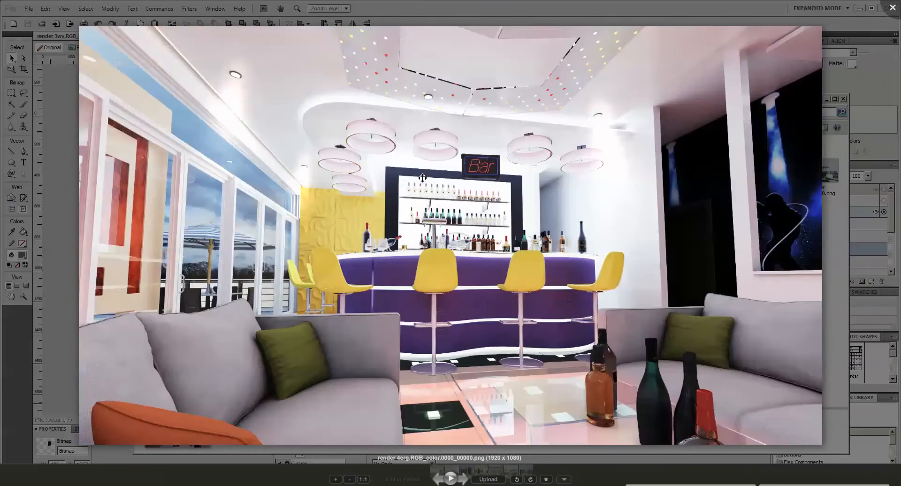
pyautogui.press('Left')
pyautogui.press('Escape')
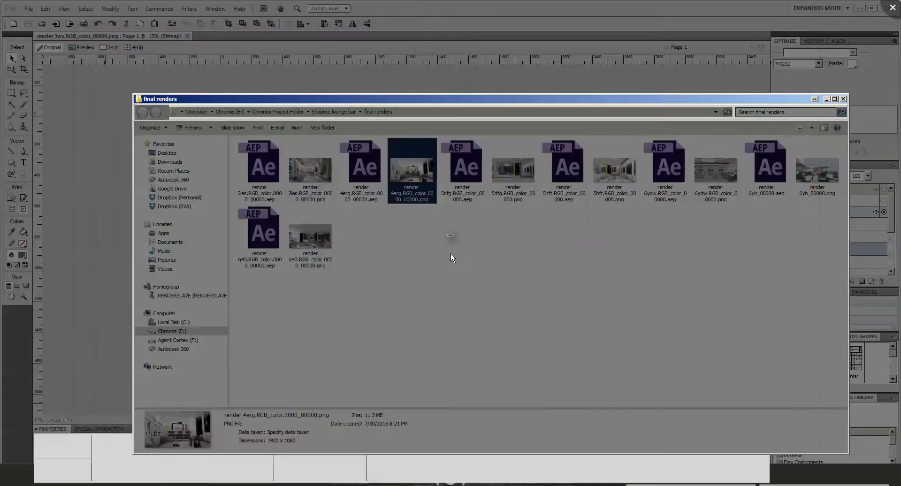
# Open the render 5dfg PNG from the final renders folder in Fireworks and show it in full
pyautogui.click(503, 195)
pyautogui.moveTo(481, 129); pyautogui.dragTo(453, 74)
pyautogui.hotkey('ctrl', '-')
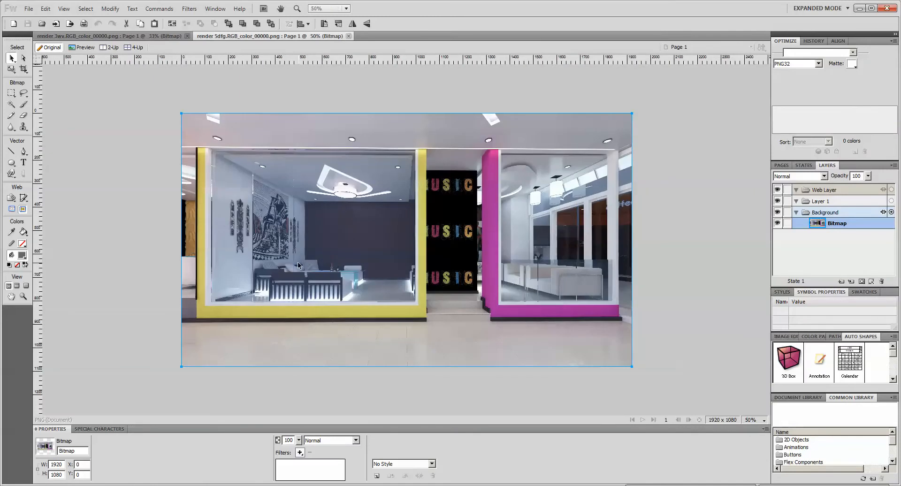
# Try a Hue/Saturation filter with hue 14 on render 5dfg, compare it with the original, and cancel it
pyautogui.click(299, 453)
pyautogui.moveTo(341, 386)
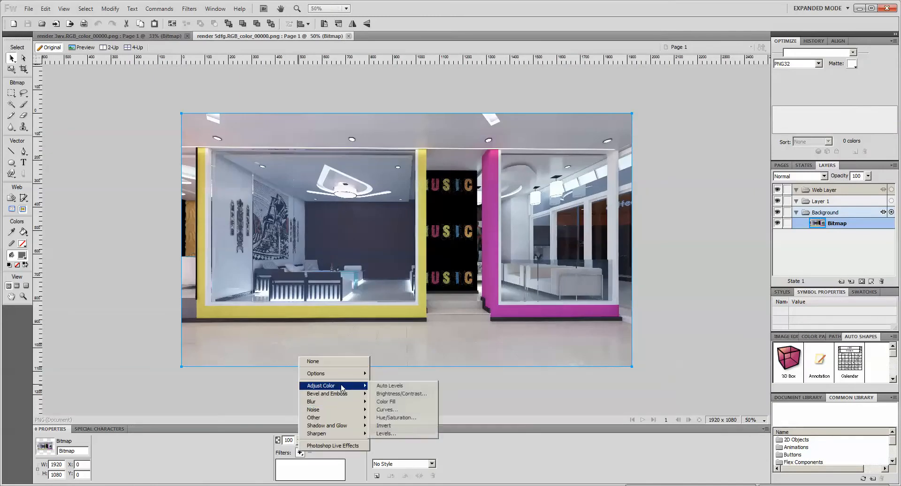
pyautogui.click(397, 417)
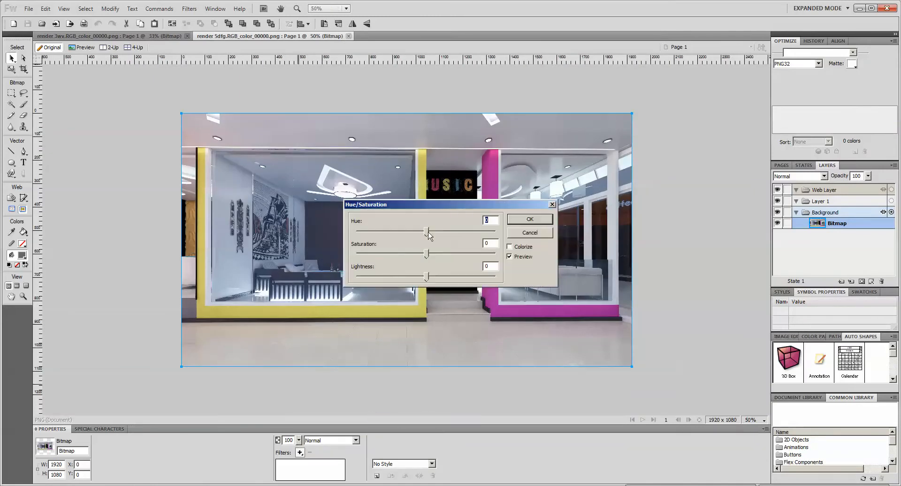
pyautogui.moveTo(428, 232); pyautogui.dragTo(469, 350)
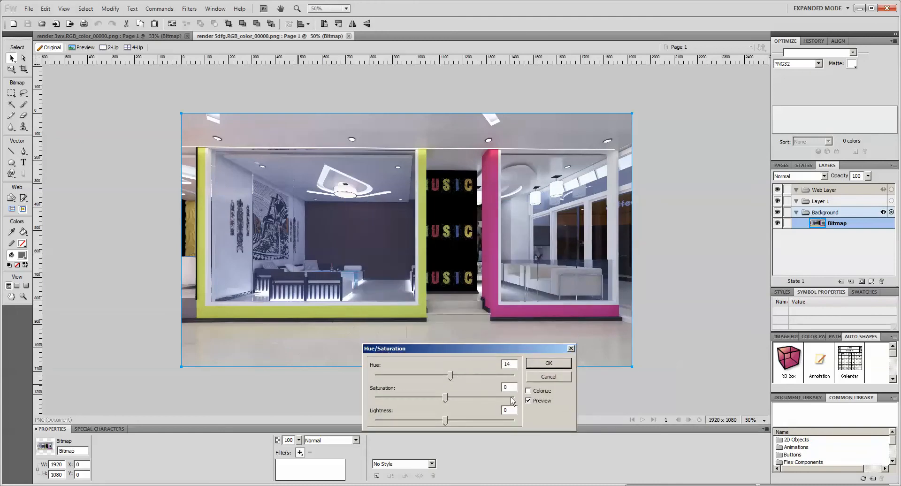
pyautogui.click(529, 401)
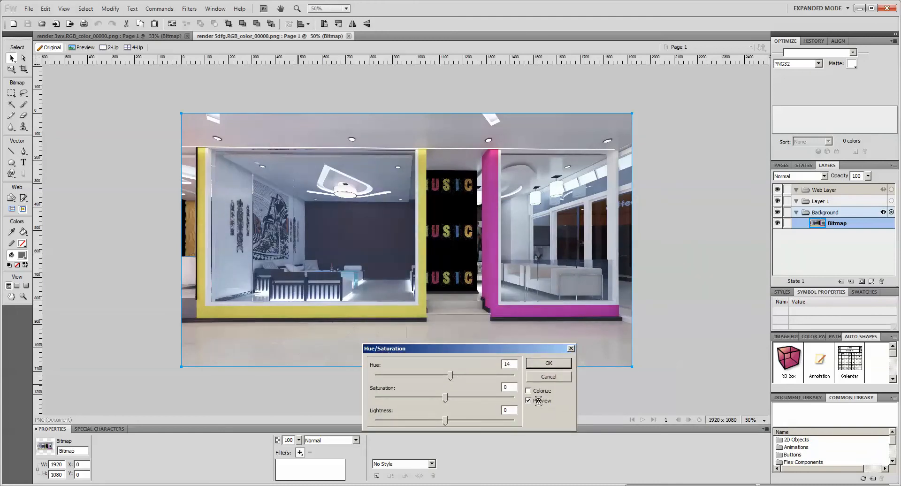
pyautogui.click(529, 401)
pyautogui.click(539, 405)
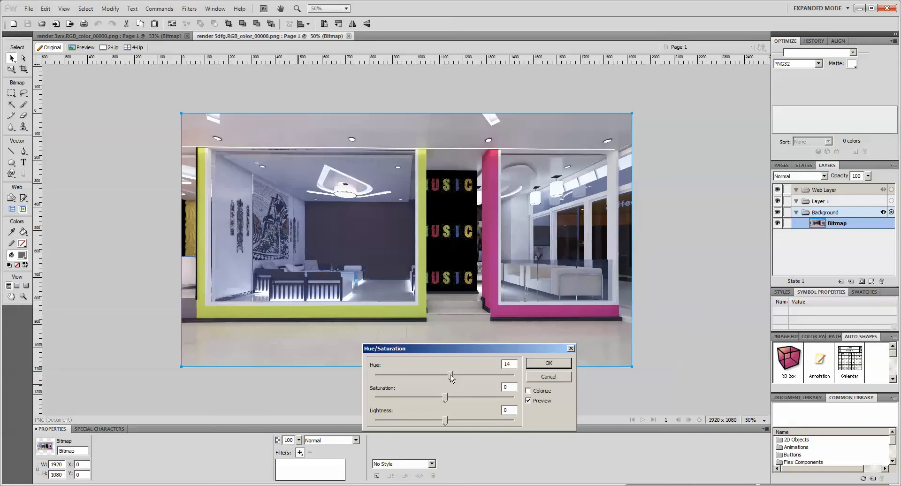
pyautogui.click(548, 378)
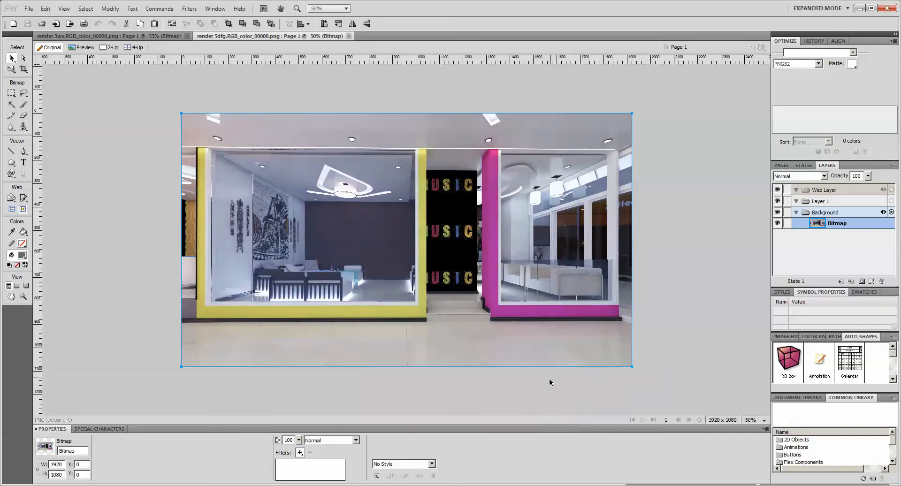
# Try a Brightness/Contrast filter with brightness 15 and contrast 38 on render 5dfg, compare the preview, and cancel it
pyautogui.click(299, 452)
pyautogui.moveTo(328, 388)
pyautogui.click(403, 397)
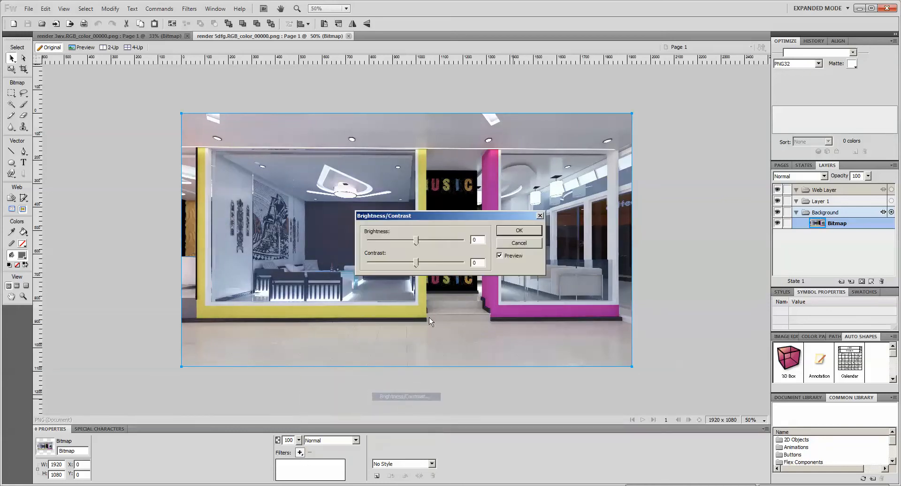
pyautogui.moveTo(416, 240); pyautogui.dragTo(434, 264)
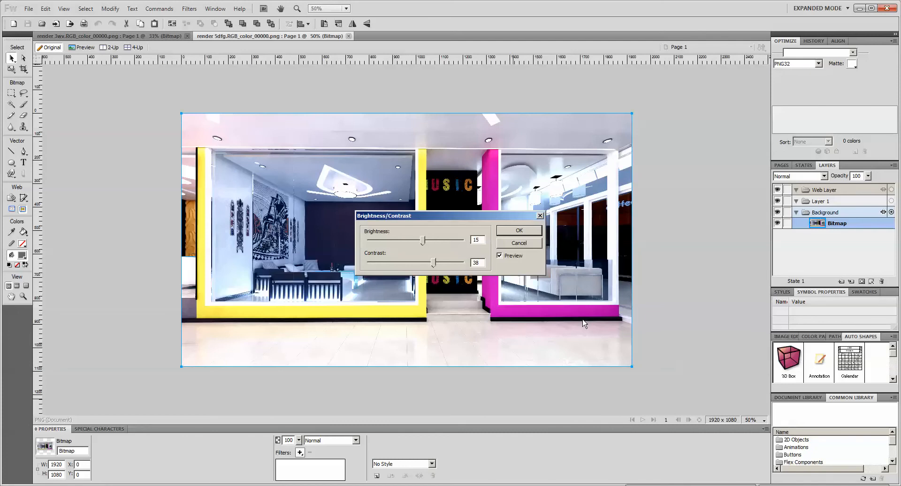
pyautogui.click(500, 255)
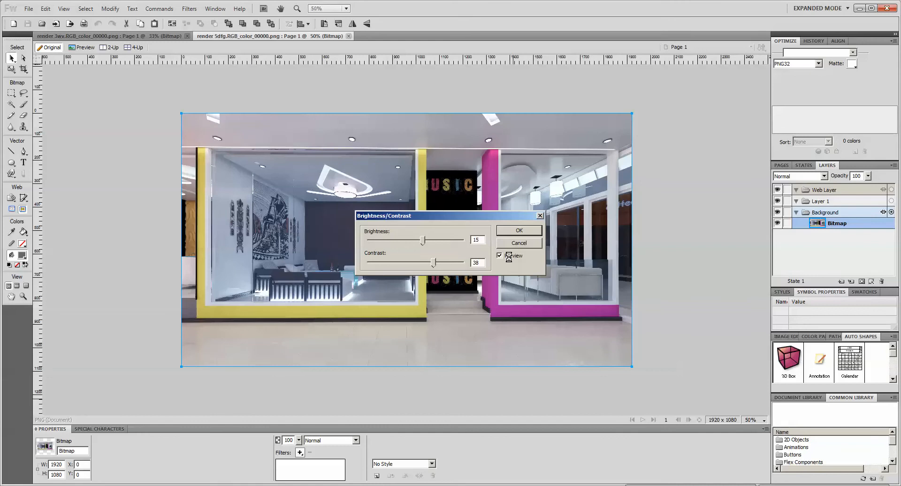
pyautogui.click(500, 255)
pyautogui.moveTo(491, 216); pyautogui.dragTo(635, 343)
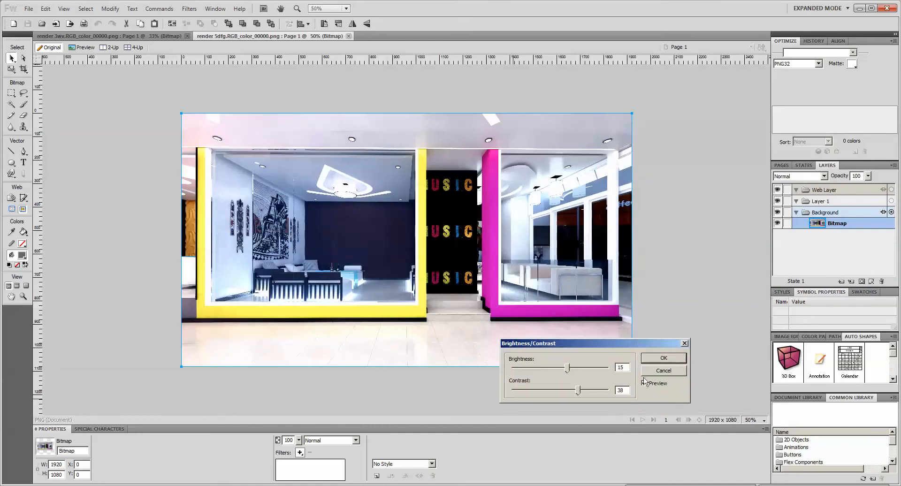
pyautogui.click(655, 372)
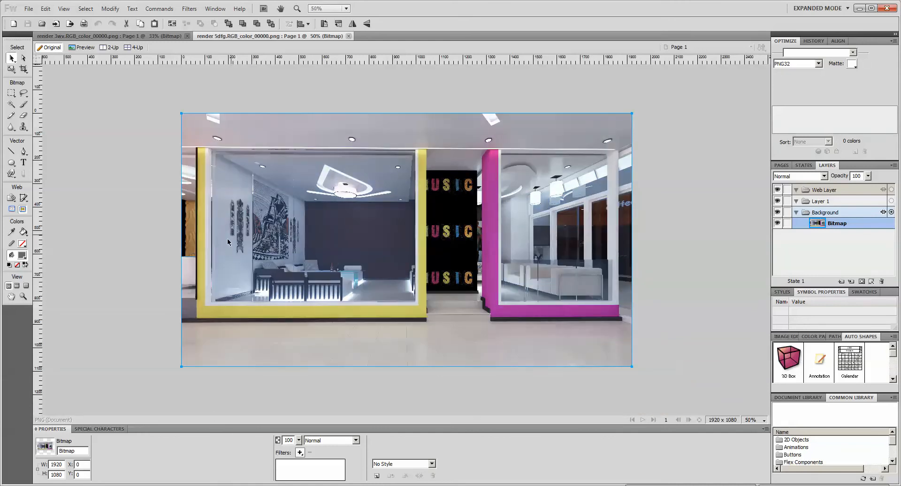
# Start a Curves filter on render 5dfg with RGB points at input 174, output 199 and input 83, output 66
pyautogui.click(300, 453)
pyautogui.moveTo(347, 386)
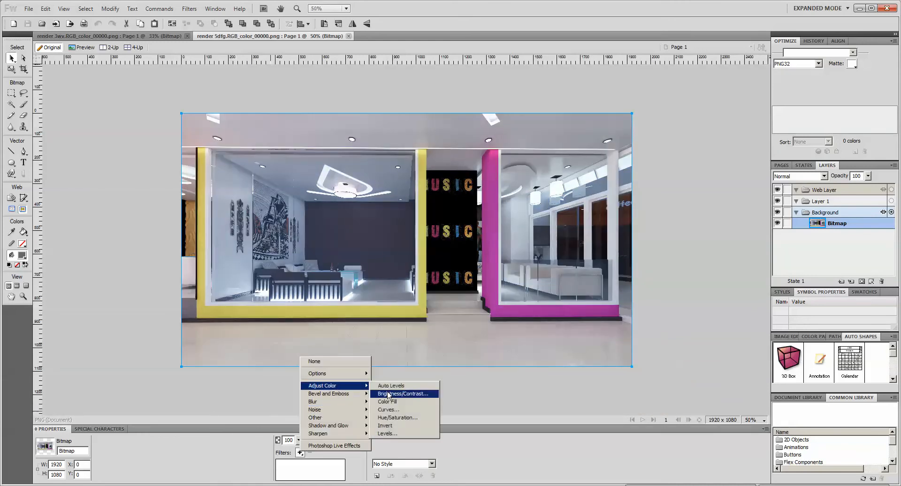
pyautogui.click(392, 410)
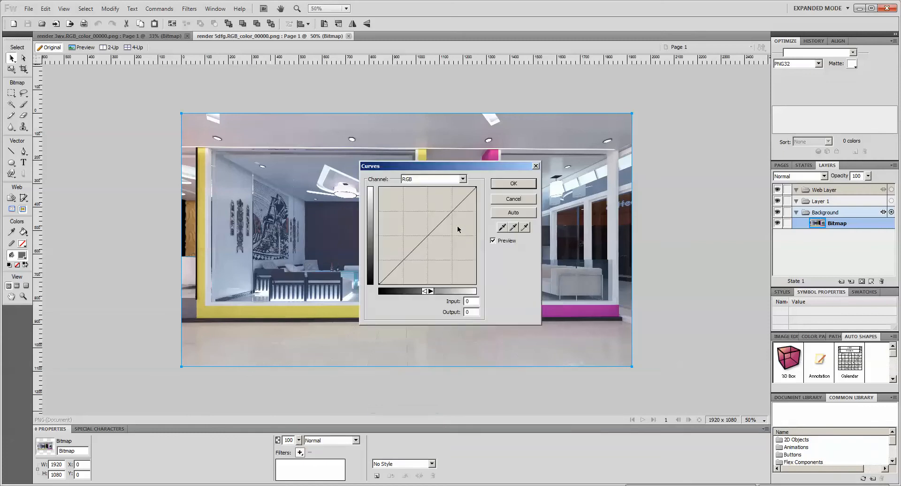
pyautogui.moveTo(450, 214); pyautogui.dragTo(445, 208)
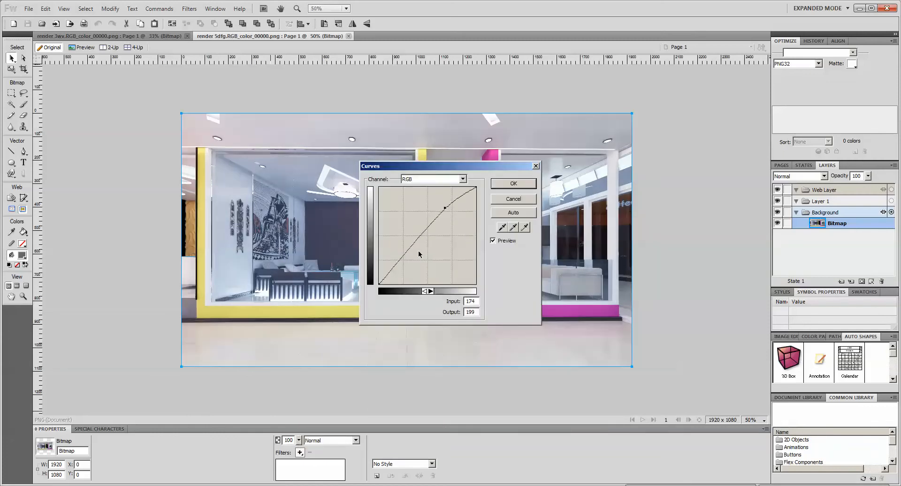
pyautogui.moveTo(412, 247); pyautogui.dragTo(410, 259)
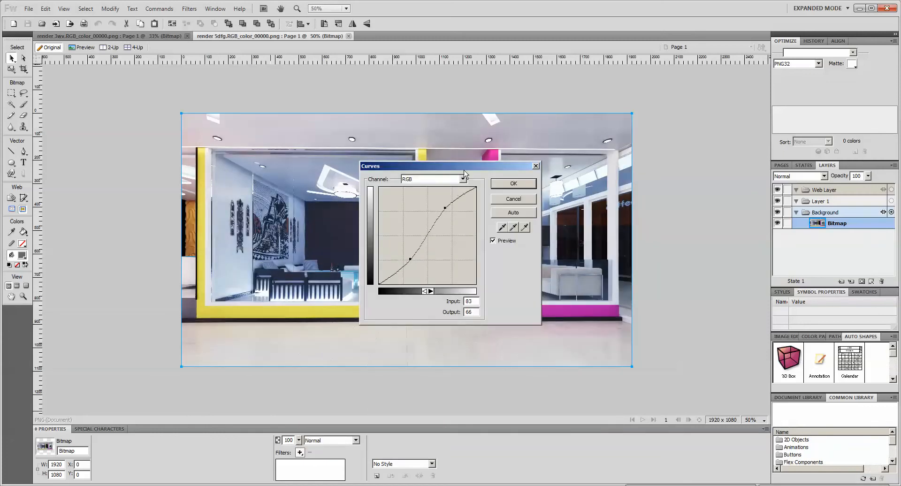
# Move the Curves dialog off the render and compare the image with and without the previewed S-shaped curve
pyautogui.moveTo(464, 171); pyautogui.dragTo(145, 113)
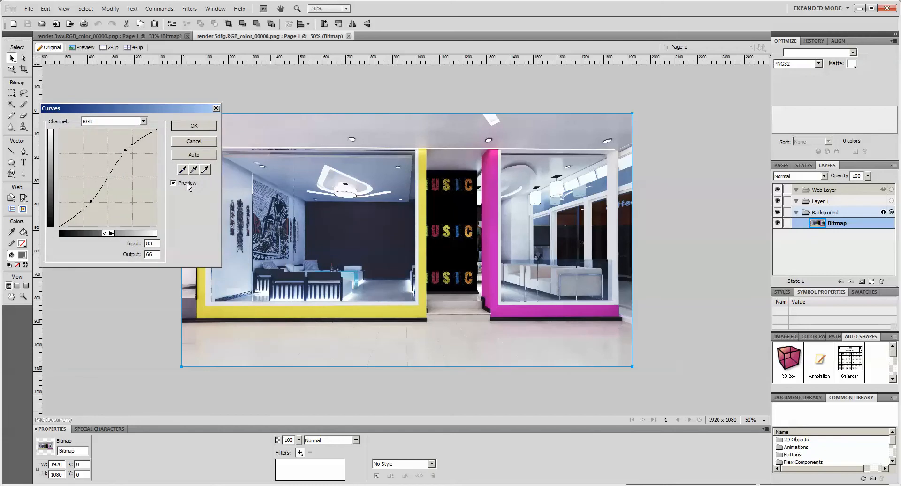
pyautogui.click(188, 184)
pyautogui.click(188, 184)
pyautogui.click(187, 184)
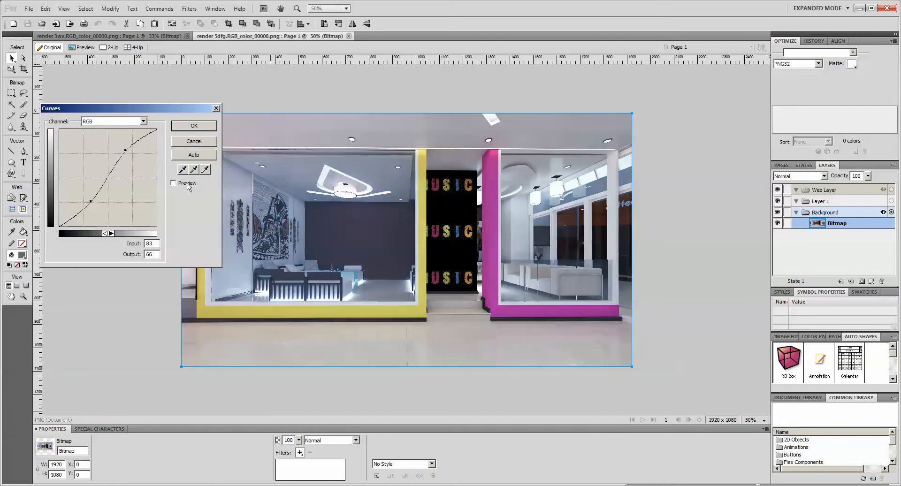
pyautogui.click(188, 183)
pyautogui.click(173, 183)
pyautogui.click(173, 183)
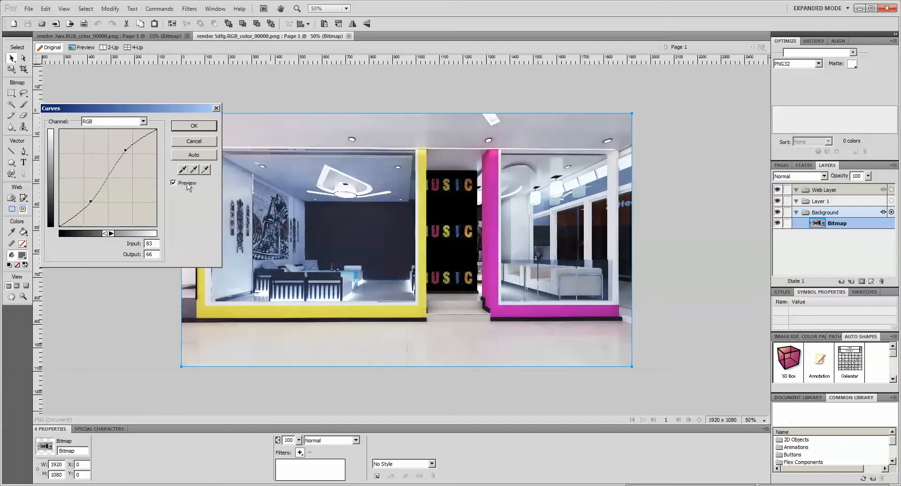
pyautogui.click(187, 184)
pyautogui.click(187, 183)
pyautogui.click(187, 183)
pyautogui.click(188, 183)
# Soften the curve by lowering the highlight point slightly and moving the shadow point to input 77, output 72, then compare the preview
pyautogui.moveTo(126, 151); pyautogui.dragTo(125, 154)
pyautogui.moveTo(91, 203); pyautogui.dragTo(88, 201)
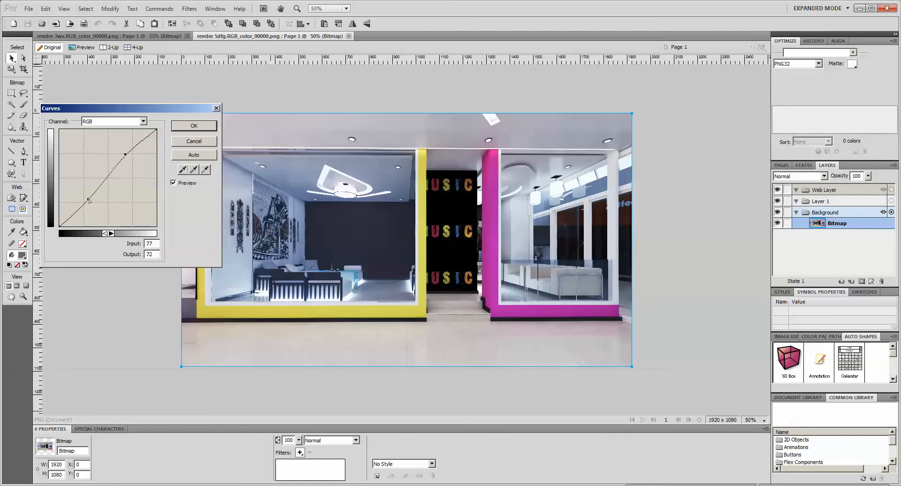
pyautogui.click(178, 186)
pyautogui.click(174, 184)
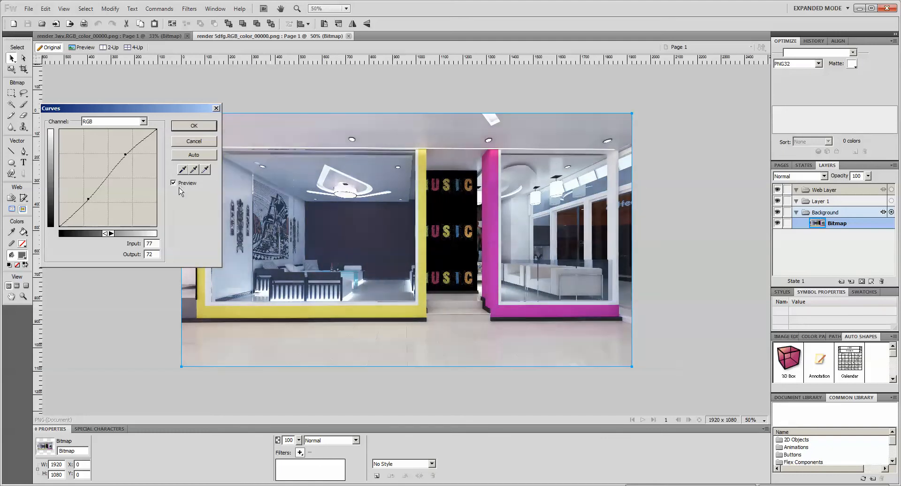
# Apply the Curves filter to render 5dfg and switch to the bedroom render 3wv
pyautogui.click(194, 125)
pyautogui.hotkey('ctrl', 'Tab')
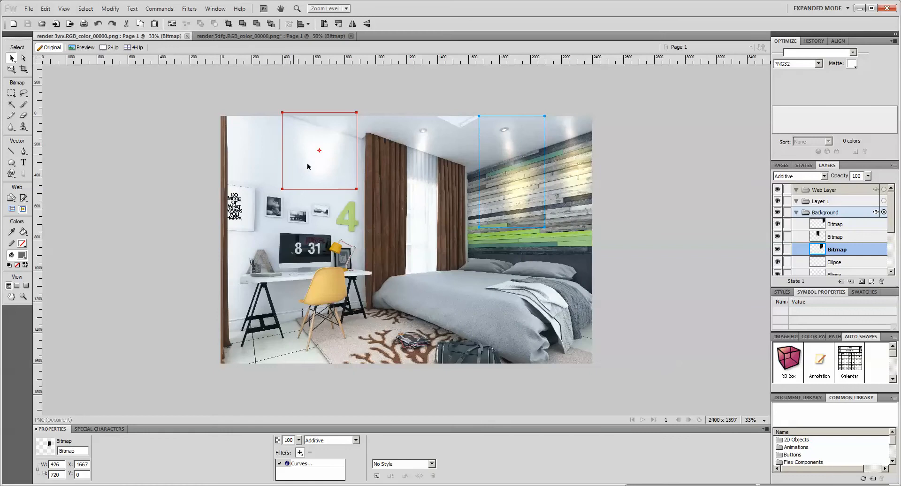
# Copy the light glow from the bedroom render's white wall into render 5dfg
pyautogui.click(322, 154)
pyautogui.click(223, 38)
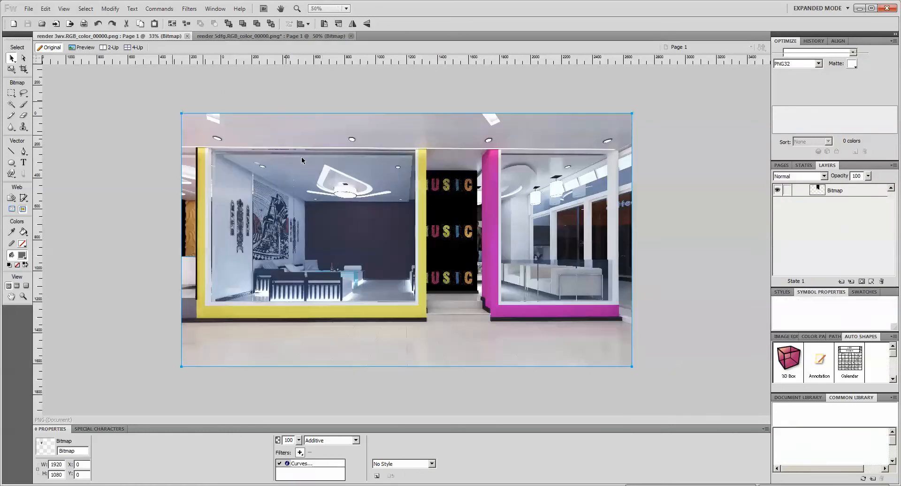
pyautogui.click(301, 156)
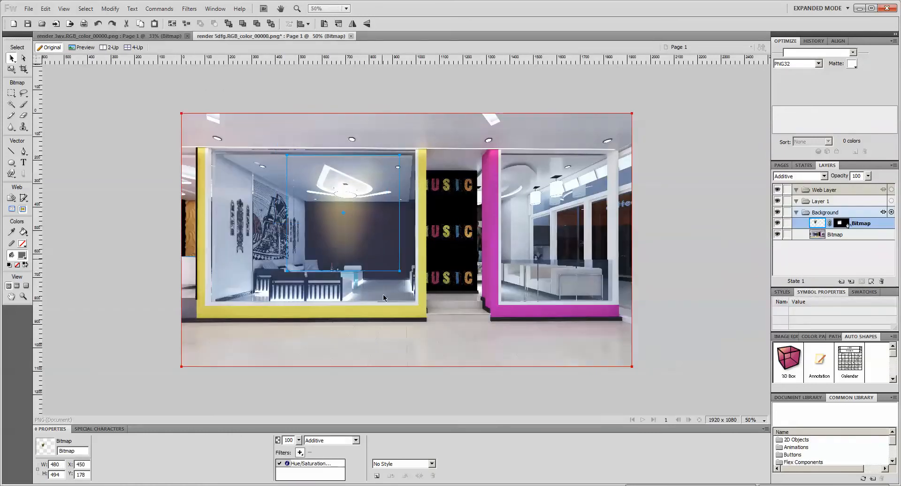
pyautogui.press('q')
pyautogui.moveTo(399, 154); pyautogui.dragTo(533, 356)
pyautogui.press('v')
pyautogui.hotkey('ctrl', 'z')
pyautogui.hotkey('ctrl', 'z')
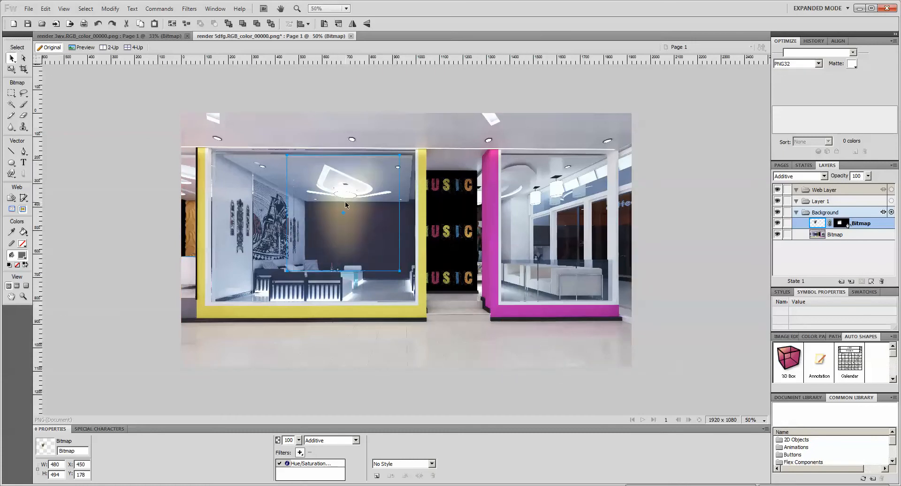
# Move the pasted glow to the floor's lower-right corner of render 5dfg and rotate it, ending at about X 1718, Y 645
pyautogui.moveTo(347, 205); pyautogui.dragTo(557, 351)
pyautogui.press('q')
pyautogui.moveTo(622, 301); pyautogui.dragTo(626, 320)
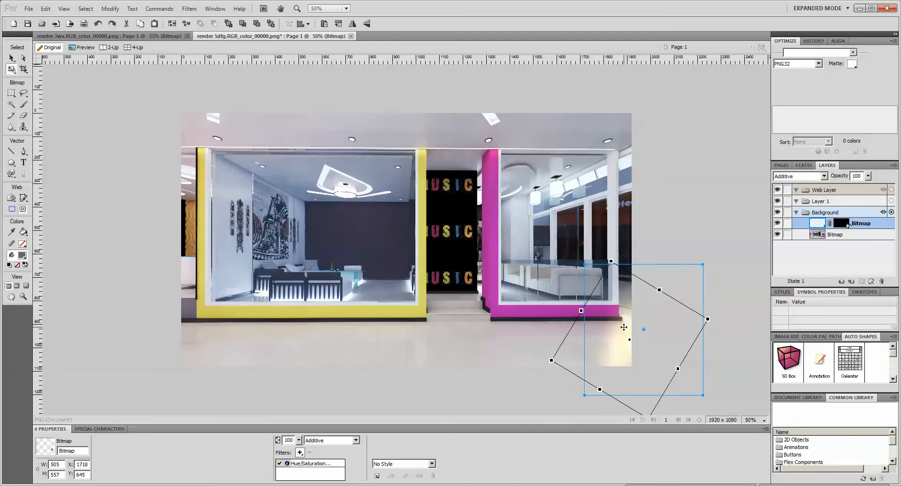
pyautogui.click(11, 57)
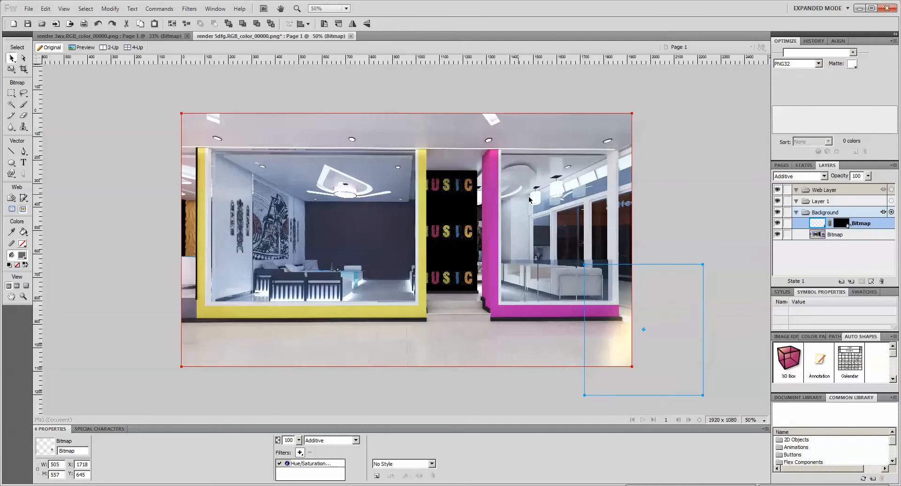
pyautogui.click(689, 201)
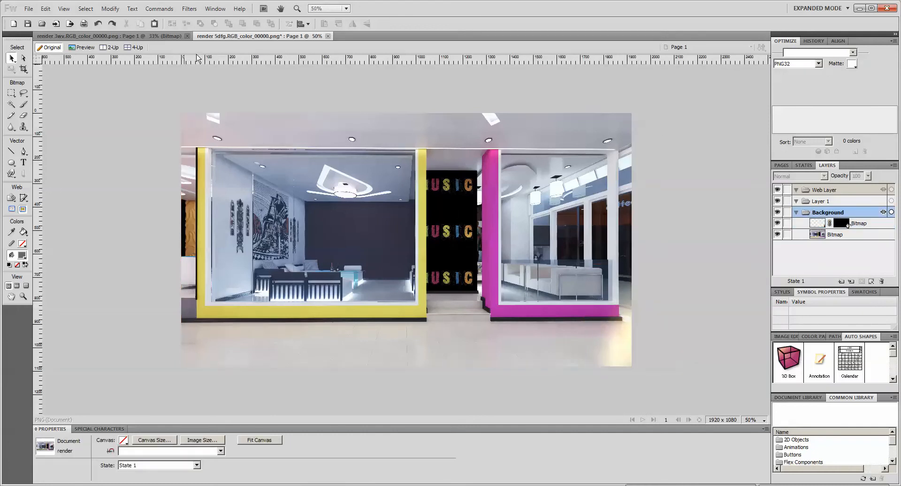
# Copy the spotlight beam from the bedroom's wood wall into render 5dfg and place copies below the downlights over the magenta column and yellow-framed window
pyautogui.click(165, 37)
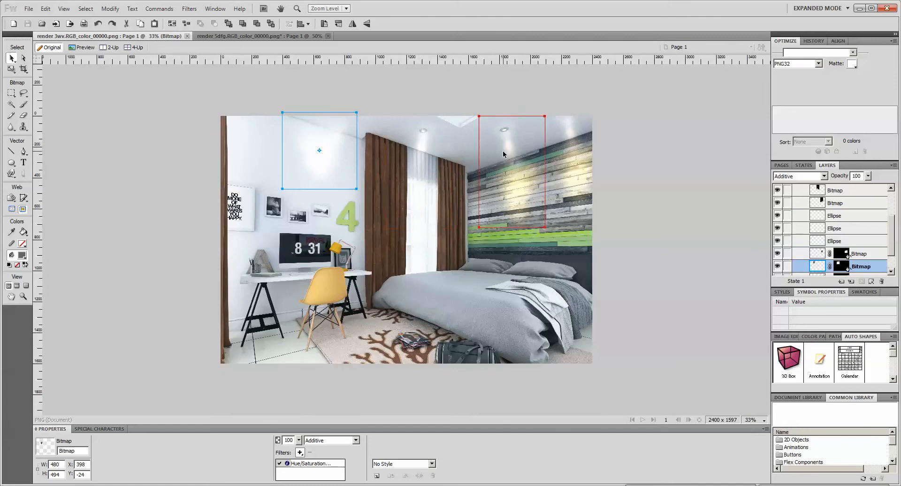
pyautogui.click(506, 152)
pyautogui.click(236, 35)
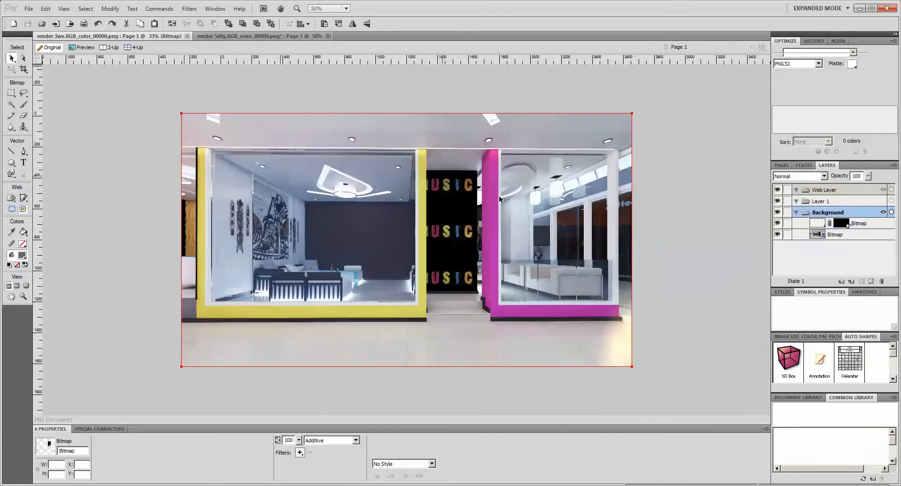
pyautogui.hotkey('ctrl', 'v')
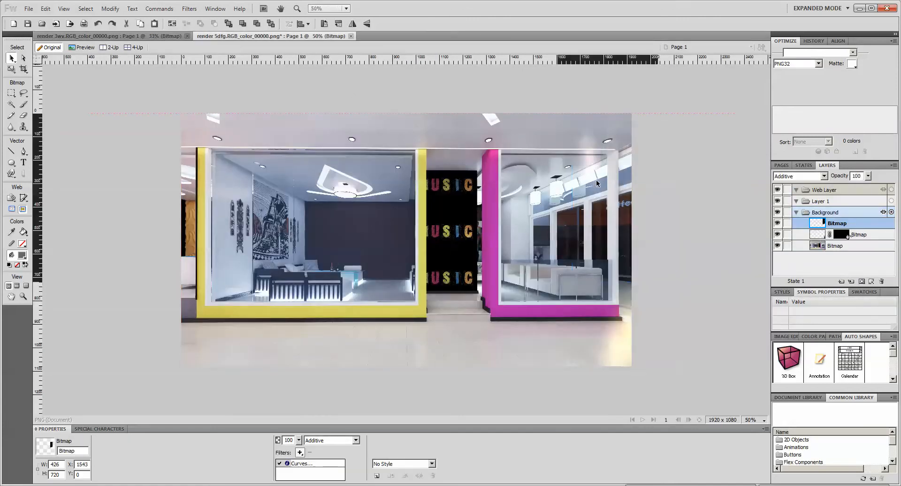
pyautogui.moveTo(612, 186); pyautogui.dragTo(354, 163)
pyautogui.hotkey('ctrl', 'c')
pyautogui.hotkey('ctrl', 'v')
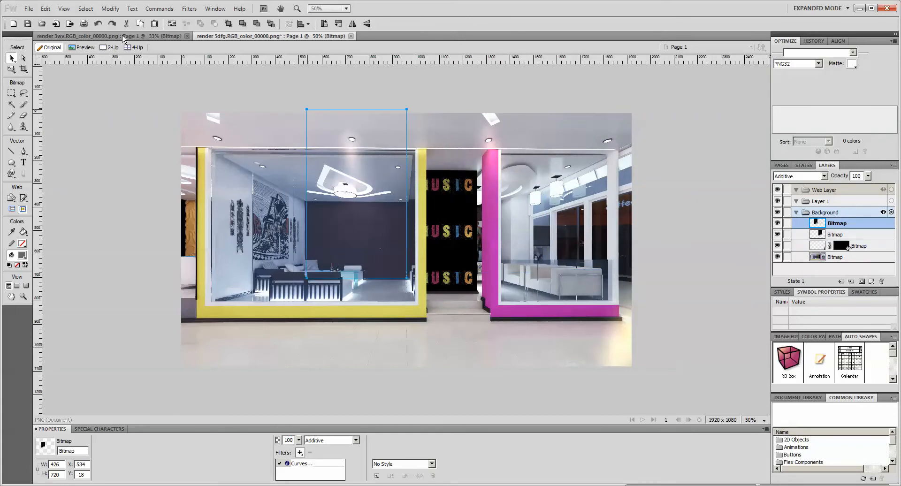
# Flip the beam over the yellow-framed window horizontally and realign it under its downlight at about X 478, Y 0
pyautogui.click(132, 8)
pyautogui.moveTo(110, 8)
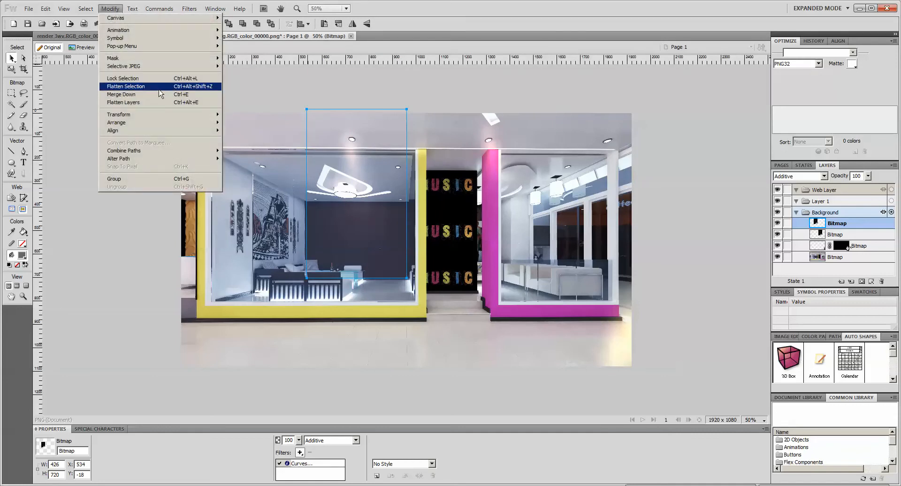
pyautogui.moveTo(174, 115)
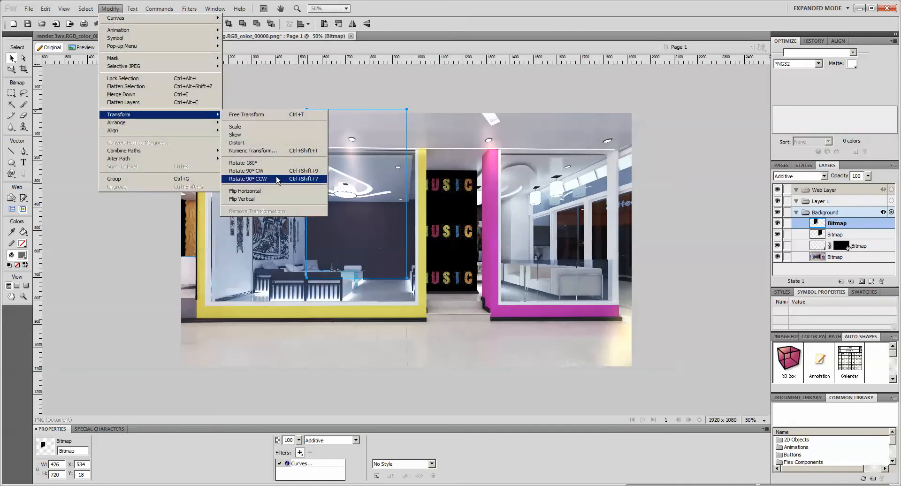
pyautogui.click(277, 197)
pyautogui.moveTo(362, 152)
pyautogui.mouseDown()
pyautogui.moveTo(347, 156)
pyautogui.moveTo(373, 157)
pyautogui.mouseUp()
pyautogui.click(23, 115)
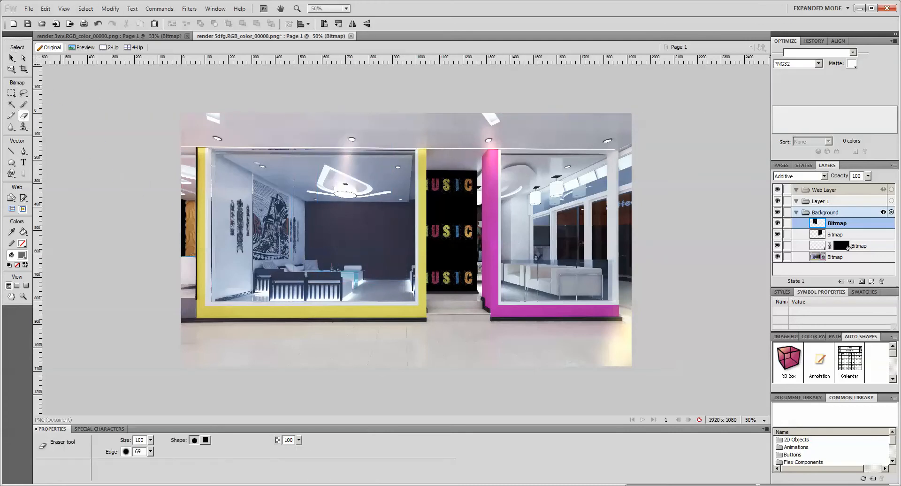
pyautogui.click(12, 58)
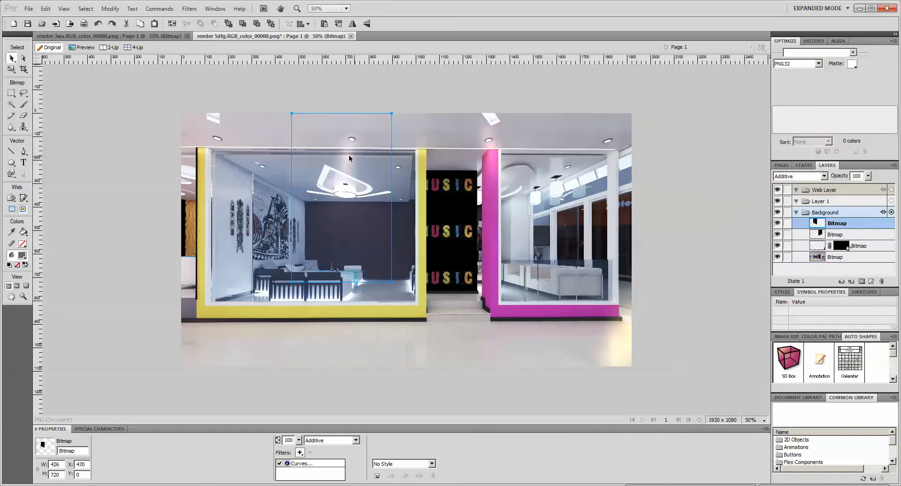
pyautogui.hotkey('ctrl', 'd')
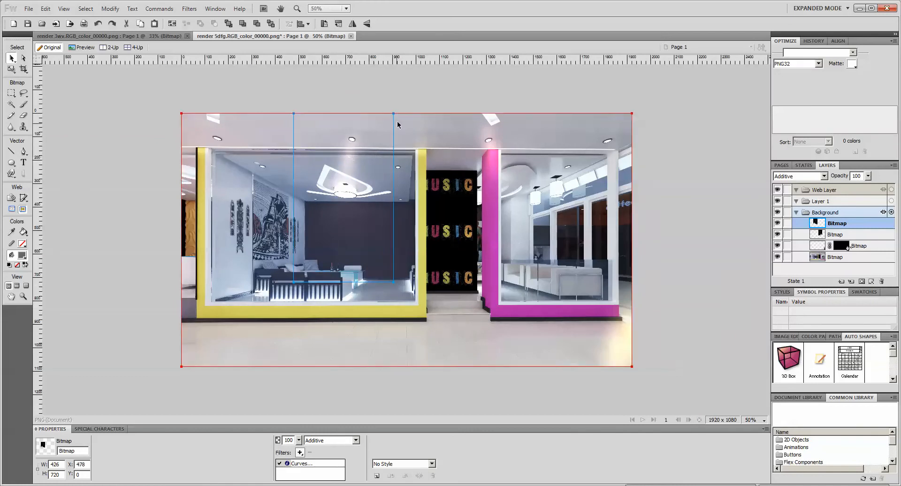
# Rotate the beam over the yellow-framed window slightly and nudge it to about X 479, Y -11
pyautogui.click(345, 159)
pyautogui.press('q')
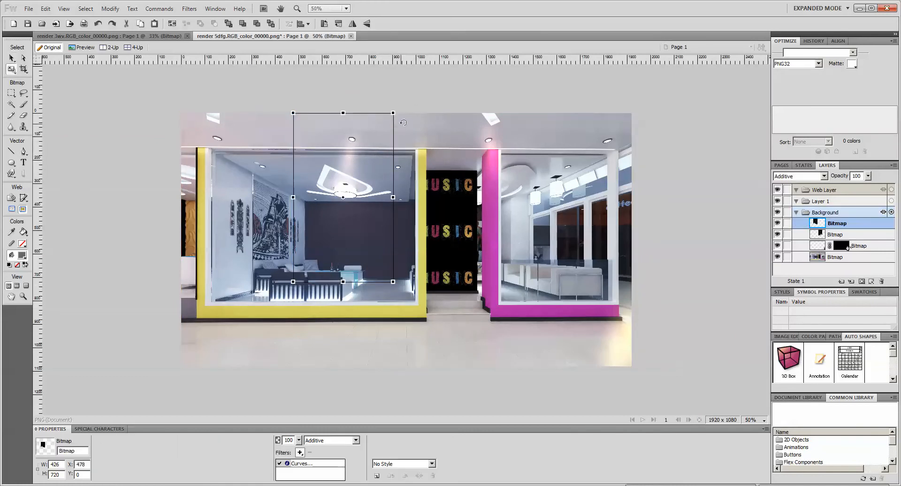
pyautogui.moveTo(400, 121); pyautogui.dragTo(388, 130)
pyautogui.click(11, 58)
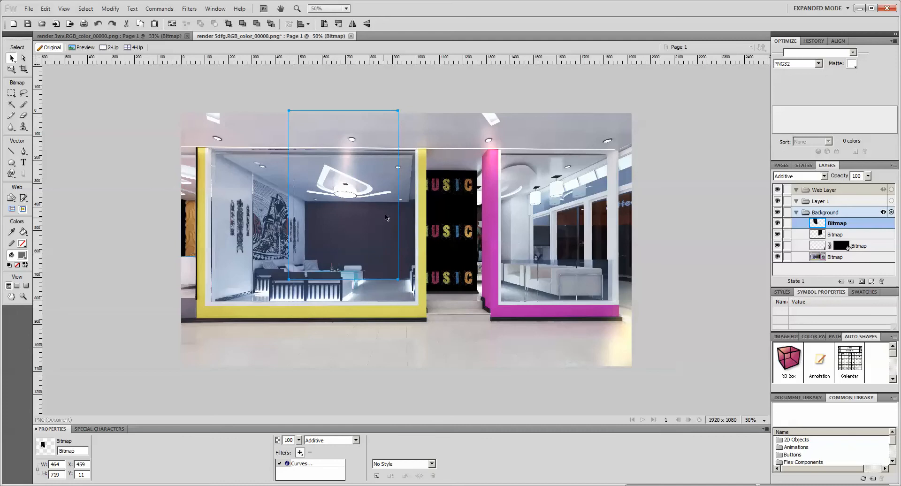
pyautogui.moveTo(354, 162); pyautogui.dragTo(359, 162)
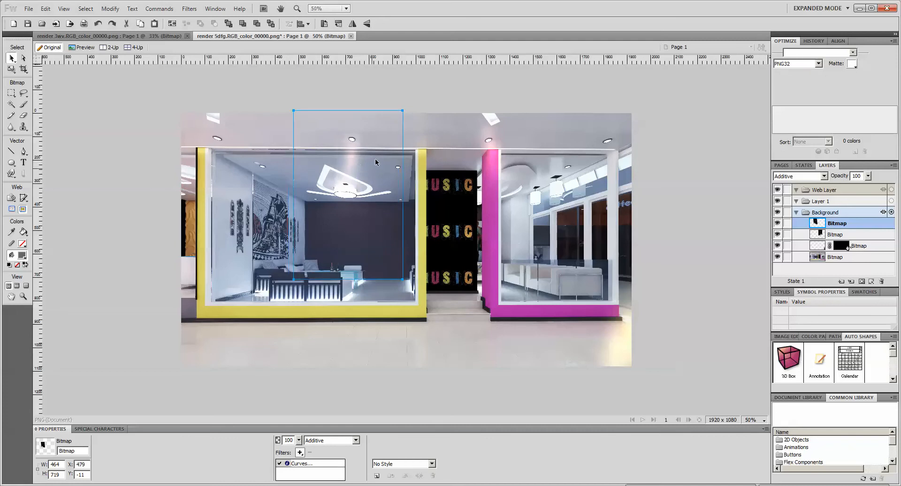
pyautogui.click(419, 98)
# Duplicate the window beam under the leftmost downlight and the magenta column's beam under the rightmost downlight
pyautogui.click(355, 183)
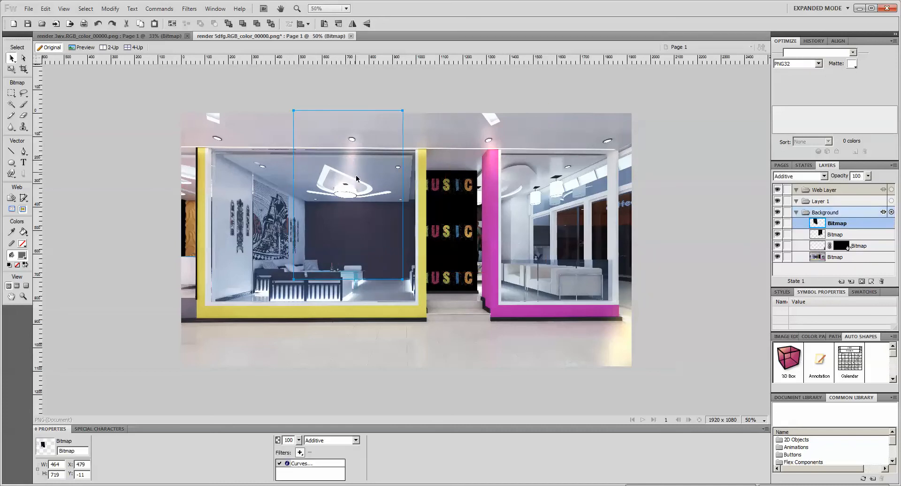
pyautogui.moveTo(355, 183); pyautogui.dragTo(217, 152)
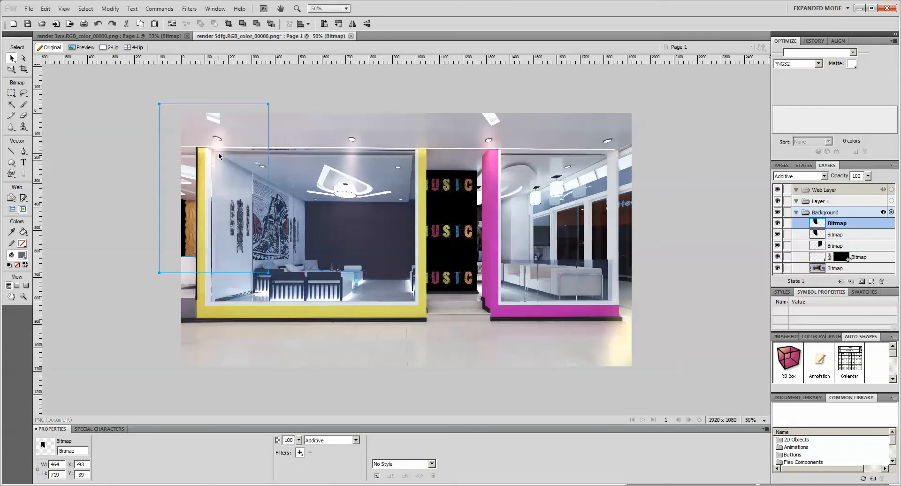
pyautogui.click(488, 148)
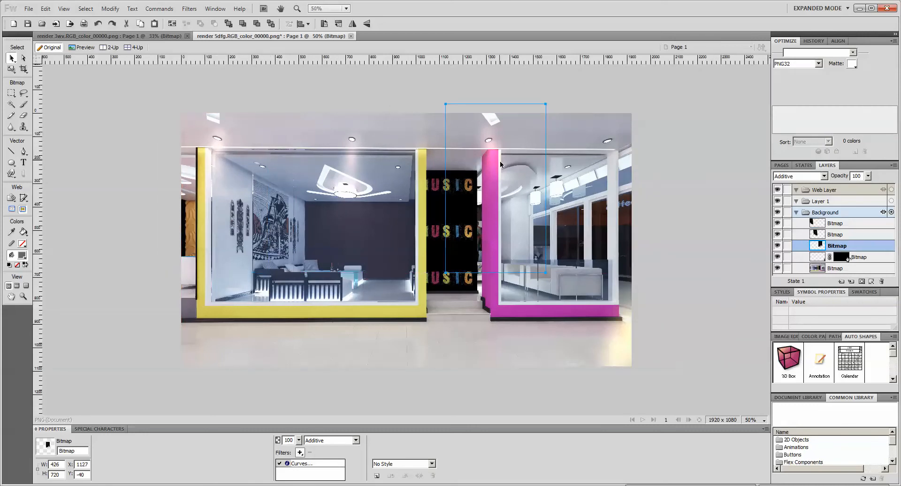
pyautogui.moveTo(500, 164); pyautogui.dragTo(615, 167)
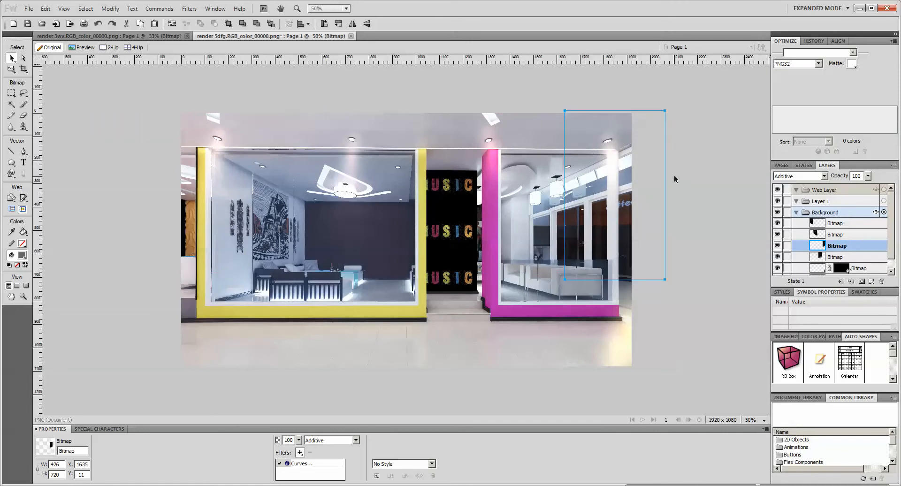
# Set the rightmost beam's opacity to 65 and nudge it to about X 1623, Y -12
pyautogui.click(695, 196)
pyautogui.click(616, 168)
pyautogui.moveTo(300, 442); pyautogui.dragTo(301, 454)
pyautogui.moveTo(617, 172)
pyautogui.mouseDown()
pyautogui.moveTo(607, 163)
pyautogui.moveTo(614, 164)
pyautogui.mouseUp()
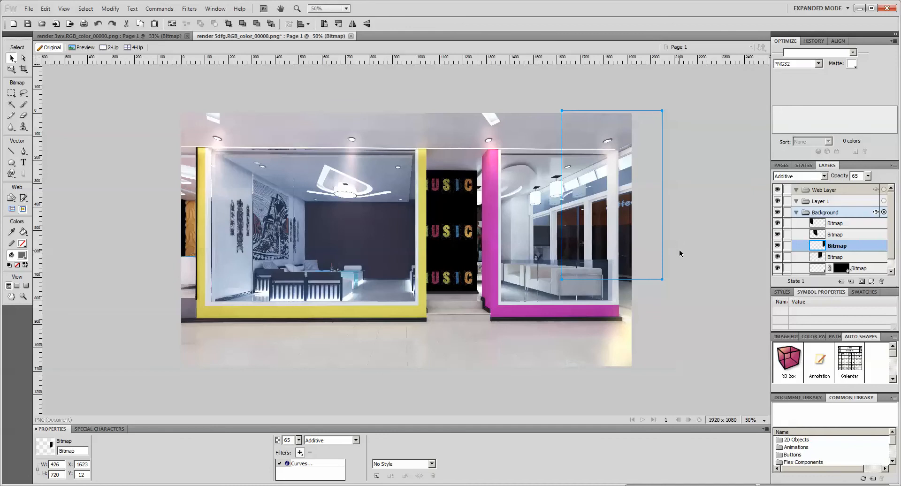
pyautogui.click(350, 160)
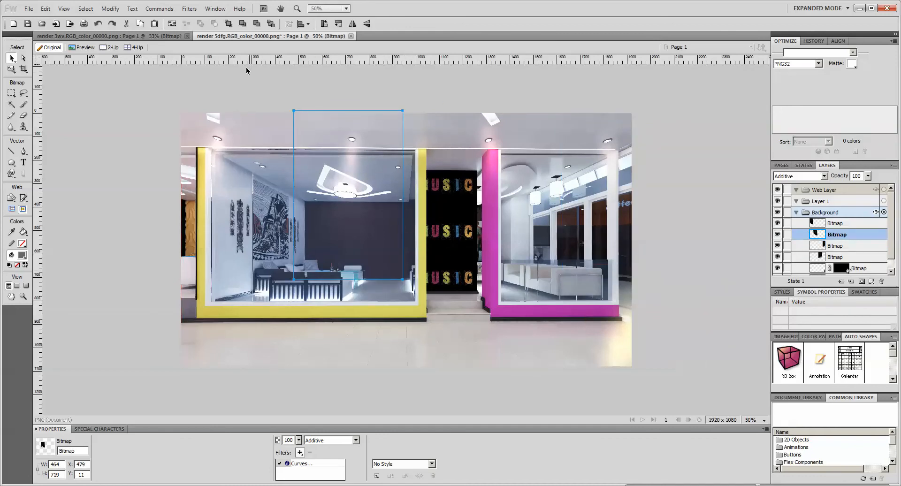
# Copy a warm glow from bedroom render 3wv into render 5dfg and place it over the MUSIC sign at about X 960, Y 0
pyautogui.click(165, 36)
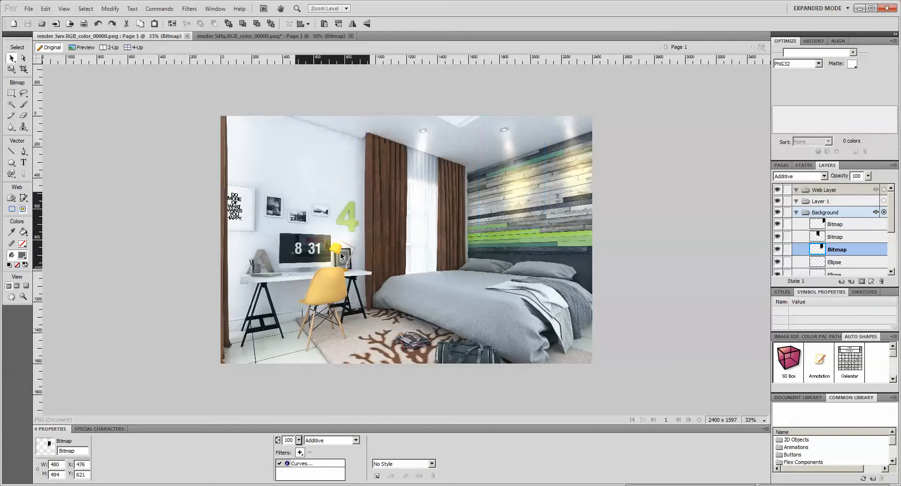
pyautogui.moveTo(315, 174); pyautogui.dragTo(511, 250)
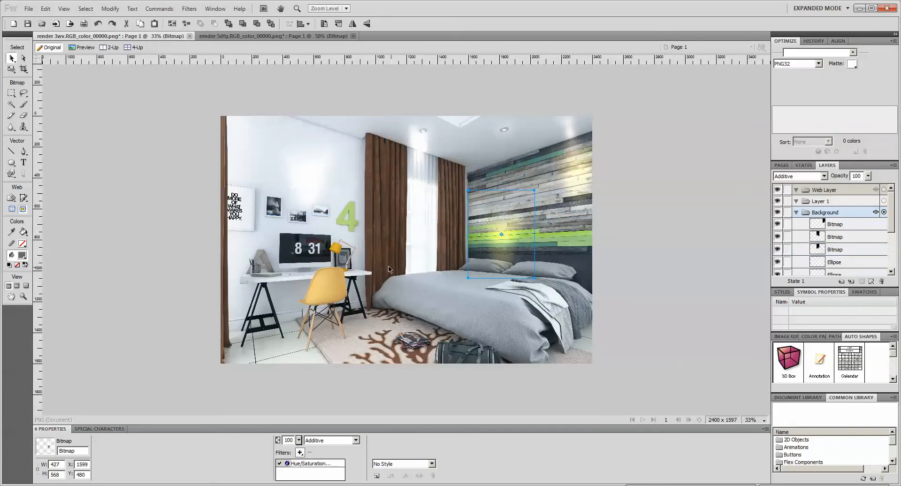
pyautogui.click(272, 37)
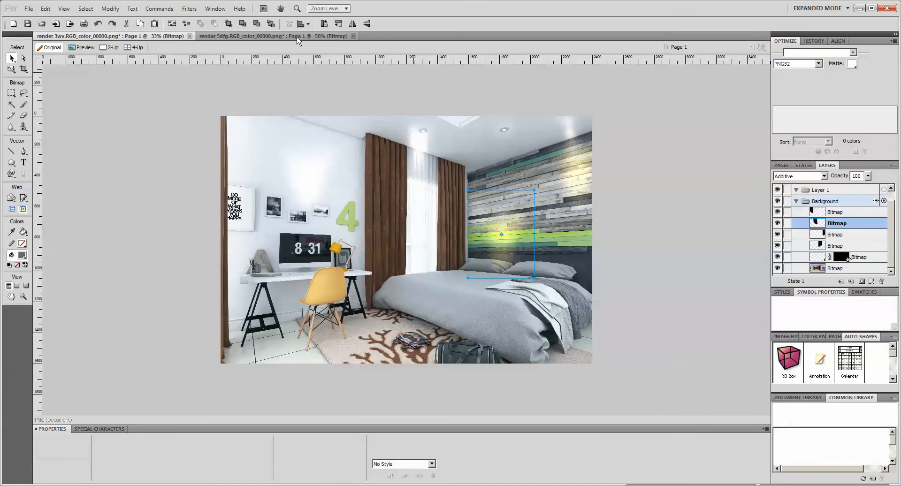
pyautogui.click(627, 109)
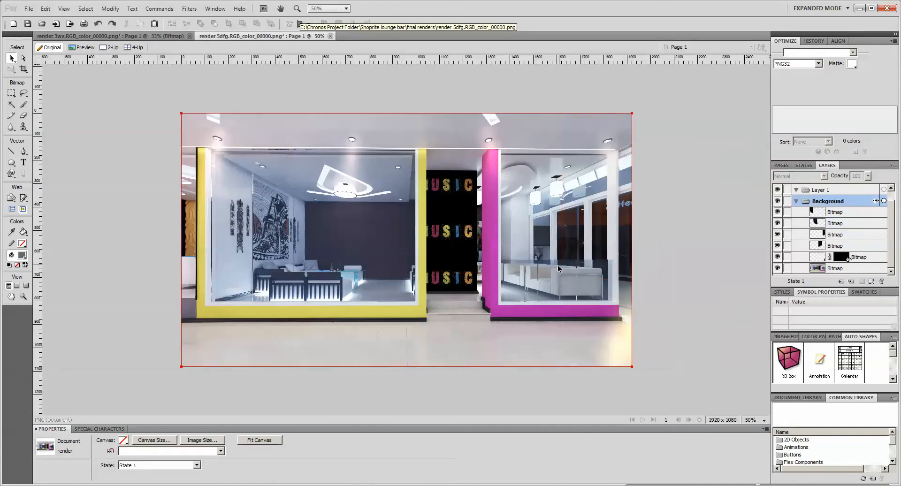
pyautogui.hotkey('ctrl', 'v')
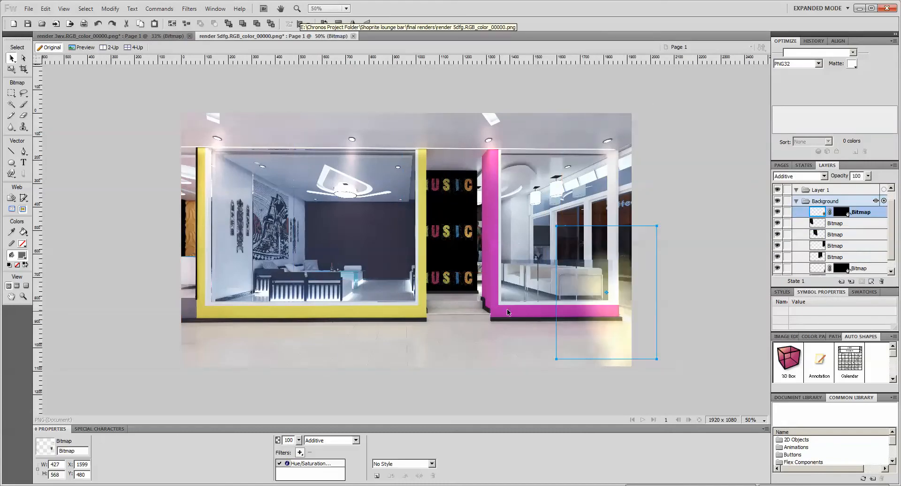
pyautogui.moveTo(579, 281); pyautogui.dragTo(454, 362)
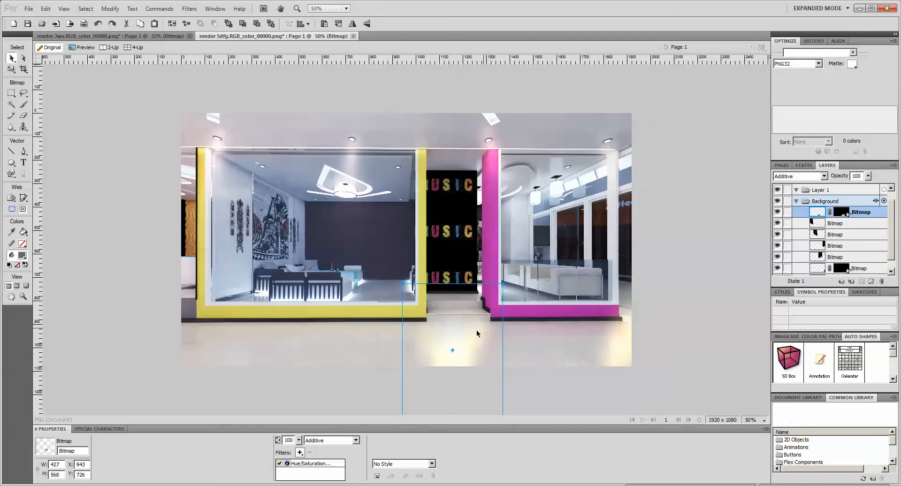
pyautogui.moveTo(477, 333); pyautogui.dragTo(474, 162)
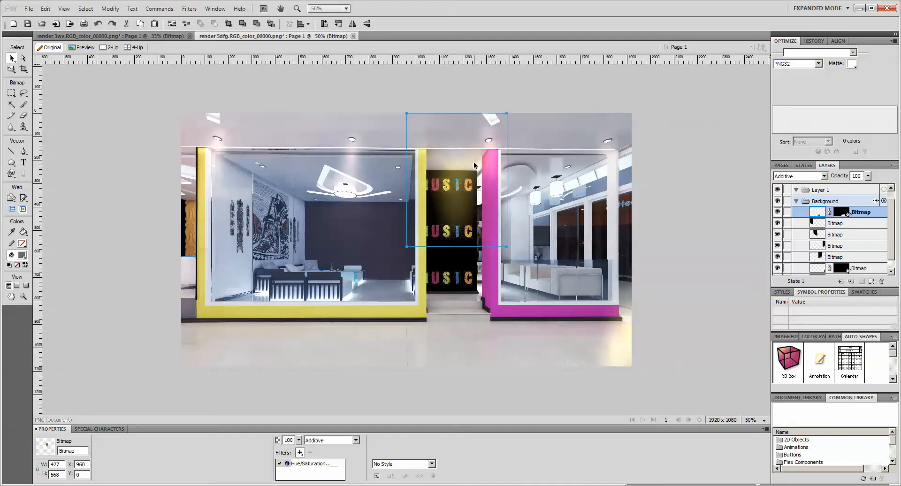
# Scale the MUSIC sign's glow down to about 313 by 416 pixels
pyautogui.press('q')
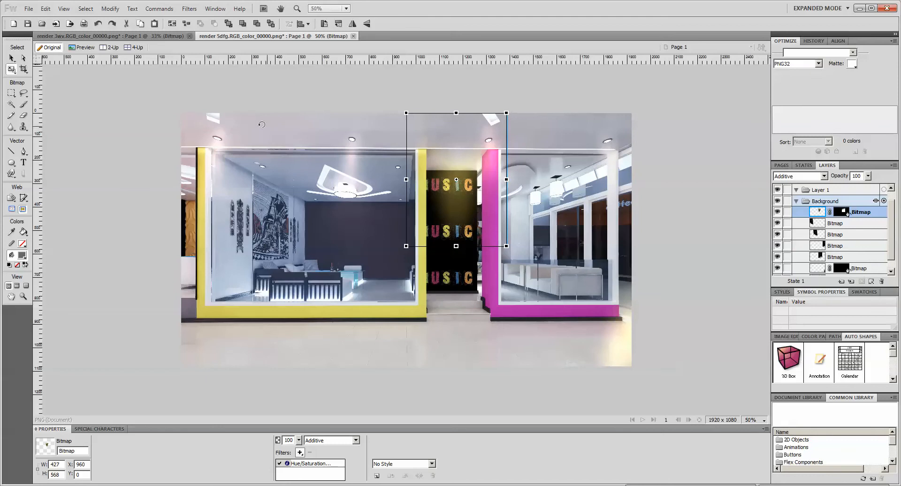
pyautogui.click(12, 58)
pyautogui.press('q')
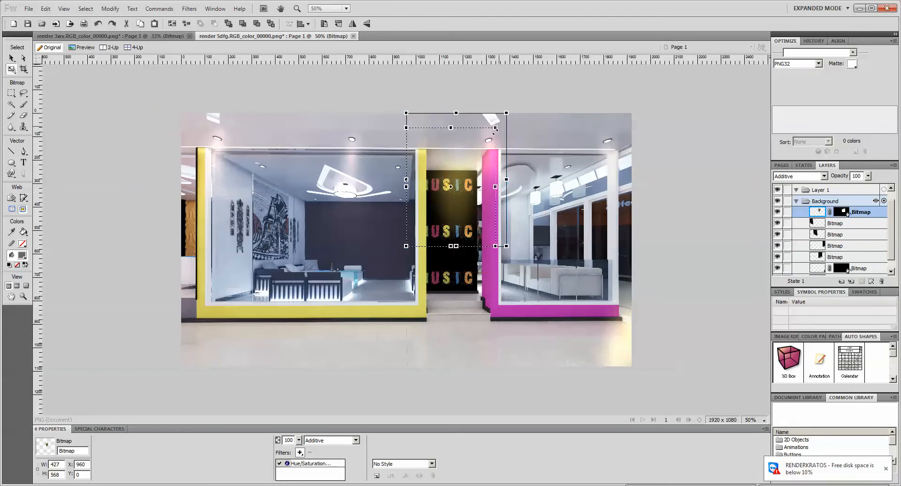
pyautogui.moveTo(503, 119); pyautogui.dragTo(480, 150)
pyautogui.click(11, 58)
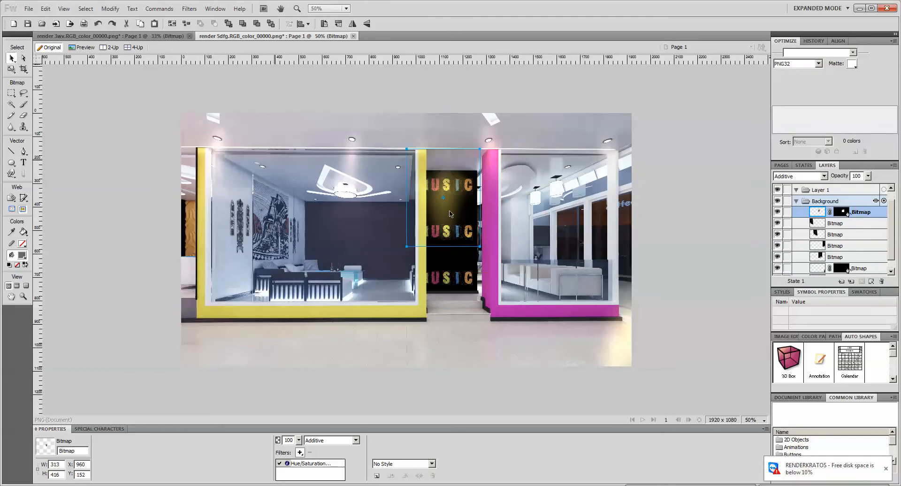
# Try rotating the MUSIC sign's glow slightly and moving it down over the lowest MUSIC lettering
pyautogui.moveTo(461, 191)
pyautogui.mouseDown()
pyautogui.moveTo(472, 157)
pyautogui.moveTo(475, 198)
pyautogui.mouseUp()
pyautogui.press('q')
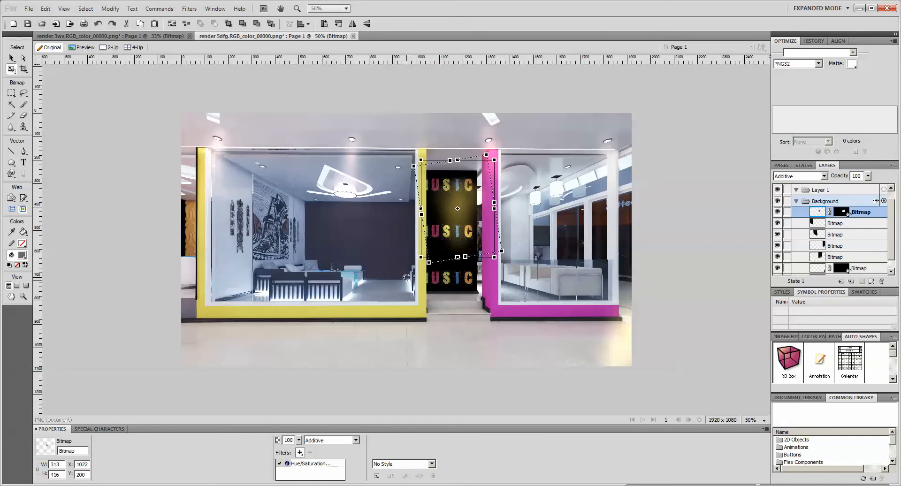
pyautogui.moveTo(396, 270); pyautogui.dragTo(394, 271)
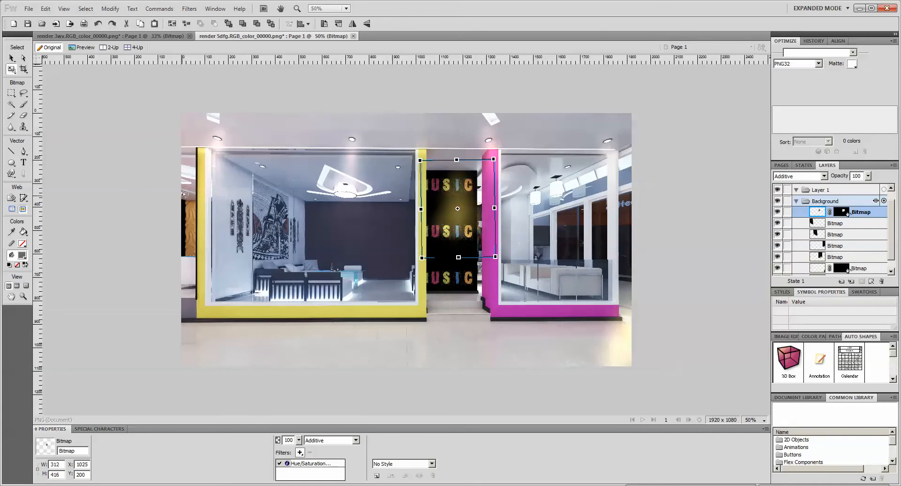
pyautogui.click(12, 57)
pyautogui.moveTo(464, 237); pyautogui.dragTo(462, 294)
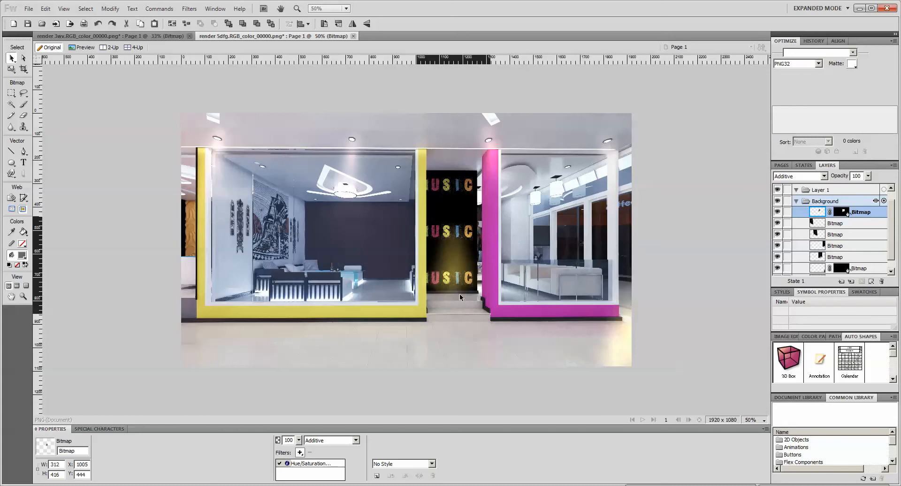
pyautogui.moveTo(460, 294); pyautogui.dragTo(483, 230)
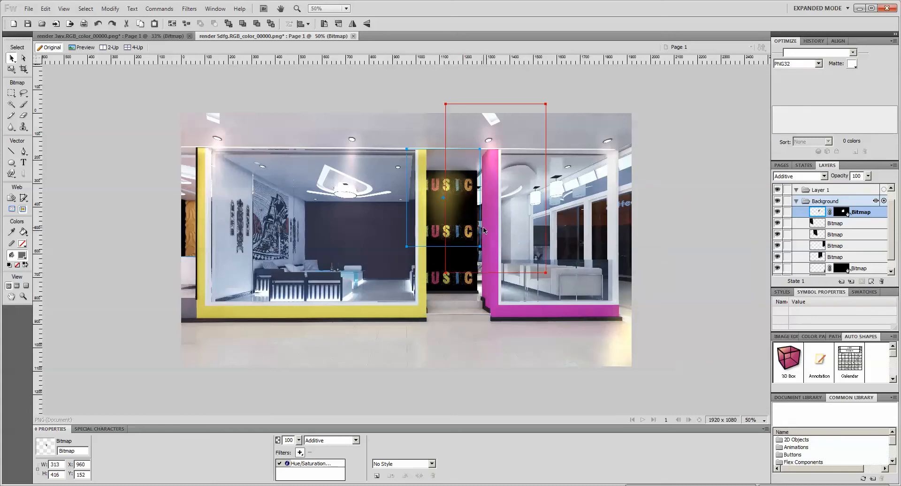
# Centre the warm glow on the MUSIC sign at about X 1002, Y 152 and deselect it
pyautogui.moveTo(458, 183)
pyautogui.mouseDown()
pyautogui.moveTo(467, 164)
pyautogui.moveTo(467, 181)
pyautogui.mouseUp()
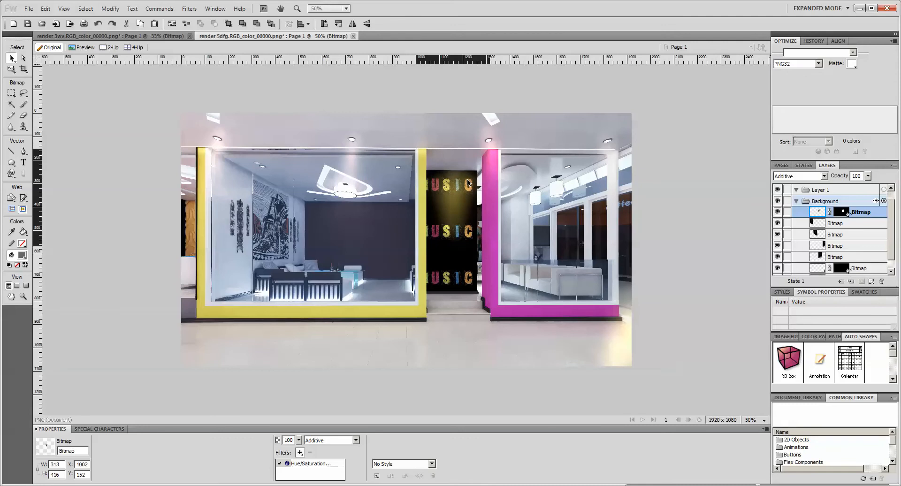
pyautogui.click(479, 311)
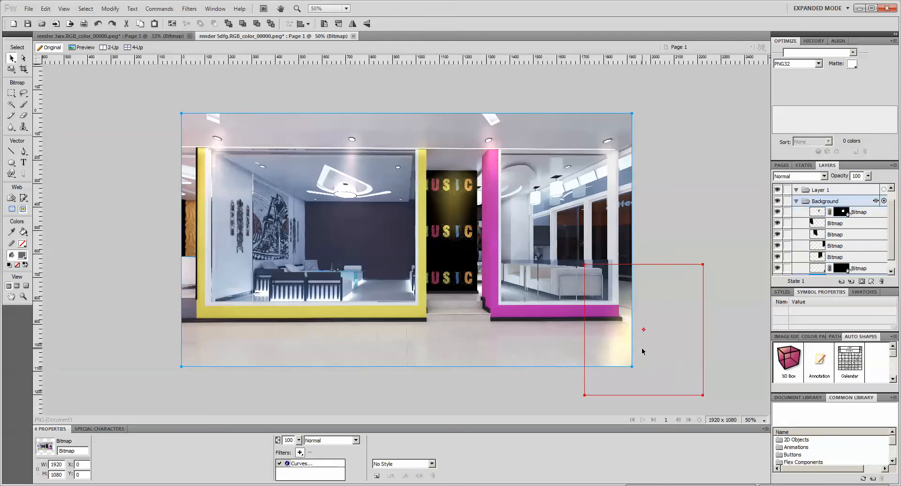
pyautogui.click(460, 217)
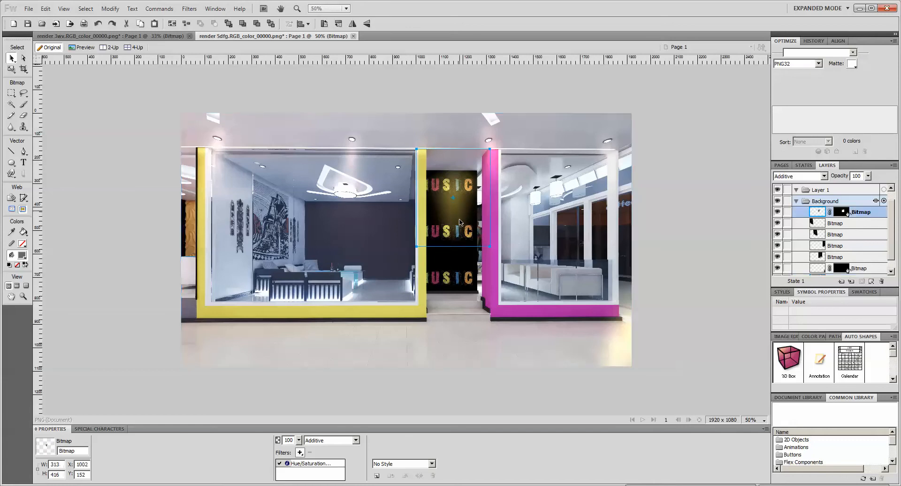
pyautogui.click(566, 134)
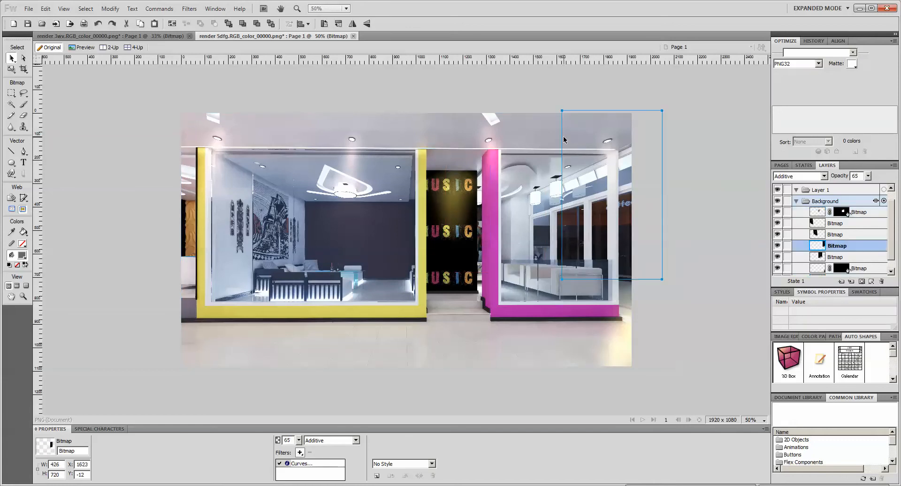
pyautogui.click(542, 129)
pyautogui.click(553, 125)
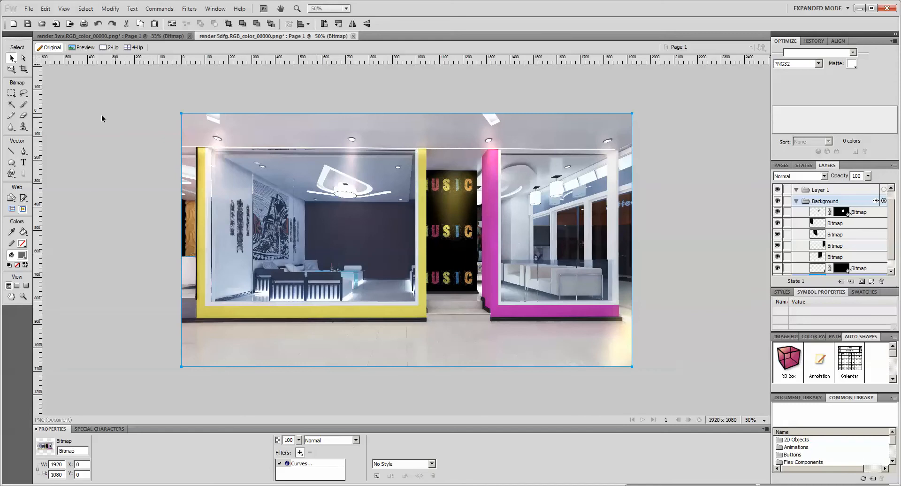
# Copy the downlight above the large window with an oval marquee and place it on the ceiling above the MUSIC sign at about X 1101, Y 173
pyautogui.click(11, 93)
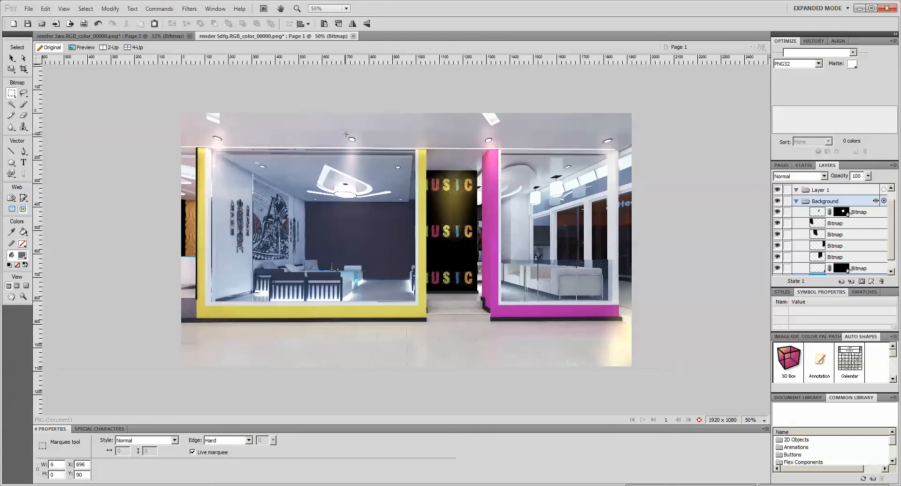
pyautogui.moveTo(344, 134); pyautogui.dragTo(362, 143)
pyautogui.moveTo(12, 94); pyautogui.dragTo(35, 113)
pyautogui.click(370, 135)
pyautogui.moveTo(342, 134); pyautogui.dragTo(364, 145)
pyautogui.hotkey('ctrl', 'c')
pyautogui.hotkey('ctrl', 'v')
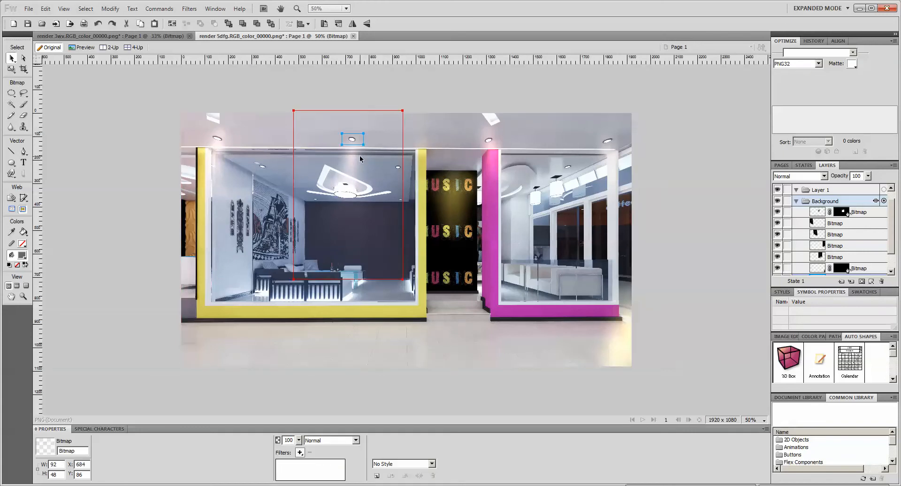
pyautogui.moveTo(355, 140); pyautogui.dragTo(465, 161)
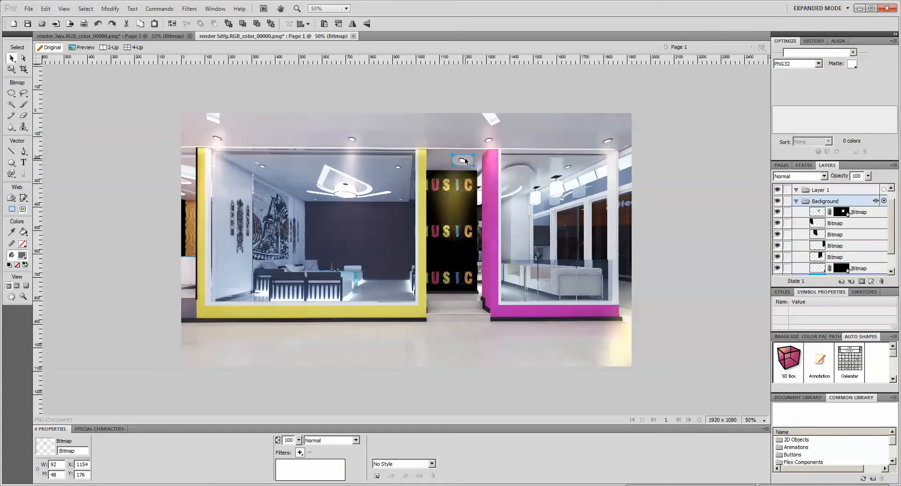
pyautogui.scroll(3, 465, 161)
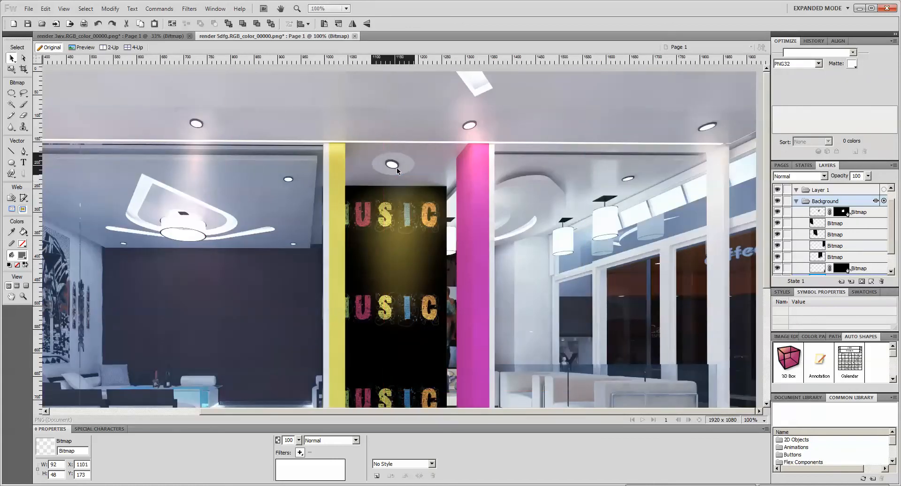
# Rotate the copied downlight slightly counter-clockwise so its bounds become about 92 by 54 pixels
pyautogui.press('q')
pyautogui.moveTo(400, 167); pyautogui.dragTo(424, 155)
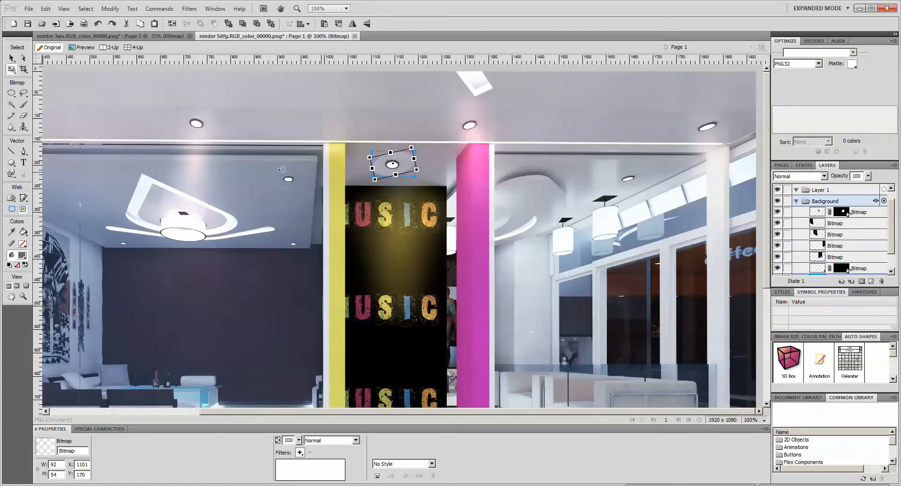
pyautogui.press('v')
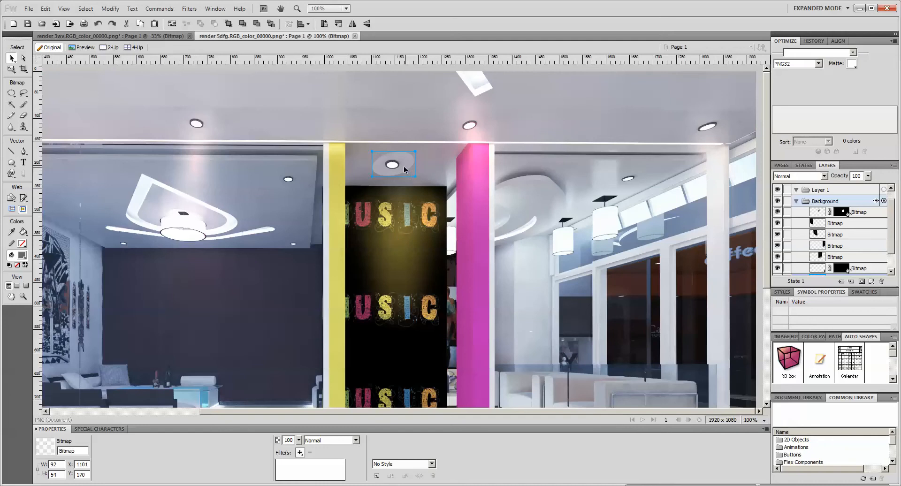
# Try the Soft Light, Additive, Subtractive, Subtract and Stamp blend modes on the copied downlight and return it to Normal
pyautogui.click(395, 166)
pyautogui.scroll(1, 395, 170)
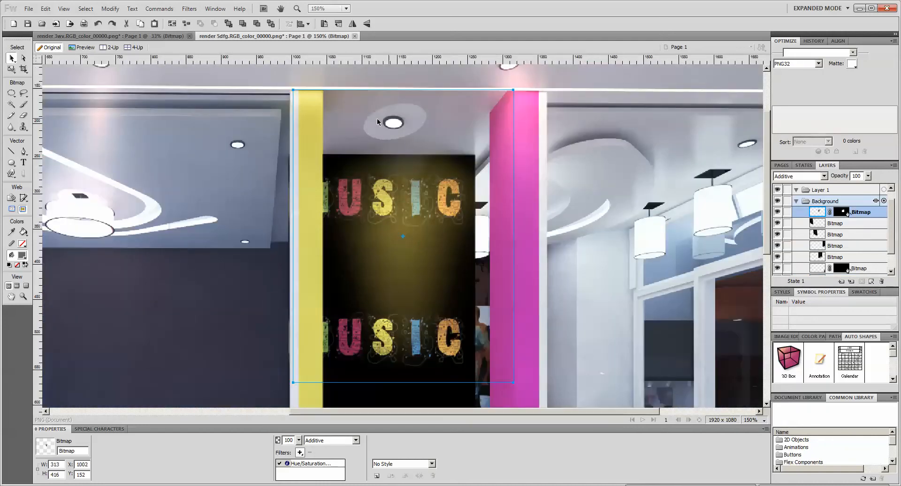
pyautogui.click(421, 99)
pyautogui.click(395, 131)
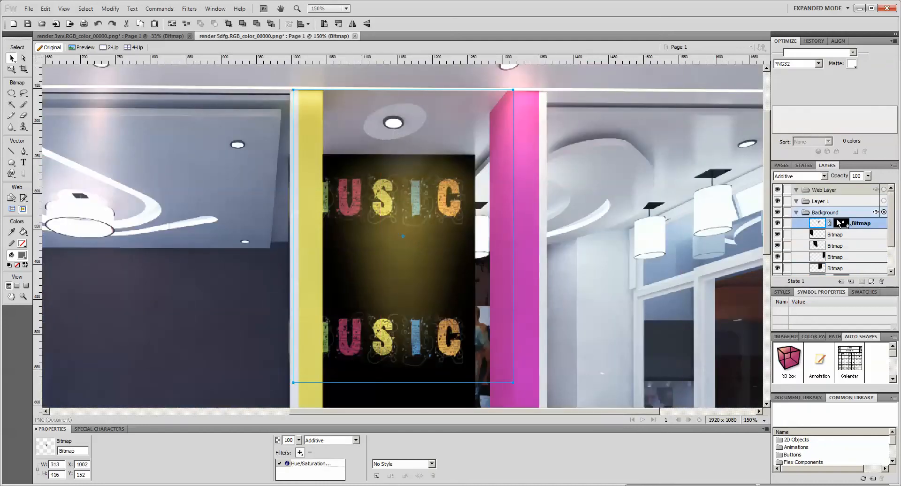
pyautogui.scroll(-2, 845, 248)
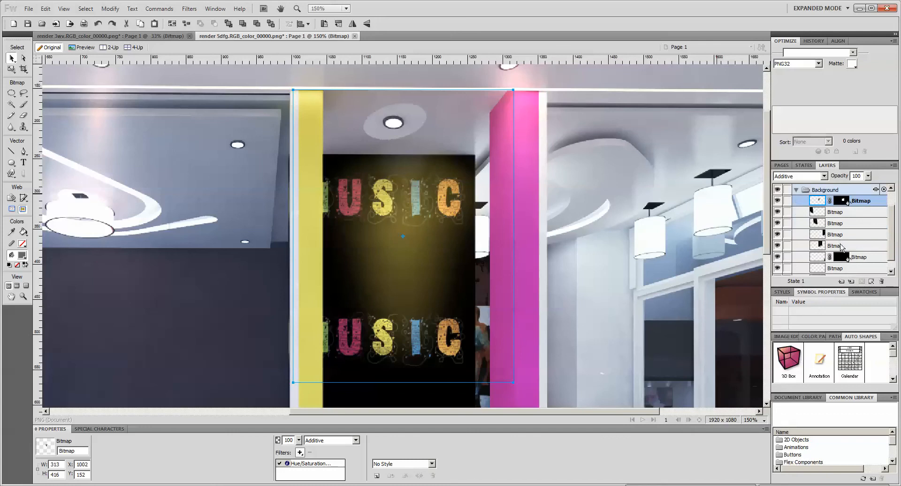
pyautogui.click(840, 257)
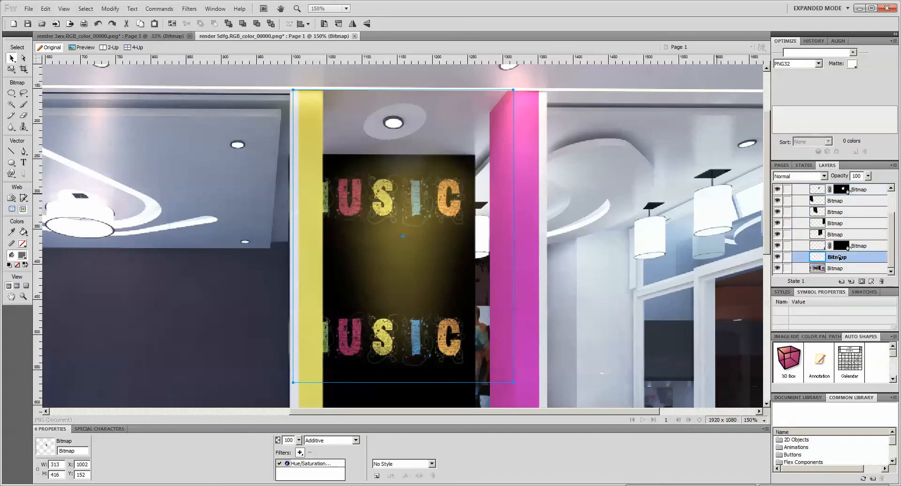
pyautogui.click(319, 440)
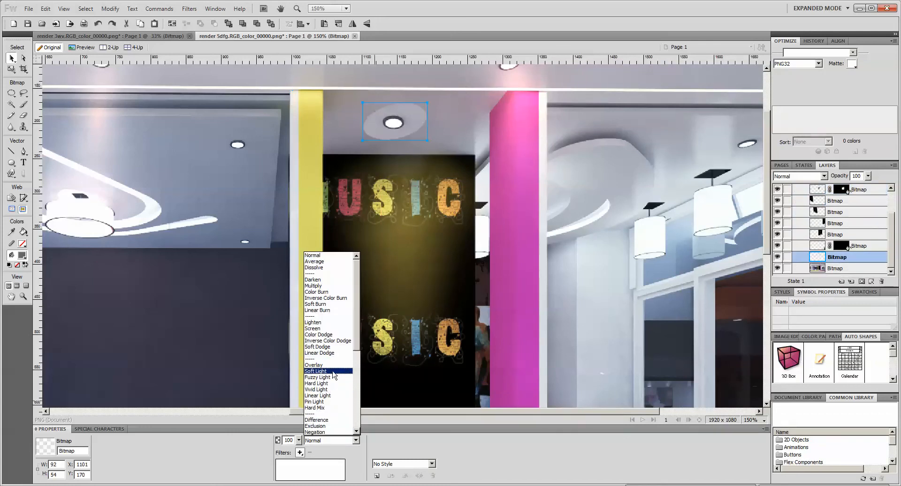
pyautogui.click(332, 372)
pyautogui.click(329, 440)
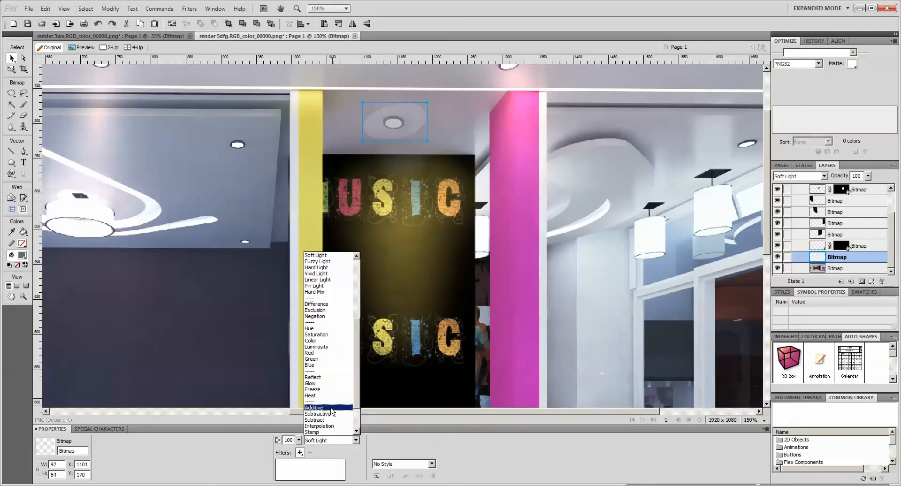
pyautogui.click(329, 408)
pyautogui.click(331, 440)
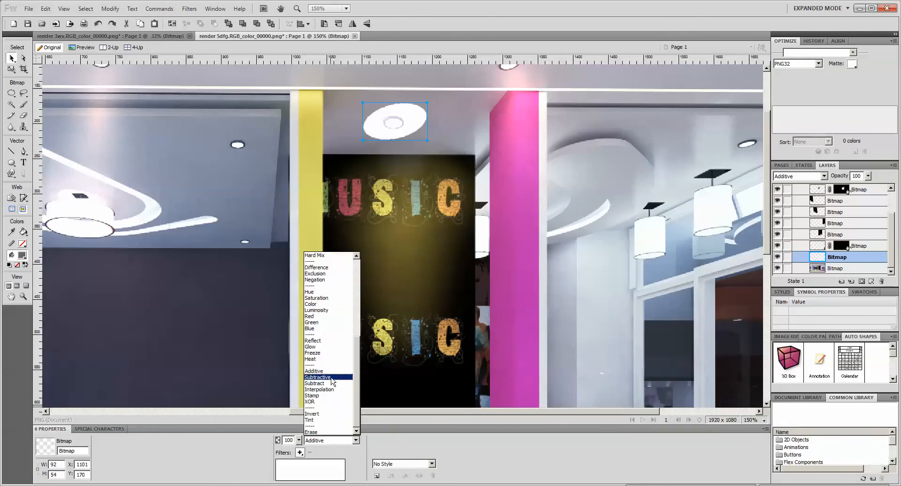
pyautogui.click(332, 378)
pyautogui.click(331, 442)
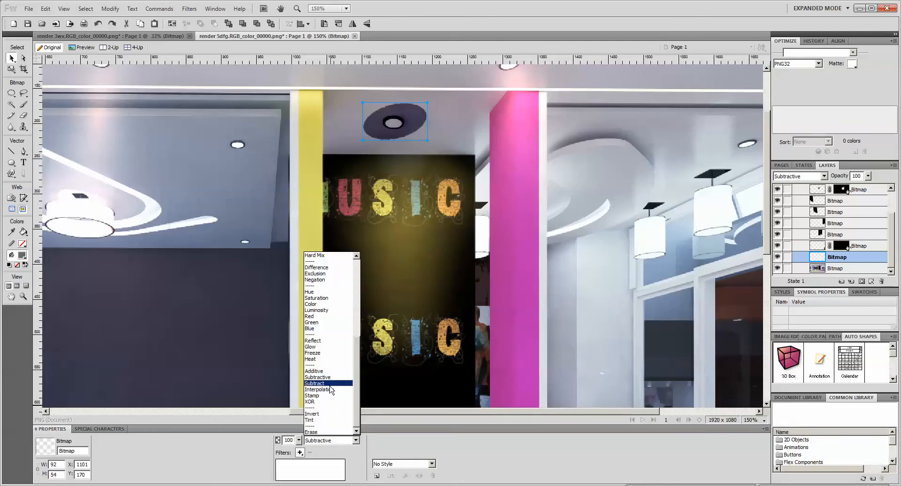
pyautogui.click(331, 386)
pyautogui.click(331, 440)
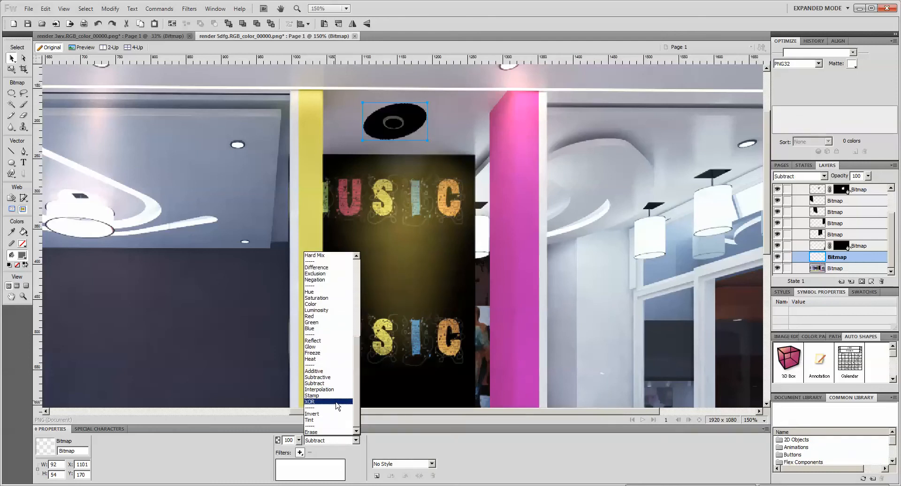
pyautogui.click(331, 400)
pyautogui.click(339, 440)
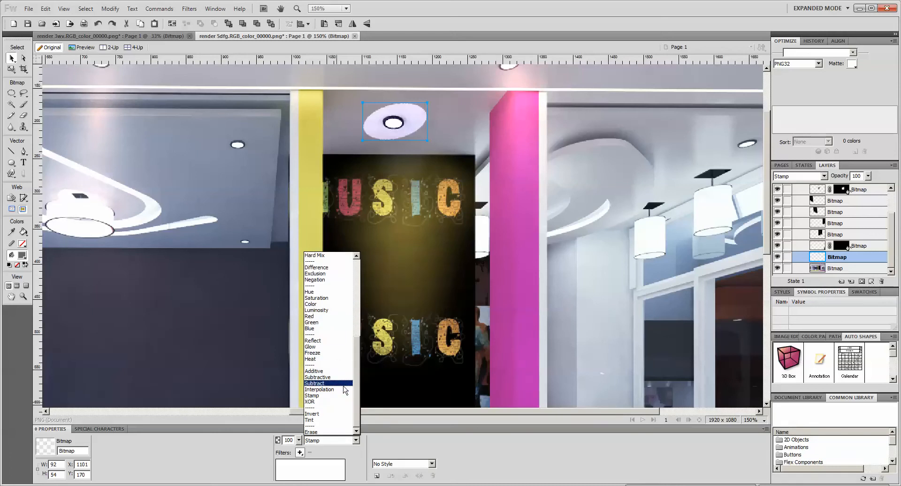
pyautogui.scroll(10, 356, 406)
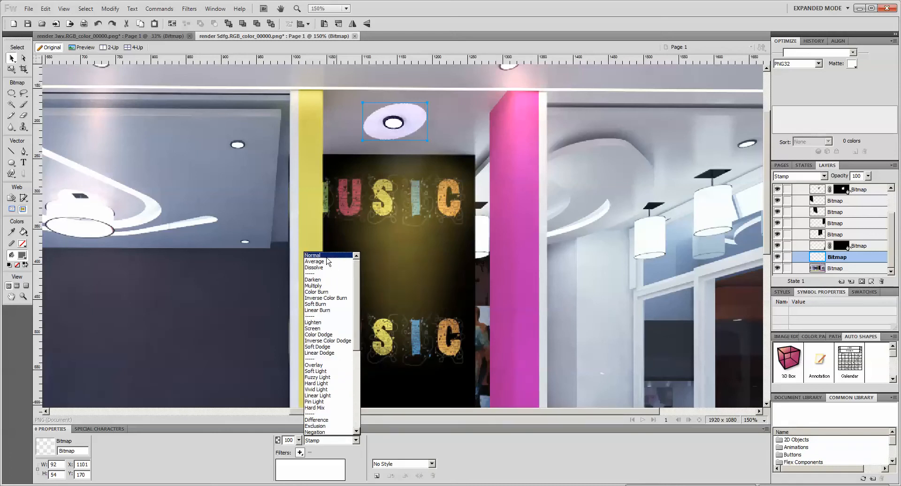
pyautogui.click(315, 256)
# Select the grey ceiling patch around the copied downlight with the Magic Wand at tolerance 12 and delete it
pyautogui.click(11, 104)
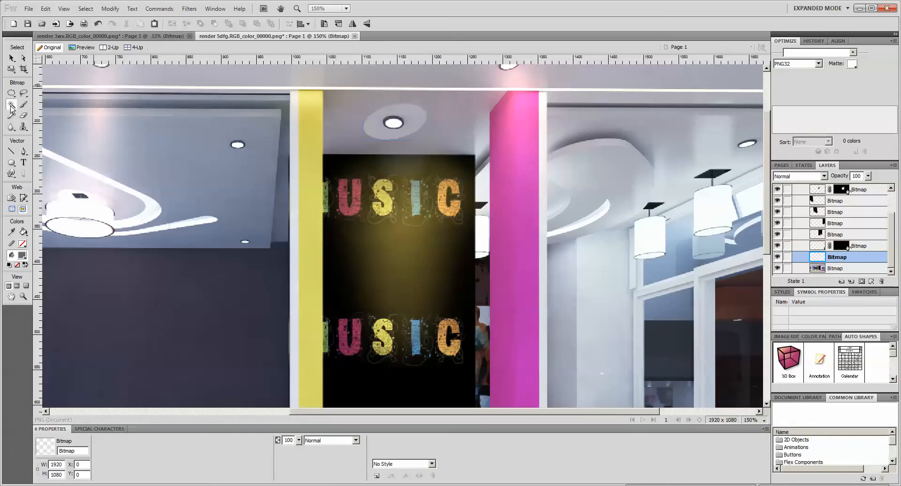
pyautogui.click(406, 118)
pyautogui.scroll(3, 406, 117)
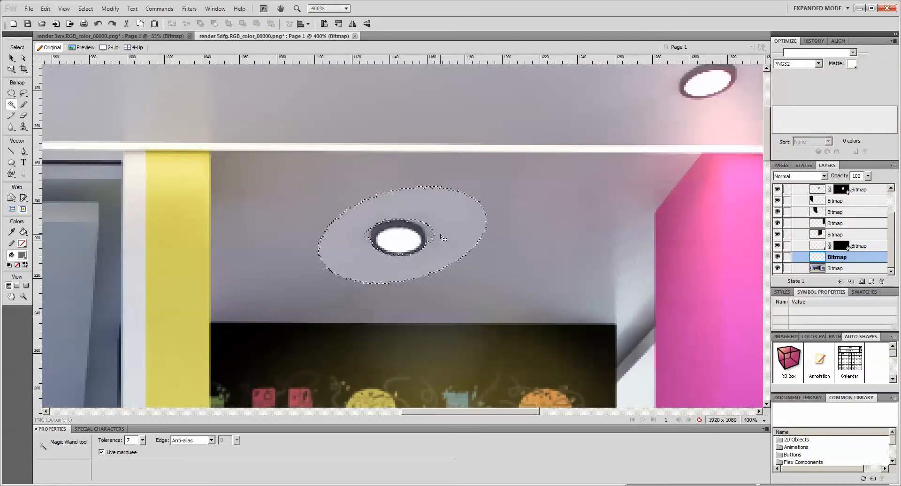
pyautogui.click(124, 440)
pyautogui.write('2')
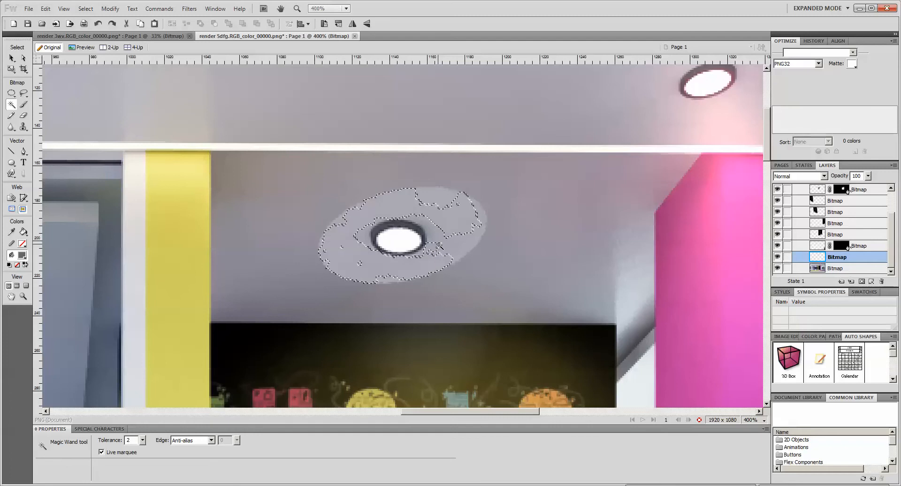
pyautogui.click(122, 441)
pyautogui.write('12')
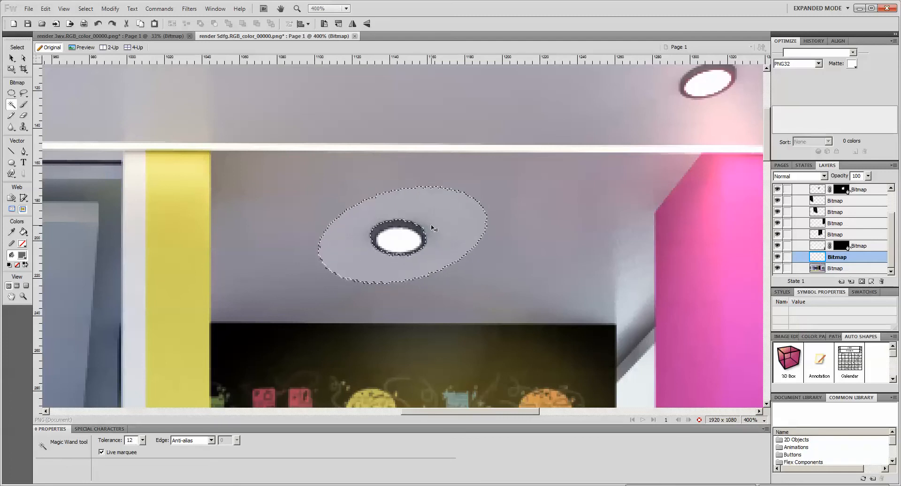
pyautogui.write('v')
pyautogui.hotkey('ctrl', '-')
pyautogui.hotkey('ctrl', '-')
pyautogui.hotkey('ctrl', '-')
pyautogui.hotkey('ctrl', '-')
pyautogui.hotkey('ctrl', '-')
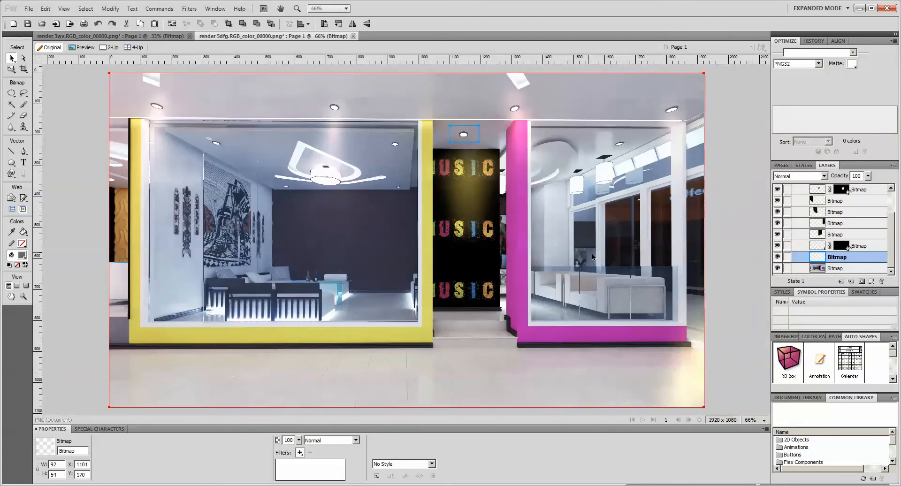
# Lock the MUSIC sign's glow layer and move the copied downlight's layer above it to the top of the Background layer
pyautogui.click(527, 300)
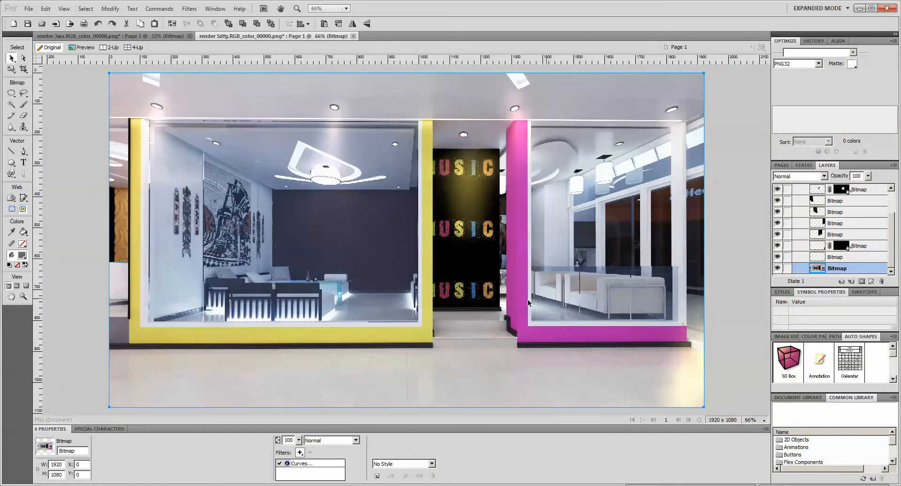
pyautogui.click(462, 137)
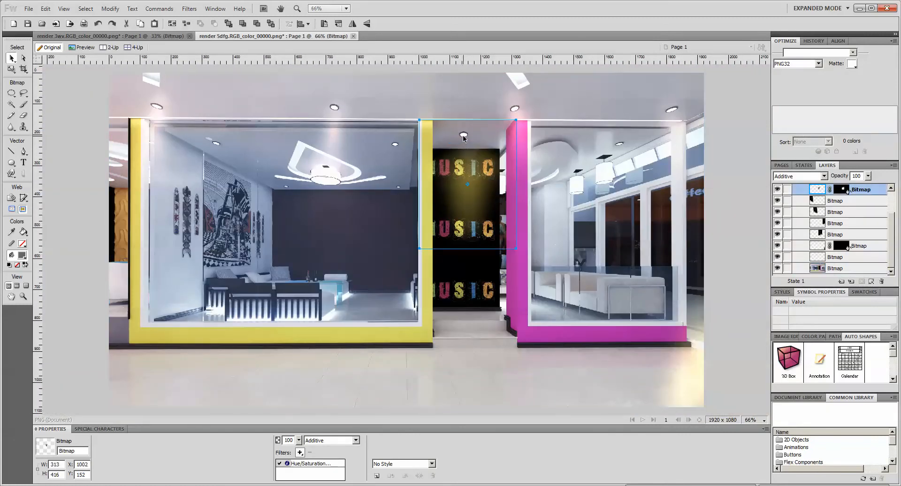
pyautogui.click(789, 190)
pyautogui.click(814, 234)
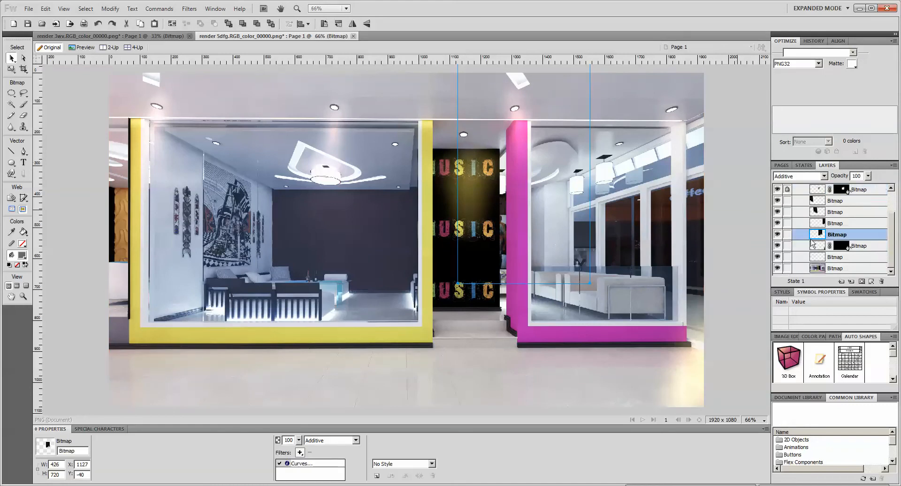
pyautogui.moveTo(829, 257); pyautogui.dragTo(845, 225)
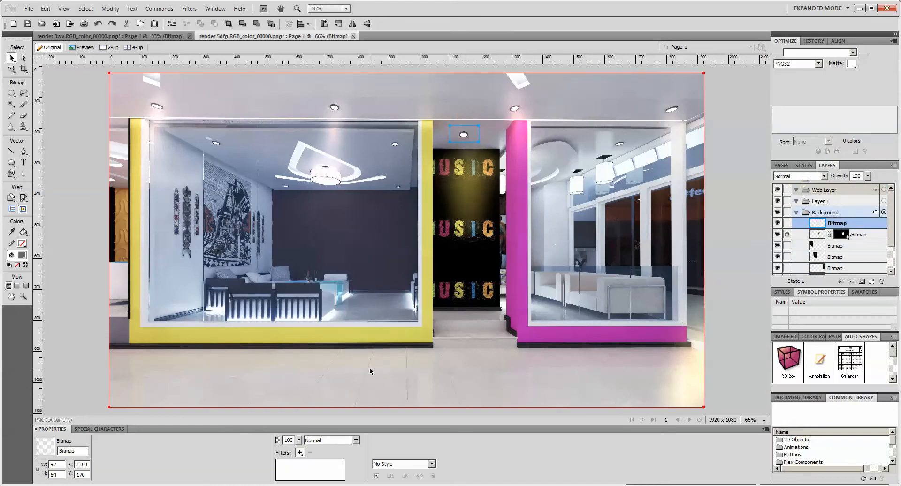
# Apply a Curves filter to the copied downlight, pulling the RGB curve's upper midtones down to darken it
pyautogui.click(300, 453)
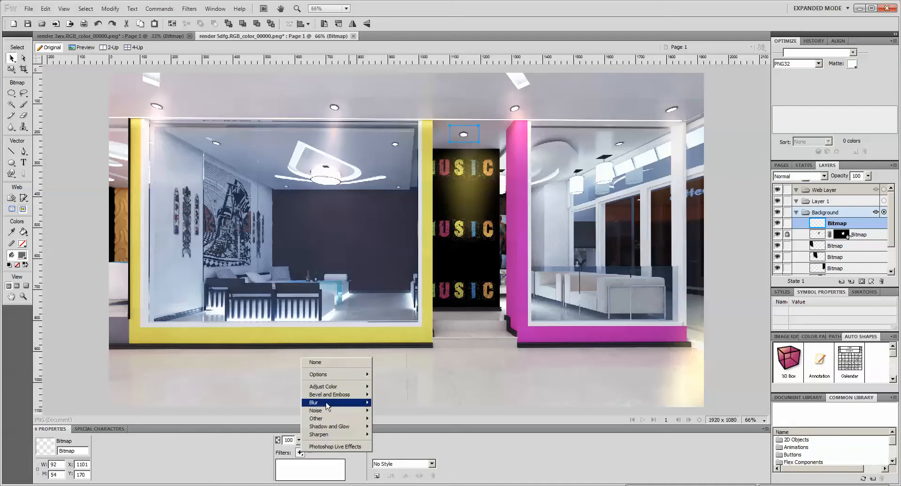
pyautogui.moveTo(331, 386)
pyautogui.click(410, 415)
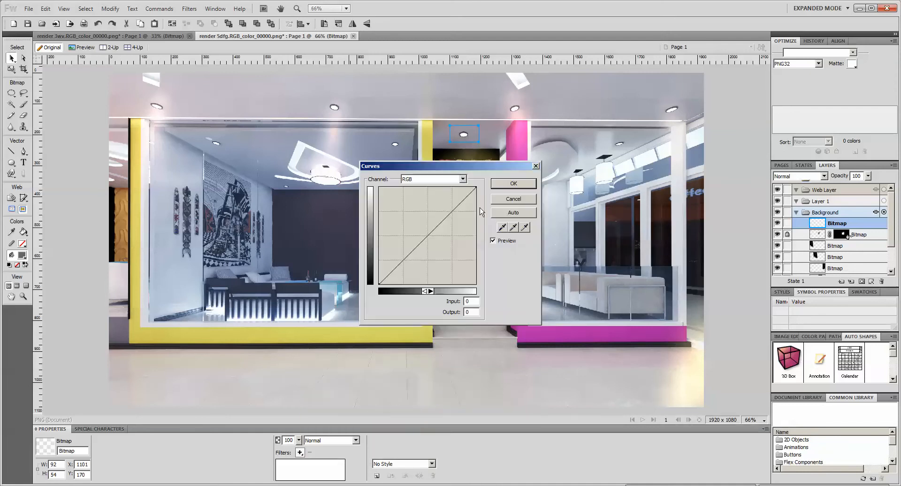
pyautogui.moveTo(445, 218); pyautogui.dragTo(464, 225)
pyautogui.click(519, 184)
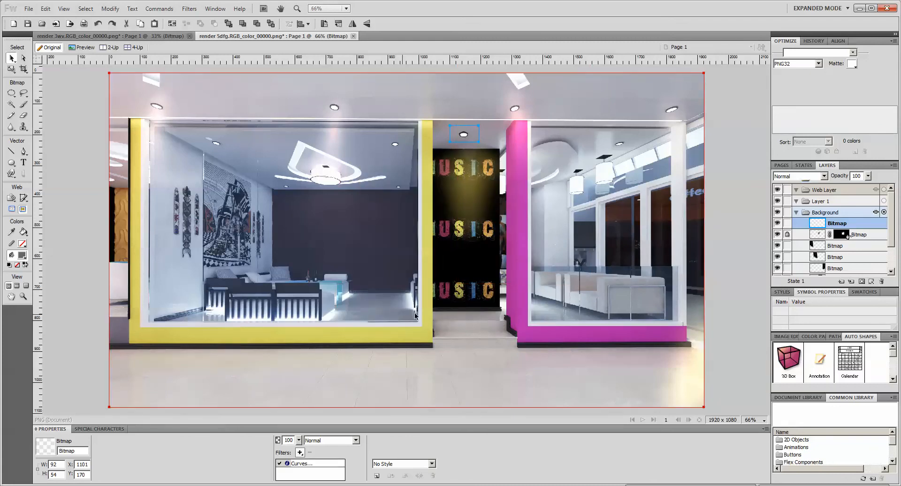
# Scale the copied downlight down to about 78 by 46 pixels and nudge it to about X 1110, Y 176 on the entrance ceiling
pyautogui.click(503, 371)
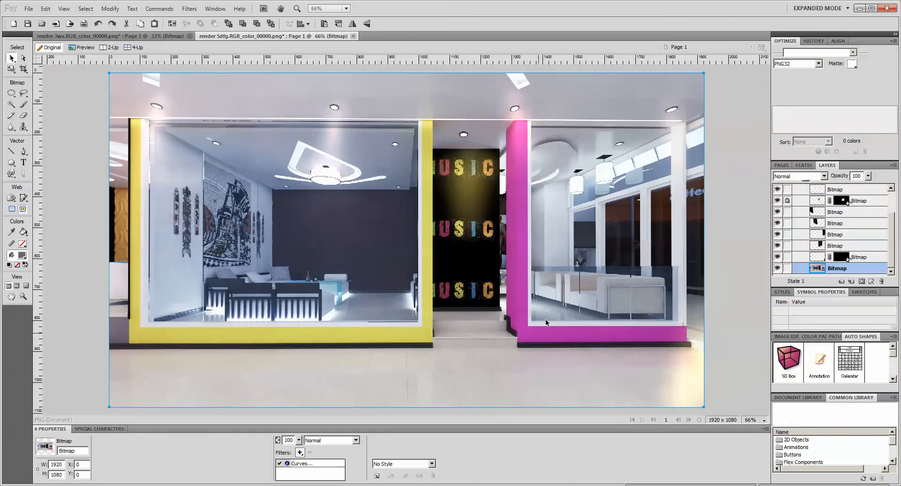
pyautogui.hotkey('ctrl', '-')
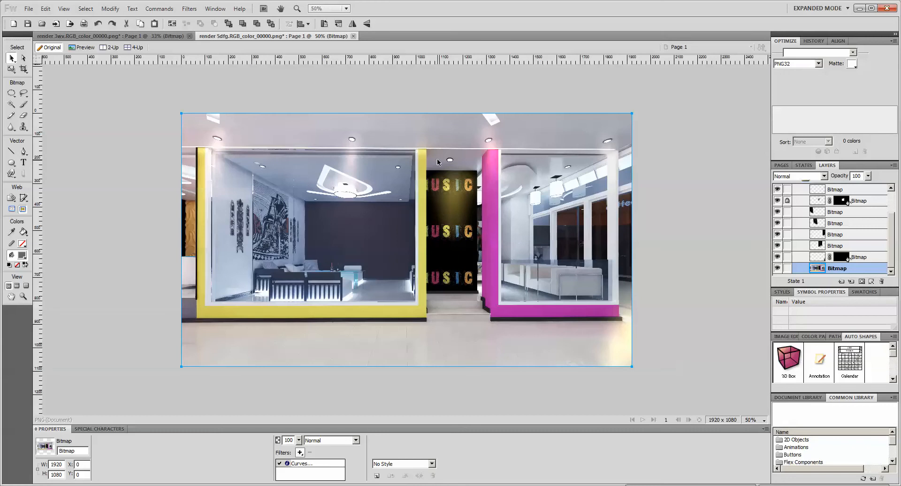
pyautogui.hotkey('ctrl', '1')
pyautogui.click(495, 77)
pyautogui.hotkey('ctrl', '2')
pyautogui.press('q')
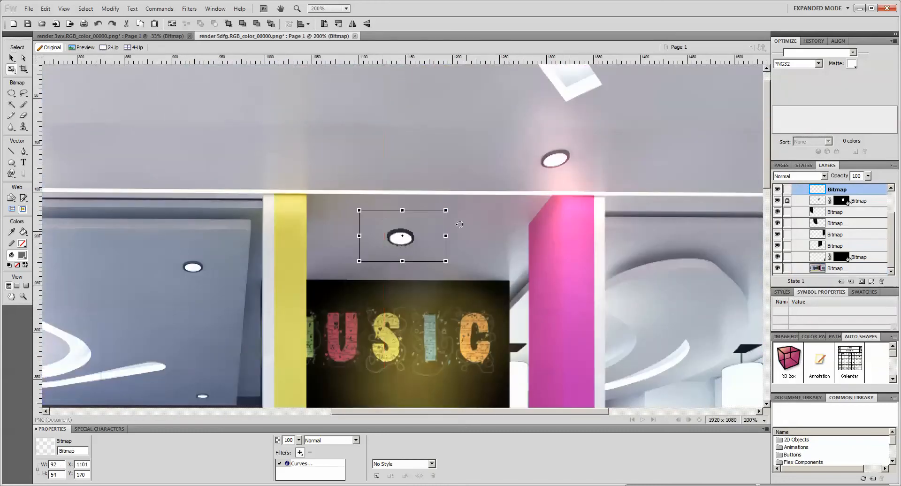
pyautogui.moveTo(447, 211); pyautogui.dragTo(432, 218)
pyautogui.click(12, 57)
pyautogui.moveTo(391, 244); pyautogui.dragTo(399, 241)
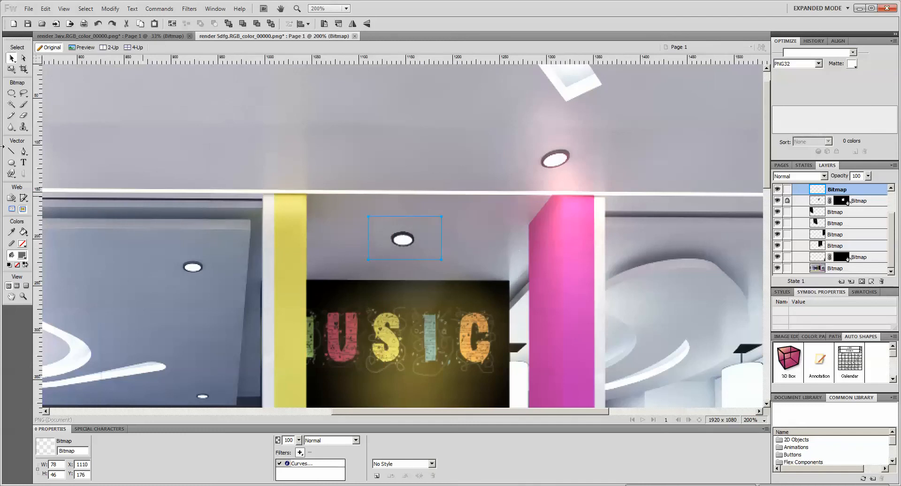
# Reduce the Eraser size to 16 and return to the Pointer tool
pyautogui.click(23, 116)
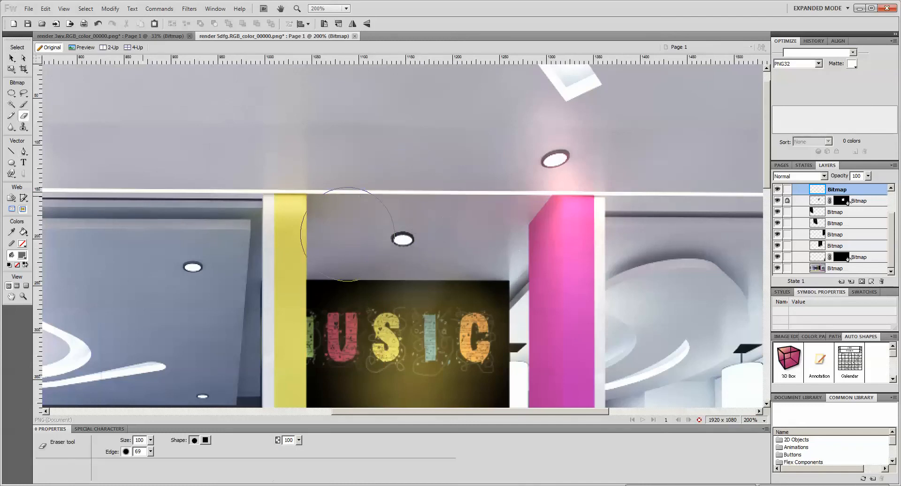
pyautogui.moveTo(151, 440); pyautogui.dragTo(154, 478)
pyautogui.click(12, 57)
# Check the whole lounge bar render, save render 5dfg.RGB_color_00000.png and close it
pyautogui.click(483, 234)
pyautogui.hotkey('ctrl', '1')
pyautogui.hotkey('ctrl', '5')
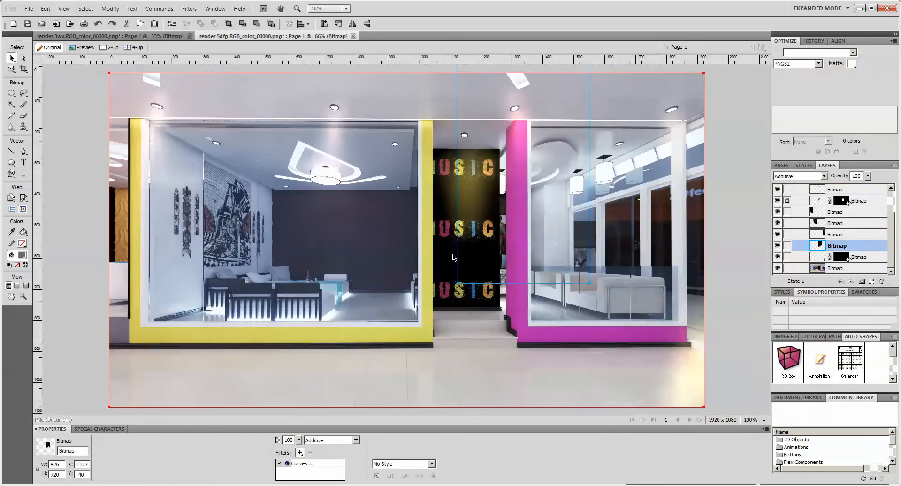
pyautogui.click(689, 279)
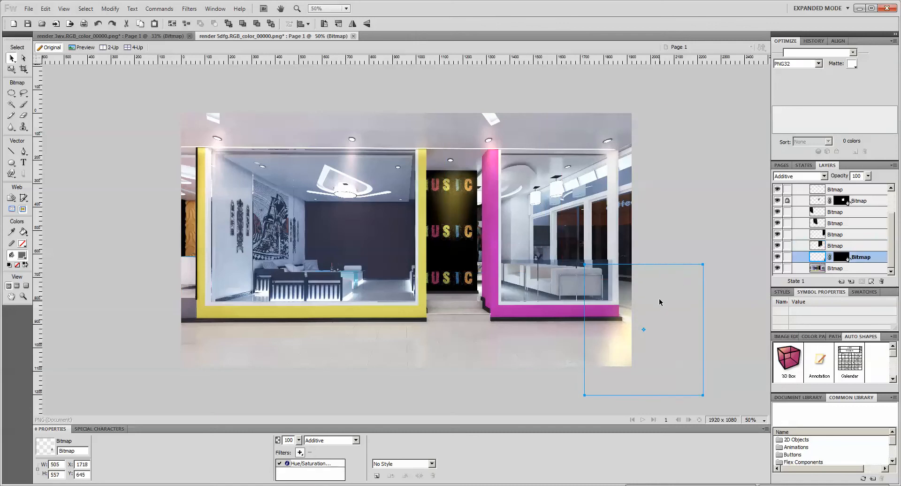
pyautogui.click(699, 227)
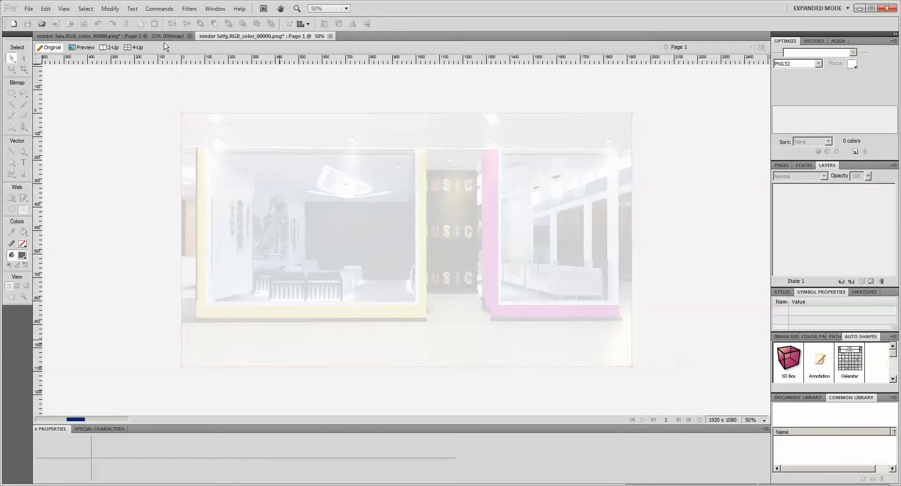
pyautogui.click(163, 38)
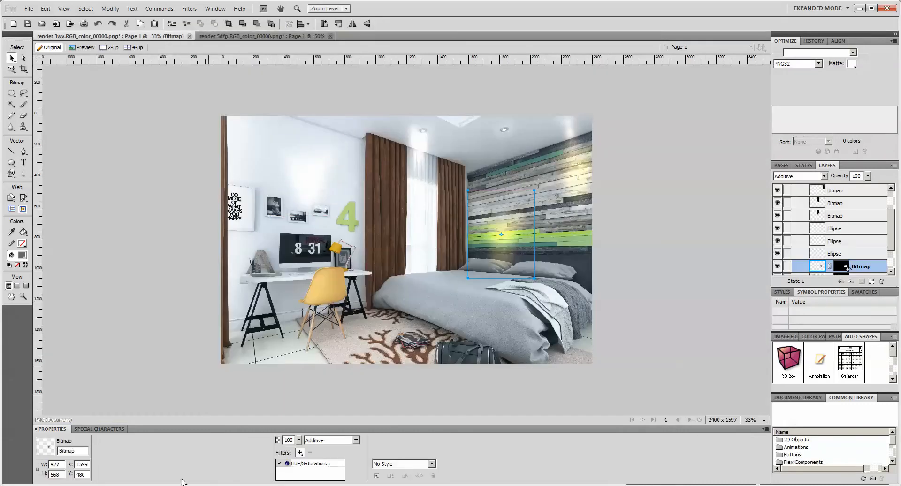
pyautogui.click(258, 36)
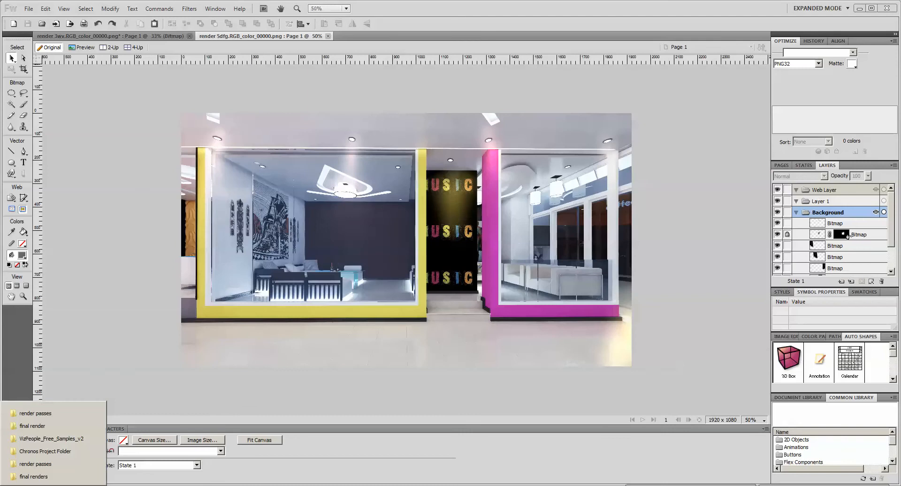
pyautogui.click(328, 36)
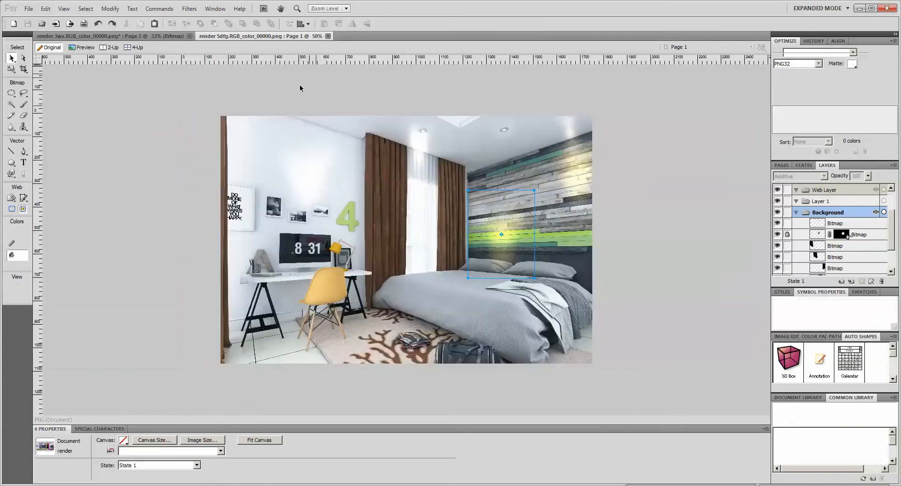
# Preview the finished 5dfg, 4erg, 2ias and 5hft renders from the final renders folder in Picasa Photo Viewer
pyautogui.click(54, 485)
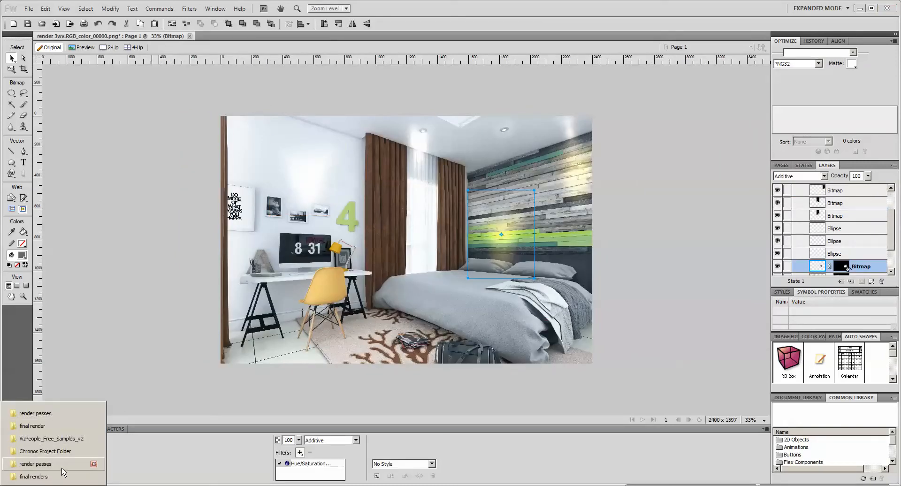
pyautogui.click(34, 476)
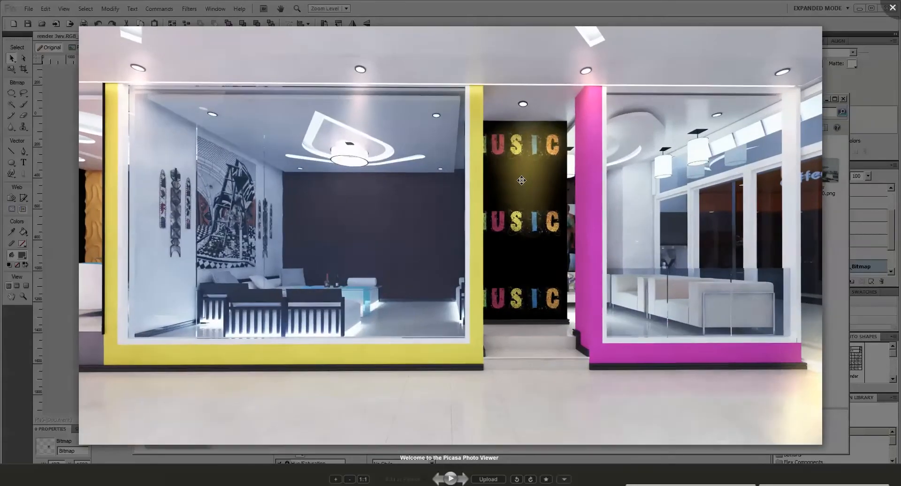
pyautogui.press('Escape')
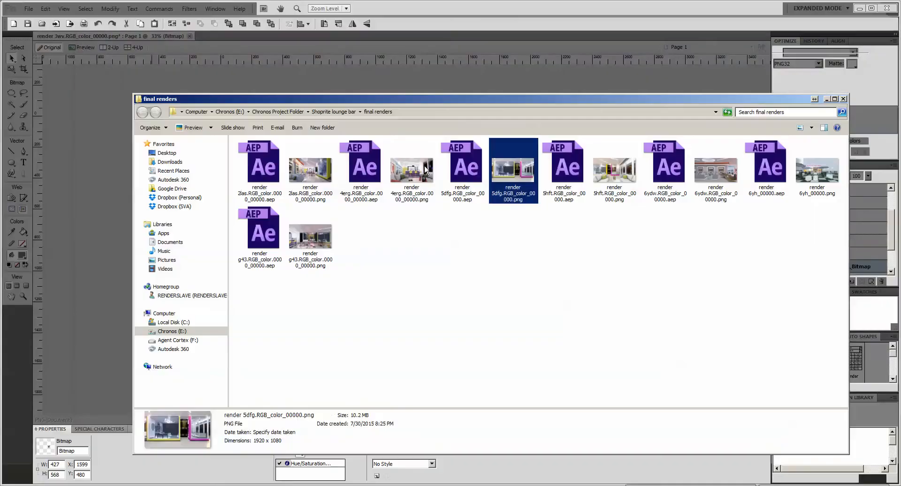
pyautogui.doubleClick(416, 167)
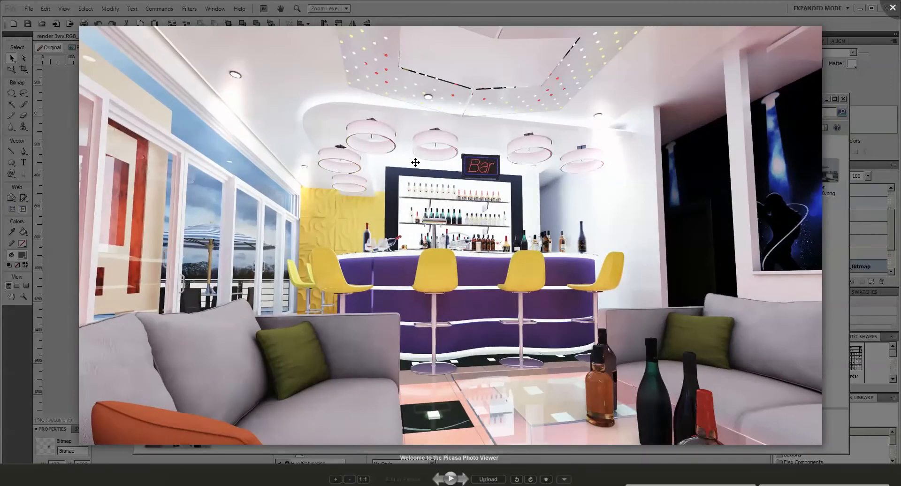
pyautogui.press('Escape')
pyautogui.doubleClick(310, 170)
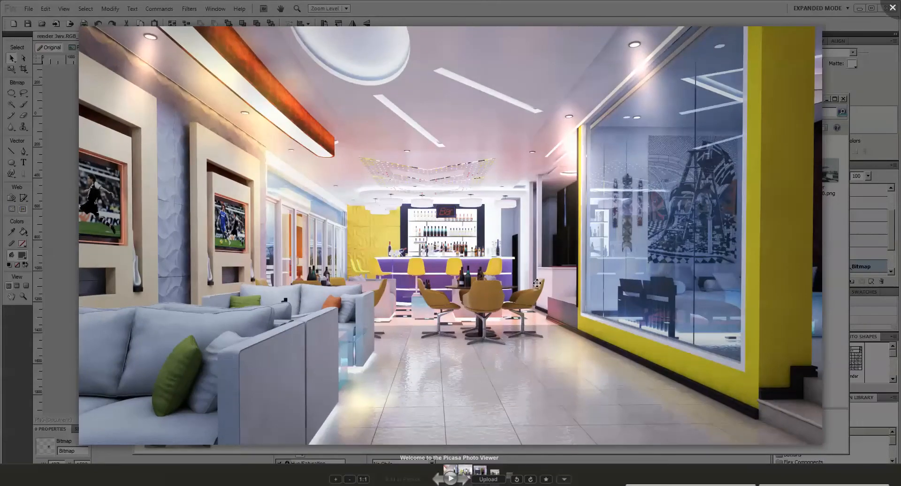
pyautogui.press('Escape')
pyautogui.doubleClick(618, 164)
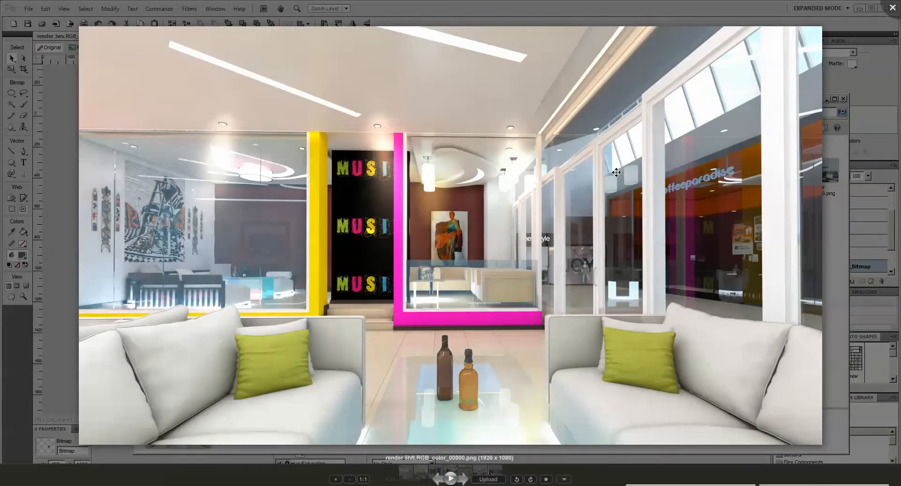
pyautogui.press('Escape')
# Open render 5hft in Fireworks, examine the effect of its Multiply ambient occlusion layer, and close it without saving
pyautogui.moveTo(586, 60); pyautogui.dragTo(589, 6)
pyautogui.hotkey('ctrl', '-')
pyautogui.hotkey('ctrl', '-')
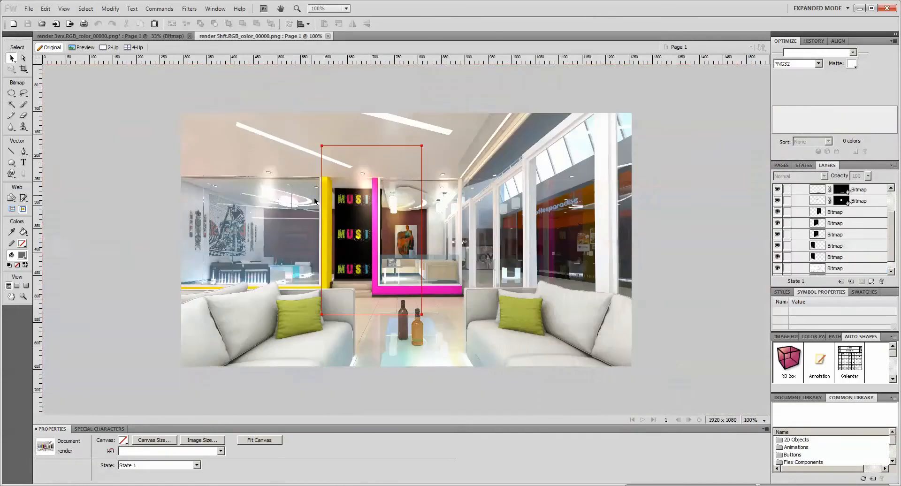
pyautogui.scroll(-1, 843, 266)
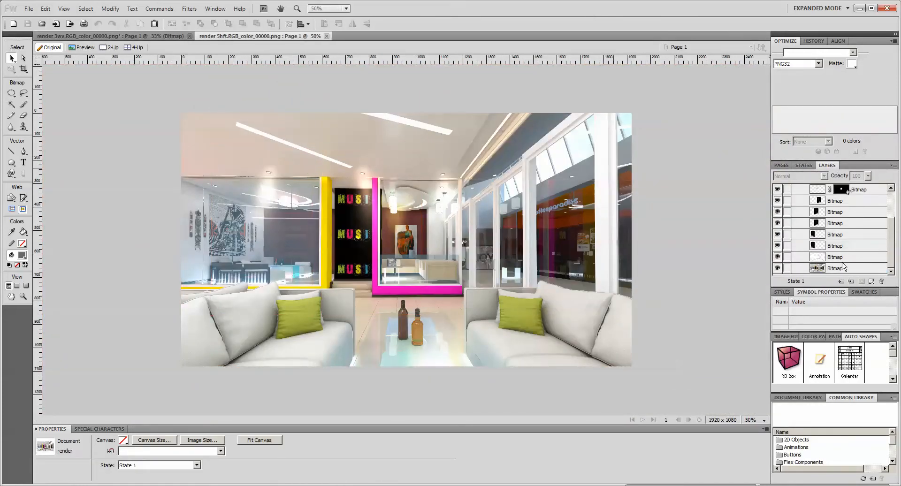
pyautogui.click(778, 257)
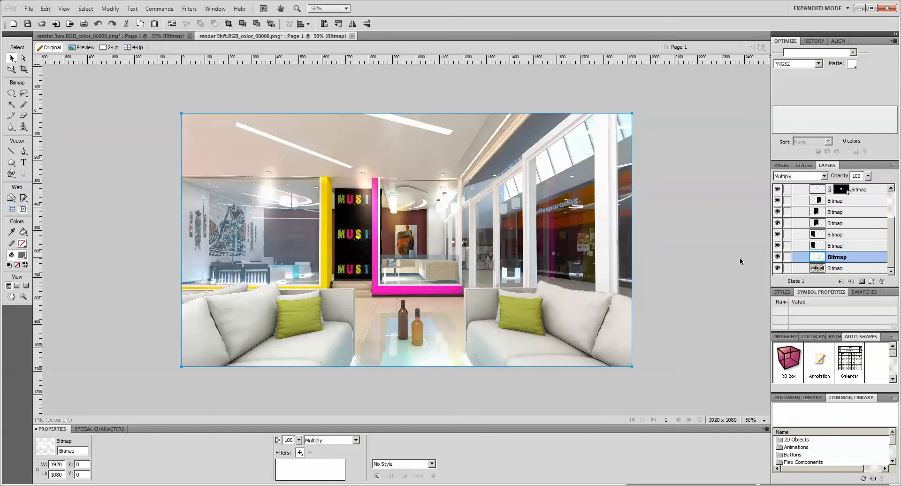
pyautogui.click(351, 37)
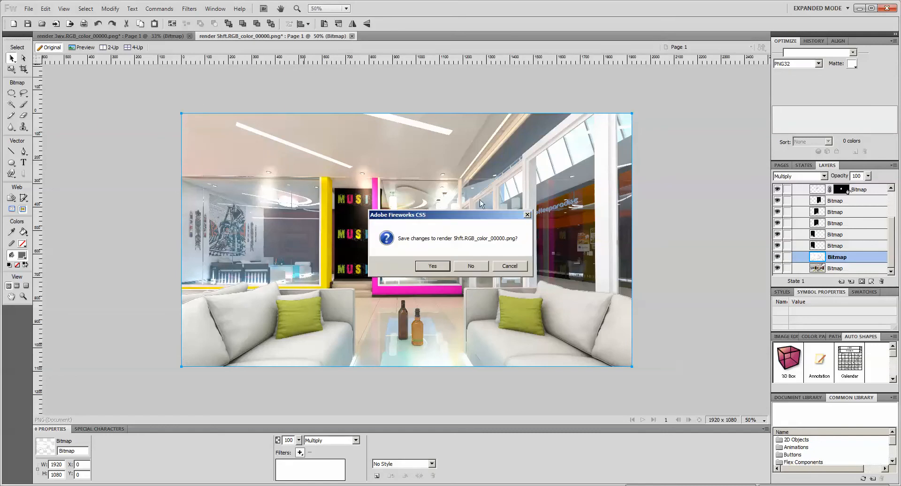
pyautogui.click(470, 266)
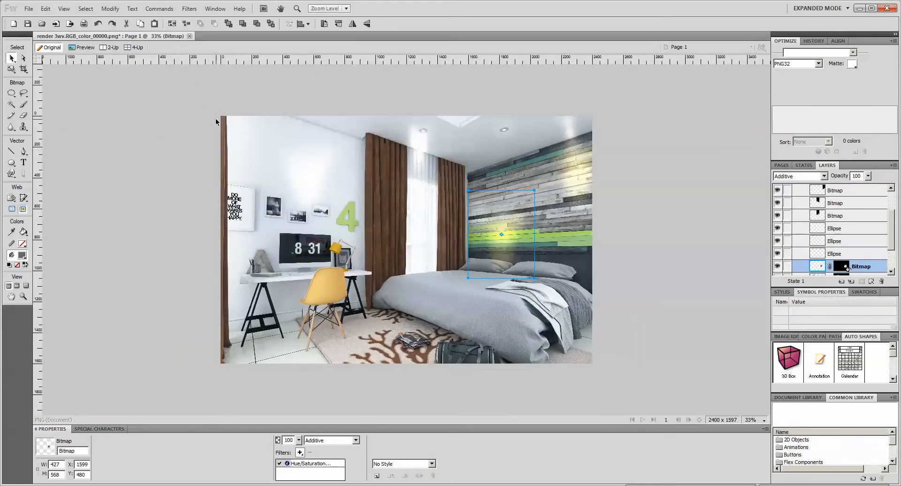
# Open render 6ydw.RGB_color_00000.png from the final renders folder in Fireworks
pyautogui.hotkey('alt', 'Tab')
pyautogui.click(714, 188)
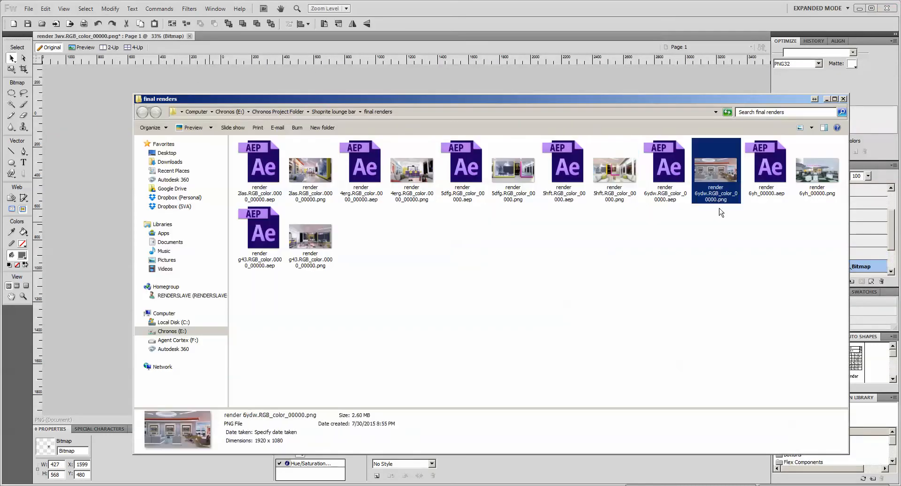
pyautogui.press('Return')
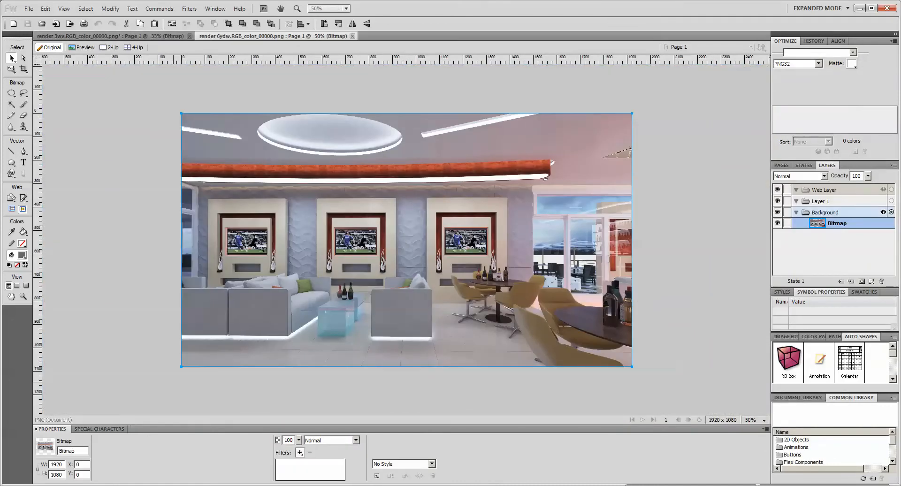
# Import render 6ydw.RGB_color AO.png from the render passes folder above the base render and set its blend mode to Multiply
pyautogui.click(54, 485)
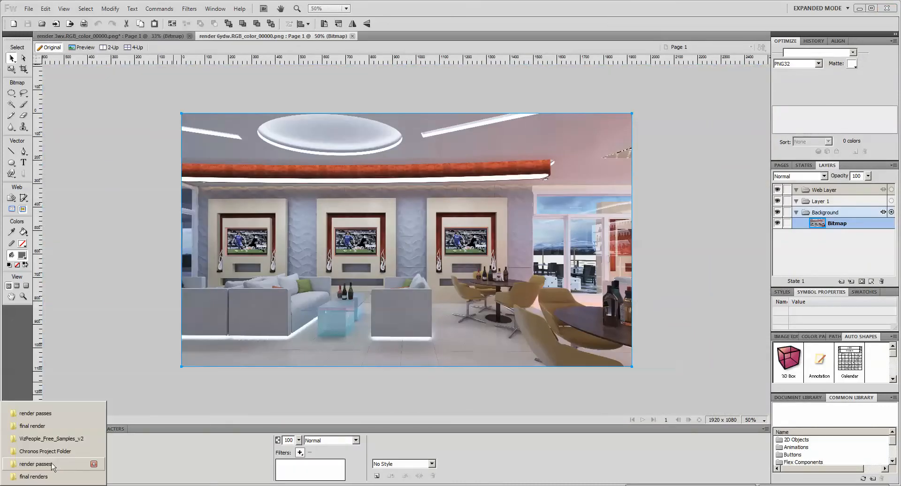
pyautogui.click(61, 413)
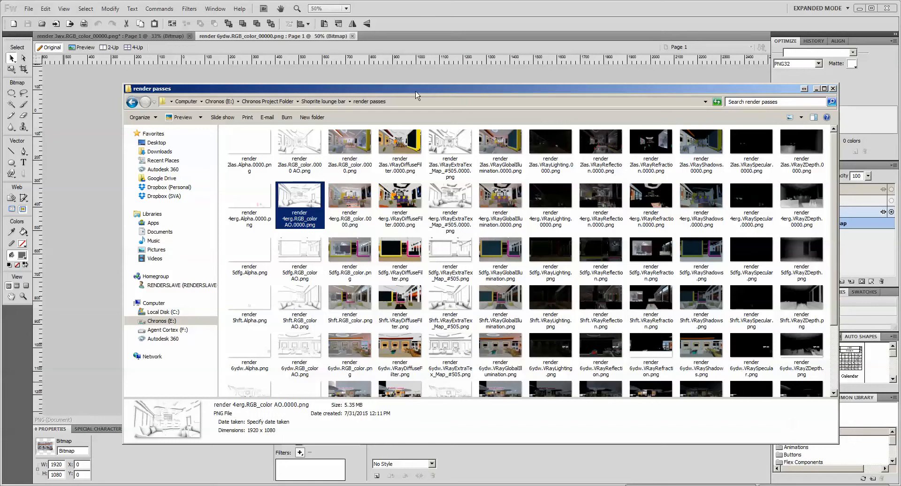
pyautogui.moveTo(415, 91); pyautogui.dragTo(420, 66)
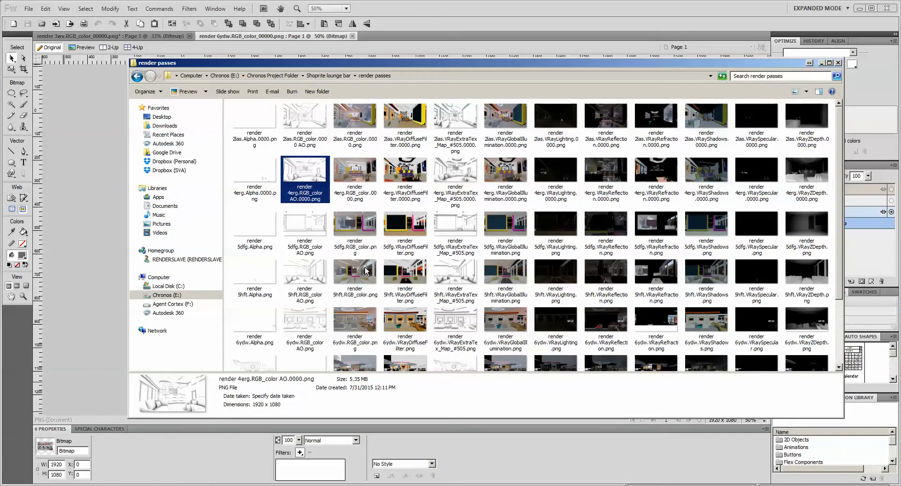
pyautogui.scroll(-3, 361, 258)
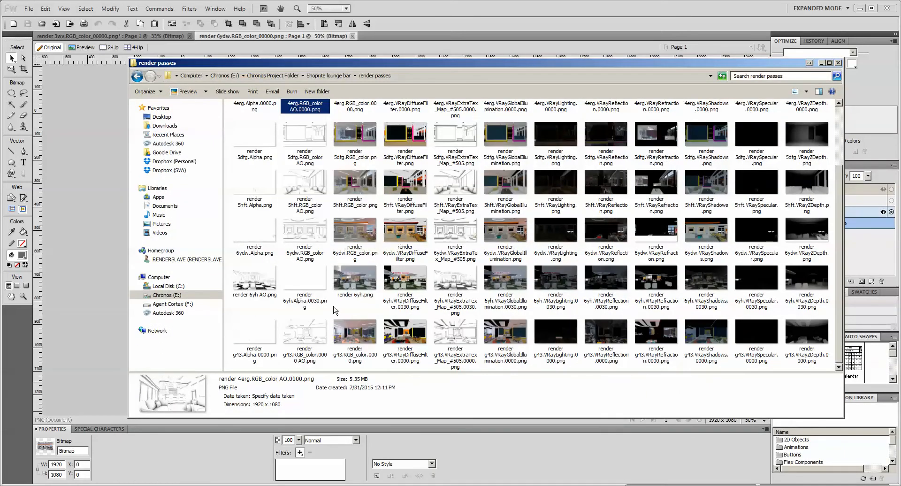
pyautogui.moveTo(323, 238); pyautogui.dragTo(98, 256)
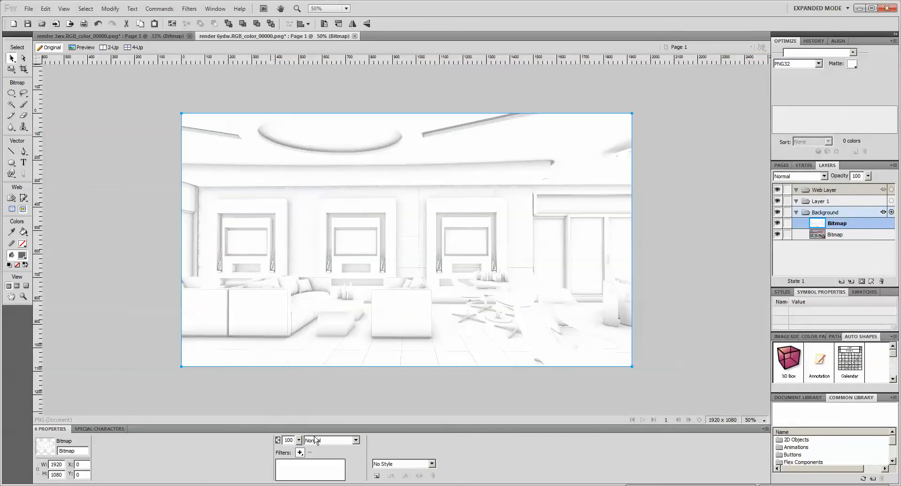
pyautogui.click(314, 440)
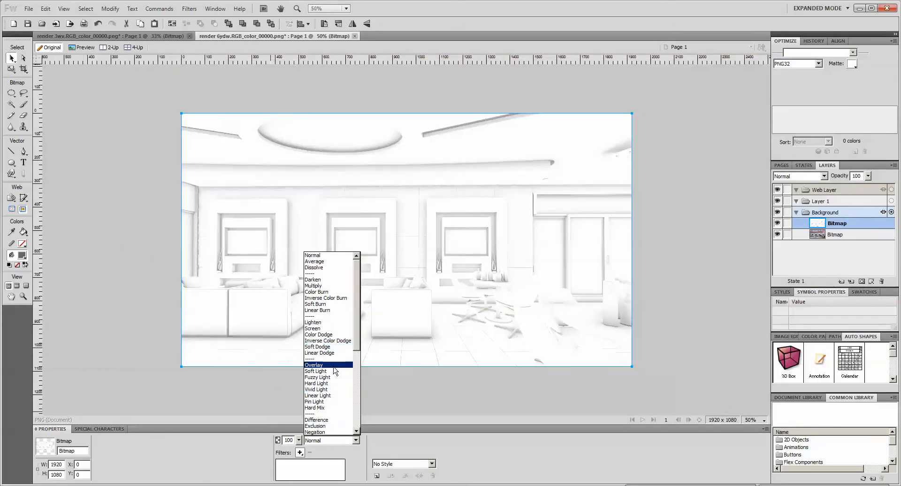
pyautogui.click(313, 285)
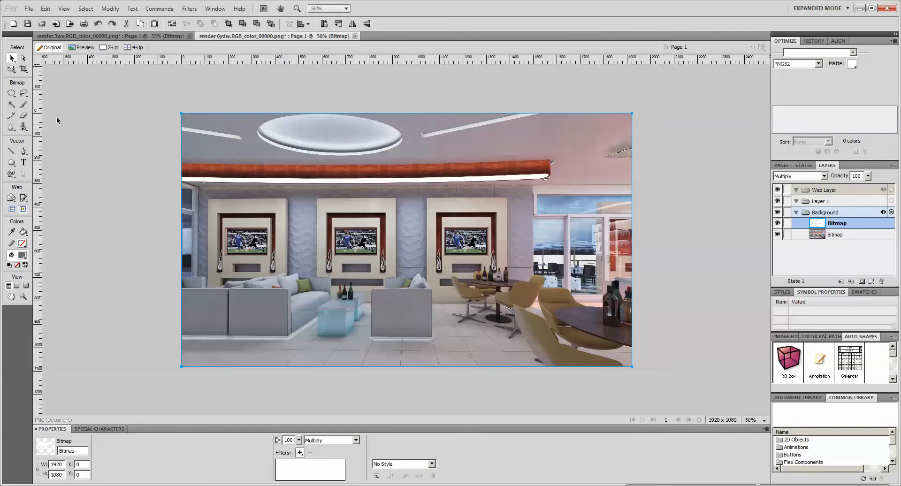
# Erase the ambient occlusion over the round ceiling recess and the slanted ceiling light strips with a size 100 eraser
pyautogui.press('e')
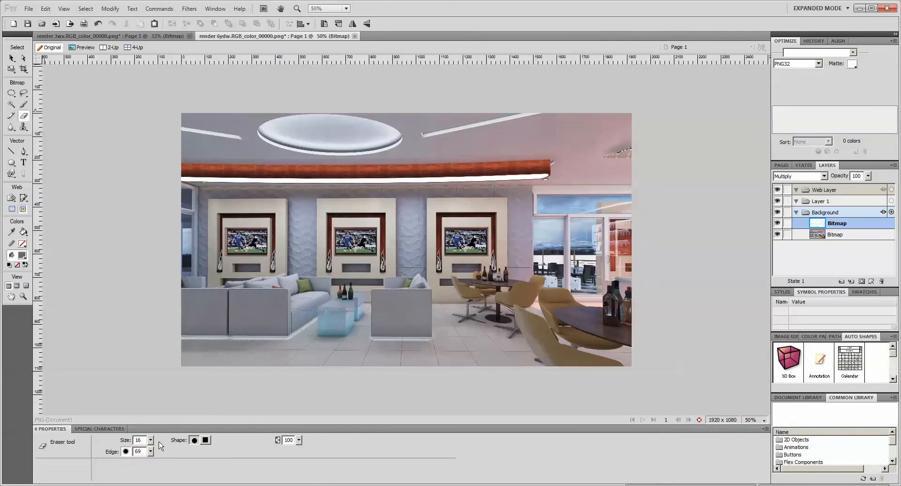
pyautogui.moveTo(151, 440); pyautogui.dragTo(145, 398)
pyautogui.moveTo(278, 141)
pyautogui.mouseDown()
pyautogui.moveTo(355, 147)
pyautogui.moveTo(397, 134)
pyautogui.moveTo(373, 117)
pyautogui.moveTo(279, 120)
pyautogui.moveTo(379, 137)
pyautogui.moveTo(544, 103)
pyautogui.mouseUp()
pyautogui.moveTo(239, 136); pyautogui.dragTo(174, 127)
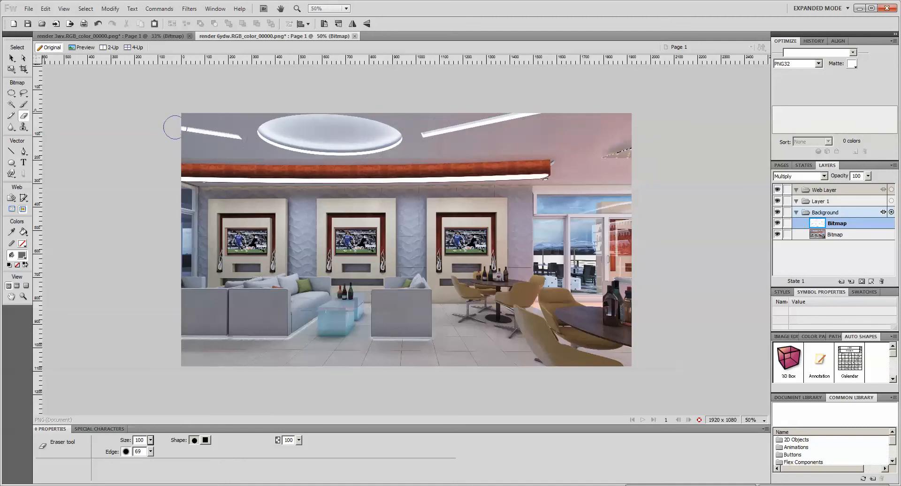
# Erase the ambient occlusion along the curved cove light above the TV wall and the lit bases of the sofas
pyautogui.moveTo(210, 175)
pyautogui.mouseDown()
pyautogui.moveTo(188, 177)
pyautogui.moveTo(514, 184)
pyautogui.moveTo(540, 182)
pyautogui.moveTo(535, 176)
pyautogui.moveTo(627, 188)
pyautogui.mouseUp()
pyautogui.moveTo(413, 188); pyautogui.dragTo(343, 188)
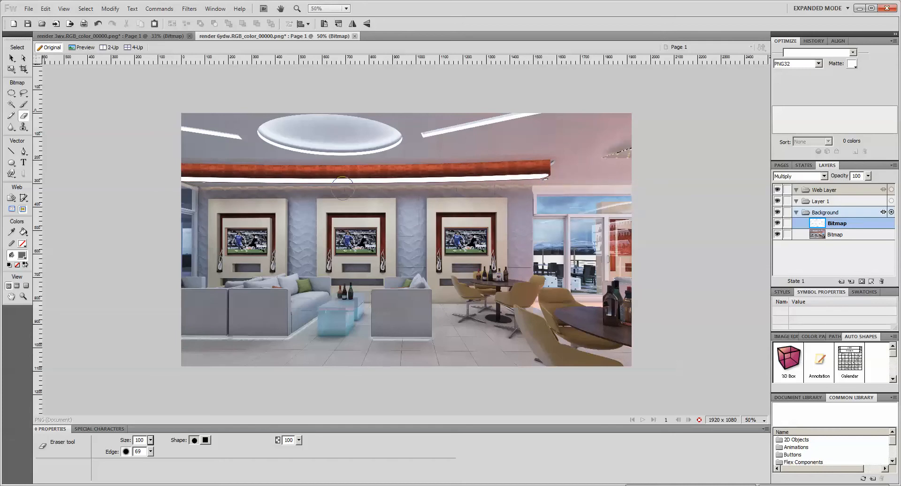
pyautogui.moveTo(226, 186); pyautogui.dragTo(174, 186)
pyautogui.moveTo(492, 181)
pyautogui.mouseDown()
pyautogui.moveTo(648, 161)
pyautogui.moveTo(608, 155)
pyautogui.moveTo(652, 142)
pyautogui.moveTo(592, 169)
pyautogui.moveTo(494, 151)
pyautogui.mouseUp()
pyautogui.moveTo(371, 334); pyautogui.dragTo(432, 331)
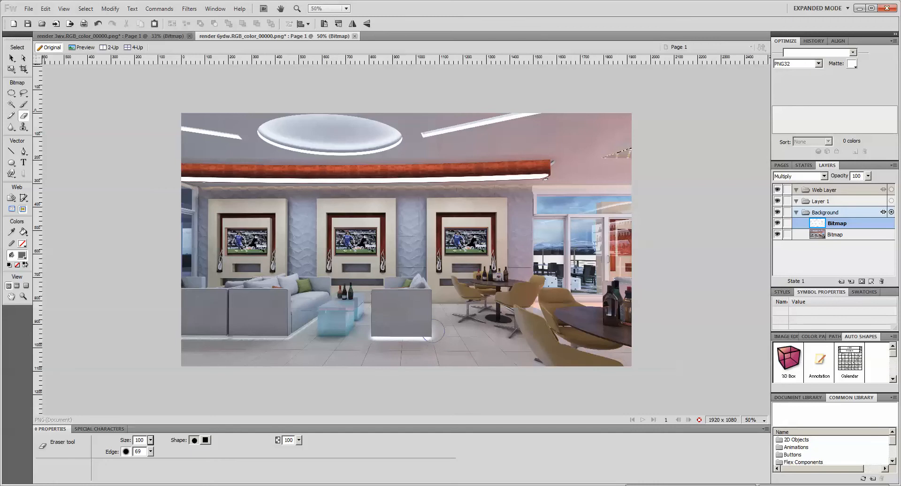
pyautogui.moveTo(303, 336); pyautogui.dragTo(169, 332)
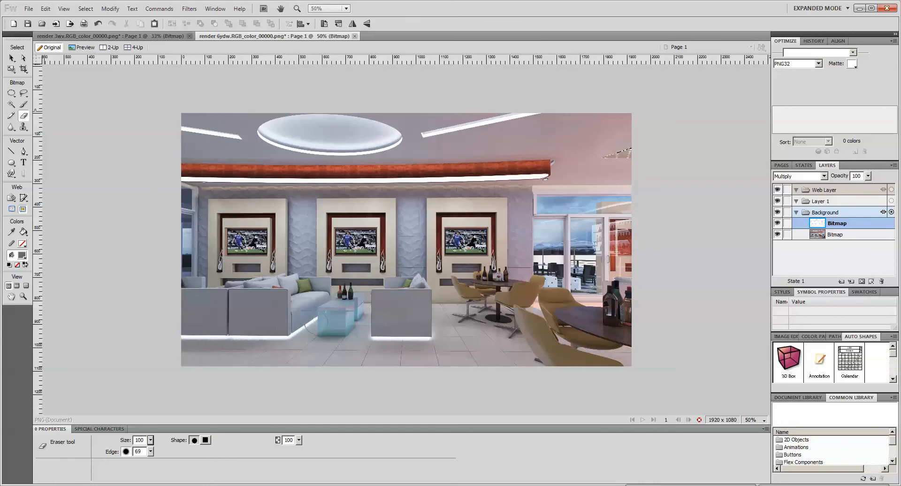
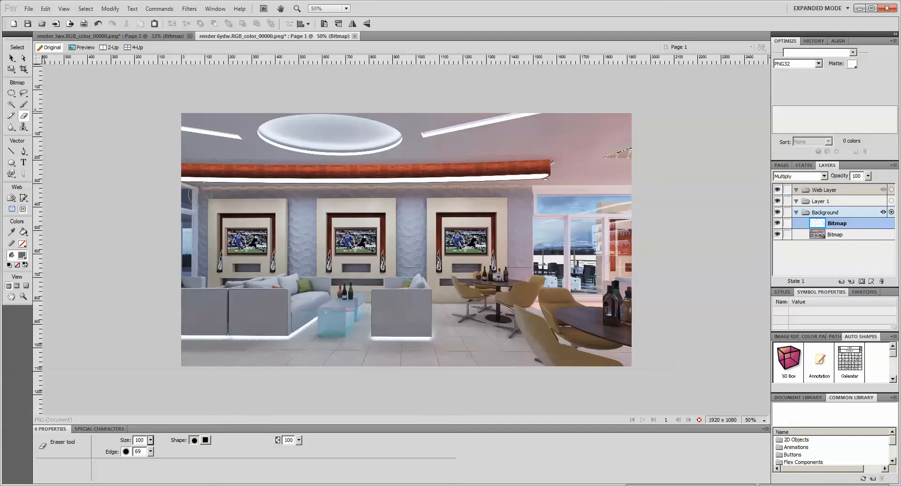
# Copy the Additive wall glow from render 3wv.RGB_color_00000.png and paste it into render 6ydw.RGB_color_00000.png
pyautogui.click(11, 58)
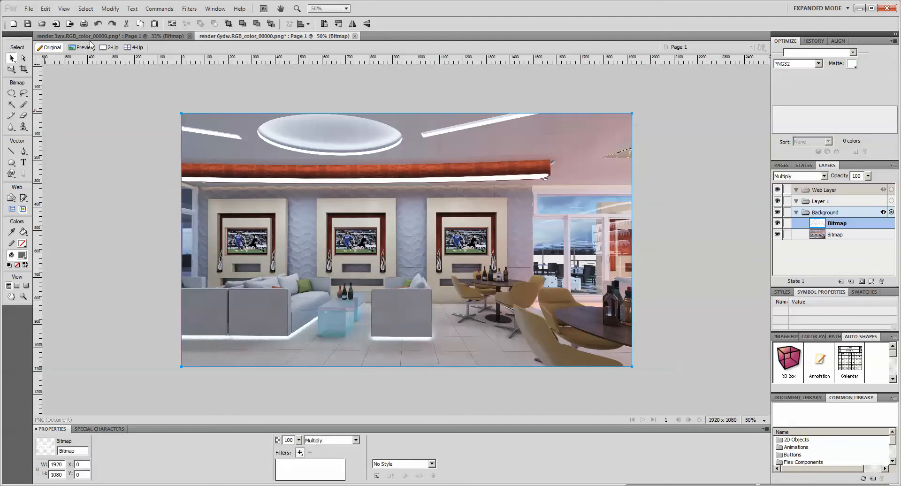
pyautogui.hotkey('ctrl', 'Tab')
pyautogui.click(320, 179)
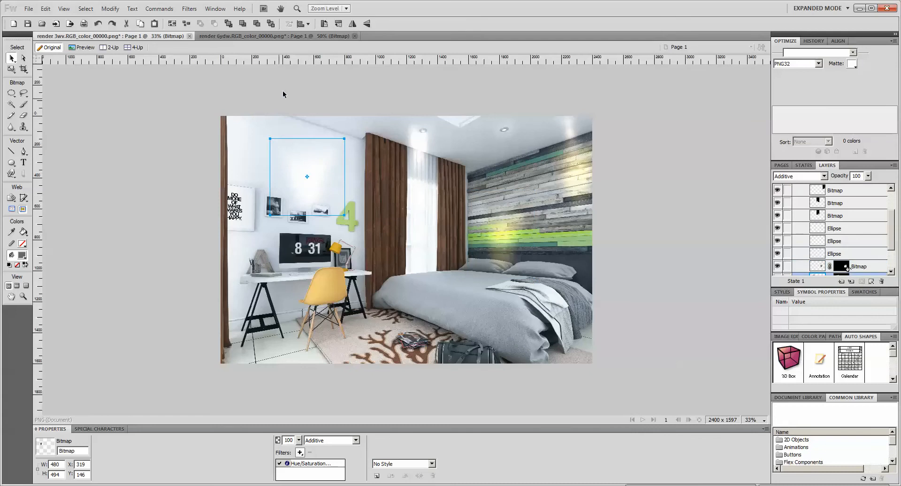
pyautogui.click(277, 37)
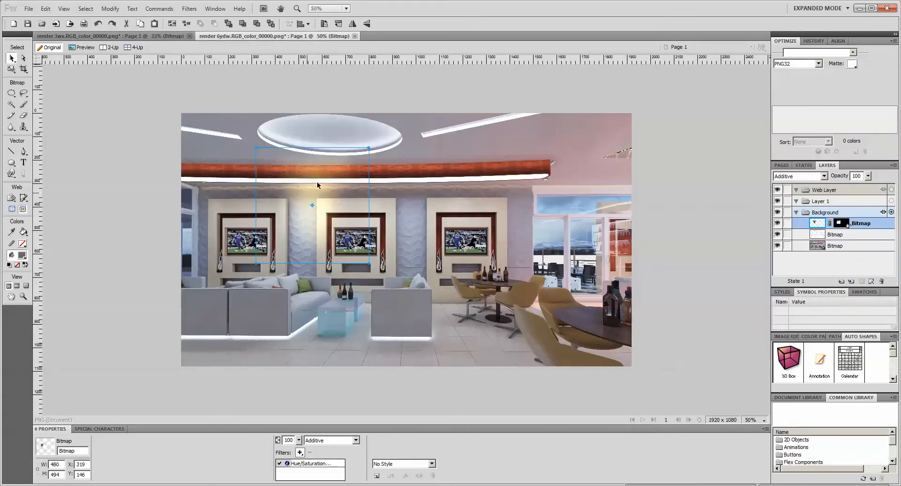
# Distribute copies of the glow below the cove at the wall's left end, between the two right-hand TVs and at its right end
pyautogui.moveTo(248, 191); pyautogui.dragTo(325, 190)
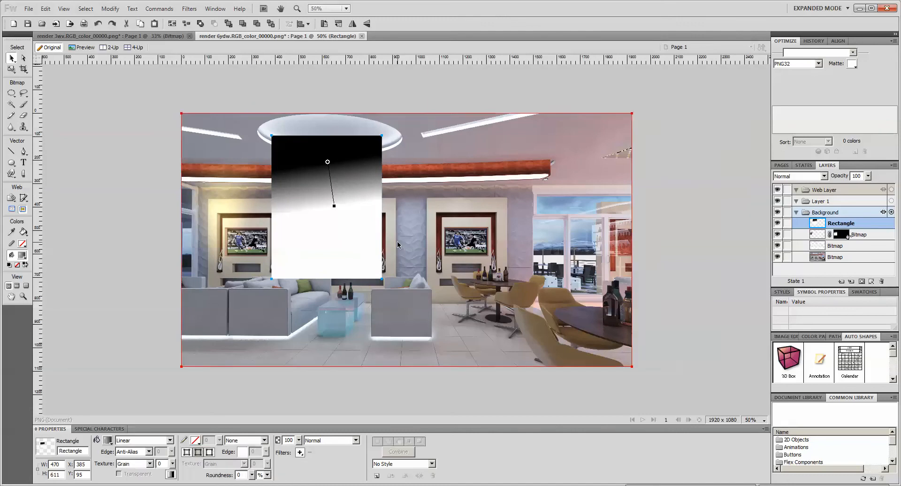
pyautogui.click(243, 190)
pyautogui.moveTo(241, 196); pyautogui.dragTo(534, 192)
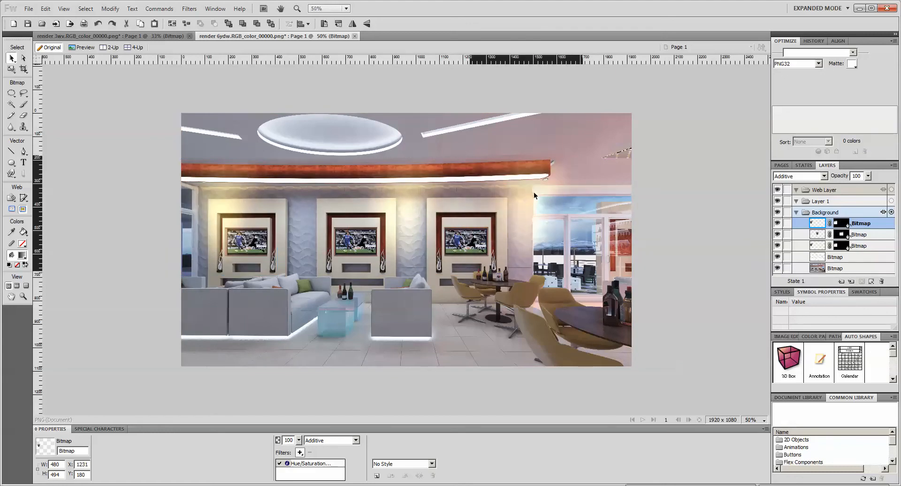
# Scale the right-end glow to about 318 by 327 pixels and reposition it at the wall's right edge
pyautogui.hotkey('ctrl', 't')
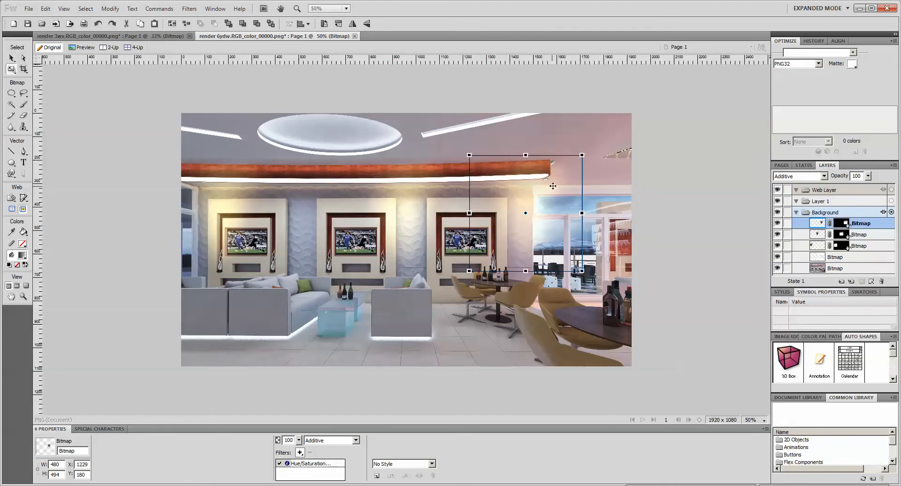
pyautogui.moveTo(575, 265); pyautogui.dragTo(539, 227)
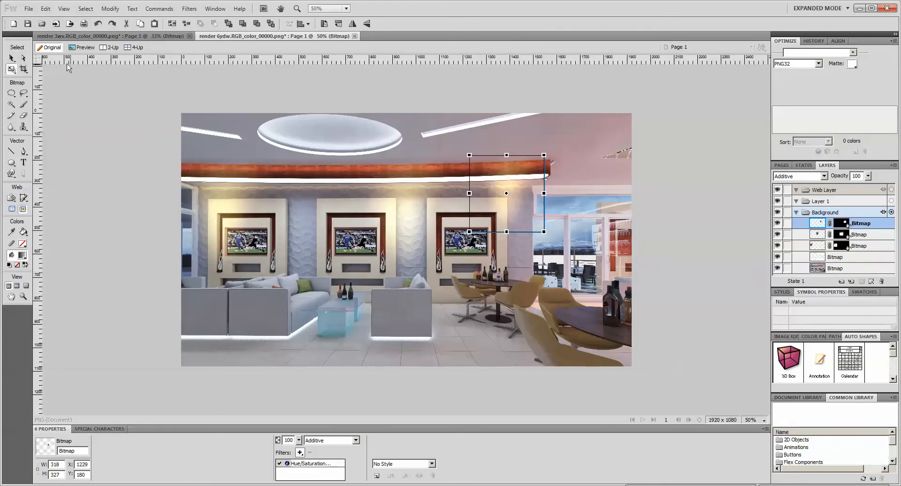
pyautogui.click(11, 58)
pyautogui.moveTo(524, 180); pyautogui.dragTo(539, 187)
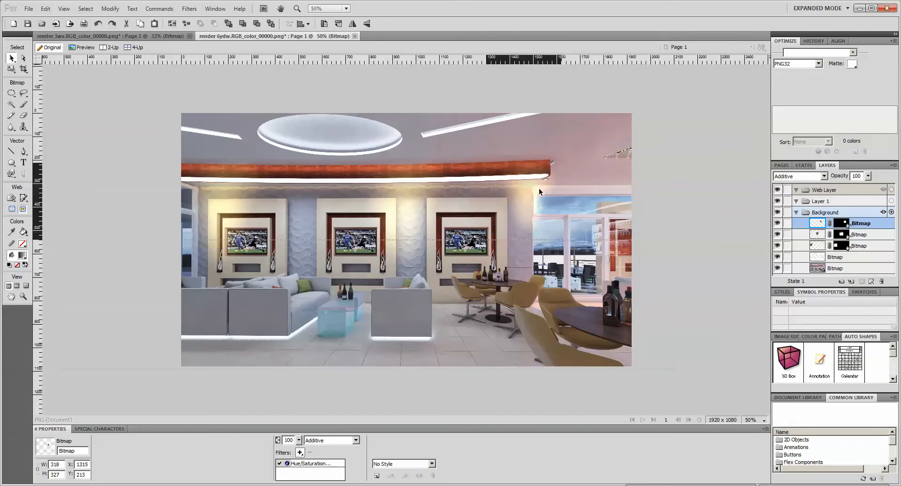
# Scale the glow between the second and third TVs to about 388 by 399 pixels
pyautogui.click(418, 199)
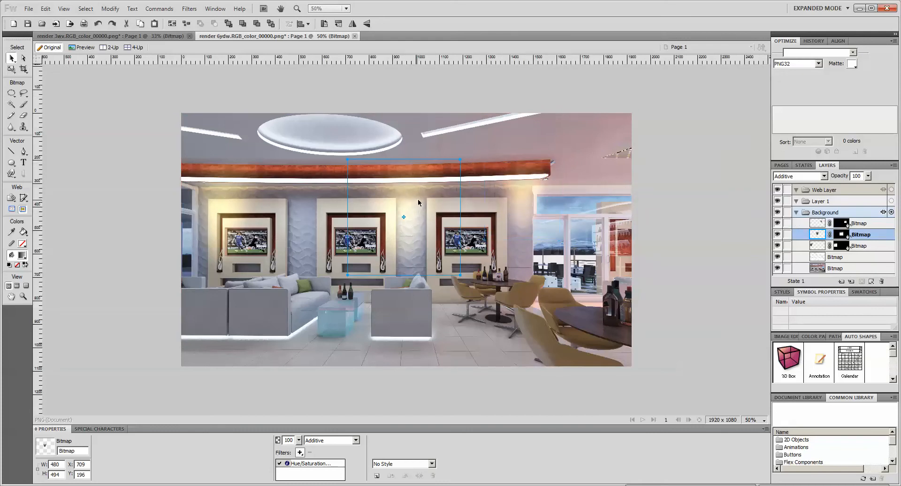
pyautogui.click(11, 69)
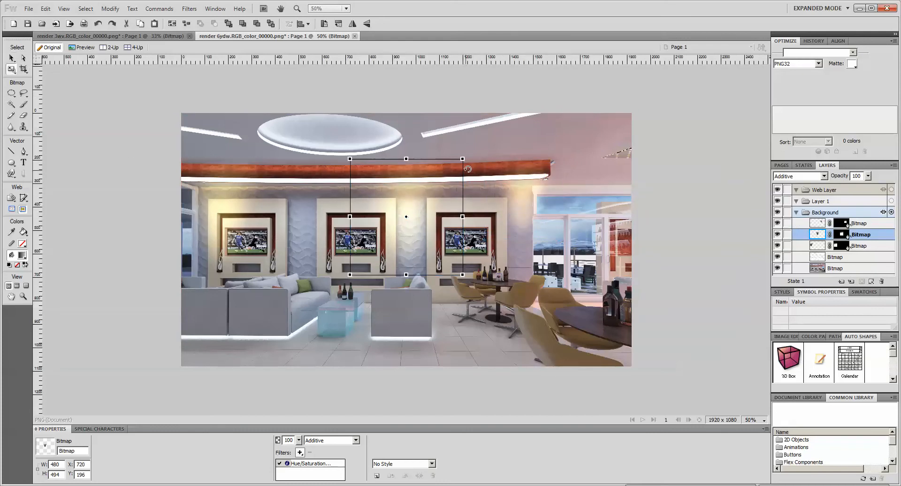
pyautogui.click(12, 58)
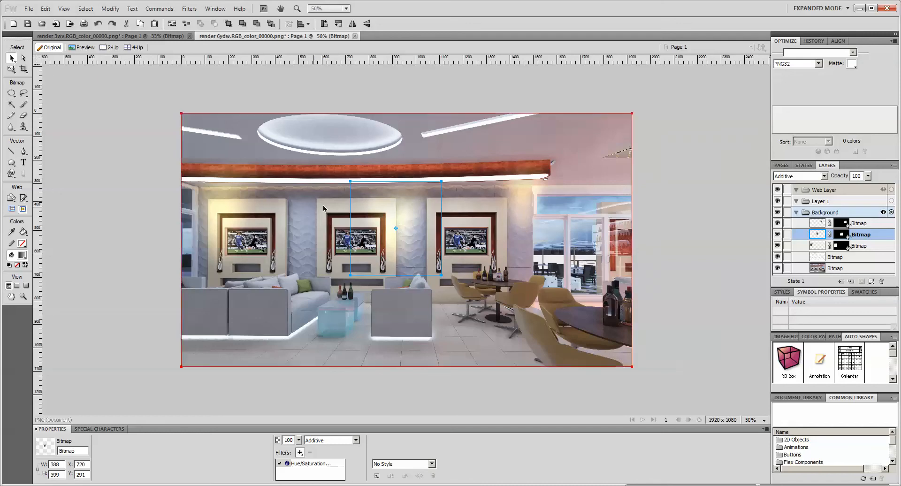
# Scale the left-end glow to about 372 by 383 pixels and position it beside the left window
pyautogui.moveTo(410, 204); pyautogui.dragTo(215, 192)
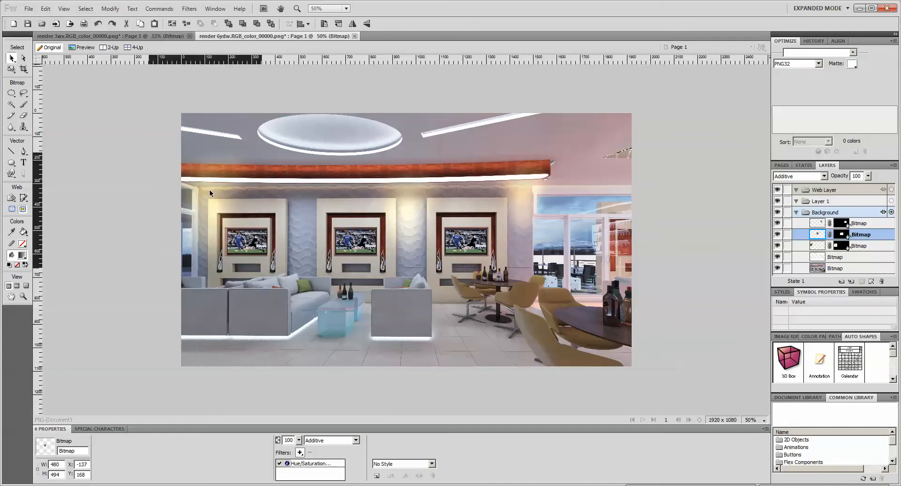
pyautogui.click(209, 190)
pyautogui.press('q')
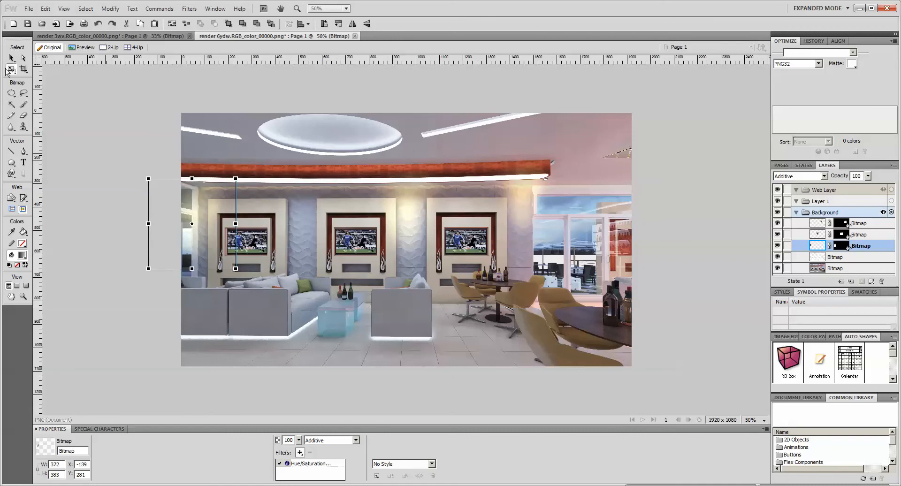
pyautogui.press('v')
pyautogui.moveTo(197, 209); pyautogui.dragTo(202, 197)
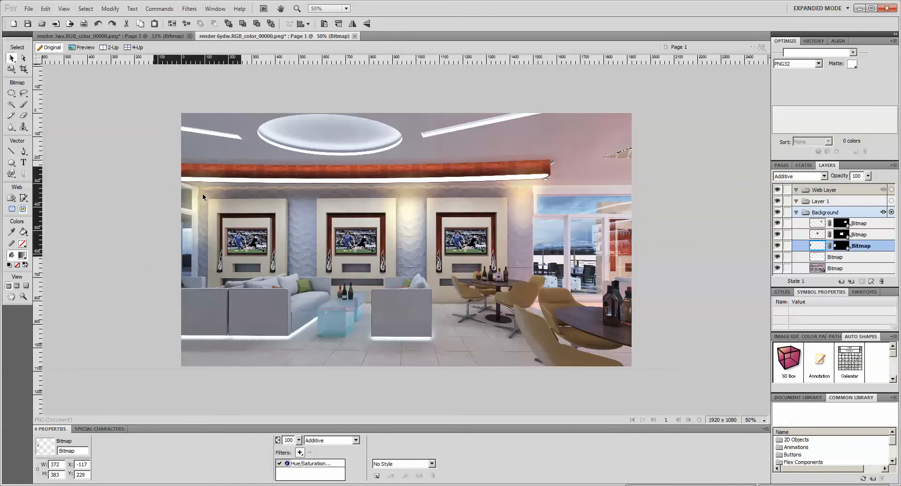
# Duplicate the left-end glow and place the copy on the textured wall between the first and second TVs
pyautogui.click(299, 243)
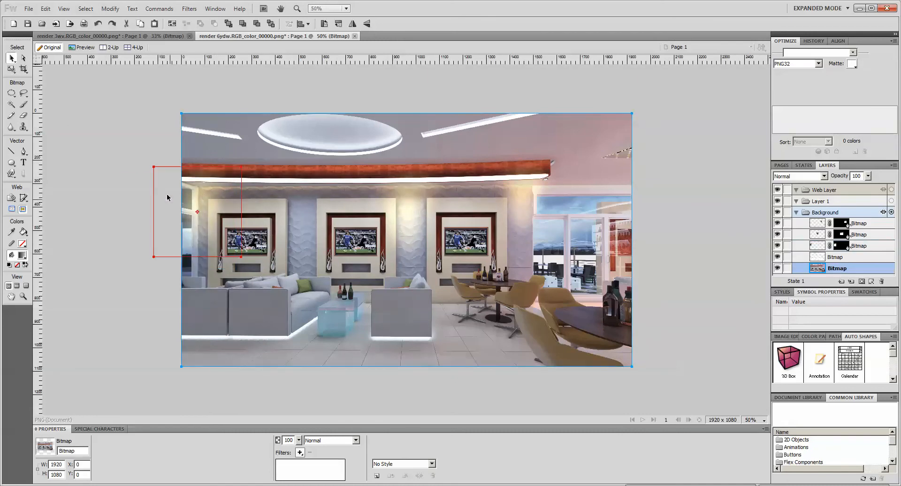
pyautogui.click(199, 199)
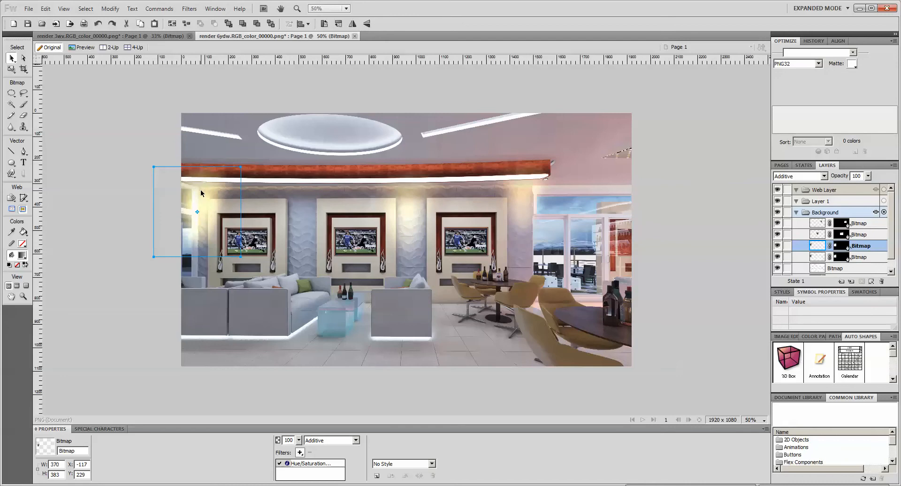
pyautogui.moveTo(201, 189); pyautogui.dragTo(309, 199)
pyautogui.click(413, 277)
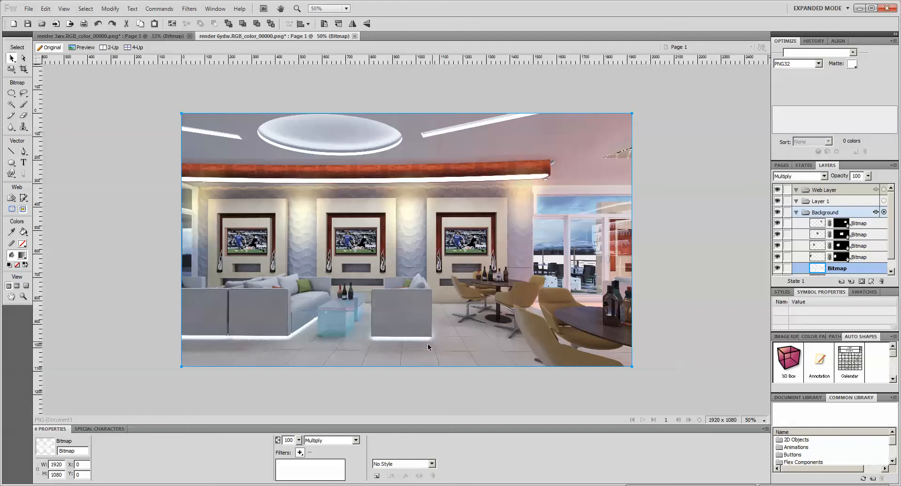
# Paste another glow copy, move it onto the floor in front of the left sofa, and enlarge it to about 572 by 491 pixels
pyautogui.hotkey('ctrl', 'v')
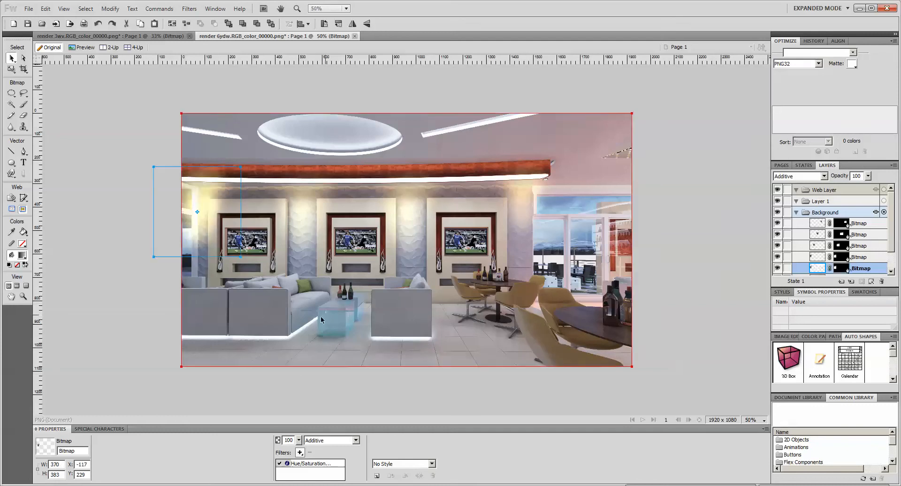
pyautogui.moveTo(212, 206); pyautogui.dragTo(213, 377)
pyautogui.press('q')
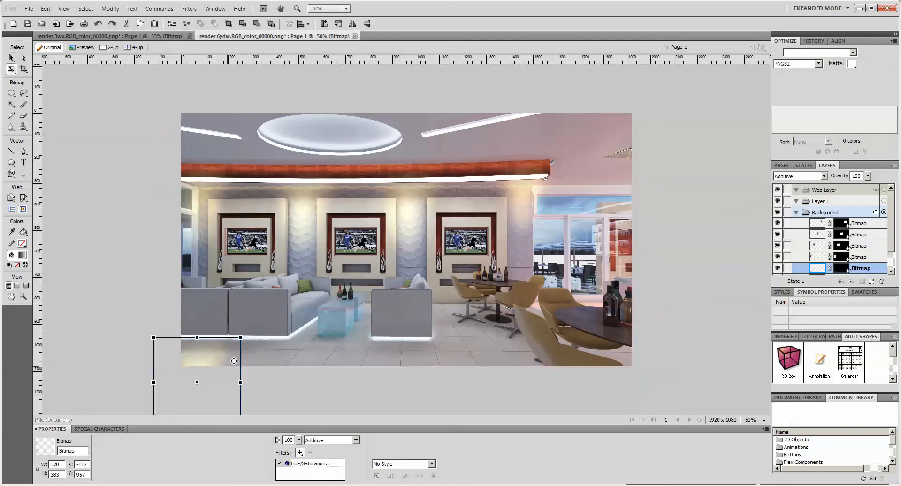
pyautogui.moveTo(240, 337); pyautogui.dragTo(306, 361)
pyautogui.click(13, 59)
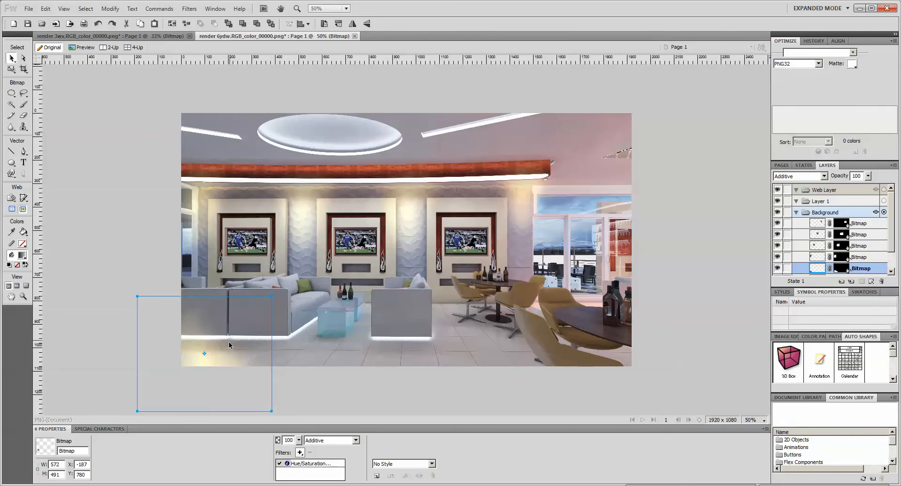
# Reposition the floor glow along the left sofa's lit base and rotate it
pyautogui.moveTo(229, 341)
pyautogui.mouseDown()
pyautogui.moveTo(250, 358)
pyautogui.moveTo(227, 369)
pyautogui.mouseUp()
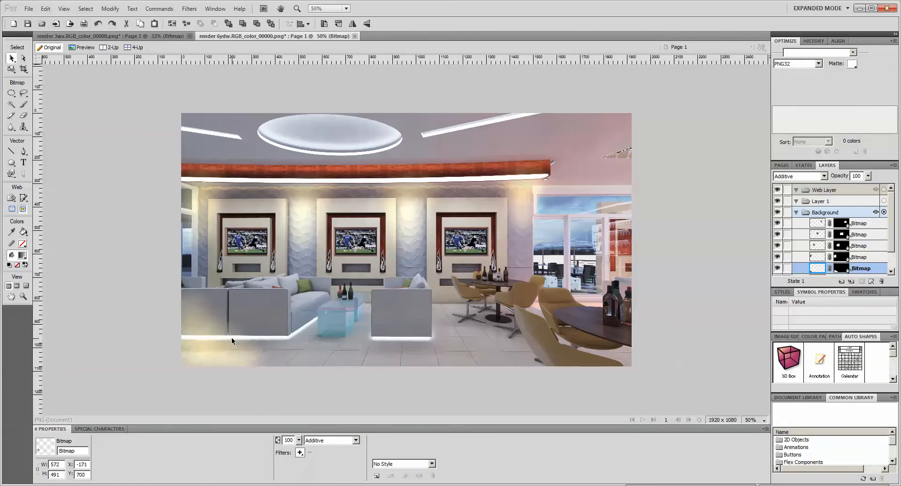
pyautogui.press('q')
pyautogui.moveTo(180, 197); pyautogui.dragTo(127, 220)
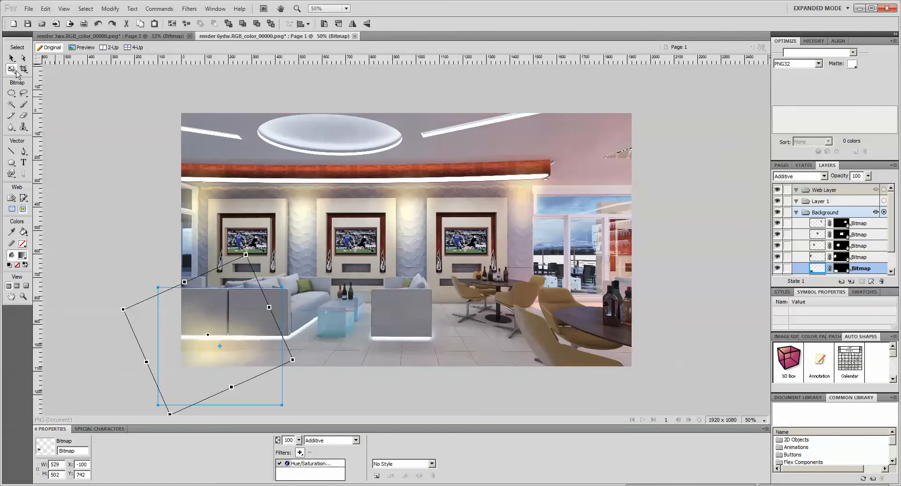
# Move the warm light glow bitmap down over the front-left corner of the floor, to about X -140, Y 854
pyautogui.click(12, 59)
pyautogui.moveTo(241, 340); pyautogui.dragTo(232, 366)
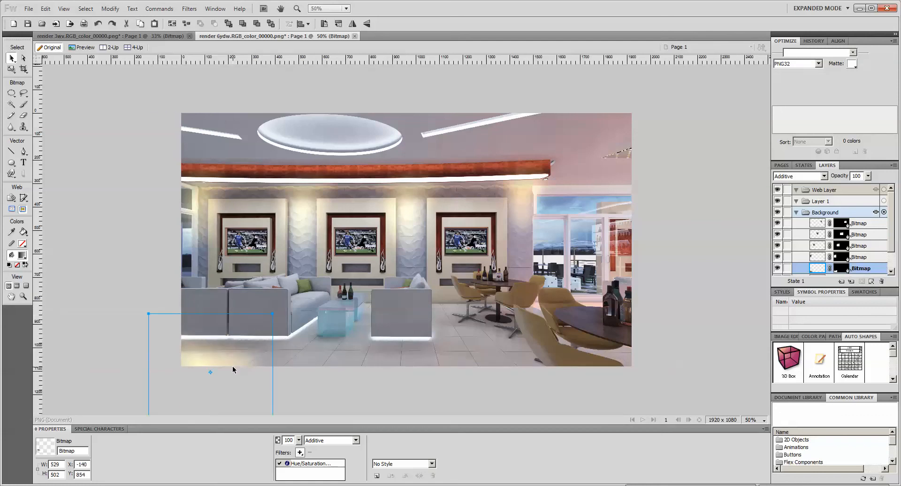
pyautogui.click(336, 371)
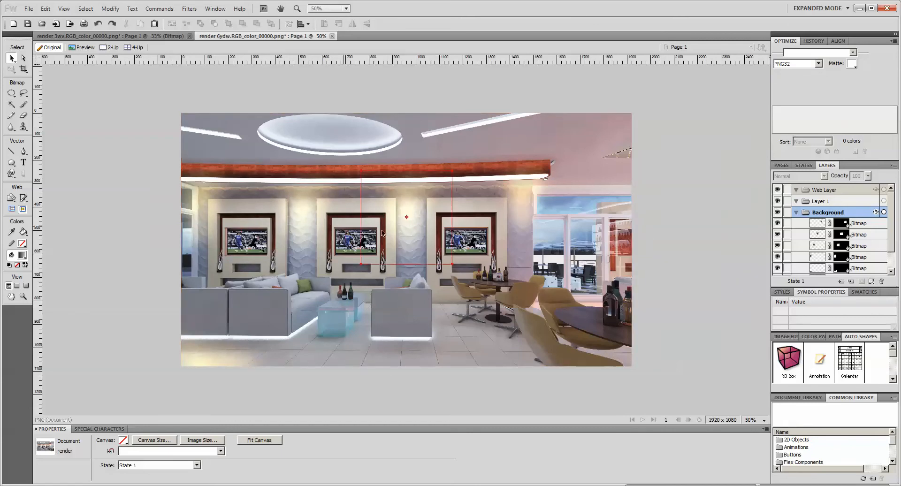
pyautogui.click(390, 336)
pyautogui.click(299, 453)
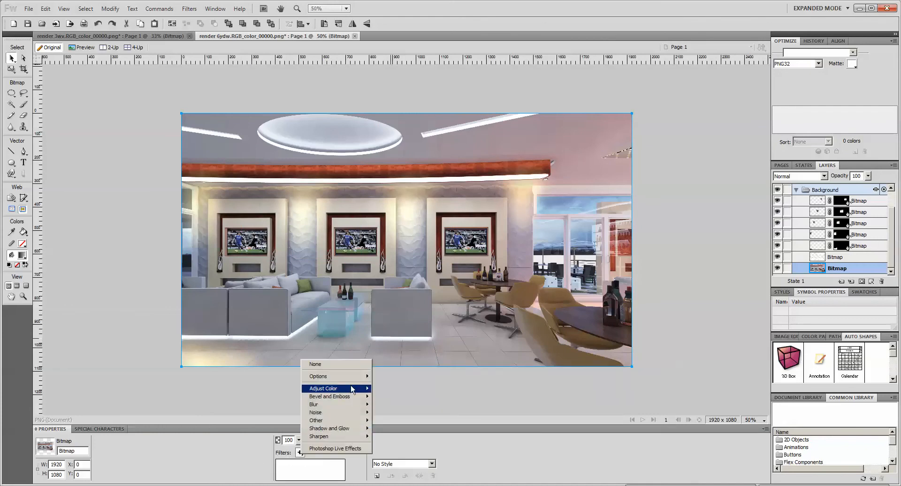
pyautogui.moveTo(354, 389)
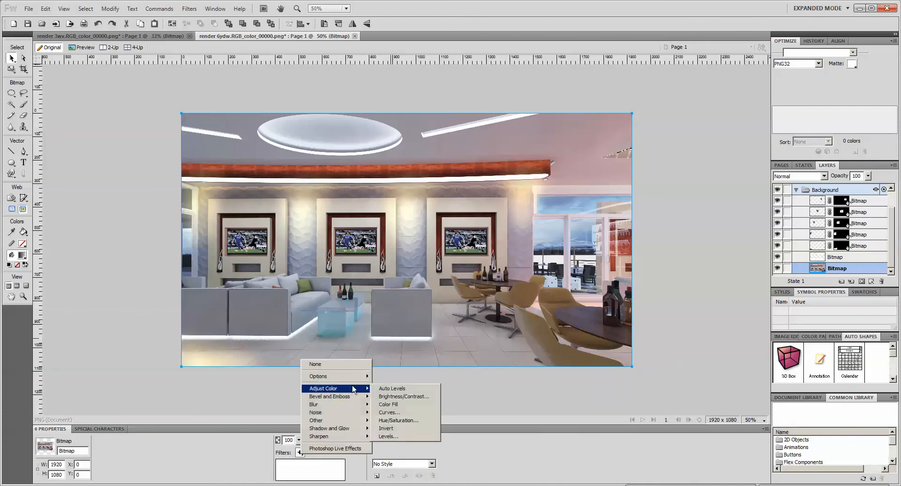
pyautogui.click(404, 396)
pyautogui.click(511, 245)
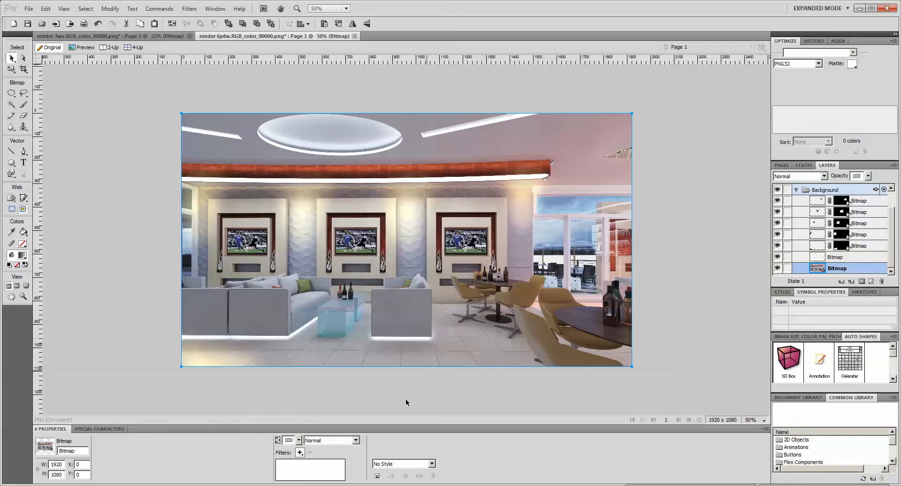
# Add a Curves filter to the base render, shaping an RGB S-curve with lowered shadows and a highlight point at input 162, output 184
pyautogui.click(299, 452)
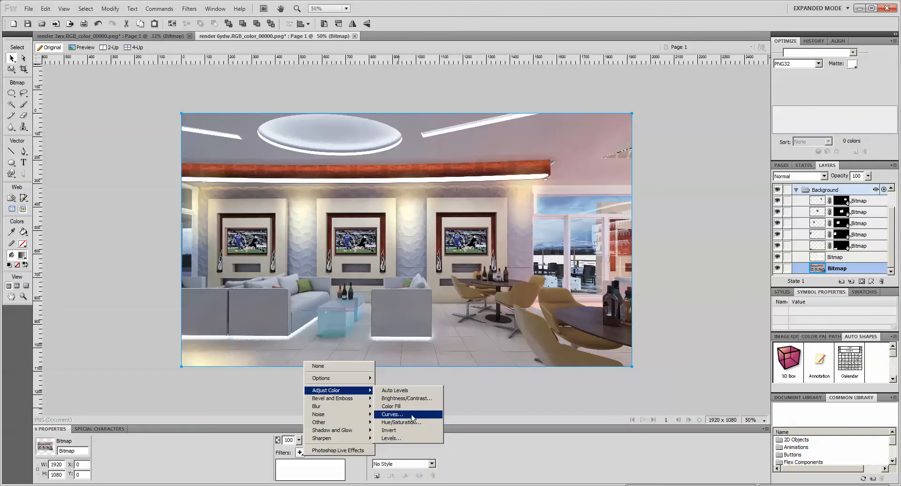
pyautogui.click(392, 414)
pyautogui.moveTo(420, 242); pyautogui.dragTo(421, 253)
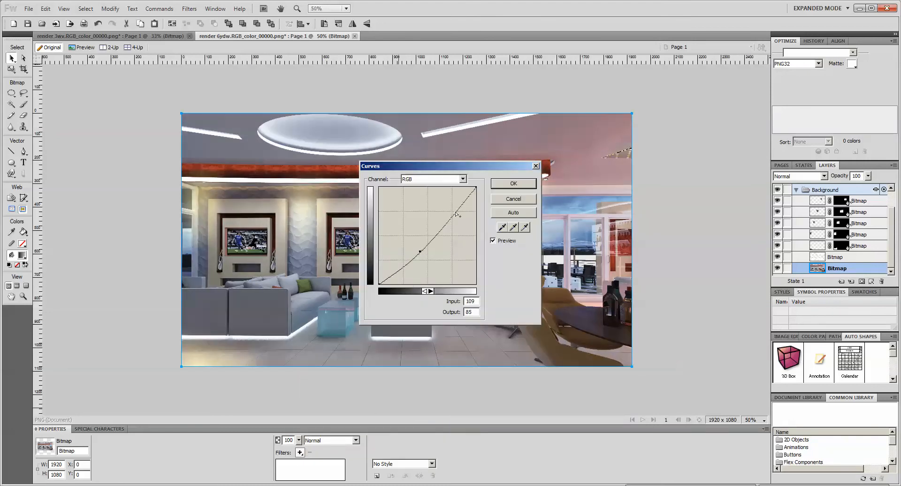
pyautogui.moveTo(446, 221); pyautogui.dragTo(447, 215)
pyautogui.moveTo(464, 165); pyautogui.dragTo(736, 174)
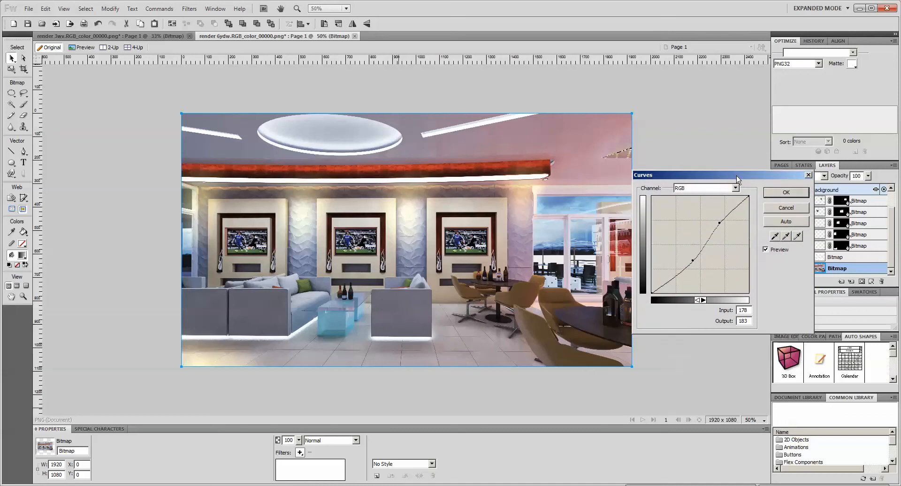
pyautogui.moveTo(693, 262); pyautogui.dragTo(682, 272)
pyautogui.moveTo(721, 224); pyautogui.dragTo(720, 221)
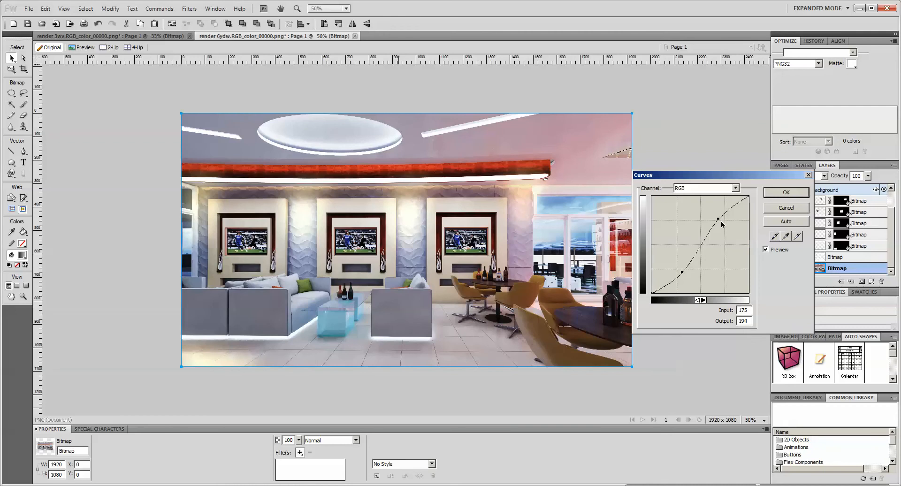
pyautogui.moveTo(718, 220); pyautogui.dragTo(714, 225)
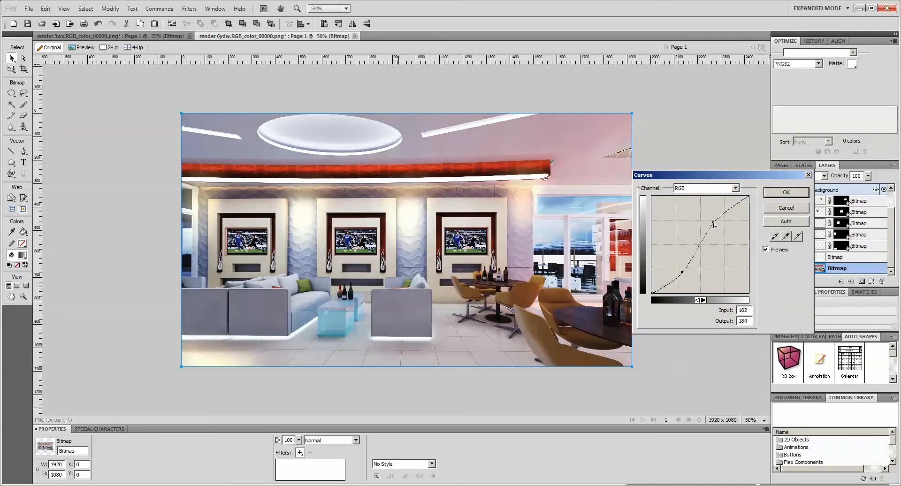
# Compare the render with and without the Curves adjustment
pyautogui.click(770, 250)
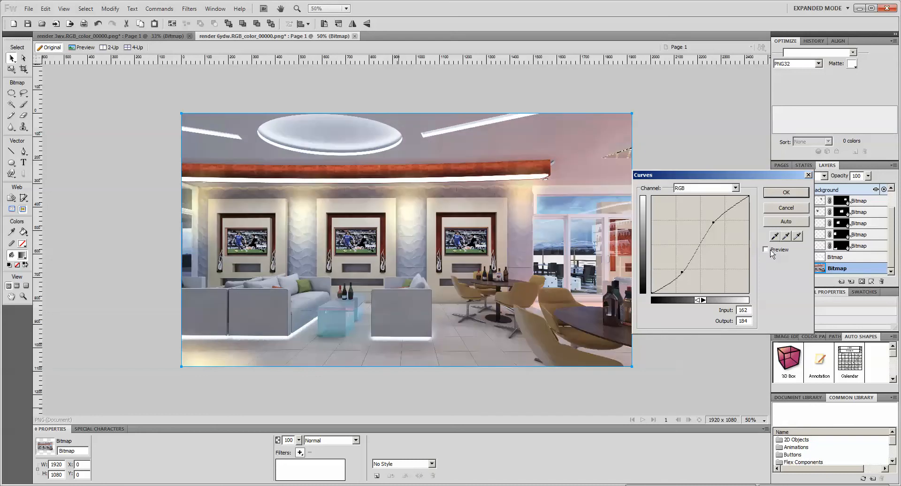
pyautogui.click(770, 250)
pyautogui.click(770, 250)
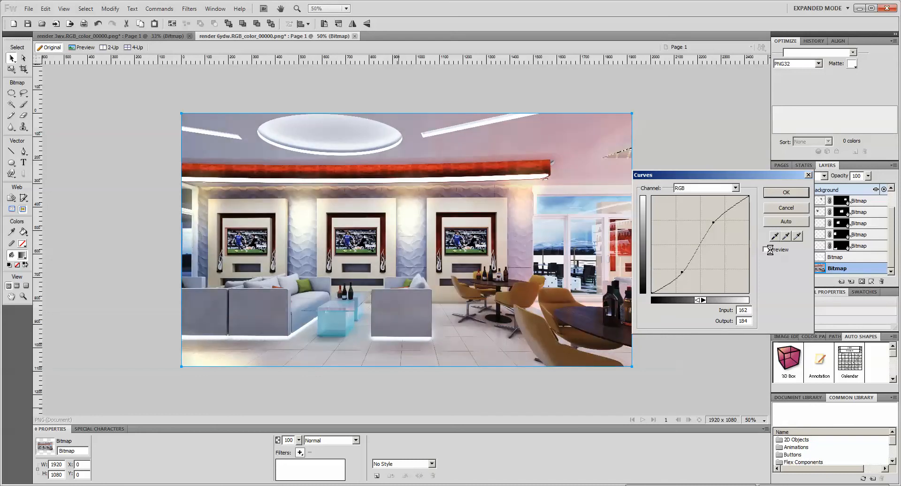
pyautogui.click(770, 250)
pyautogui.click(770, 250)
pyautogui.click(770, 250)
pyautogui.click(770, 250)
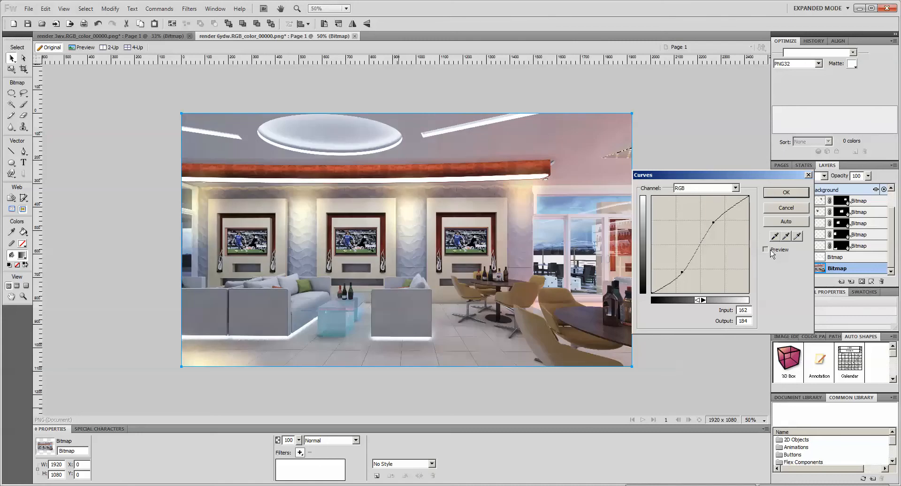
pyautogui.click(770, 250)
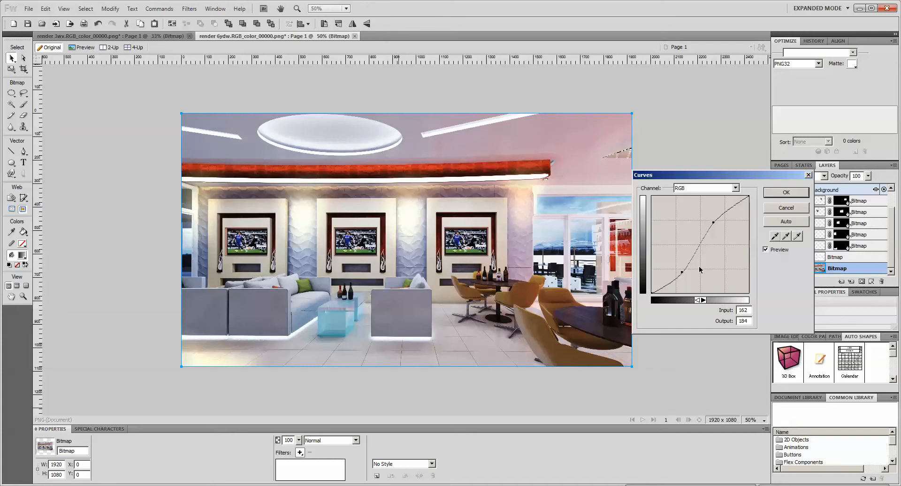
# Set the curve points to about input 74, output 54 and input 185, output 204, check the before and after, and apply the filter
pyautogui.moveTo(682, 273); pyautogui.dragTo(680, 271)
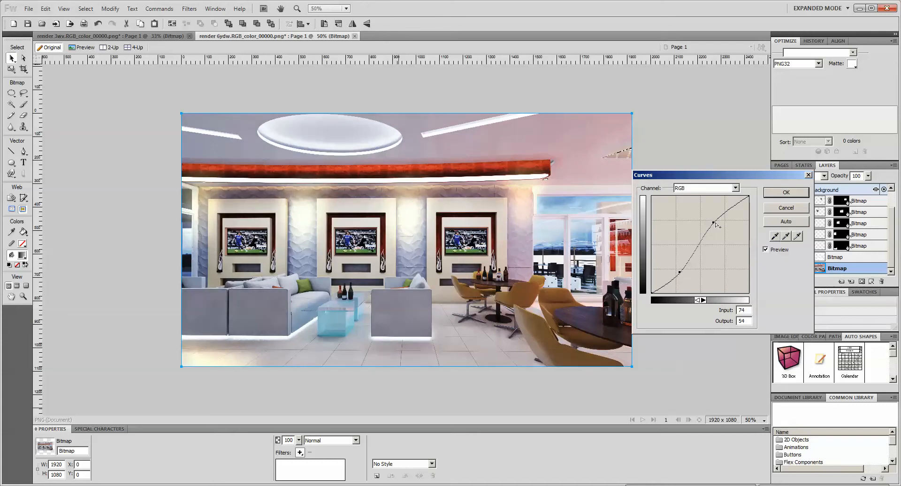
pyautogui.click(720, 224)
pyautogui.moveTo(715, 225); pyautogui.dragTo(723, 216)
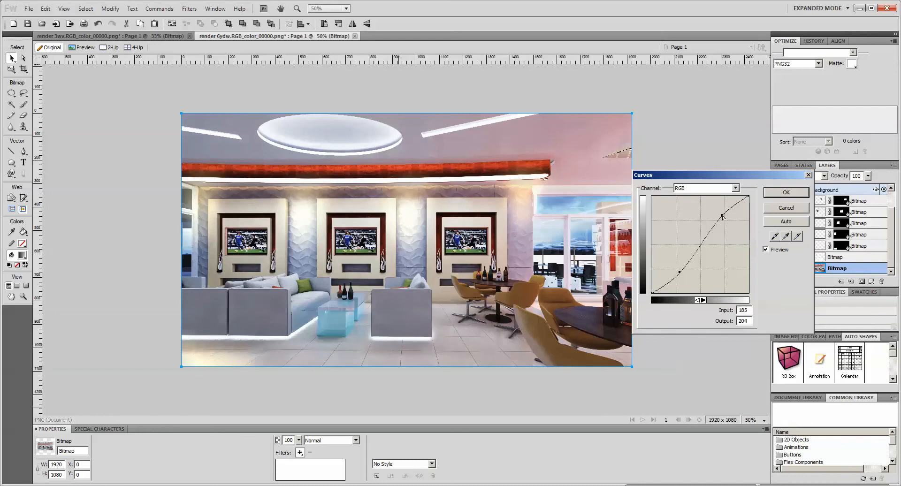
pyautogui.click(773, 250)
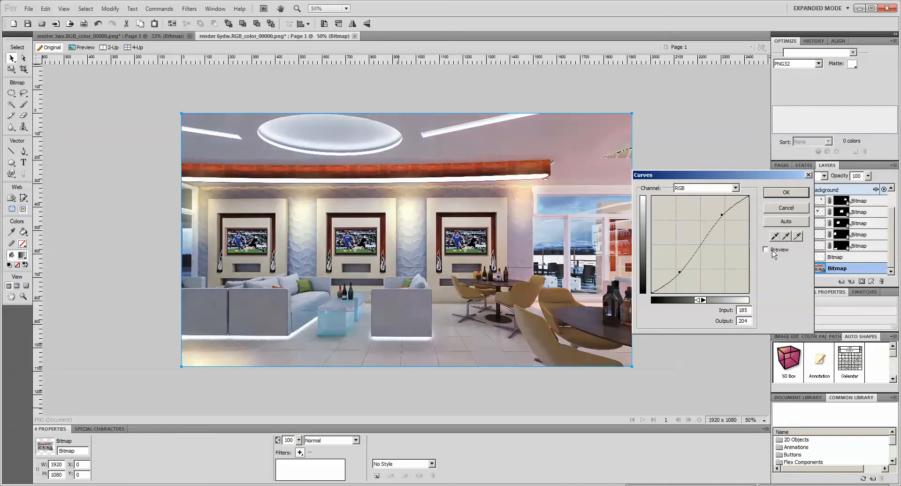
pyautogui.click(766, 250)
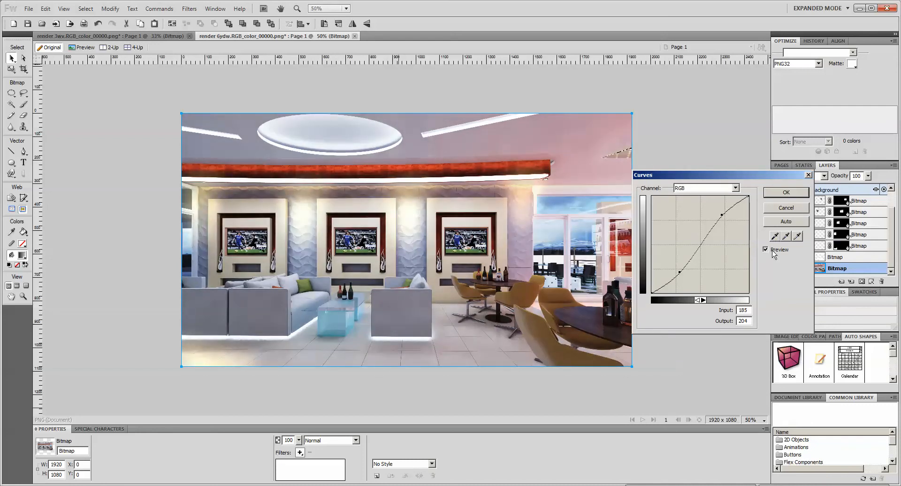
pyautogui.click(773, 252)
pyautogui.click(774, 252)
pyautogui.click(793, 197)
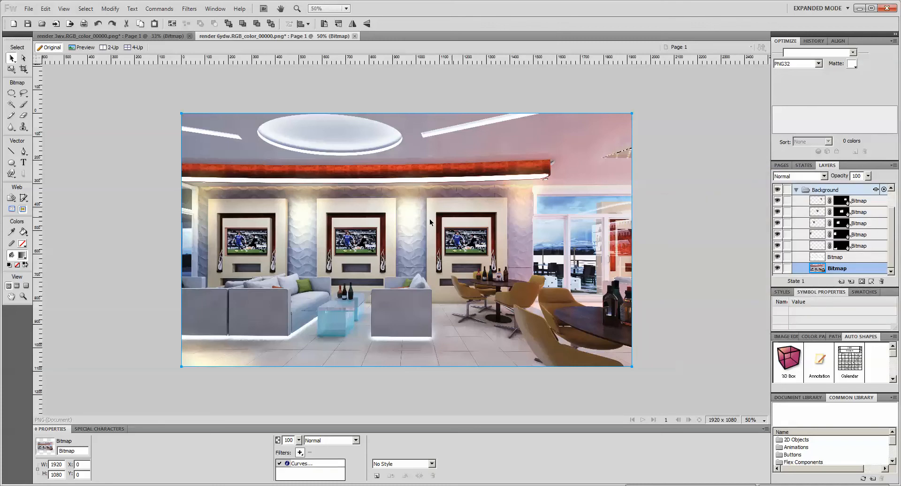
# Compare the image with and without the full-size Multiply bitmap above the base render
pyautogui.click(817, 257)
pyautogui.click(778, 257)
pyautogui.click(778, 257)
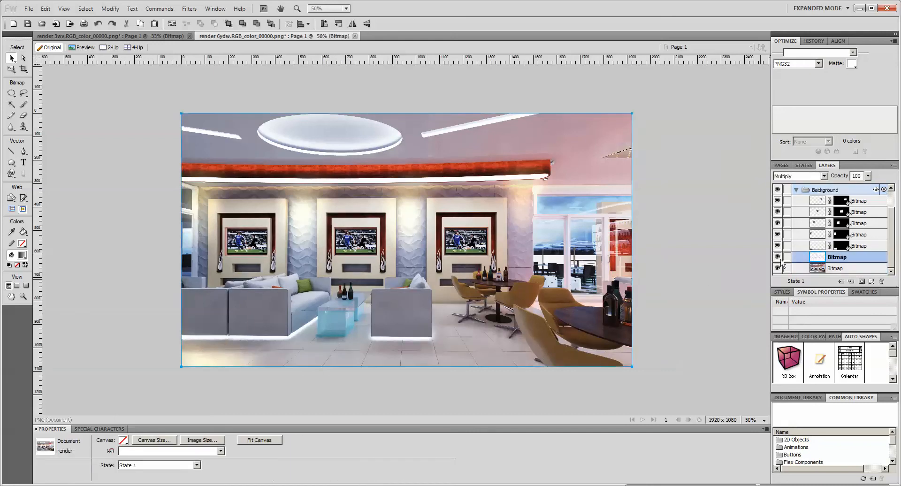
pyautogui.click(778, 257)
pyautogui.click(778, 257)
pyautogui.click(777, 258)
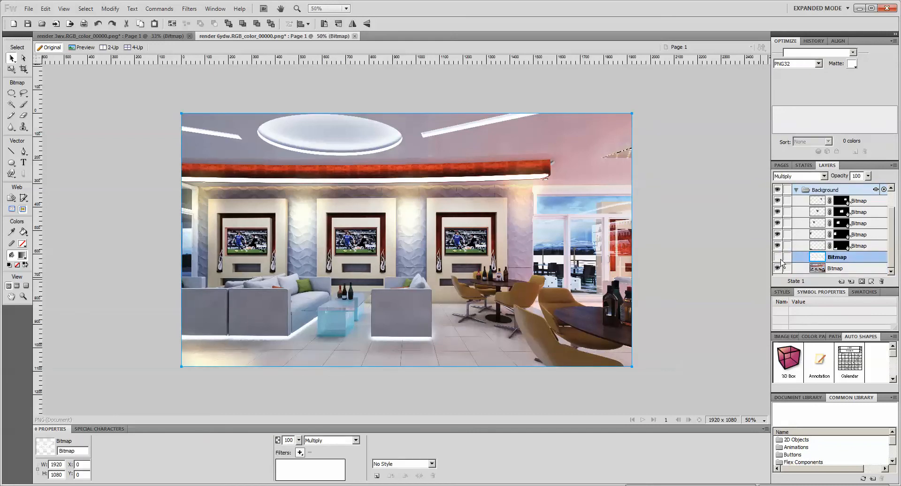
pyautogui.click(778, 257)
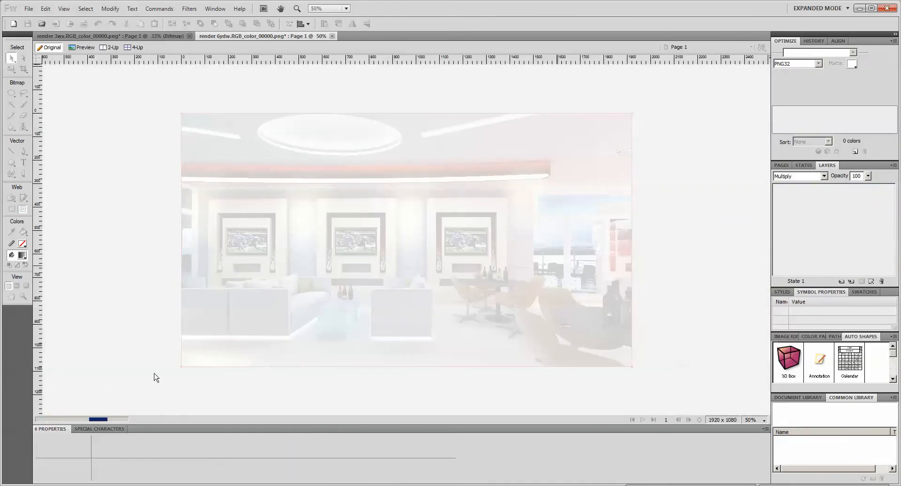
# Close the render 6ydw image and open render 6yh_00000.png from the Shoprite lounge bar final renders folder
pyautogui.rightClick(28, 485)
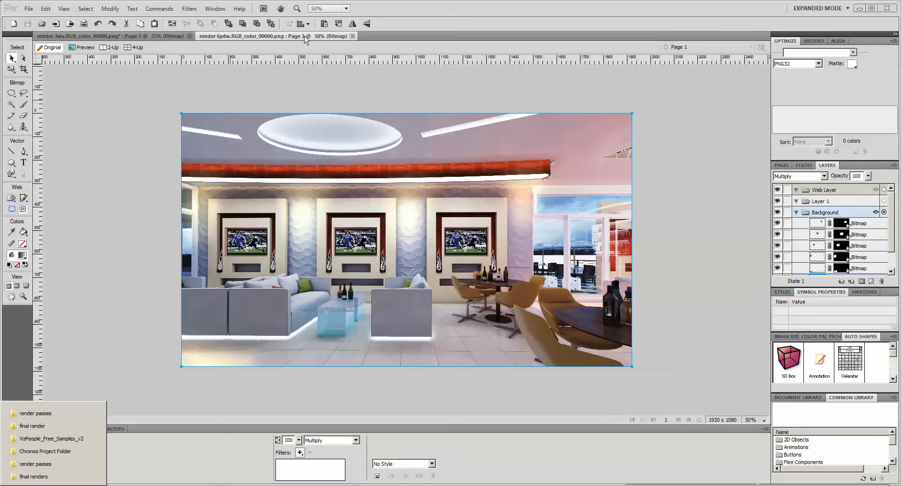
pyautogui.click(353, 37)
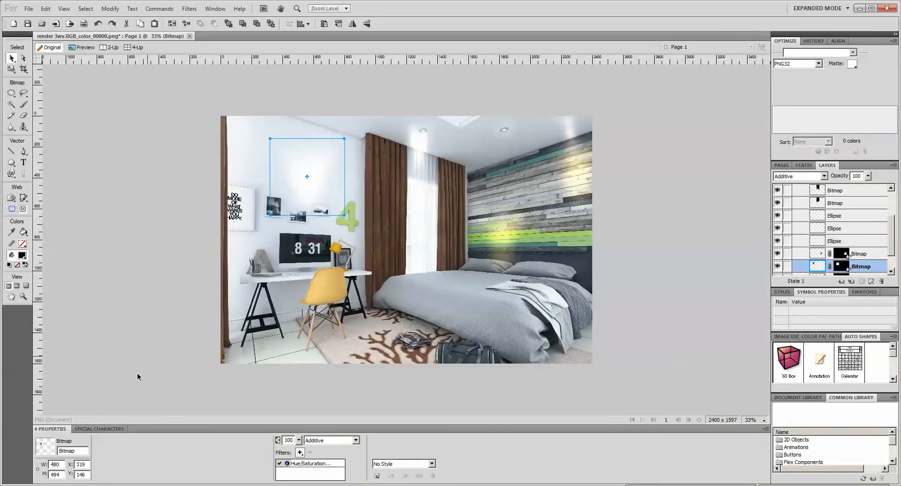
pyautogui.rightClick(54, 485)
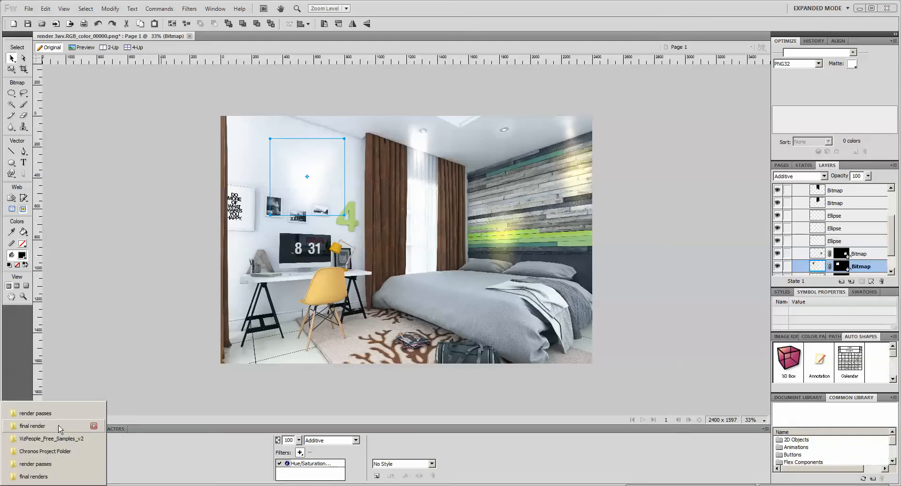
pyautogui.click(32, 426)
pyautogui.rightClick(53, 485)
pyautogui.click(42, 478)
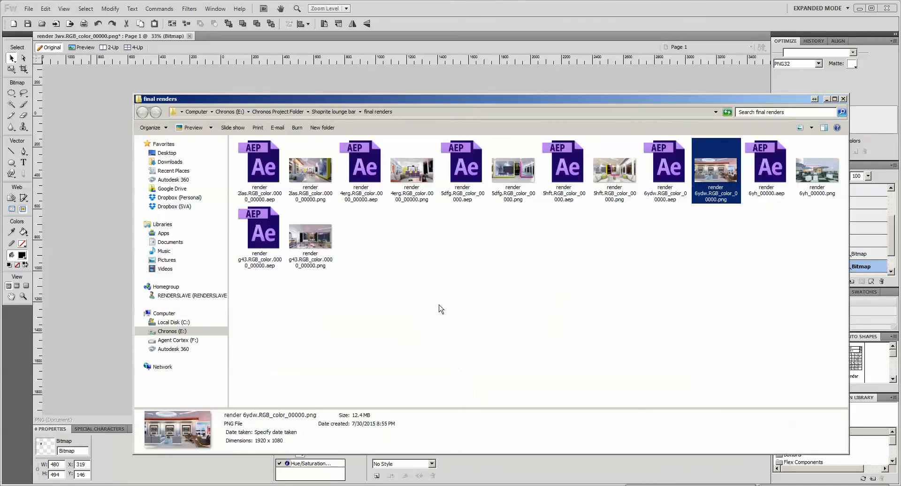
pyautogui.click(833, 178)
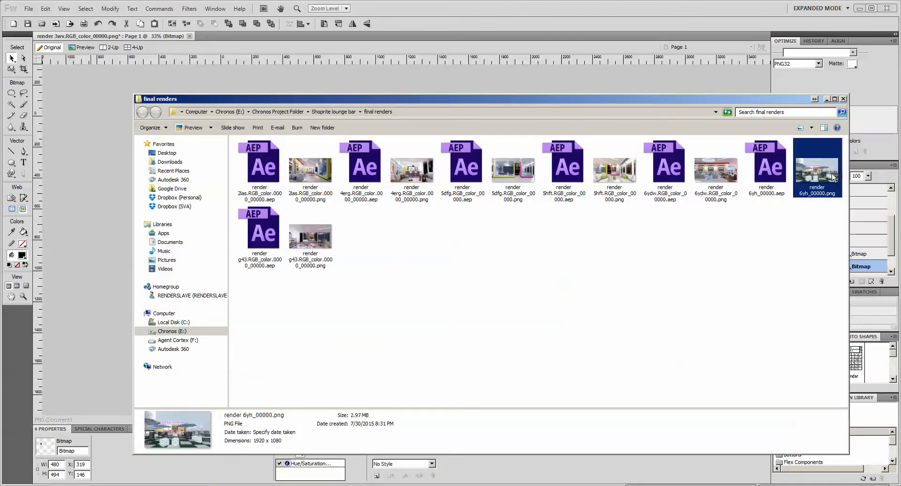
pyautogui.click(573, 13)
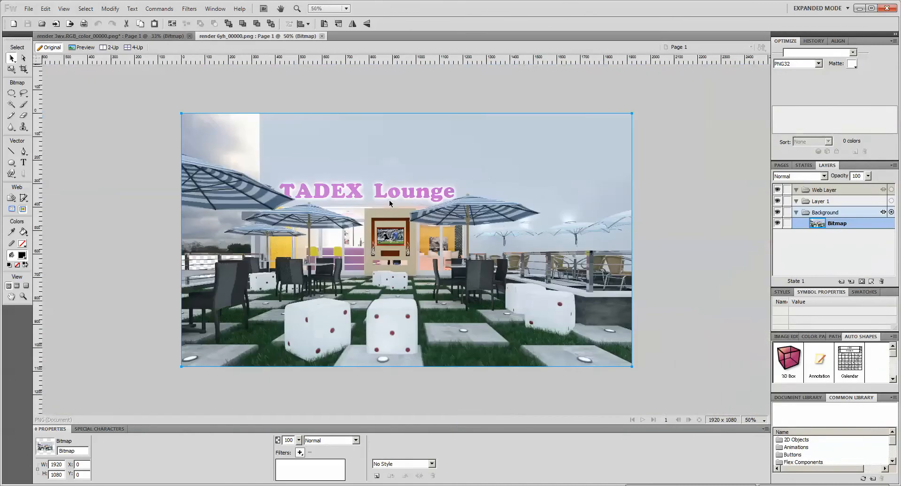
# Set the document's canvas color to black and select the lounge terrace render bitmap
pyautogui.click(111, 271)
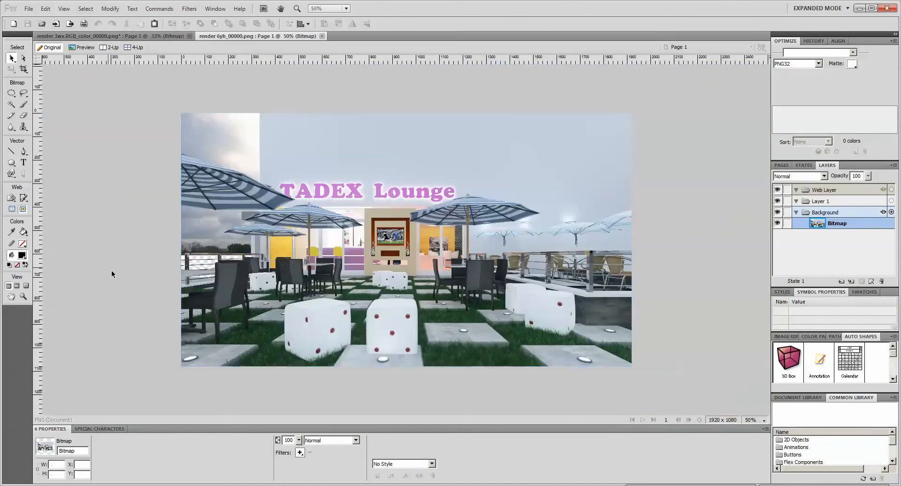
pyautogui.click(124, 441)
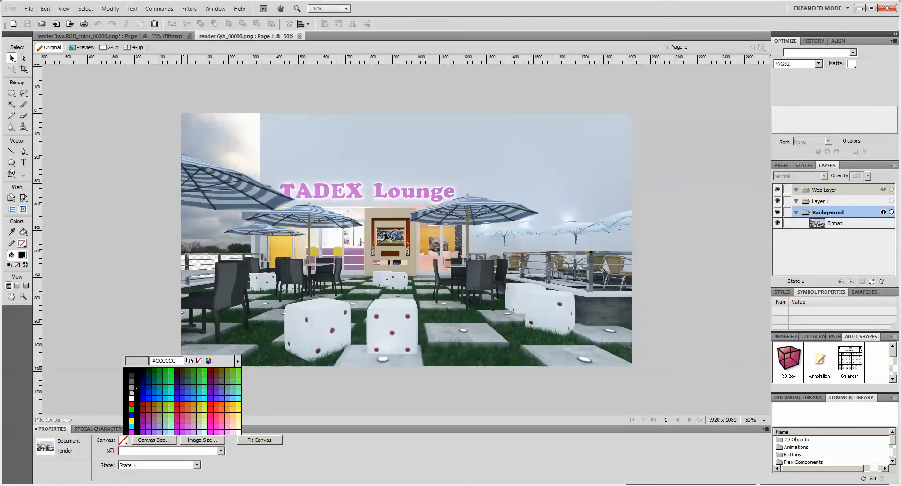
pyautogui.click(126, 378)
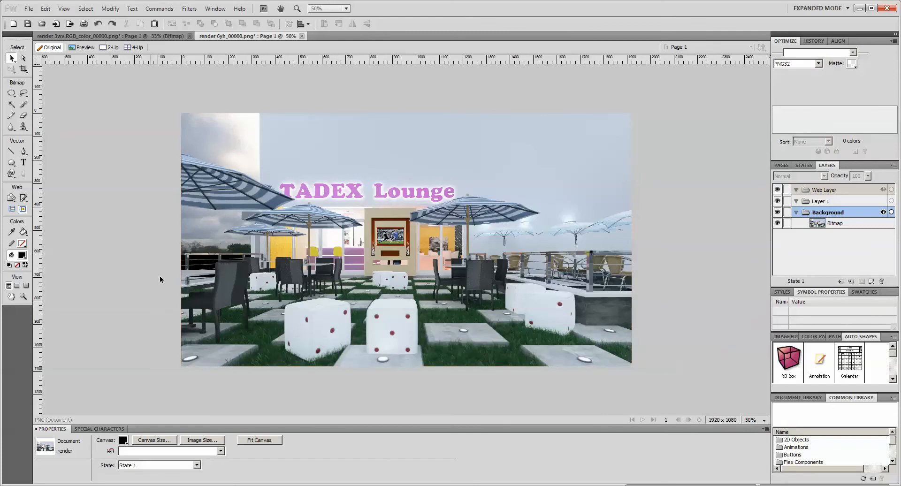
pyautogui.hotkey('ctrl', '=')
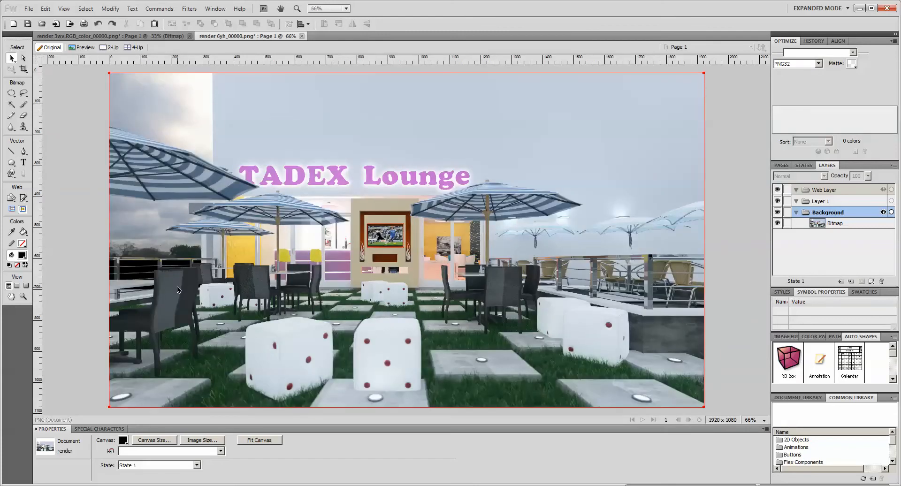
pyautogui.hotkey('ctrl', '-')
pyautogui.click(313, 296)
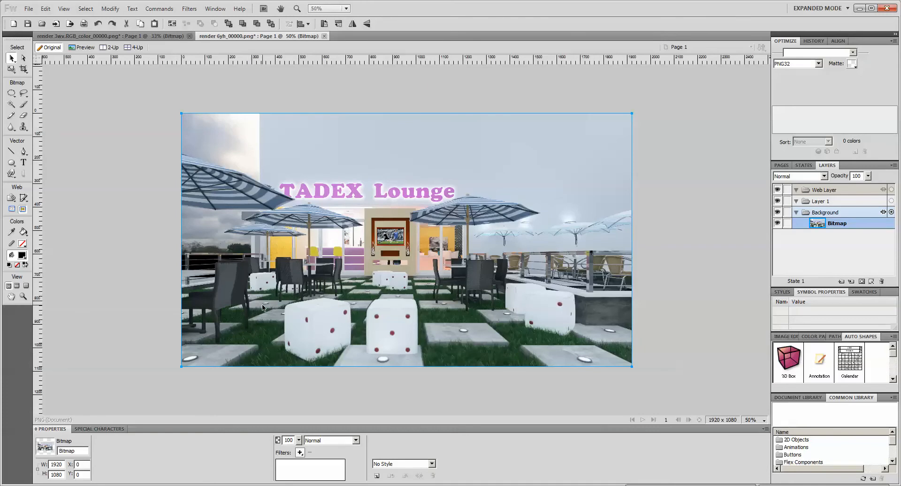
pyautogui.hotkey('ctrl', '=')
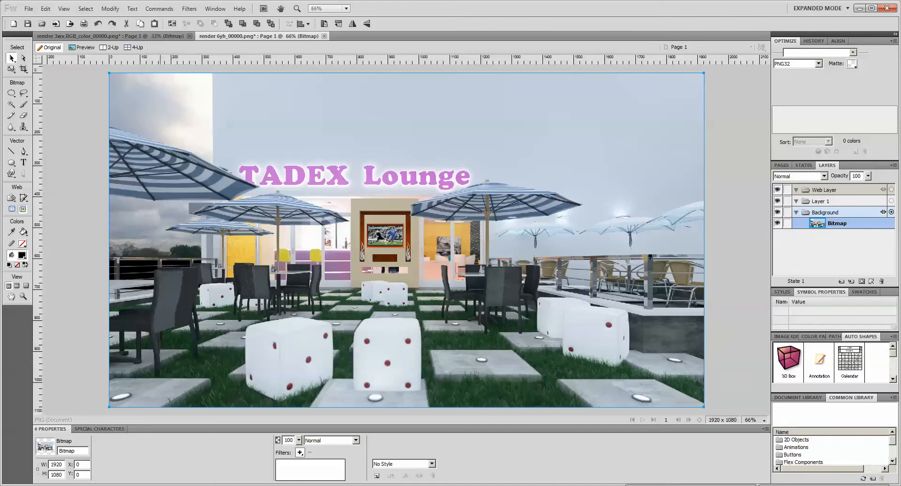
# Open ext wide 1.RGB_color.0000_00000.png from the Kiambu Residence final renders folder for editing alongside the terrace render
pyautogui.press('super+e')
pyautogui.doubleClick(422, 136)
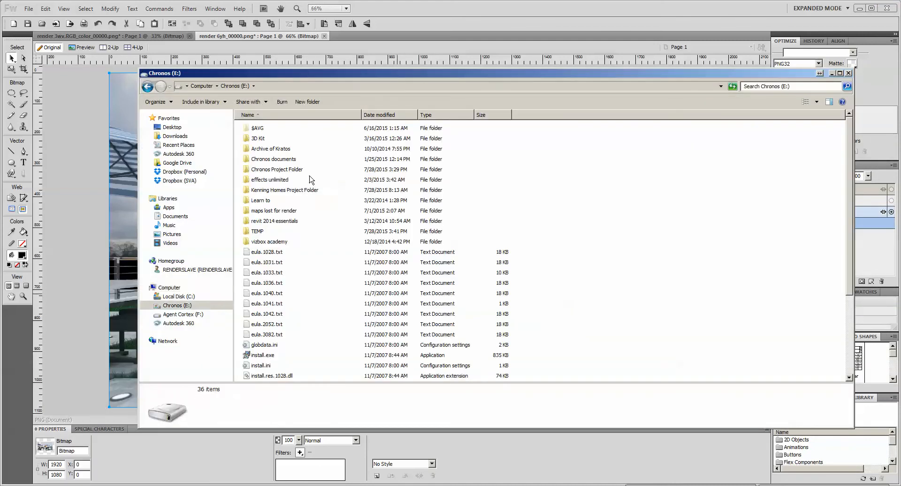
pyautogui.doubleClick(282, 169)
pyautogui.write('k')
pyautogui.press('Return')
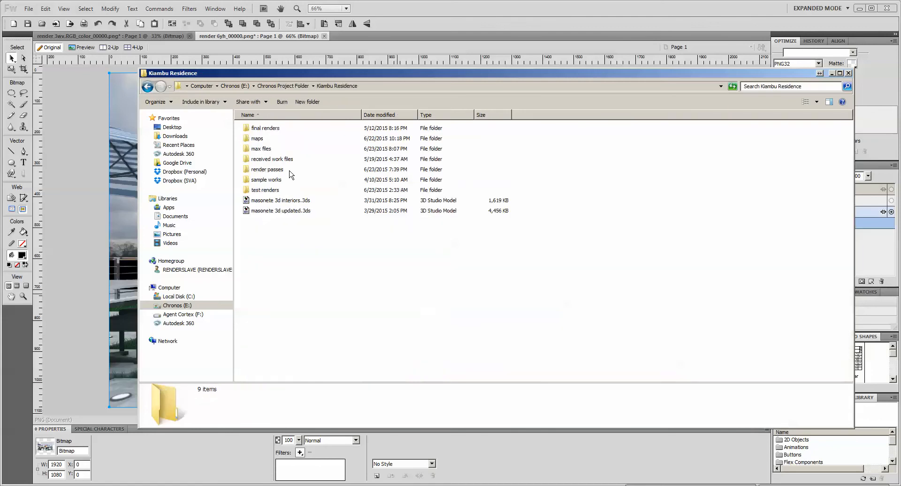
pyautogui.doubleClick(282, 128)
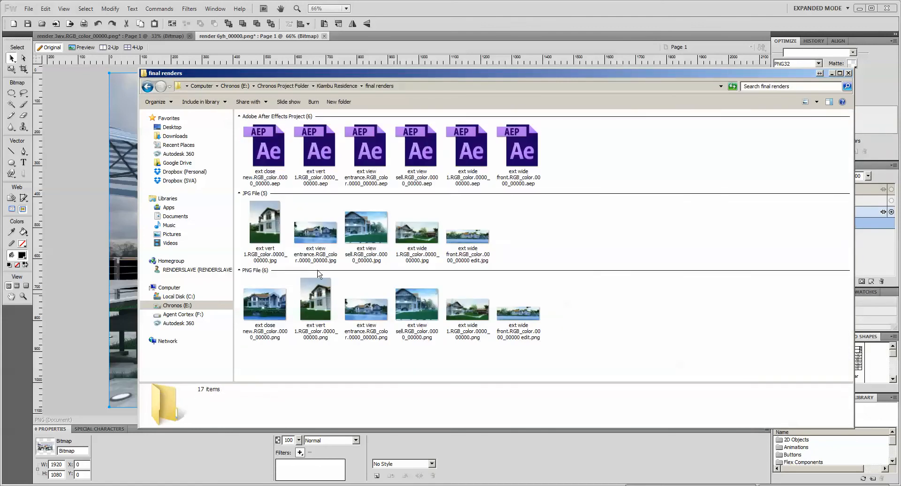
pyautogui.moveTo(417, 242)
pyautogui.mouseDown()
pyautogui.moveTo(424, 260)
pyautogui.moveTo(446, 148)
pyautogui.moveTo(507, 15)
pyautogui.moveTo(418, 241)
pyautogui.mouseUp()
pyautogui.click(425, 311)
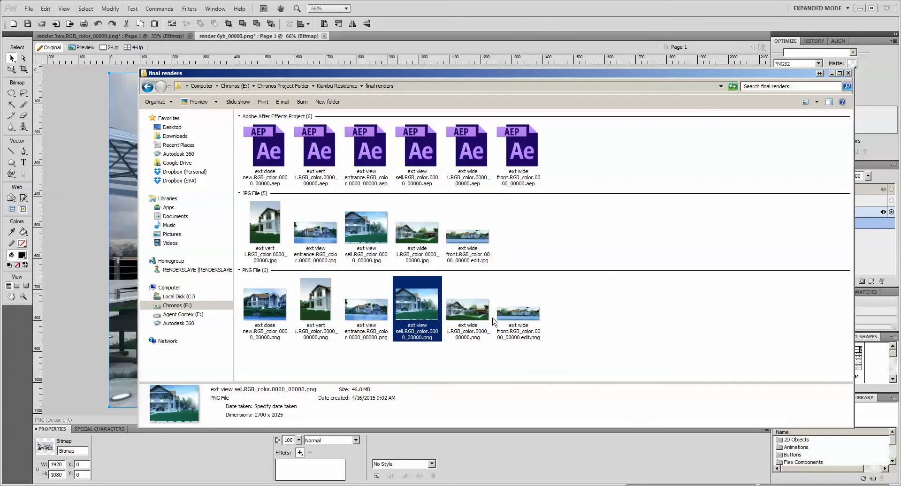
pyautogui.click(483, 336)
pyautogui.moveTo(469, 312); pyautogui.dragTo(472, 47)
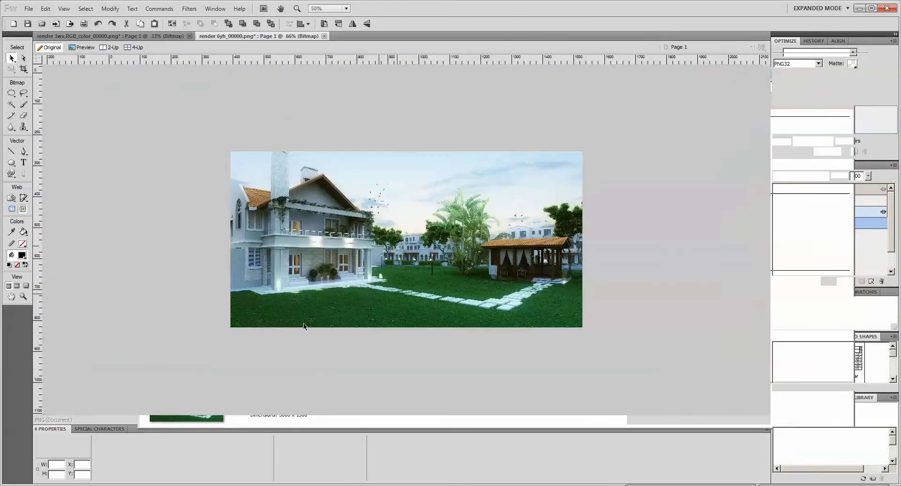
# Copy an Additive light glow bitmap from the house render into the terrace render and place it on the front-left floor light
pyautogui.hotkey('ctrl', '=')
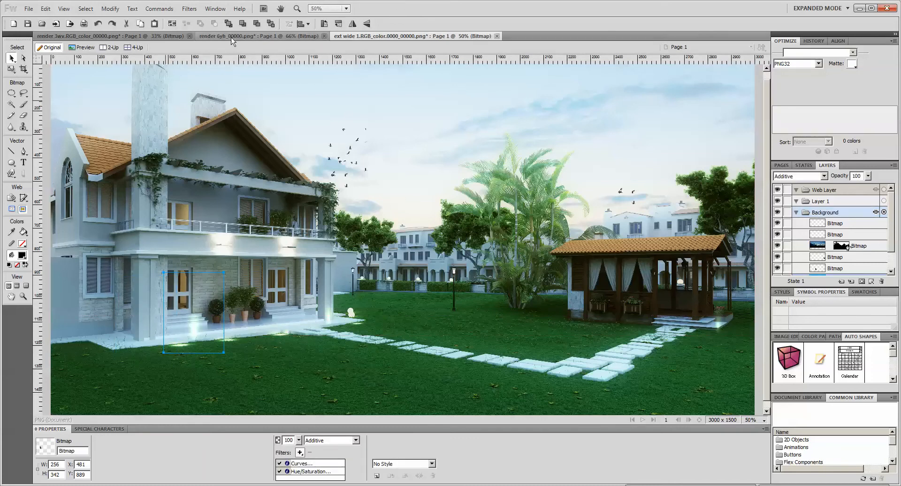
pyautogui.click(210, 36)
pyautogui.hotkey('ctrl', 'v')
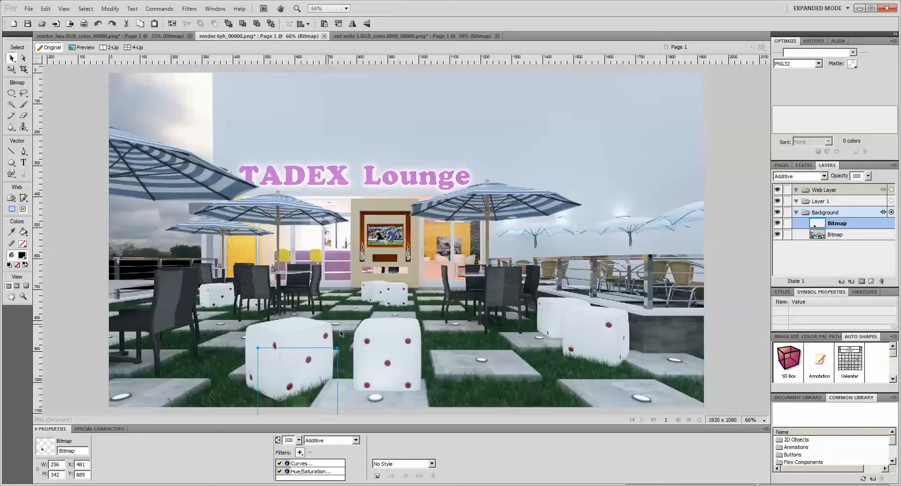
pyautogui.hotkey('ctrl', '-')
pyautogui.moveTo(328, 323); pyautogui.dragTo(190, 340)
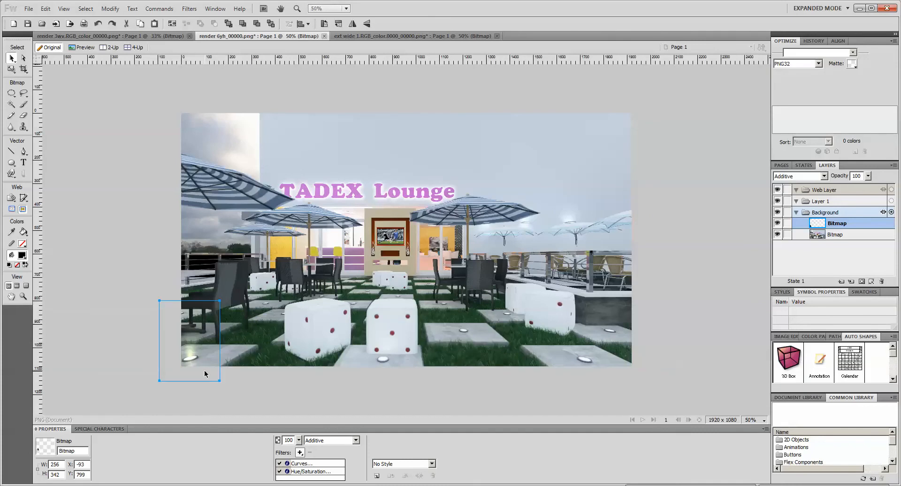
# Place copies of the full-size glow on the front-centre and front-right floor lights
pyautogui.hotkey('ctrl', 'shift', 'd')
pyautogui.moveTo(190, 355); pyautogui.dragTo(383, 358)
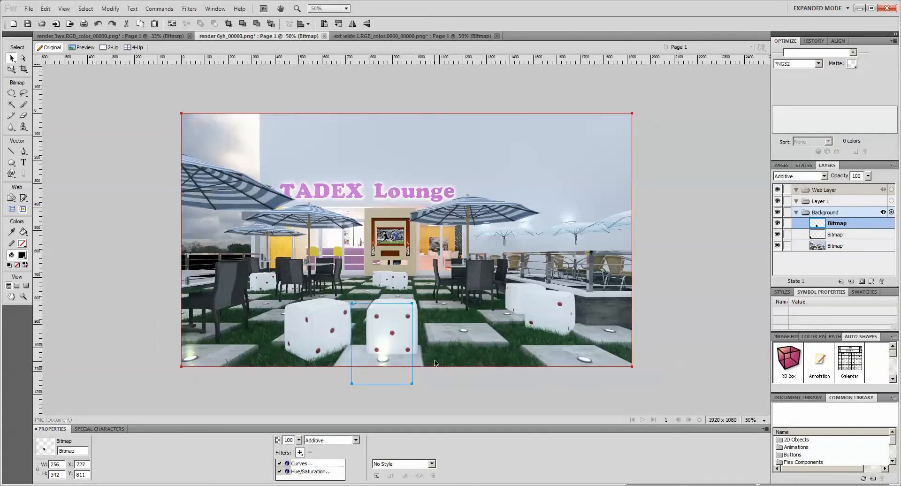
pyautogui.click(413, 364)
pyautogui.hotkey('ctrl', 'v')
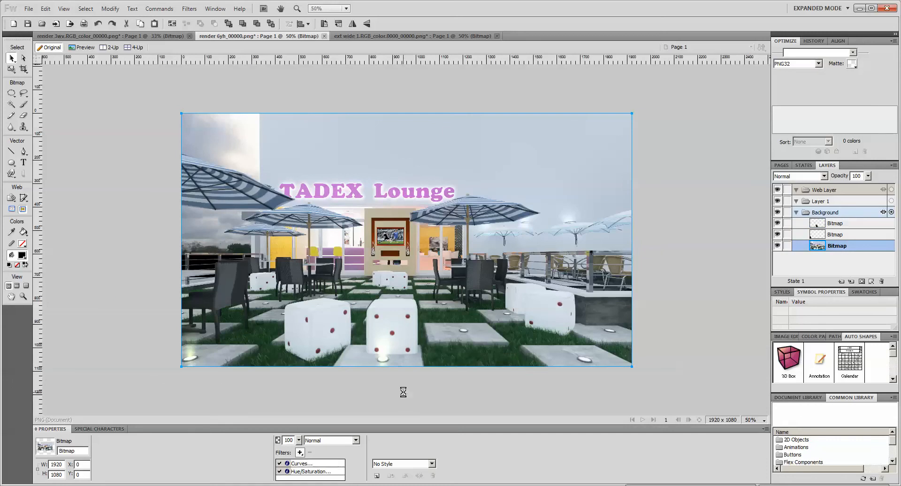
pyautogui.moveTo(544, 350); pyautogui.dragTo(581, 359)
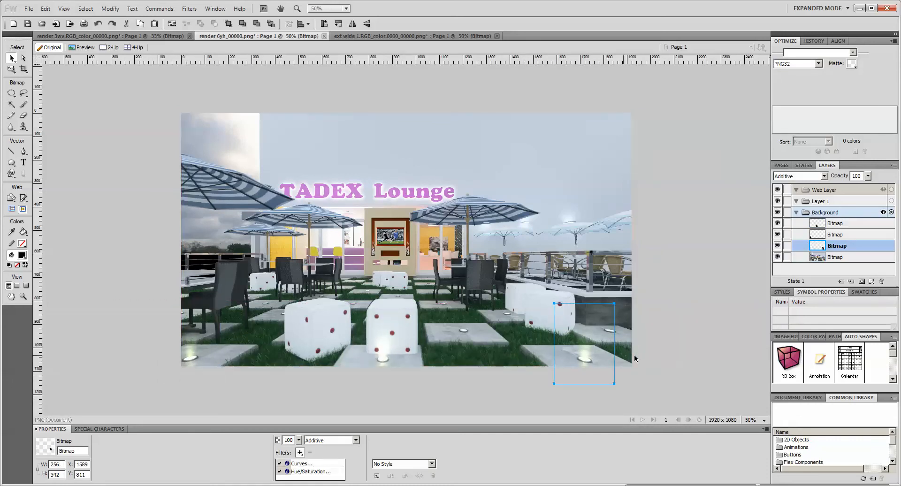
pyautogui.click(678, 361)
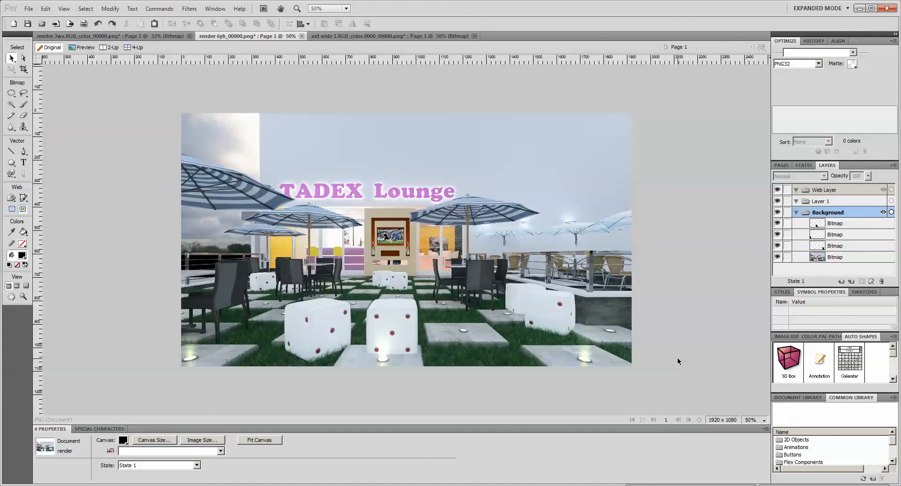
# Paste another glow, scale it to about 199 x 266 px, and place it on the floor light behind the left dice
pyautogui.hotkey('ctrl', 'v')
pyautogui.moveTo(190, 354); pyautogui.dragTo(267, 303)
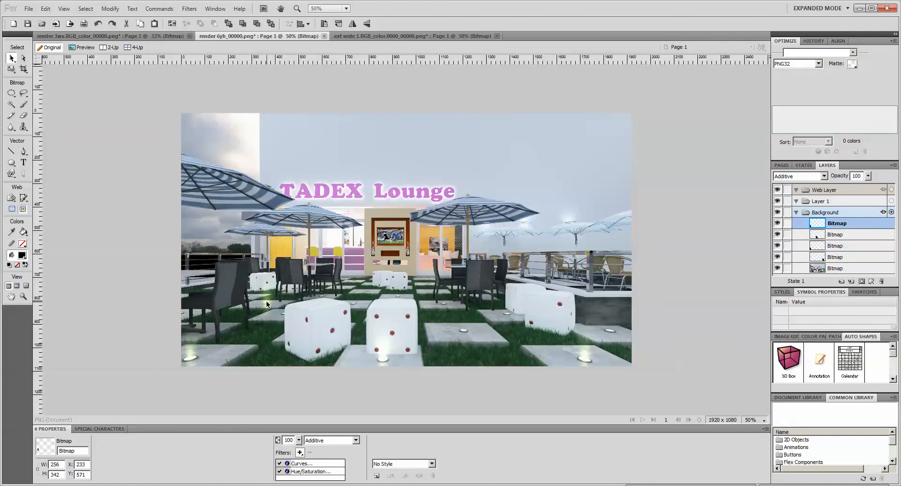
pyautogui.press('q')
pyautogui.moveTo(295, 246); pyautogui.dragTo(282, 265)
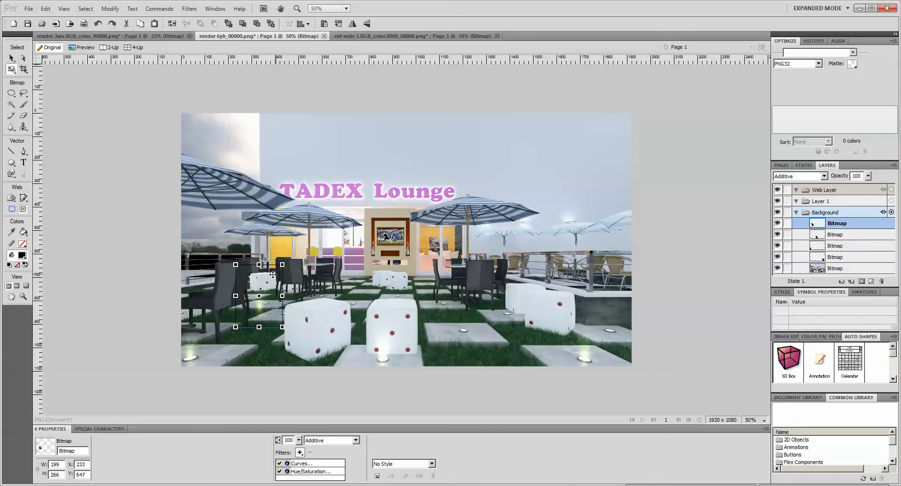
pyautogui.press('v')
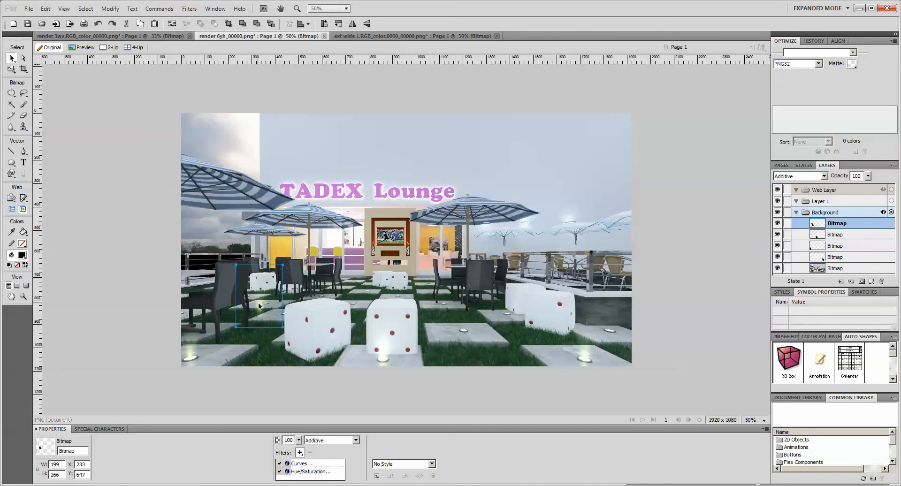
pyautogui.moveTo(261, 310); pyautogui.dragTo(267, 303)
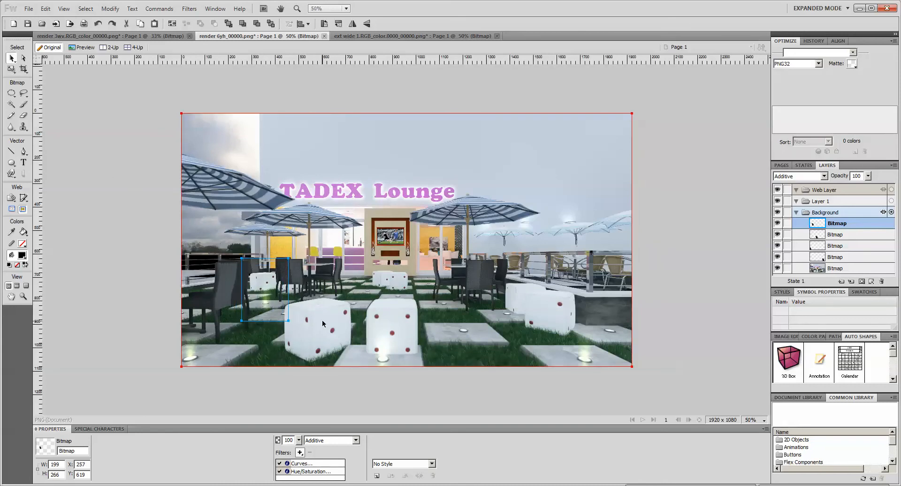
# Place copies of the reduced glow on the floor light right of the centre dice and the one beside the planter wall
pyautogui.moveTo(265, 298); pyautogui.dragTo(463, 324)
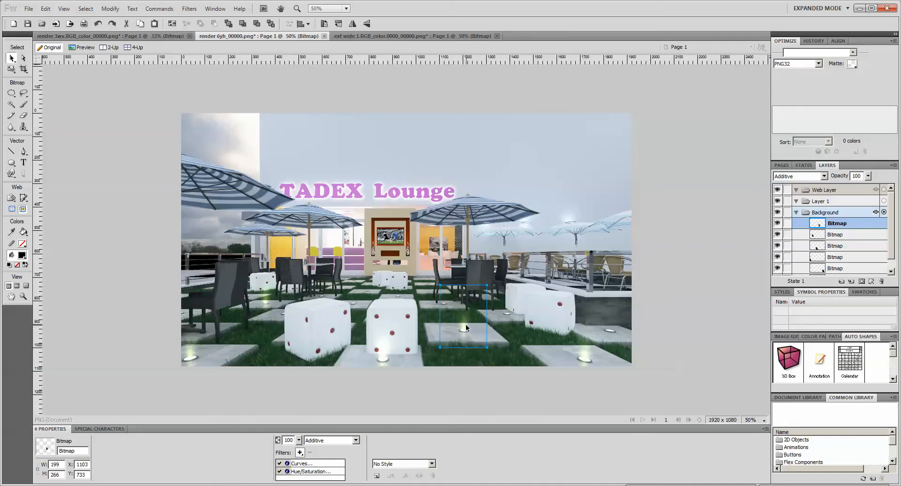
pyautogui.moveTo(467, 329); pyautogui.dragTo(613, 331)
pyautogui.hotkey('ctrl', 'z')
pyautogui.click(652, 322)
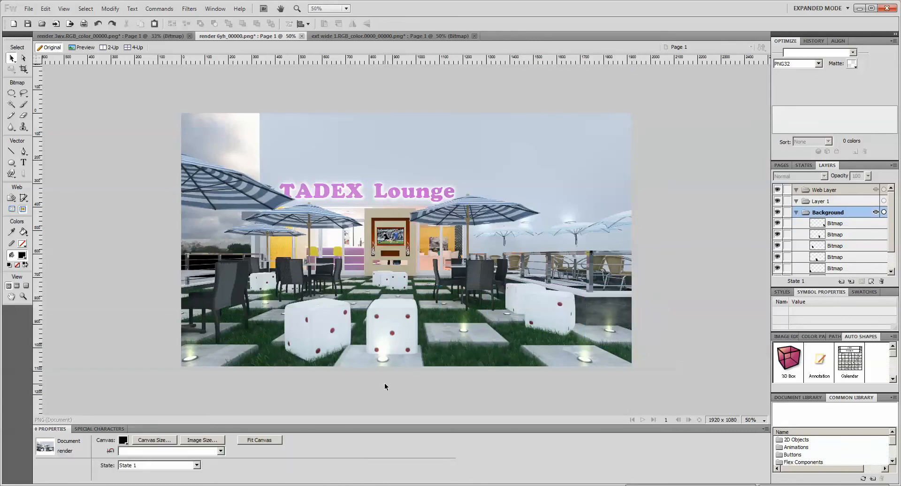
# Bring in render 6yh AO.png from the Shoprite lounge bar render passes folder as the top bitmap and set its blend mode to Multiply
pyautogui.click(307, 336)
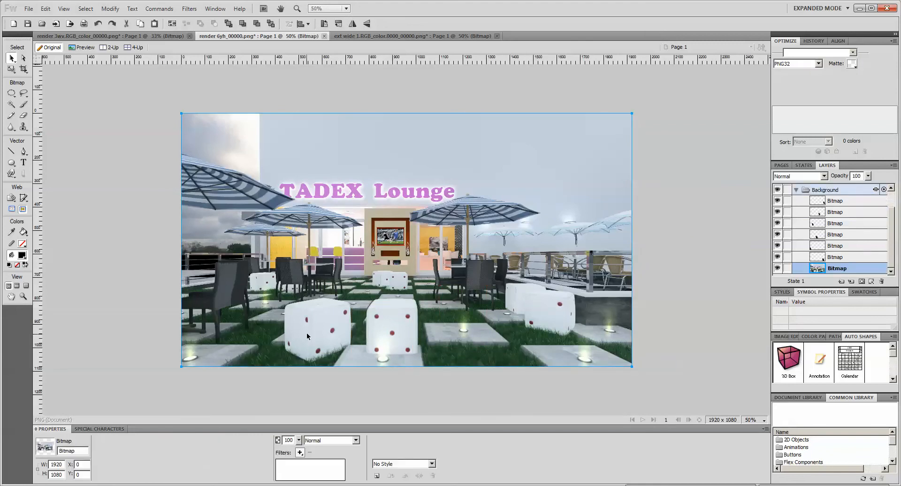
pyautogui.click(58, 485)
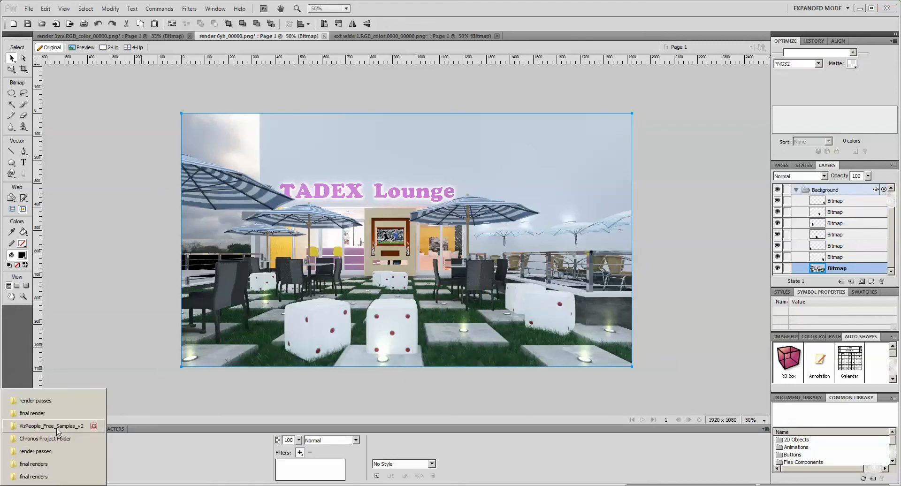
pyautogui.click(58, 401)
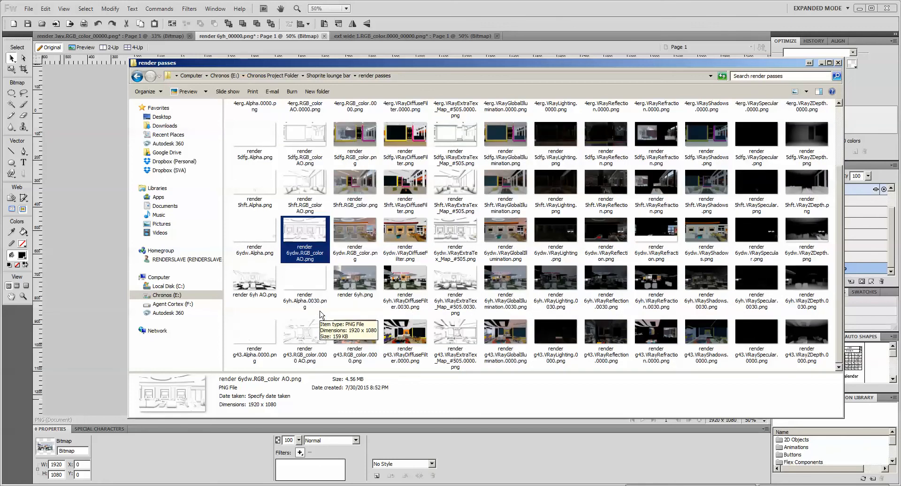
pyautogui.moveTo(255, 280); pyautogui.dragTo(113, 299)
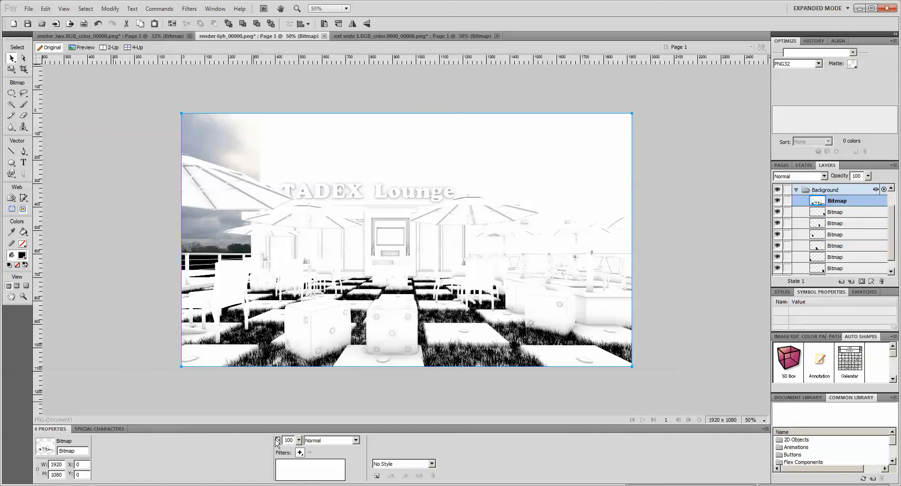
pyautogui.click(341, 441)
pyautogui.click(339, 291)
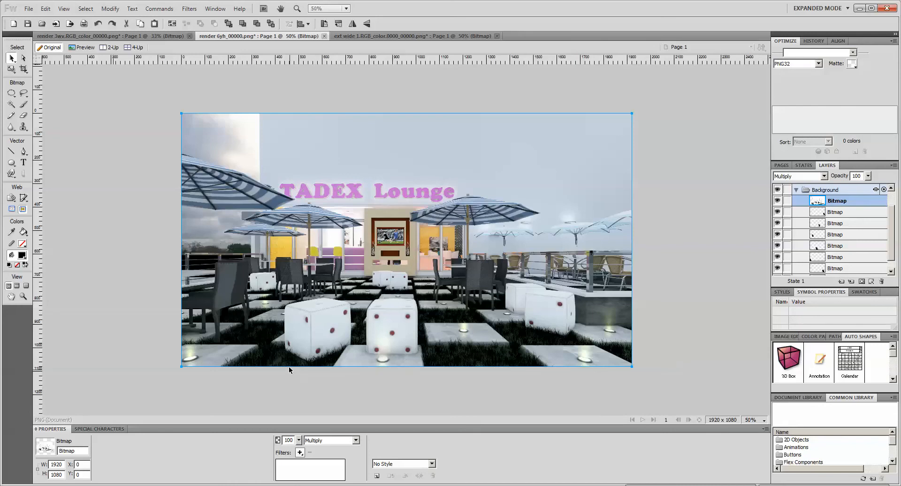
# Erase the ambient occlusion bitmap over the terrace grass using a round Eraser of size 100 and edge 69
pyautogui.hotkey('ctrl', '=')
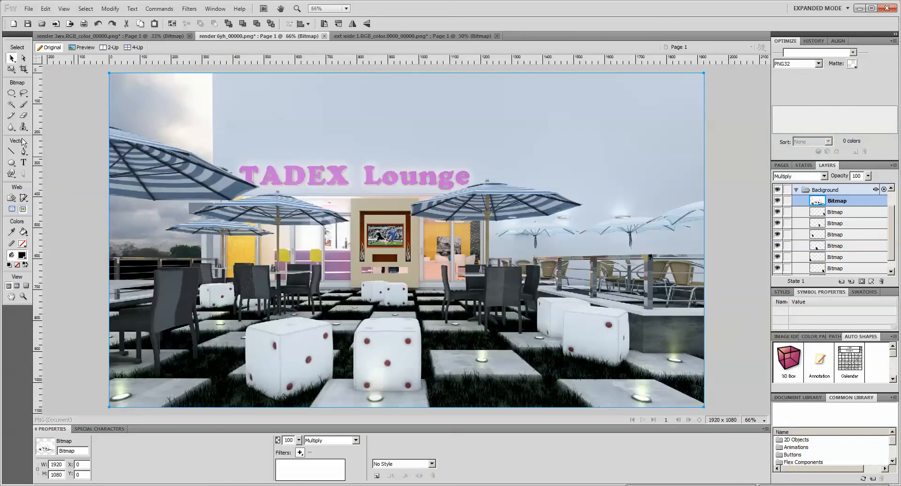
pyautogui.click(23, 116)
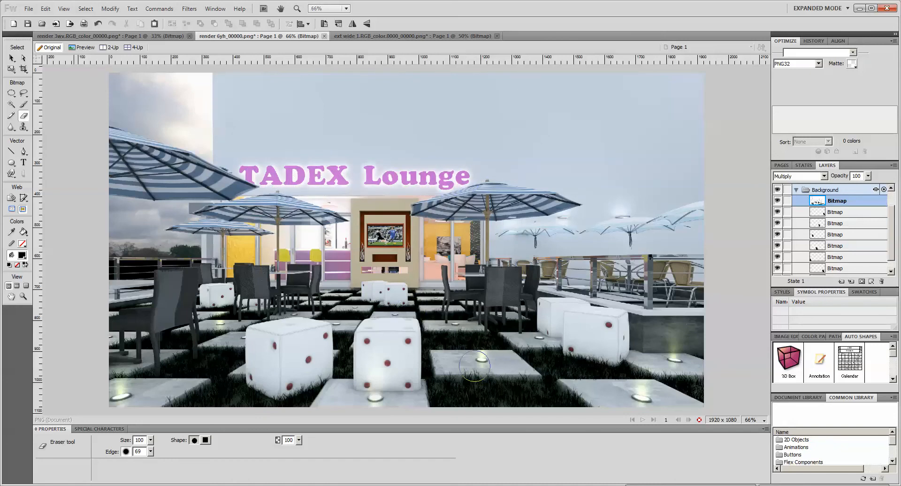
pyautogui.moveTo(474, 366)
pyautogui.mouseDown()
pyautogui.moveTo(521, 362)
pyautogui.moveTo(442, 367)
pyautogui.moveTo(619, 370)
pyautogui.moveTo(565, 357)
pyautogui.moveTo(677, 375)
pyautogui.moveTo(711, 368)
pyautogui.moveTo(694, 377)
pyautogui.moveTo(712, 386)
pyautogui.moveTo(617, 404)
pyautogui.moveTo(398, 392)
pyautogui.moveTo(404, 366)
pyautogui.moveTo(482, 360)
pyautogui.moveTo(424, 346)
pyautogui.moveTo(519, 315)
pyautogui.mouseUp()
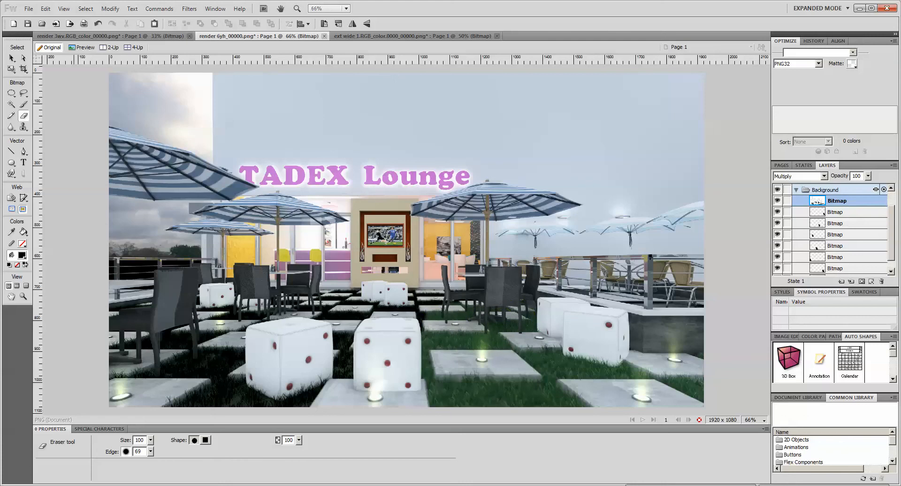
pyautogui.moveTo(414, 314)
pyautogui.mouseDown()
pyautogui.moveTo(472, 311)
pyautogui.moveTo(348, 305)
pyautogui.moveTo(315, 315)
pyautogui.moveTo(403, 320)
pyautogui.moveTo(296, 320)
pyautogui.moveTo(357, 320)
pyautogui.moveTo(373, 337)
pyautogui.moveTo(330, 359)
pyautogui.moveTo(296, 345)
pyautogui.moveTo(356, 370)
pyautogui.moveTo(321, 380)
pyautogui.moveTo(341, 382)
pyautogui.moveTo(276, 391)
pyautogui.moveTo(306, 395)
pyautogui.moveTo(173, 401)
pyautogui.moveTo(204, 381)
pyautogui.moveTo(158, 384)
pyautogui.moveTo(150, 368)
pyautogui.moveTo(275, 349)
pyautogui.moveTo(127, 362)
pyautogui.moveTo(101, 382)
pyautogui.moveTo(206, 352)
pyautogui.moveTo(205, 334)
pyautogui.moveTo(232, 331)
pyautogui.moveTo(97, 333)
pyautogui.moveTo(242, 323)
pyautogui.moveTo(179, 319)
pyautogui.moveTo(266, 315)
pyautogui.moveTo(123, 318)
pyautogui.moveTo(283, 313)
pyautogui.moveTo(291, 304)
pyautogui.moveTo(193, 307)
pyautogui.moveTo(213, 297)
pyautogui.moveTo(379, 304)
pyautogui.moveTo(451, 324)
pyautogui.moveTo(309, 390)
pyautogui.moveTo(277, 395)
pyautogui.moveTo(133, 397)
pyautogui.moveTo(114, 357)
pyautogui.mouseUp()
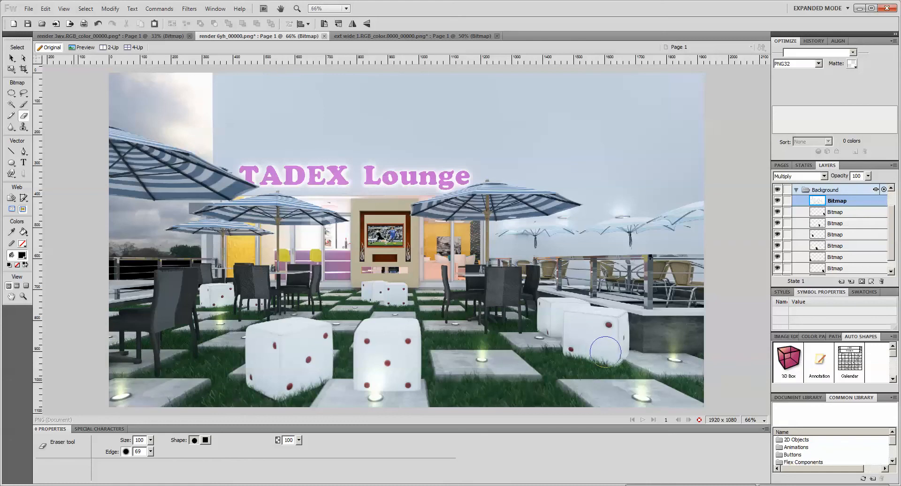
pyautogui.hotkey('ctrl', '-')
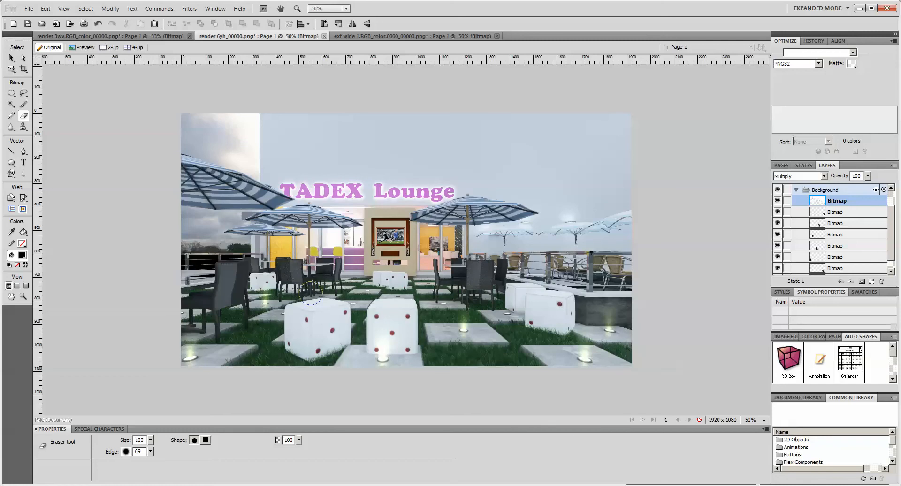
# Duplicate the glow right of the centre dice, scale it to about 107 x 143 px, and place it on the floor light by the right-hand table
pyautogui.click(12, 58)
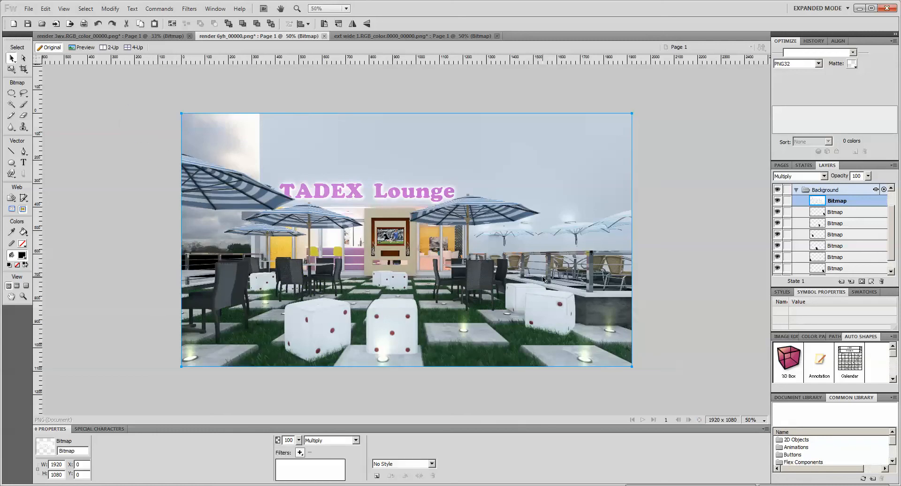
pyautogui.click(466, 328)
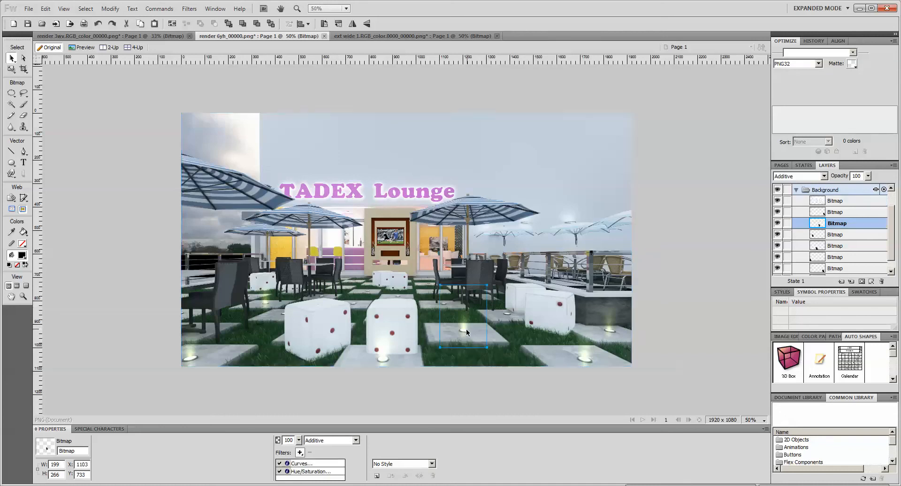
pyautogui.hotkey('ctrl', '=')
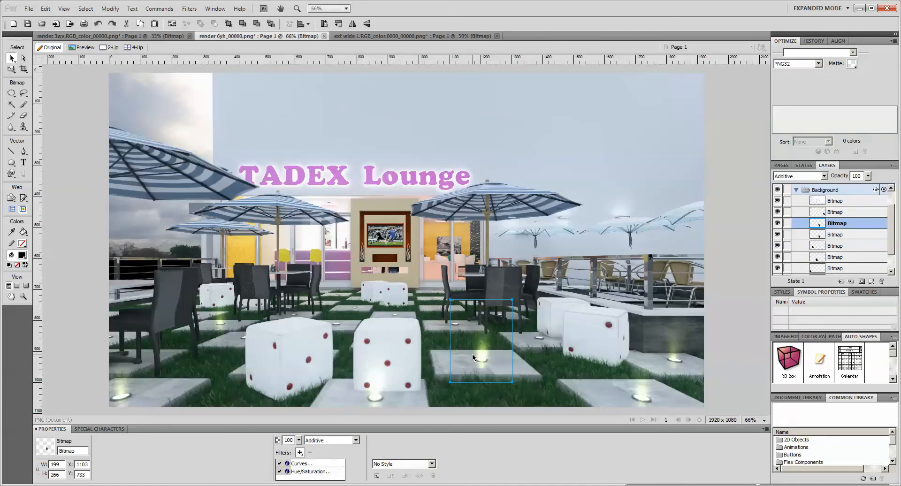
pyautogui.moveTo(473, 353); pyautogui.dragTo(445, 316)
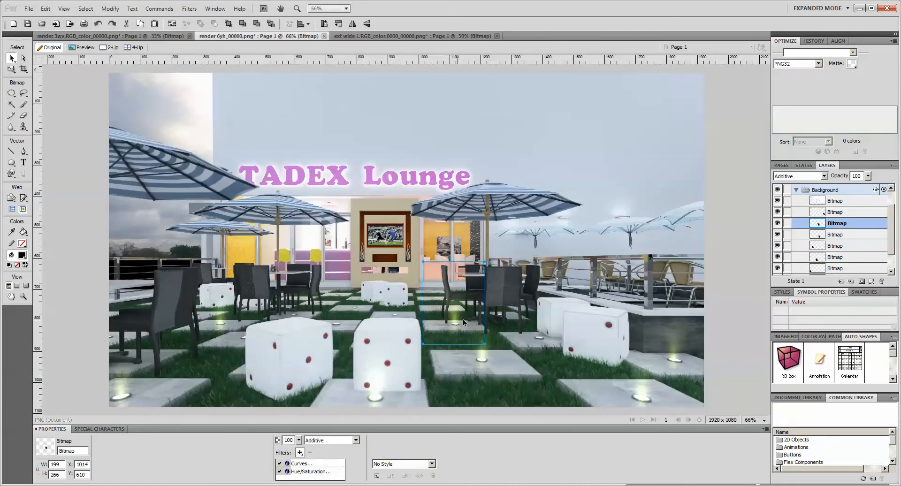
pyautogui.press('q')
pyautogui.moveTo(484, 261); pyautogui.dragTo(455, 298)
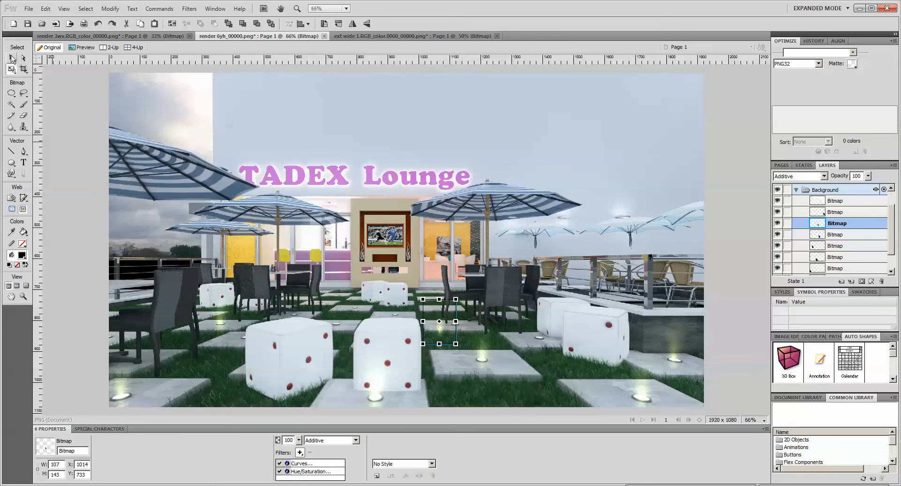
pyautogui.click(12, 58)
pyautogui.moveTo(440, 334); pyautogui.dragTo(456, 326)
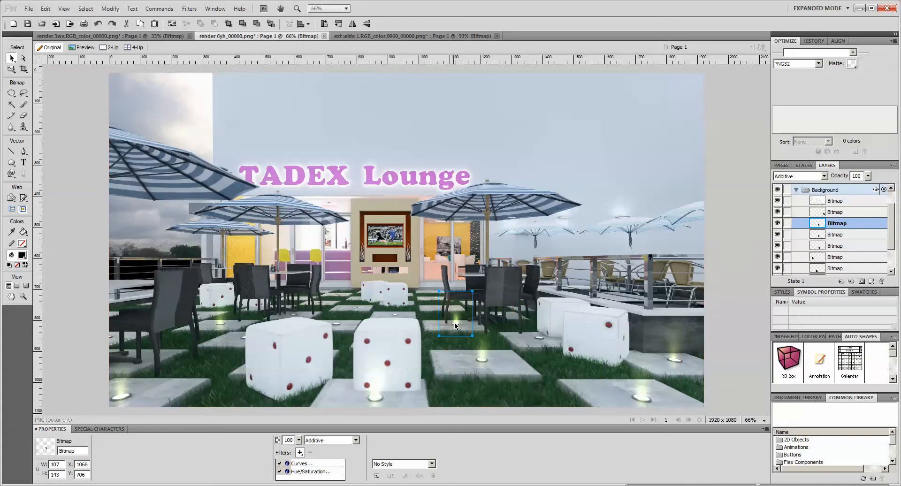
# Place a copy of the small glow on the floor light beside the right-hand pair of dice
pyautogui.moveTo(455, 325); pyautogui.dragTo(538, 334)
pyautogui.hotkey('ctrl', '=')
pyautogui.hotkey('ctrl', '=')
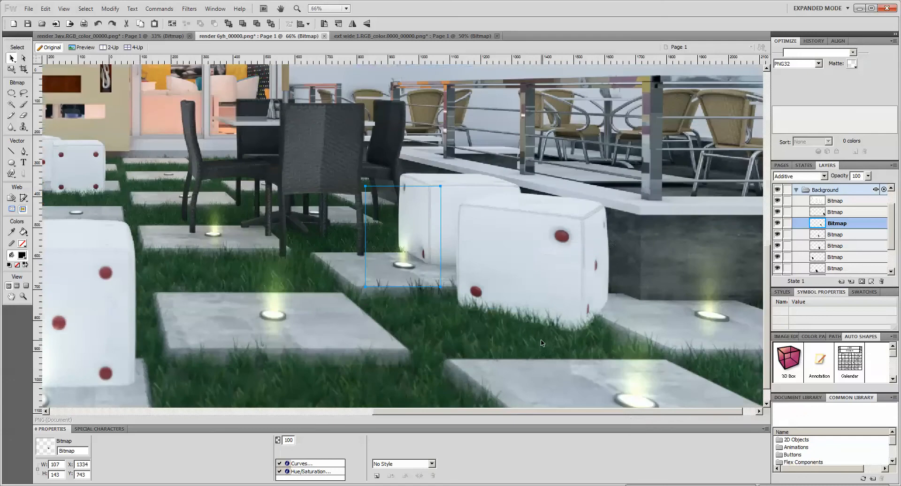
# Fine-tune the small glow's position on the floor light beside the right-hand pair of dice
pyautogui.moveTo(405, 255); pyautogui.dragTo(403, 260)
pyautogui.hotkey('ctrl', '-')
pyautogui.hotkey('ctrl', '-')
# Move the Multiply ambient occlusion bitmap directly above the base render in the layer stack and lock it
pyautogui.click(507, 340)
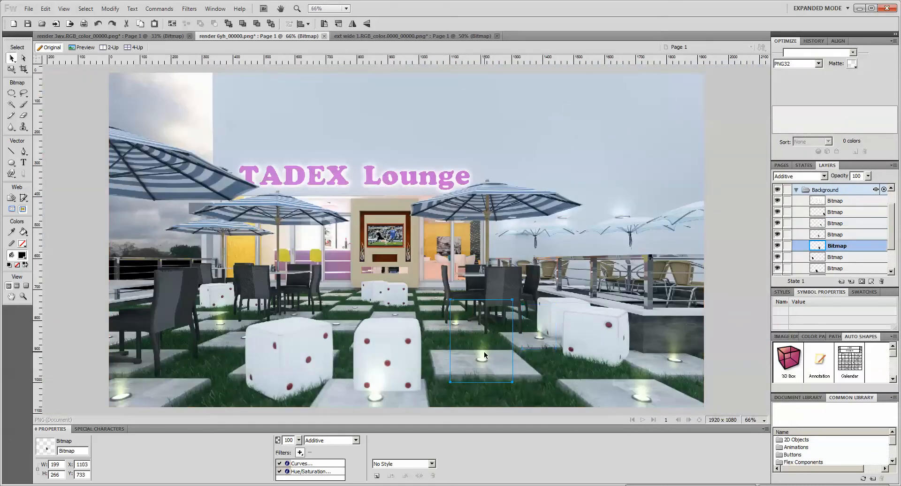
pyautogui.click(531, 364)
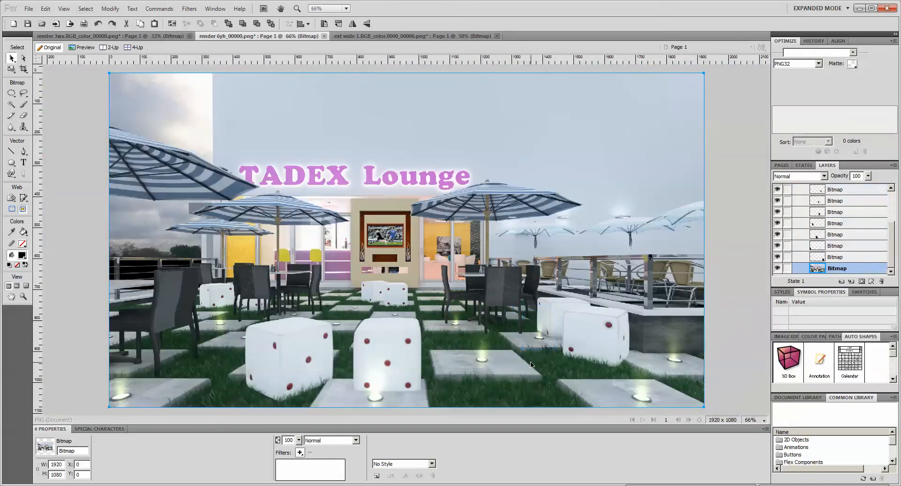
pyautogui.click(539, 337)
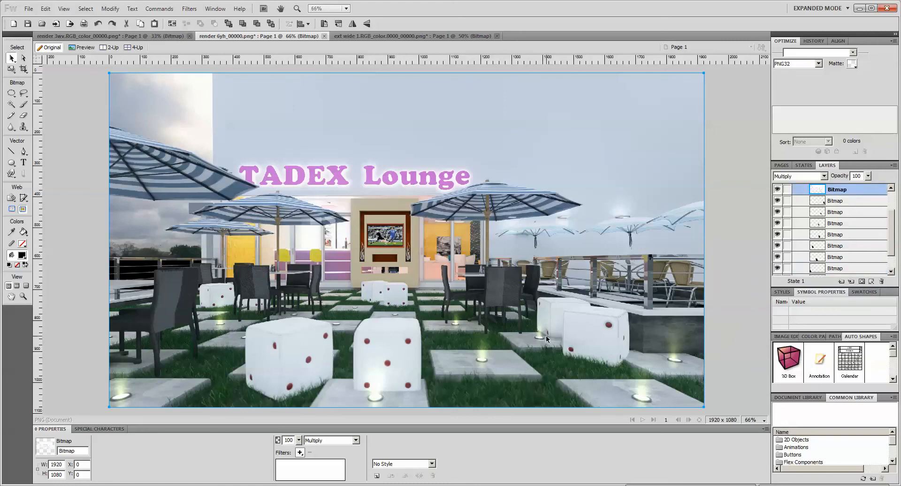
pyautogui.click(542, 359)
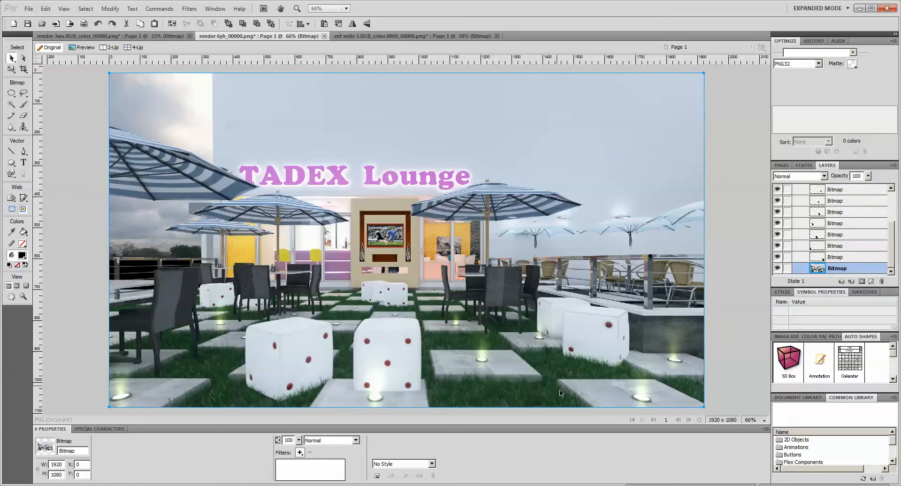
pyautogui.click(553, 336)
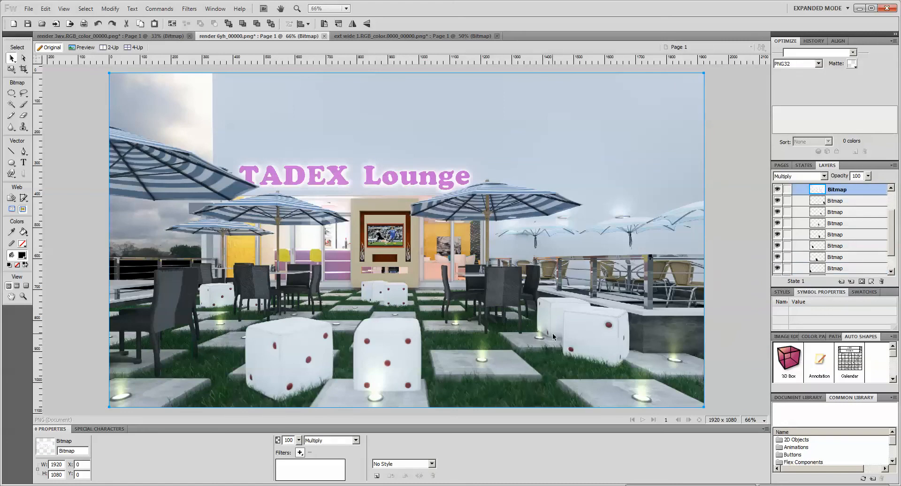
pyautogui.scroll(3, 789, 256)
pyautogui.moveTo(839, 225); pyautogui.dragTo(817, 262)
pyautogui.click(785, 259)
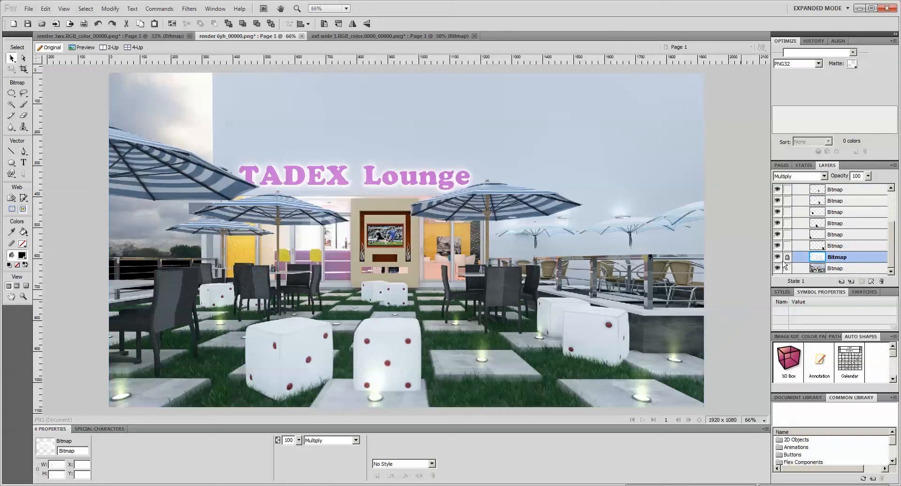
# Place a copy of the small glow on the floor light between and behind the left and centre front dice
pyautogui.click(549, 345)
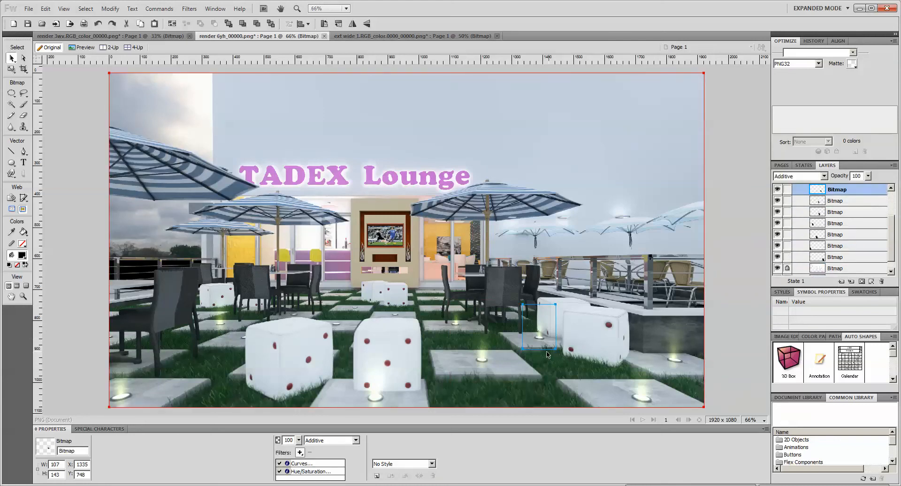
pyautogui.moveTo(548, 354); pyautogui.dragTo(337, 326)
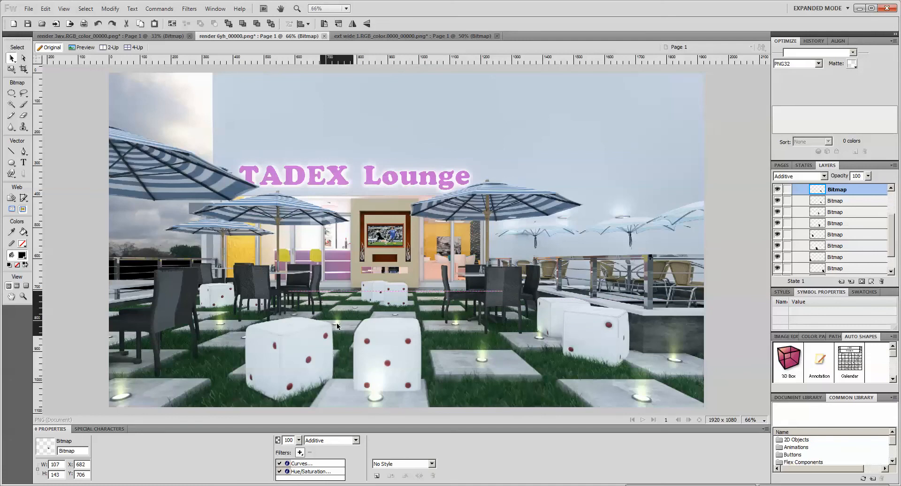
pyautogui.click(372, 381)
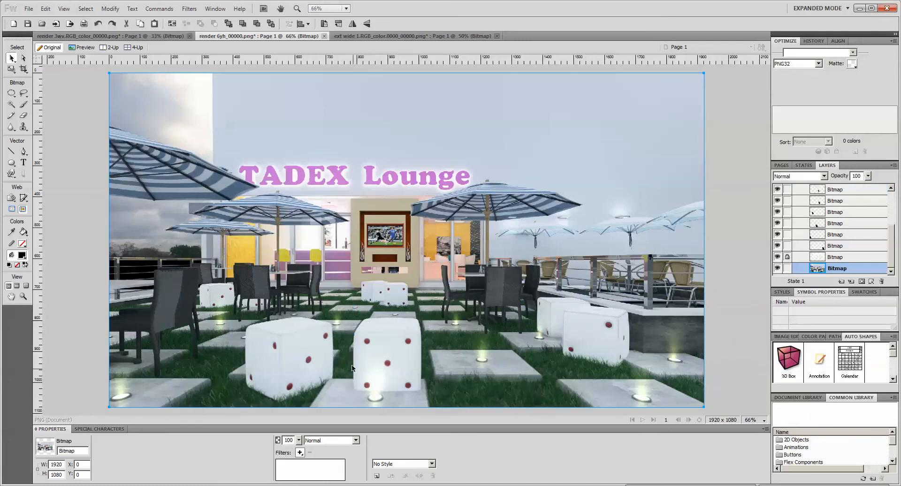
# Copy the small glow onto the floor light behind the centre front dice and align it with the fixture
pyautogui.click(337, 323)
pyautogui.moveTo(337, 325); pyautogui.dragTo(390, 309)
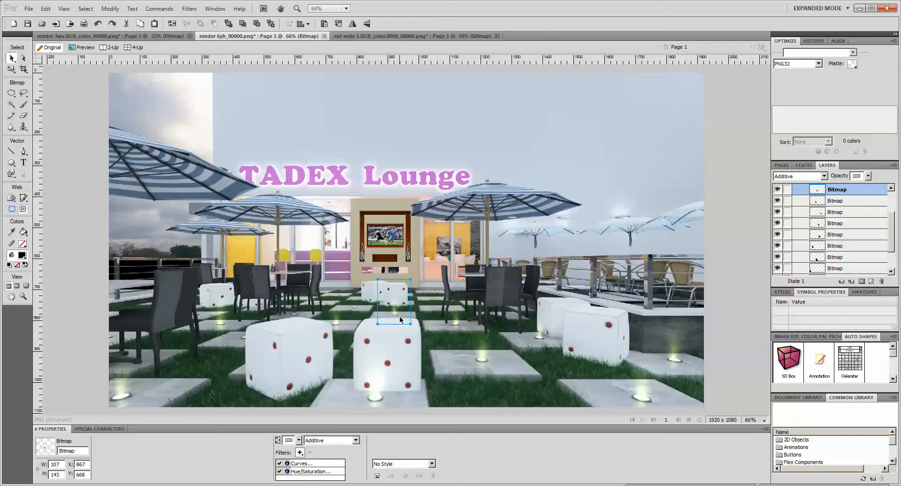
pyautogui.hotkey('ctrl', '1')
pyautogui.moveTo(404, 257); pyautogui.dragTo(403, 257)
pyautogui.click(441, 275)
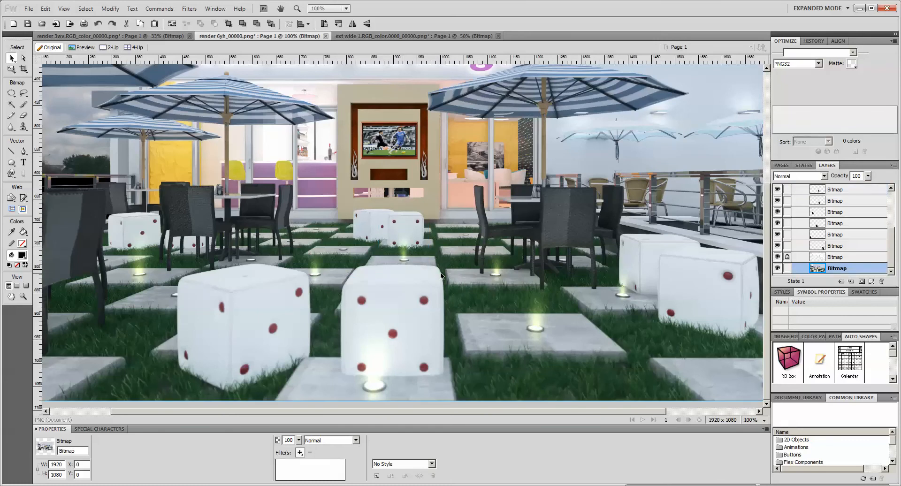
# Copy the small glow to the floor light left of the rear dice pair and scale it to about 79 x 106 px
pyautogui.keyDown('alt'); pyautogui.moveTo(409, 271); pyautogui.dragTo(343, 245); pyautogui.keyUp('alt')
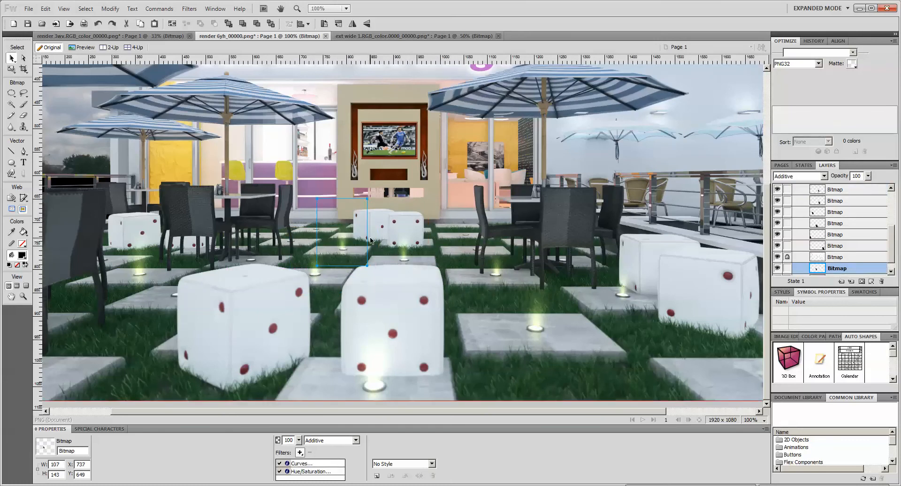
pyautogui.press('q')
pyautogui.moveTo(368, 197); pyautogui.dragTo(354, 215)
pyautogui.click(11, 59)
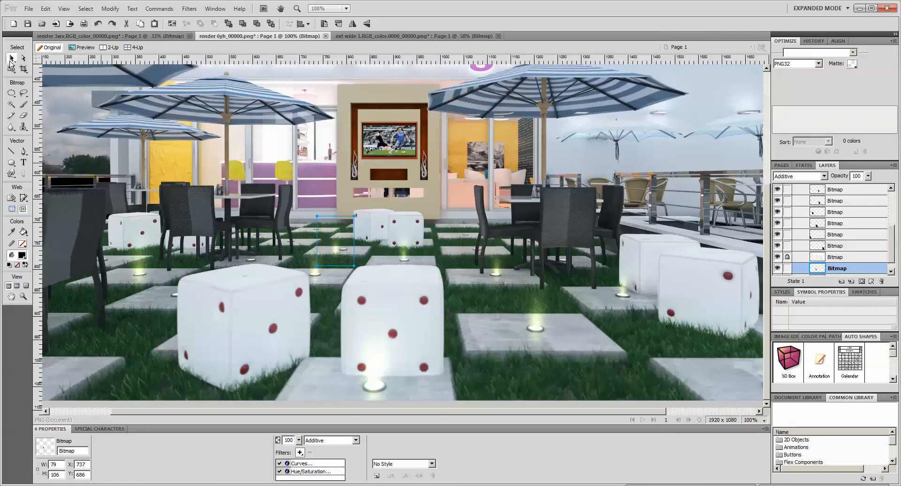
pyautogui.click(381, 268)
pyautogui.click(392, 296)
# Add a Curves filter to the base render with an S-shaped RGB curve, setting the shadow point to input 76, output 56
pyautogui.hotkey('ctrl', '5')
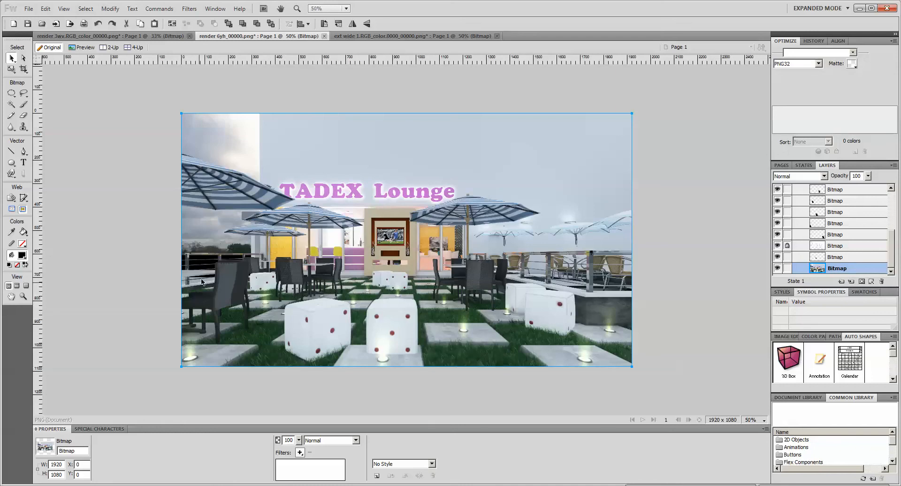
pyautogui.click(682, 269)
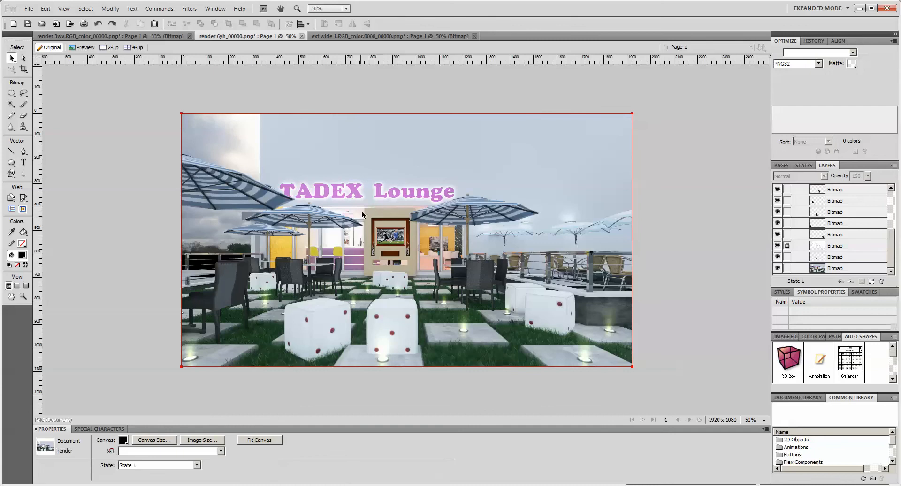
pyautogui.click(610, 338)
pyautogui.click(300, 453)
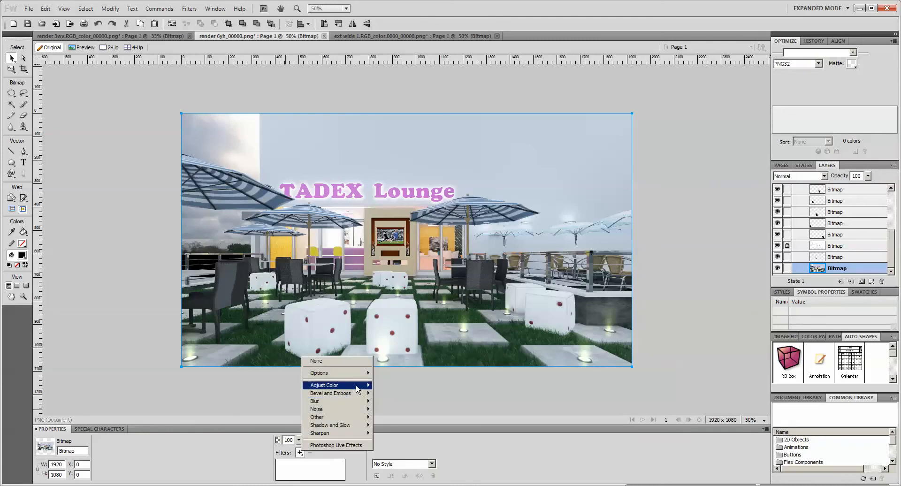
pyautogui.moveTo(358, 387)
pyautogui.click(416, 409)
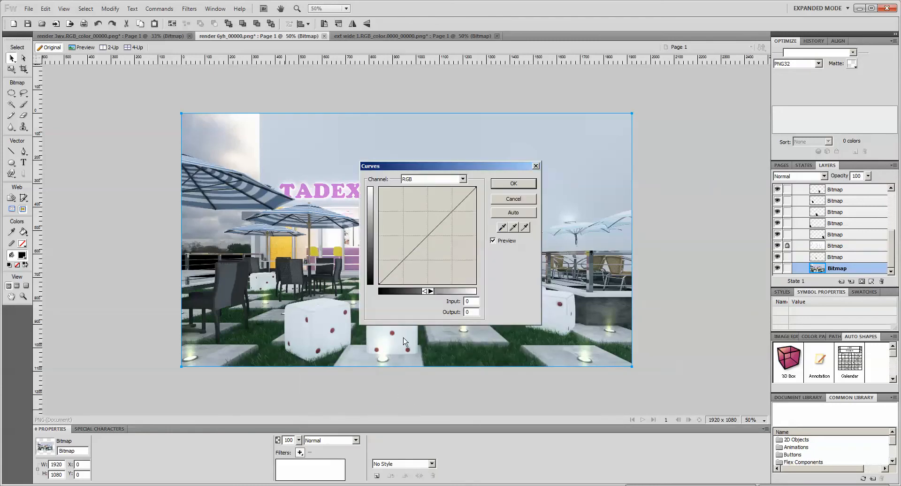
pyautogui.moveTo(450, 216); pyautogui.dragTo(447, 208)
pyautogui.moveTo(403, 262); pyautogui.dragTo(408, 262)
pyautogui.moveTo(448, 172); pyautogui.dragTo(762, 162)
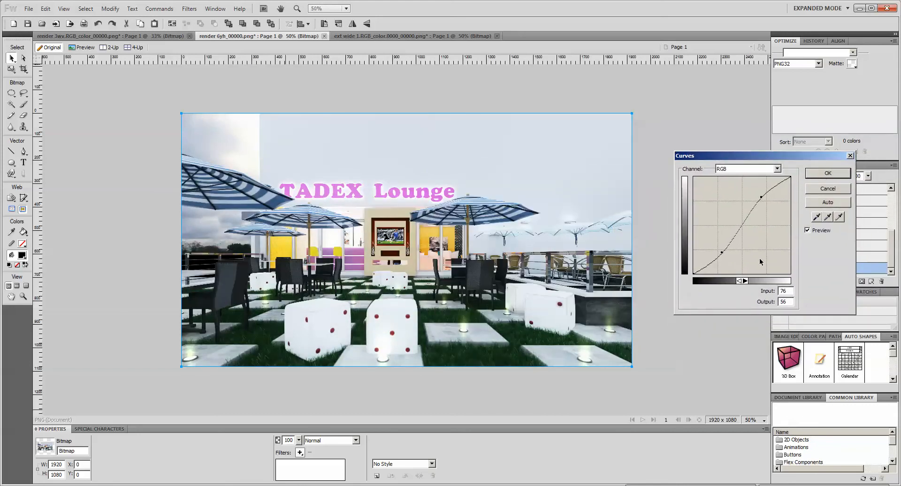
# Compare the terrace render with and without the Curves adjustment
pyautogui.click(822, 232)
pyautogui.click(822, 235)
pyautogui.click(822, 234)
pyautogui.click(821, 230)
pyautogui.click(822, 232)
# Look through the final render folders of the Banana High Rise and Kiambu Residence projects, then return to the Curves adjustment
pyautogui.rightClick(62, 484)
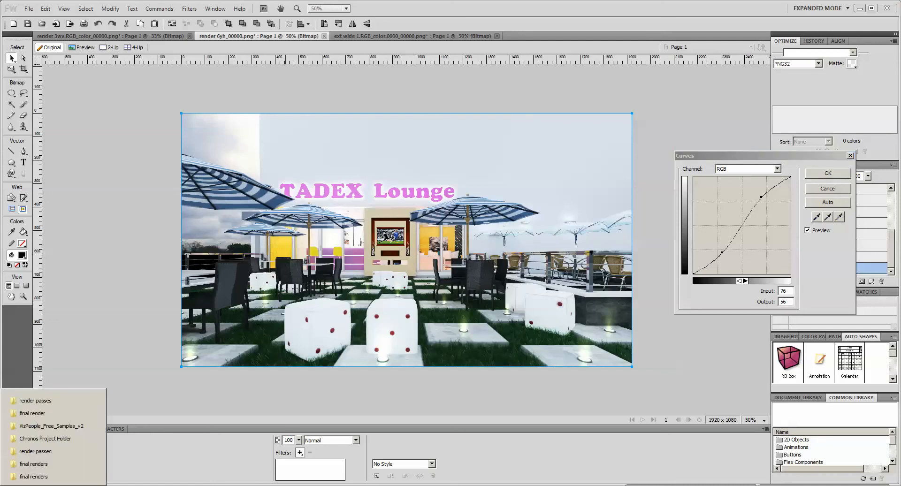
pyautogui.click(61, 411)
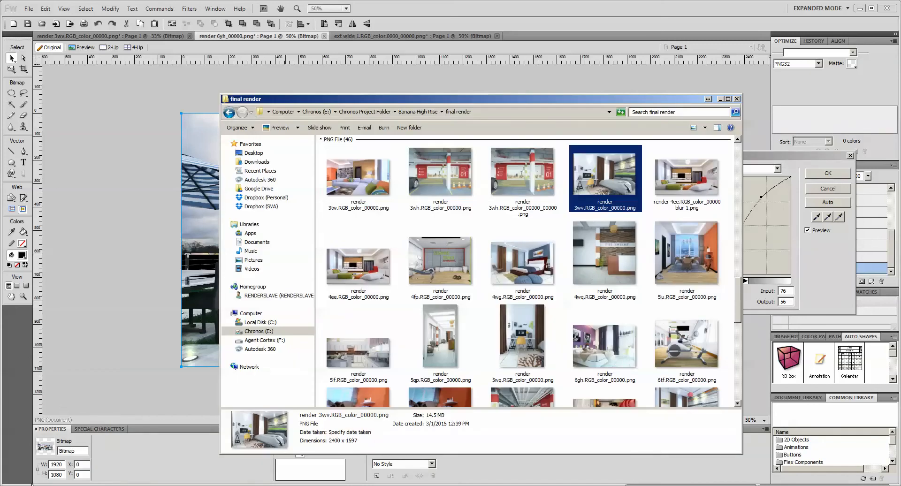
pyautogui.rightClick(62, 483)
pyautogui.click(60, 473)
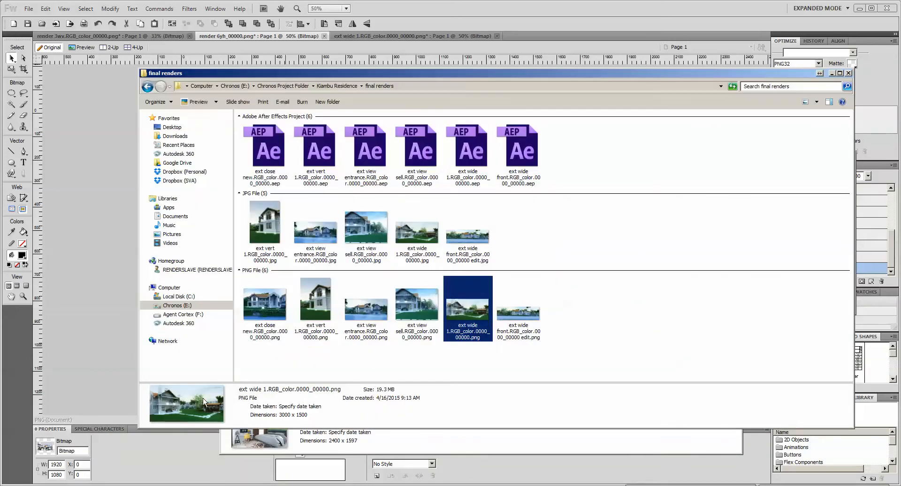
pyautogui.click(848, 73)
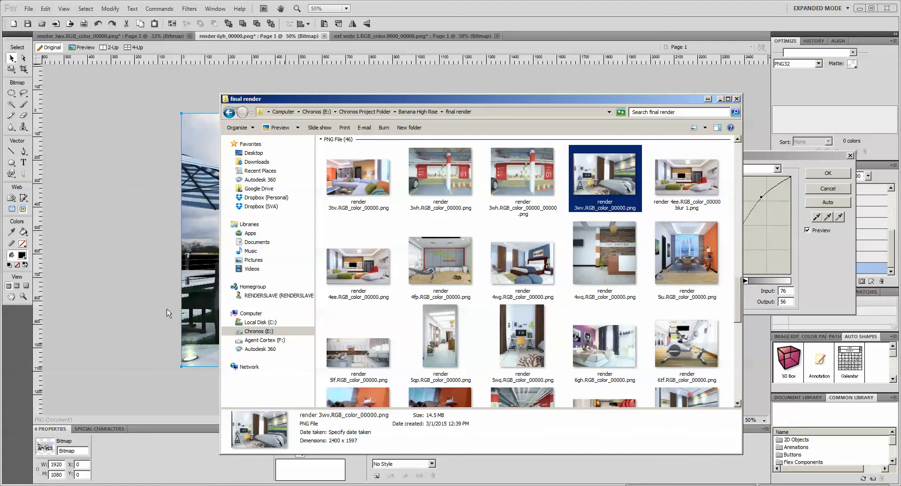
pyautogui.click(156, 261)
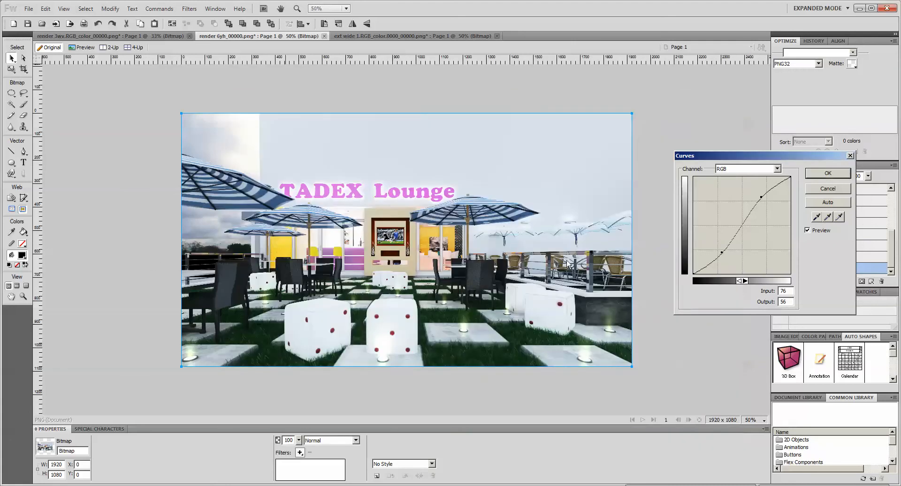
# Check the S-curve's effect on the sky, umbrellas and grass by toggling its preview
pyautogui.click(569, 183)
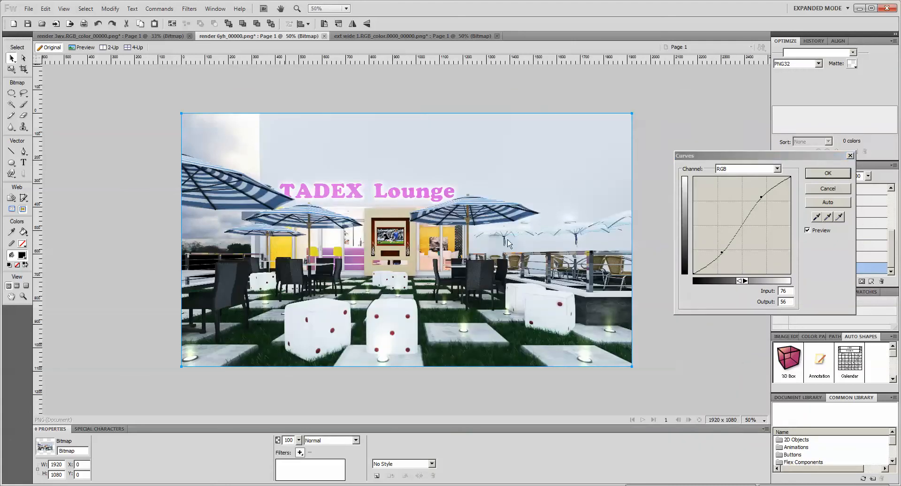
pyautogui.click(817, 233)
pyautogui.click(817, 233)
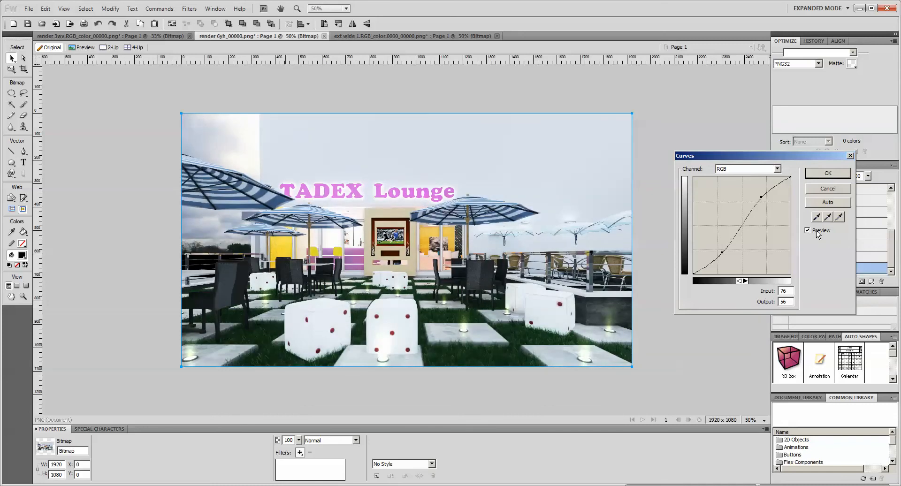
pyautogui.click(817, 233)
pyautogui.click(817, 233)
pyautogui.click(817, 234)
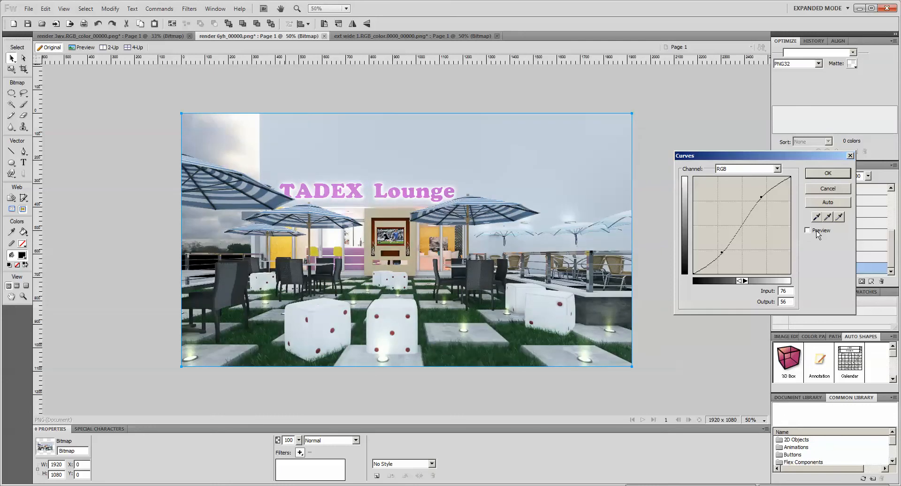
pyautogui.click(817, 233)
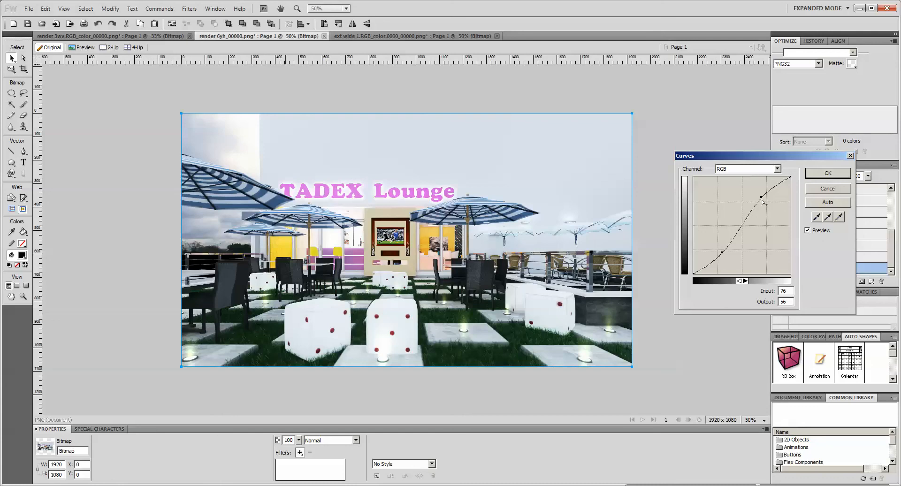
# Soften the RGB curve with points at input 206, output 216 and input 53, output 34, and apply it to the base render
pyautogui.moveTo(761, 198); pyautogui.dragTo(772, 193)
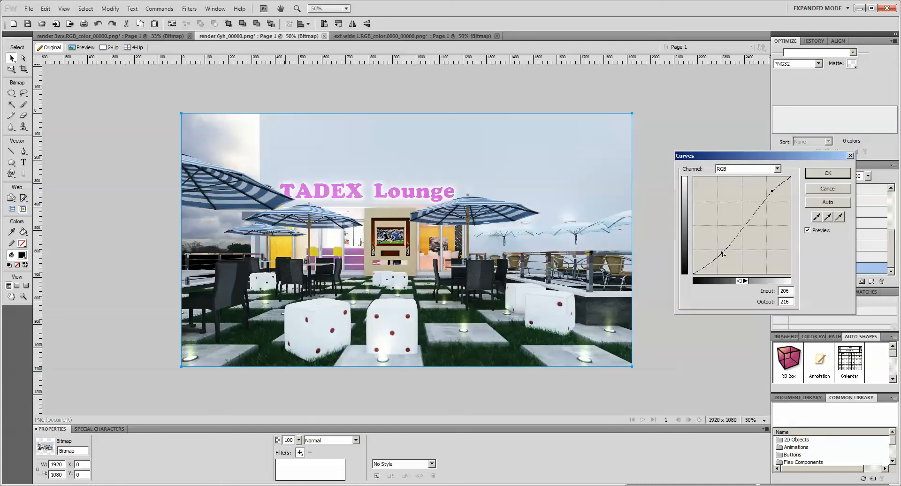
pyautogui.moveTo(723, 253); pyautogui.dragTo(713, 262)
pyautogui.click(820, 232)
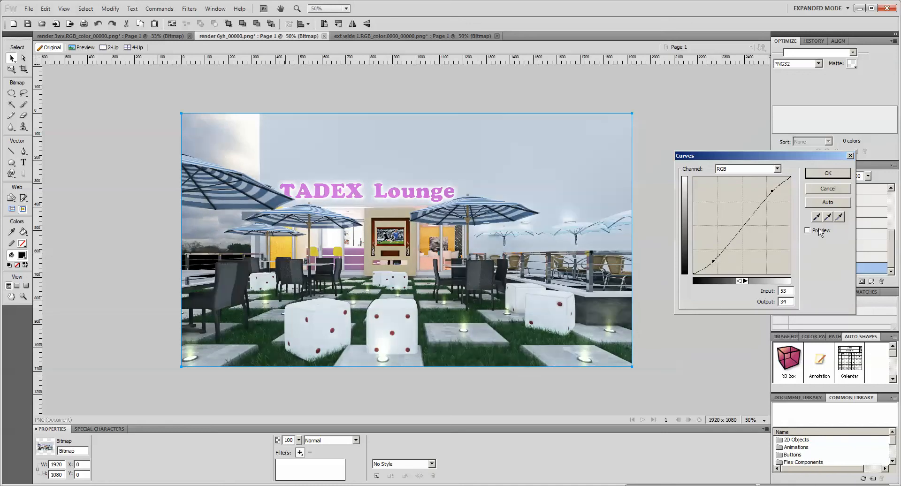
pyautogui.click(820, 232)
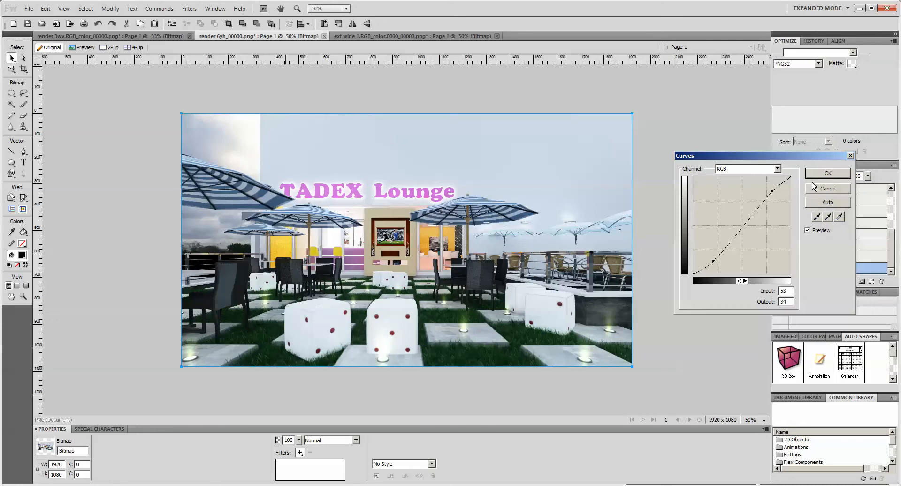
pyautogui.click(828, 174)
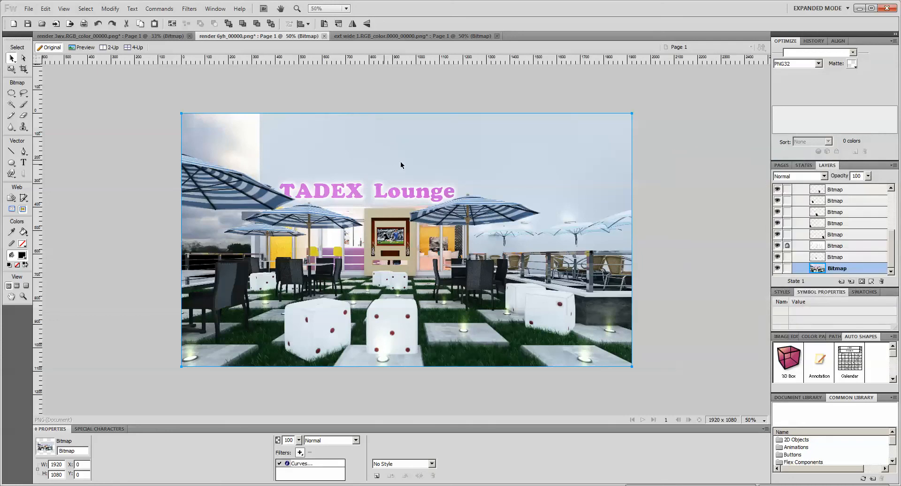
# Open render g43.RGB_color.0000_00000.png from the Shoprite lounge bar final renders folder as a separate document at 66% zoom
pyautogui.click(404, 36)
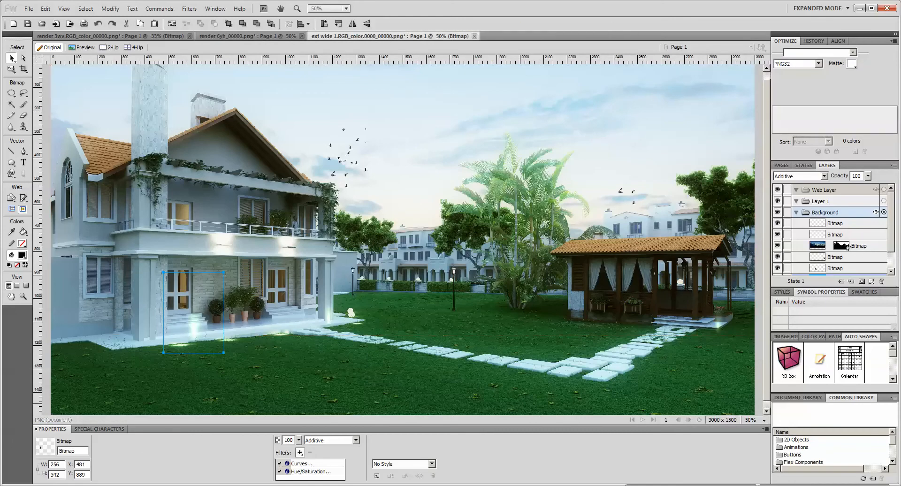
pyautogui.rightClick(19, 485)
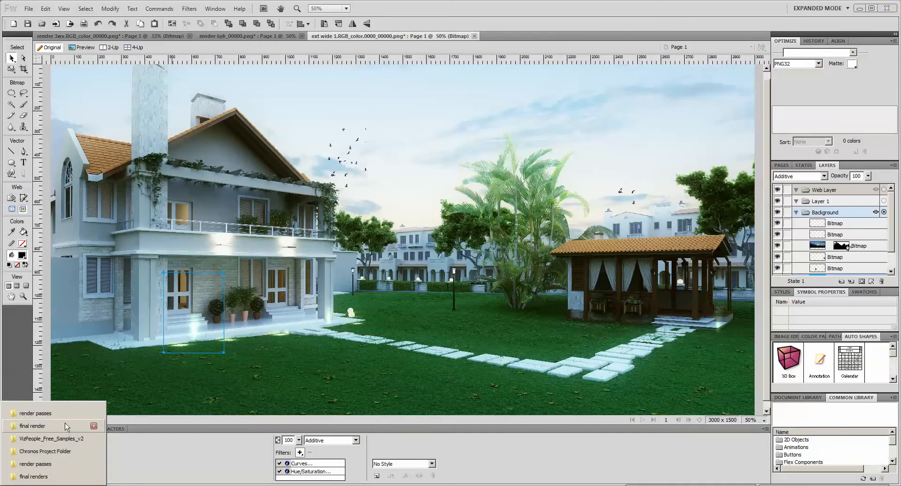
pyautogui.click(60, 477)
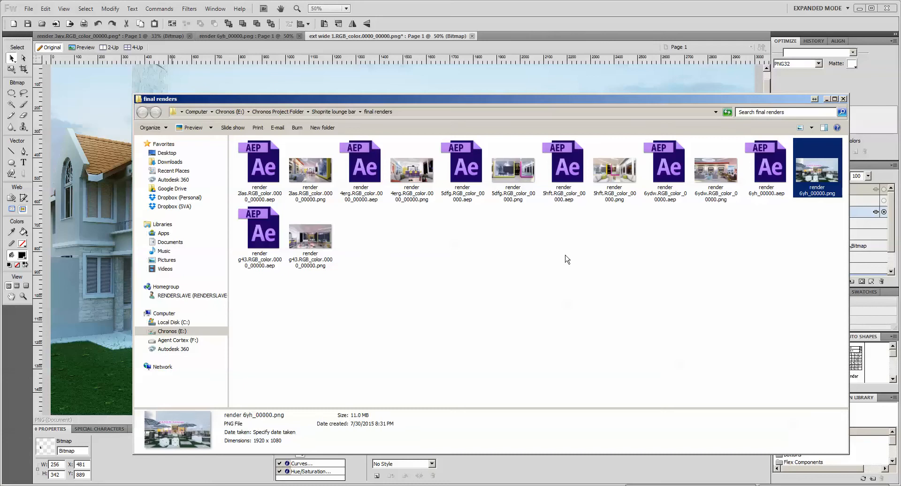
pyautogui.click(314, 256)
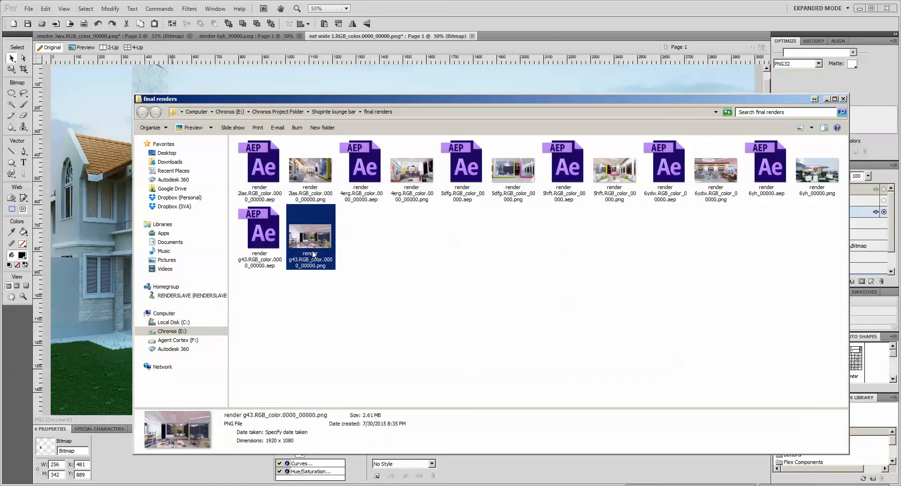
pyautogui.moveTo(313, 254); pyautogui.dragTo(457, 26)
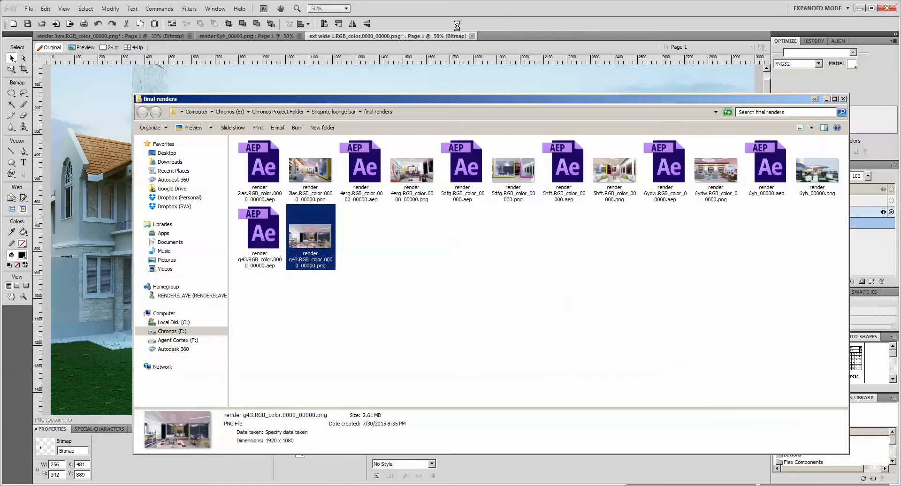
pyautogui.click(484, 37)
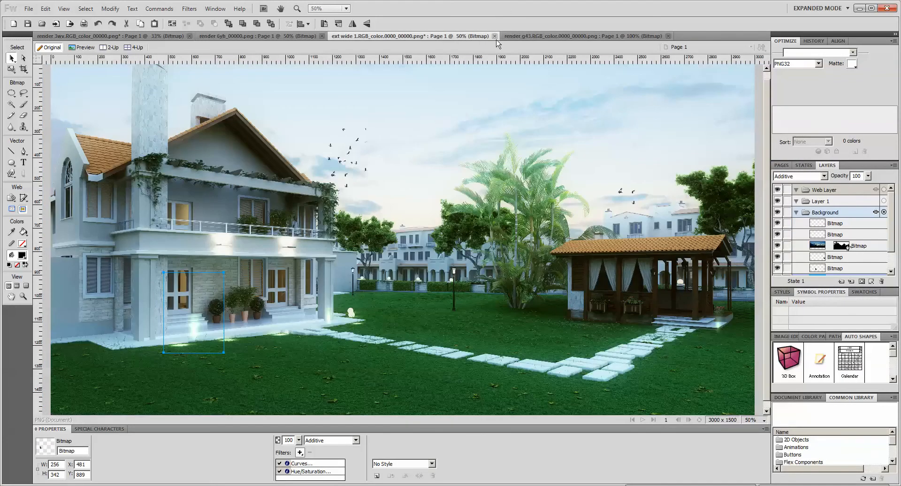
pyautogui.click(563, 36)
pyautogui.hotkey('ctrl', '-')
pyautogui.hotkey('ctrl', '-')
pyautogui.click(437, 288)
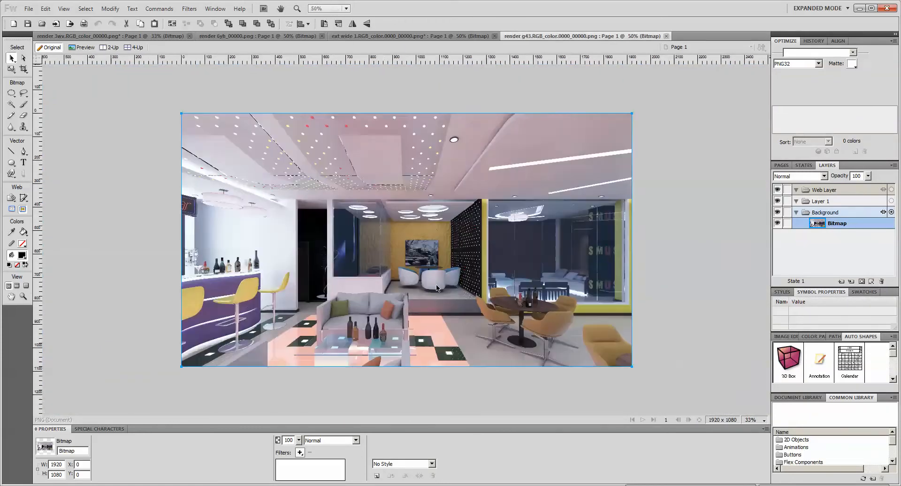
pyautogui.hotkey('ctrl', '=')
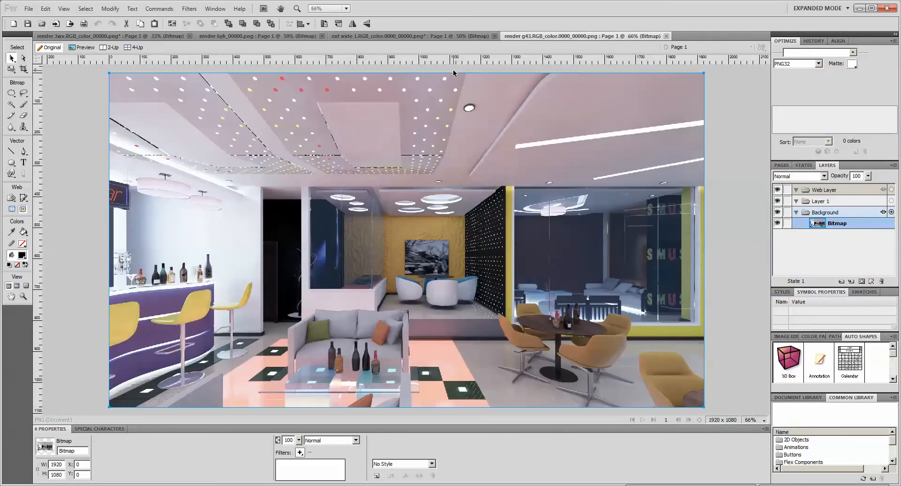
# Paste the small additive glow over the farthest floor light beside the bar stools, and close the ext wide 1 document
pyautogui.hotkey('ctrl', 'v')
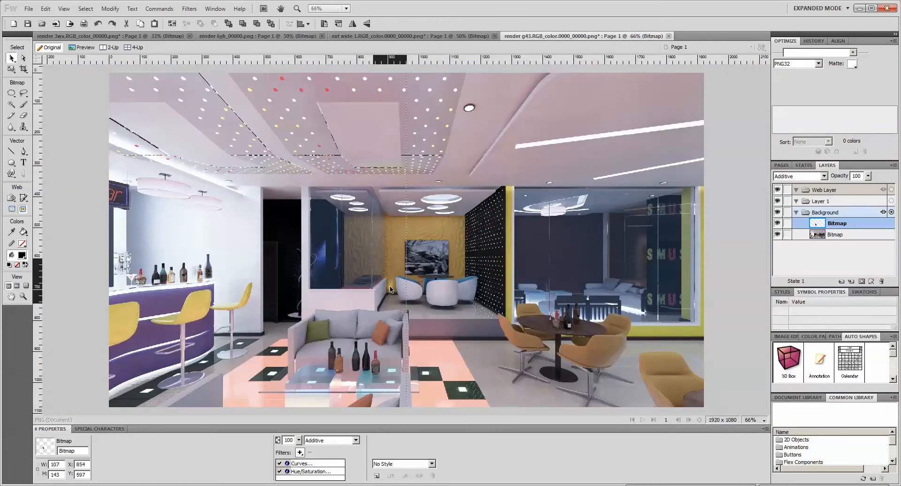
pyautogui.moveTo(398, 293); pyautogui.dragTo(398, 295)
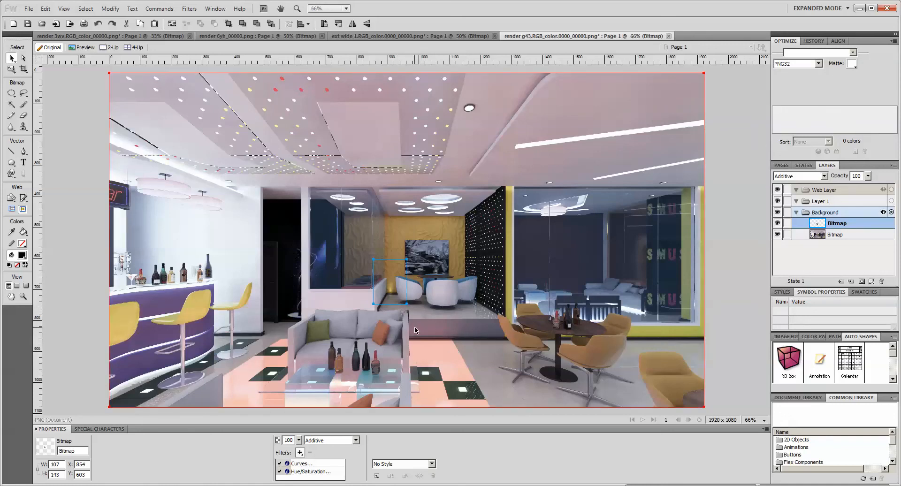
pyautogui.moveTo(391, 290); pyautogui.dragTo(240, 340)
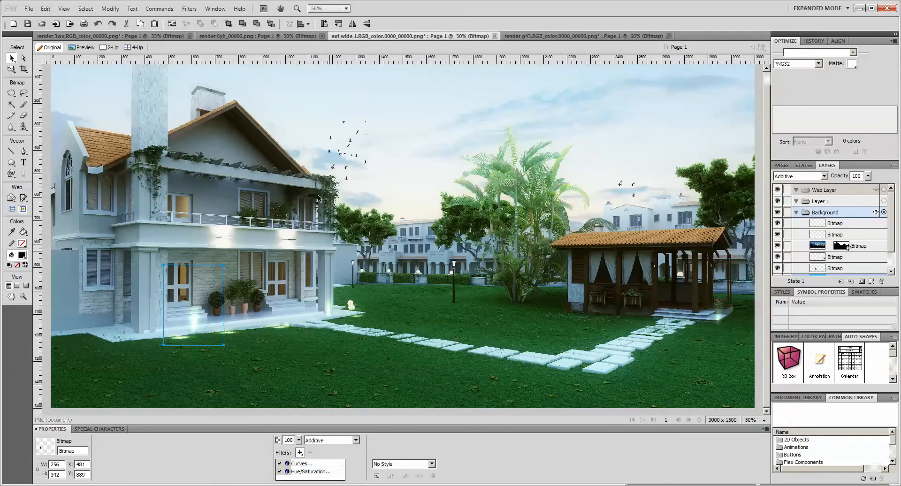
pyautogui.click(495, 37)
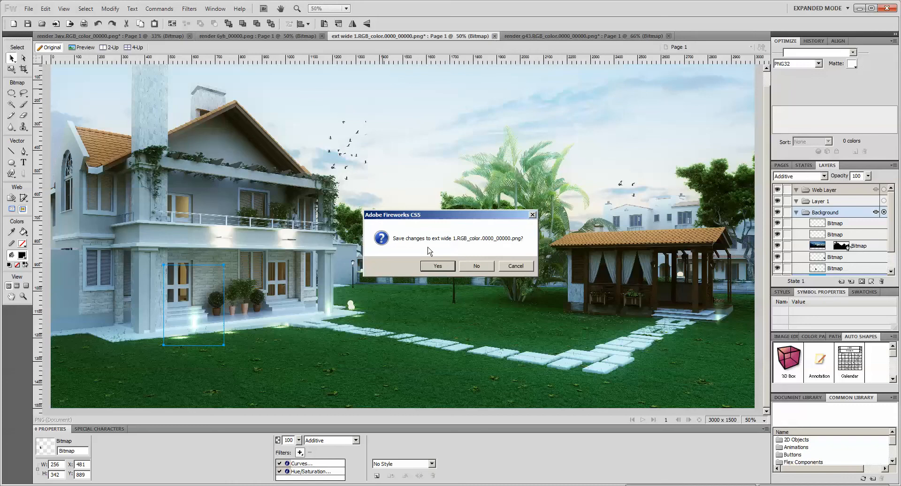
pyautogui.click(453, 274)
# Copy a floor-light glow from render 6yh into render g43 and place it on the nearest floor light by the bar
pyautogui.click(295, 36)
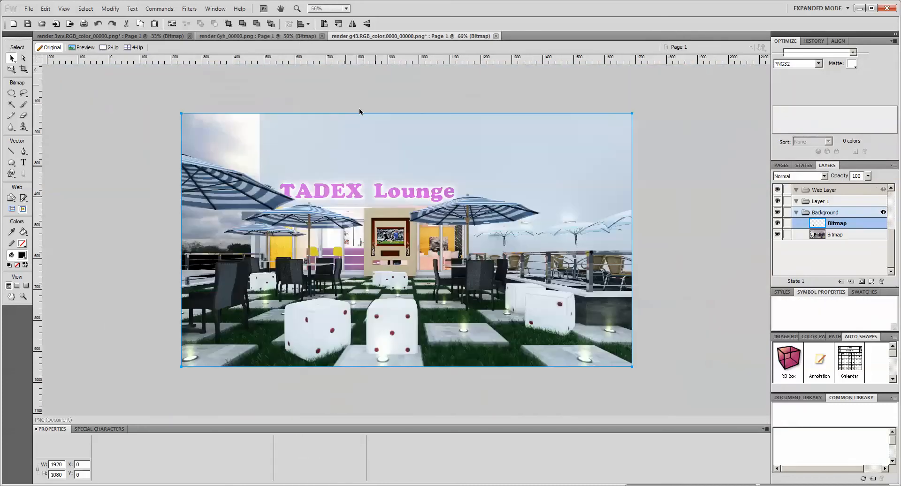
pyautogui.click(198, 355)
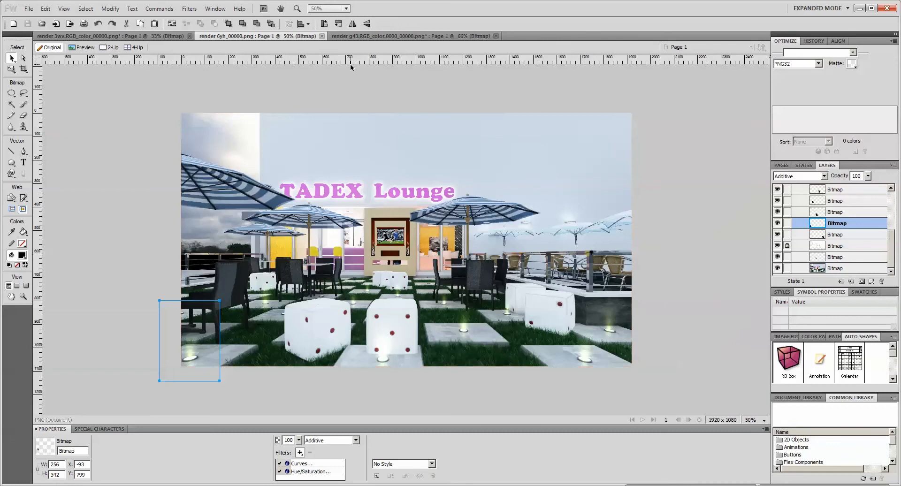
pyautogui.click(402, 35)
pyautogui.hotkey('ctrl', 'v')
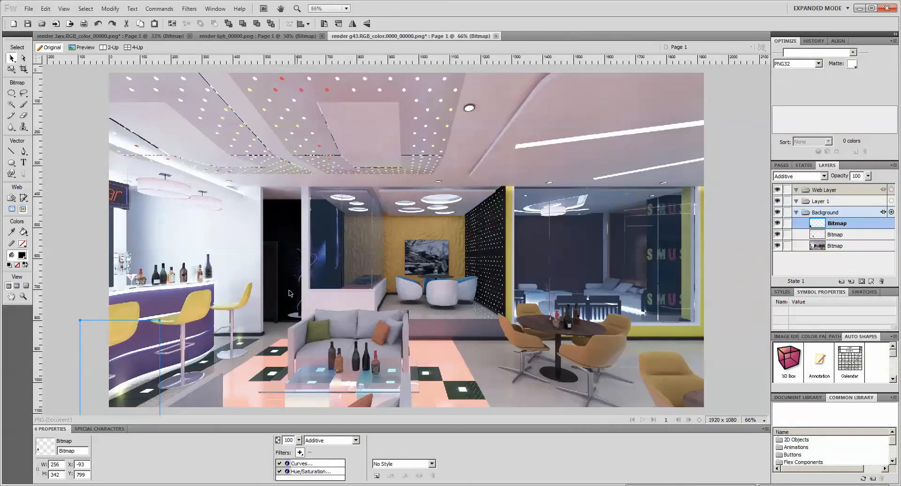
pyautogui.moveTo(123, 395); pyautogui.dragTo(143, 390)
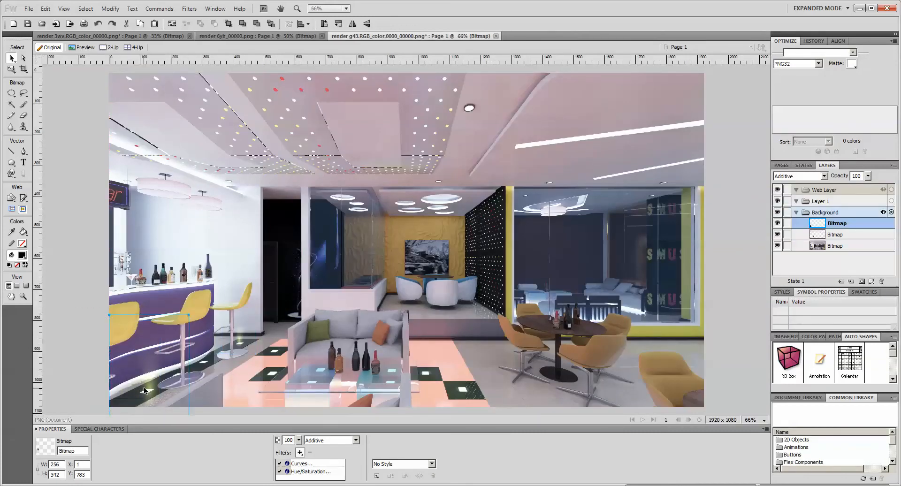
pyautogui.click(204, 389)
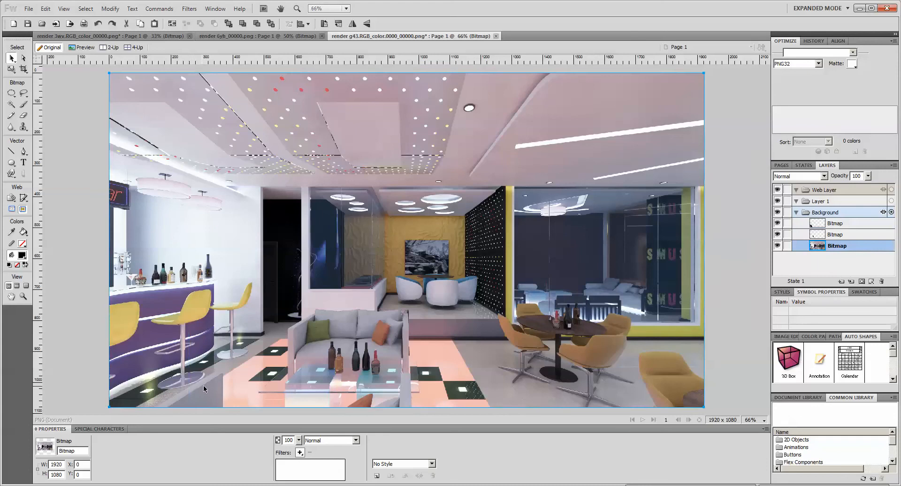
# Bring the glow in front of the dice from render 6yh into render g43, placing it on the bar's middle floor light
pyautogui.click(286, 33)
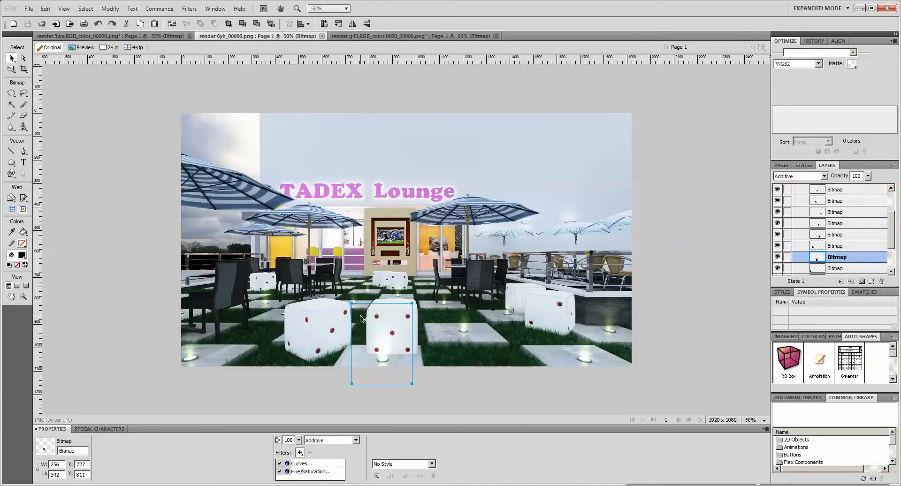
pyautogui.hotkey('ctrl', 'Tab')
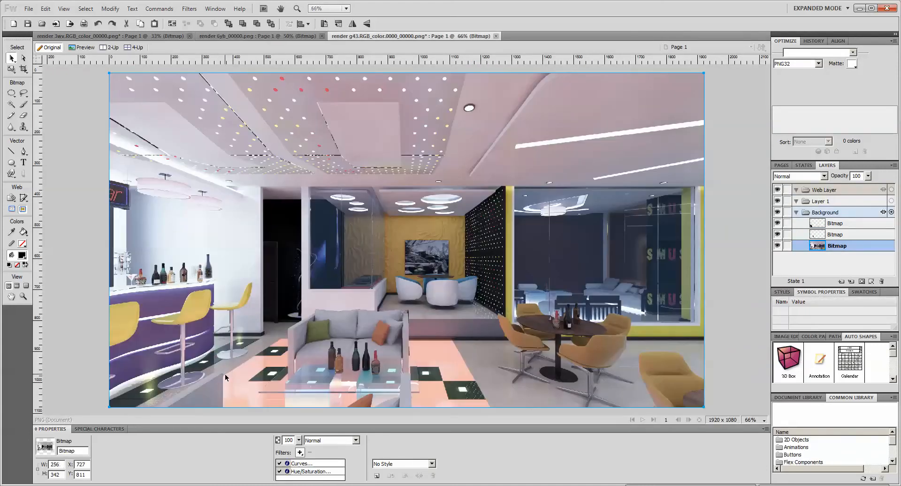
pyautogui.moveTo(362, 393); pyautogui.dragTo(197, 353)
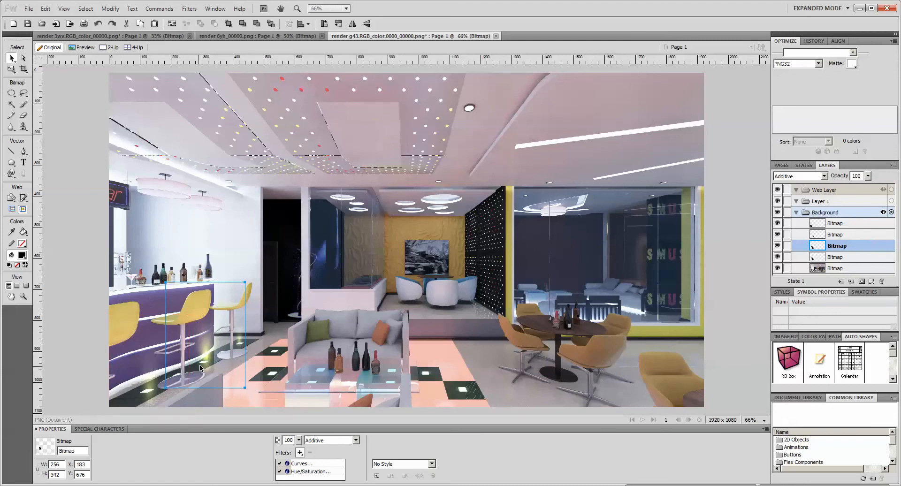
# Place a copy of the glow on the tile light beside the sofa and scale it down to 183 × 244 px
pyautogui.moveTo(200, 368); pyautogui.dragTo(420, 373)
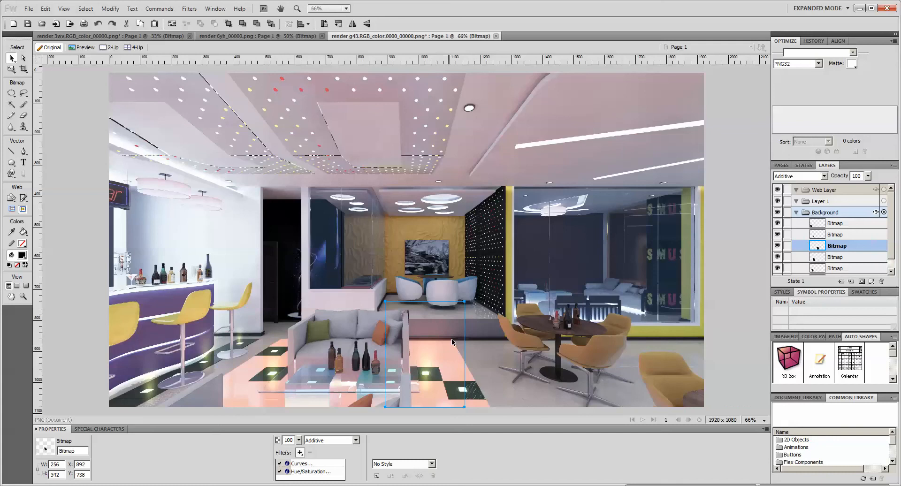
pyautogui.hotkey('ctrl', 't')
pyautogui.moveTo(463, 306); pyautogui.dragTo(442, 331)
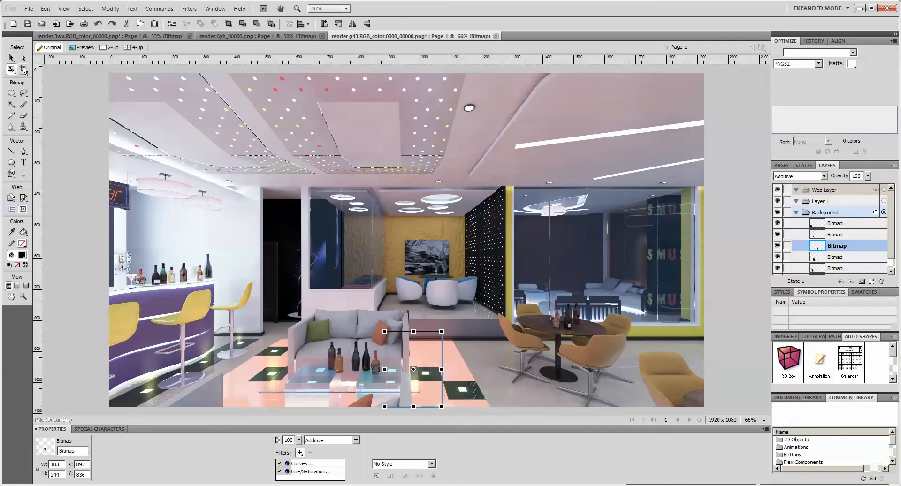
pyautogui.click(11, 57)
# Copy the glow to the remaining floor tile lights, scaling the one on the far tile beside the sofa to 130 × 173 px
pyautogui.moveTo(420, 381); pyautogui.dragTo(279, 352)
pyautogui.press('q')
pyautogui.moveTo(301, 296); pyautogui.dragTo(286, 318)
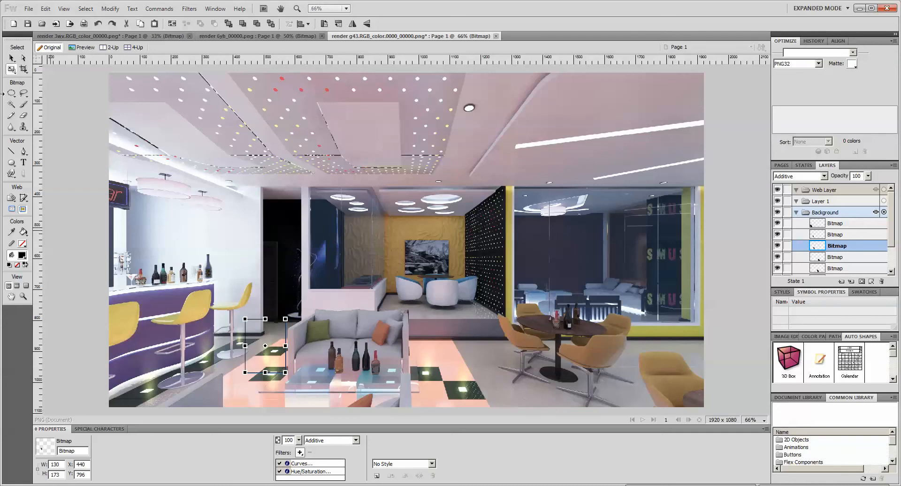
pyautogui.click(11, 57)
pyautogui.moveTo(265, 359); pyautogui.dragTo(275, 349)
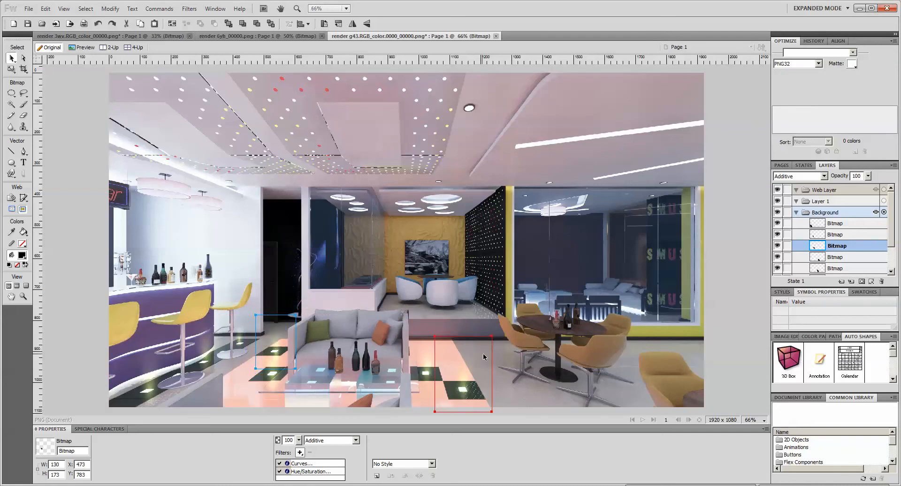
# Add a Curves filter to the base render with RGB points at input 70, output 49 and input 189, output 195
pyautogui.click(500, 353)
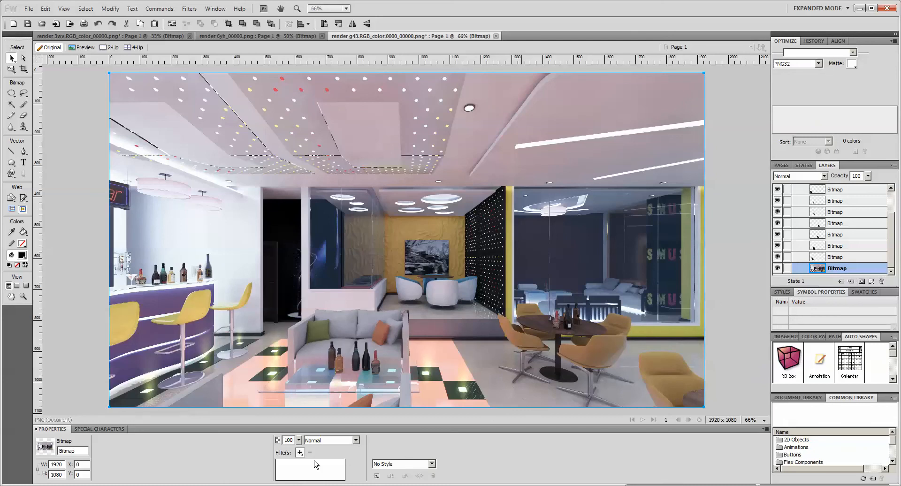
pyautogui.click(300, 453)
pyautogui.moveTo(338, 385)
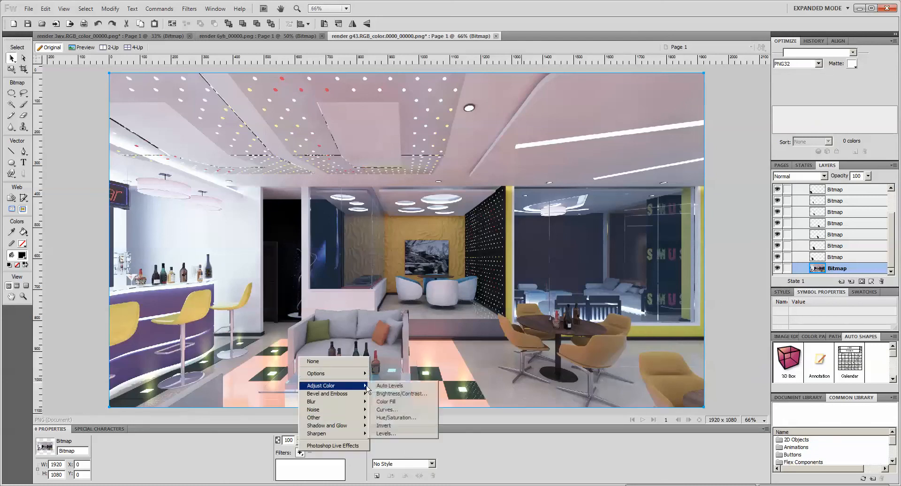
pyautogui.click(399, 409)
pyautogui.moveTo(404, 260); pyautogui.dragTo(406, 267)
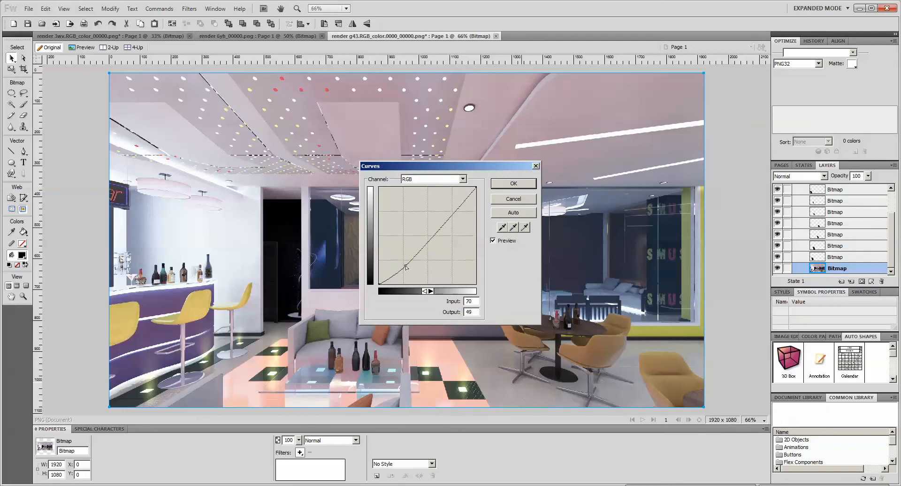
pyautogui.moveTo(455, 210)
pyautogui.mouseDown()
pyautogui.moveTo(459, 201)
pyautogui.moveTo(451, 210)
pyautogui.mouseUp()
# Compare the lounge render with and without the S-curve preview, and apply the Curves adjustment
pyautogui.click(493, 241)
pyautogui.moveTo(486, 165); pyautogui.dragTo(738, 171)
pyautogui.click(745, 247)
pyautogui.click(756, 247)
pyautogui.click(756, 247)
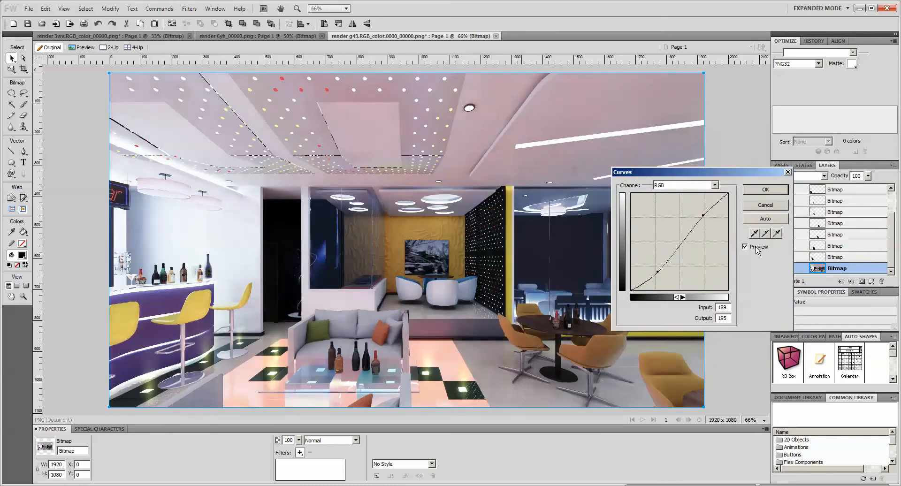
pyautogui.moveTo(705, 175); pyautogui.dragTo(531, 98)
pyautogui.click(593, 110)
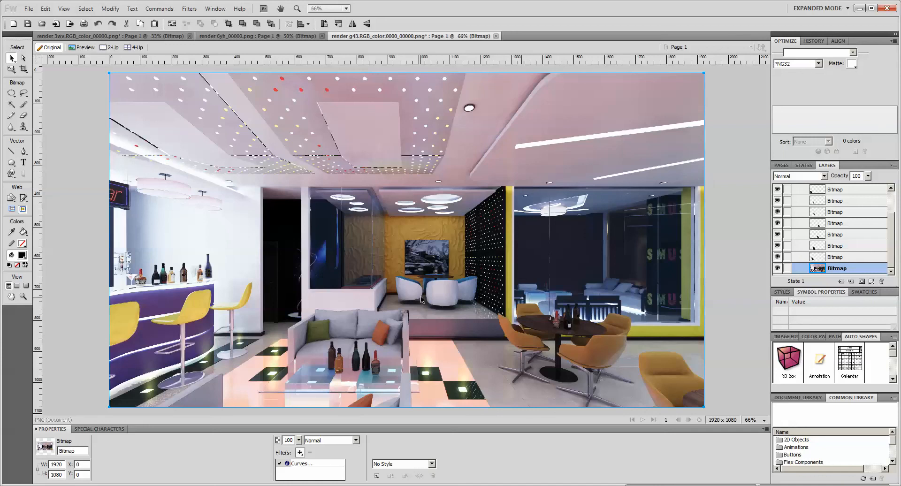
pyautogui.press('super')
pyautogui.click(52, 485)
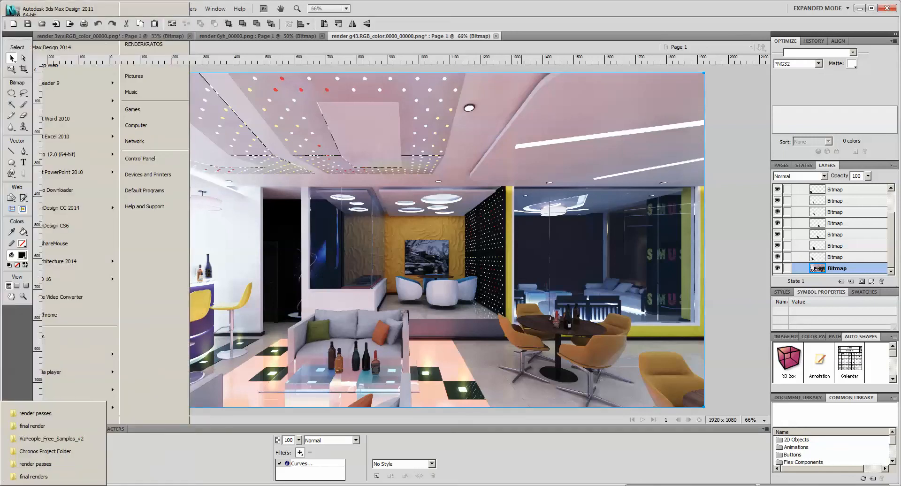
pyautogui.click(49, 476)
pyautogui.click(425, 299)
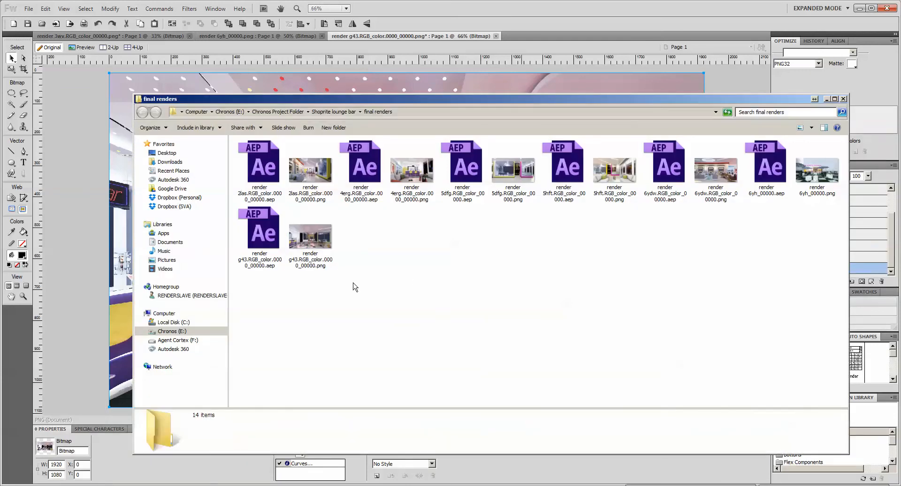
pyautogui.click(542, 21)
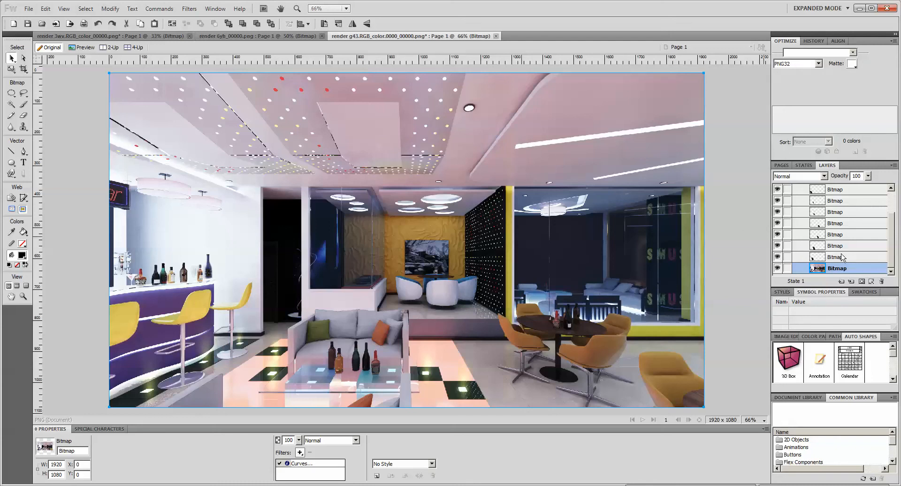
# Import the ambient occlusion pass render g43.RGB_color.0000 AO.png from the render passes folder as the top layer
pyautogui.scroll(3, 840, 252)
pyautogui.click(70, 485)
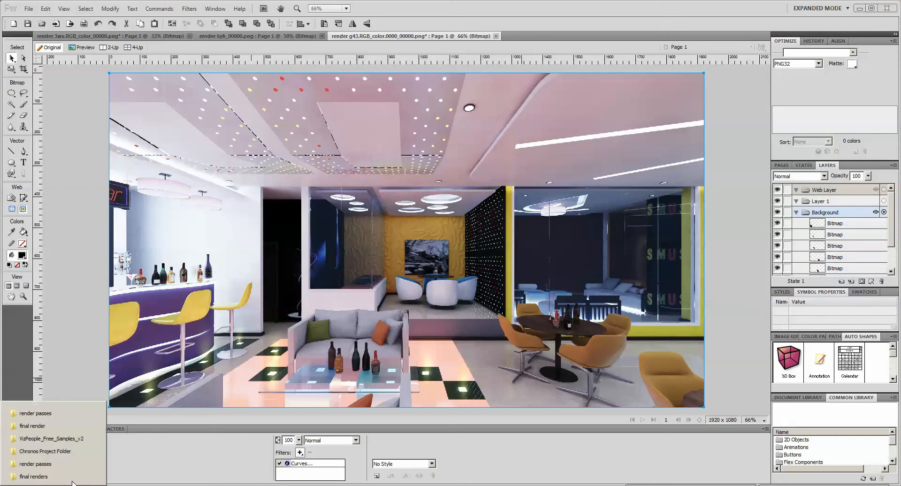
pyautogui.click(53, 417)
pyautogui.click(310, 357)
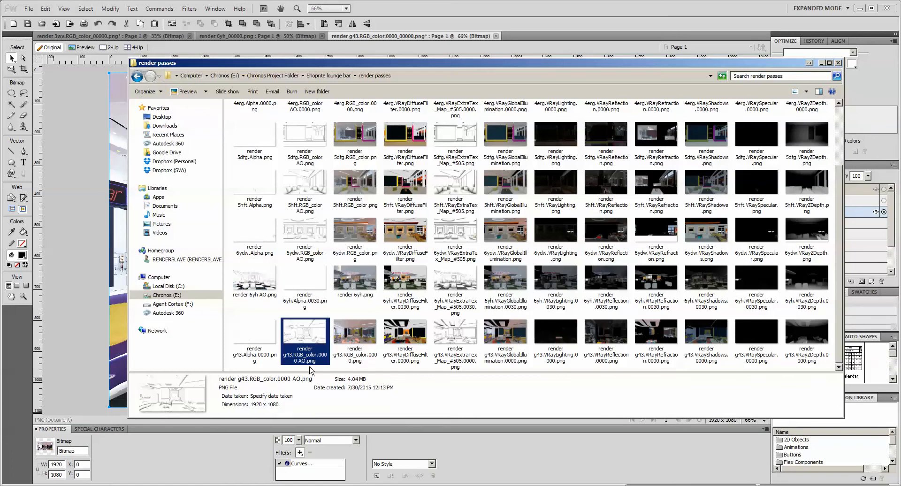
pyautogui.moveTo(125, 314); pyautogui.dragTo(103, 305)
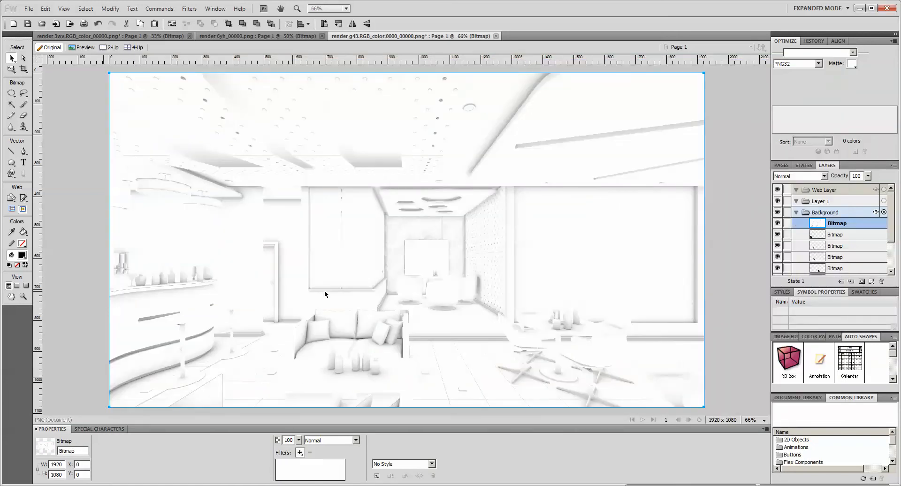
# Set the ambient occlusion layer's blend mode to Multiply and erase it over the two linear ceiling lights
pyautogui.click(313, 443)
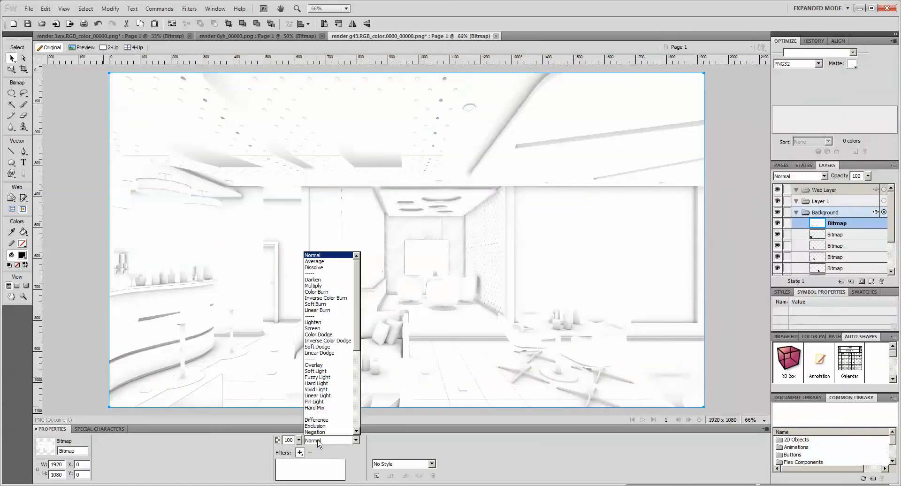
pyautogui.click(328, 286)
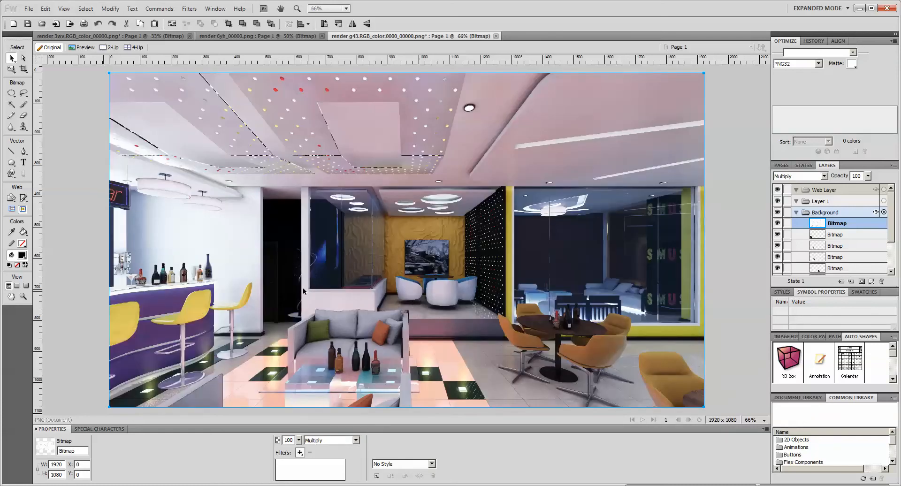
pyautogui.click(23, 115)
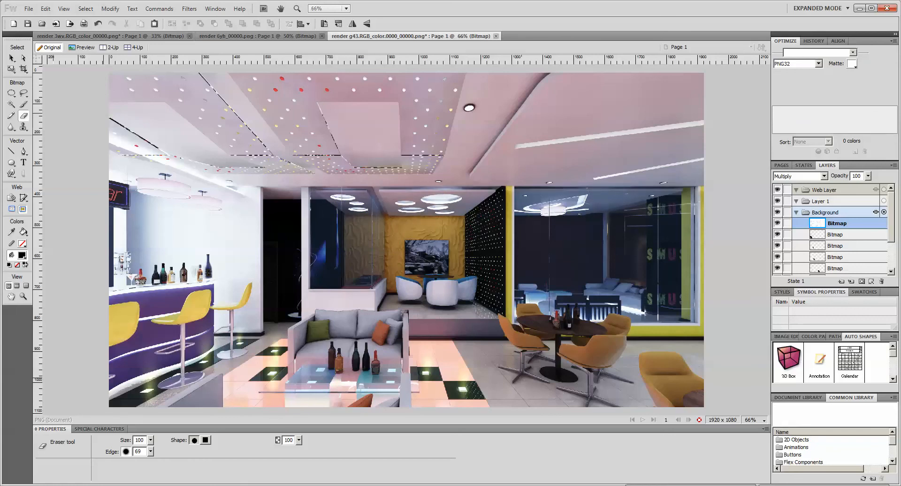
pyautogui.moveTo(702, 151)
pyautogui.mouseDown()
pyautogui.moveTo(596, 140)
pyautogui.moveTo(515, 146)
pyautogui.mouseUp()
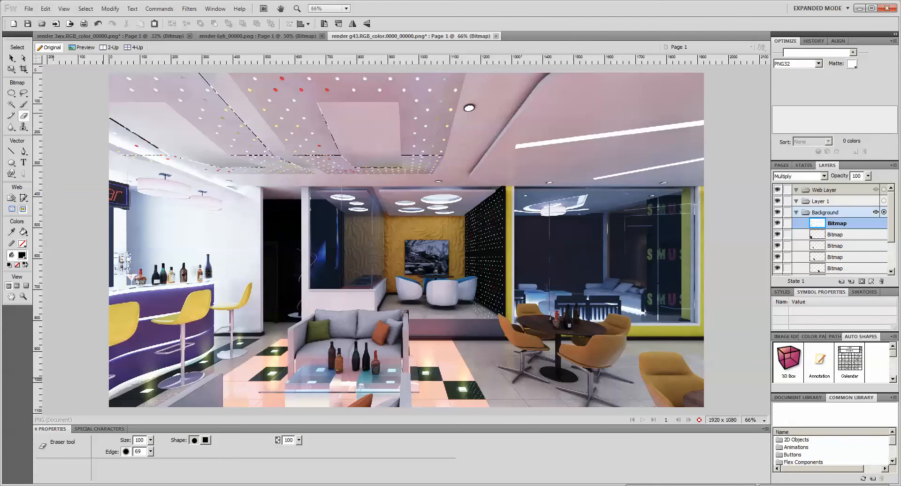
pyautogui.hotkey('ctrl', '-')
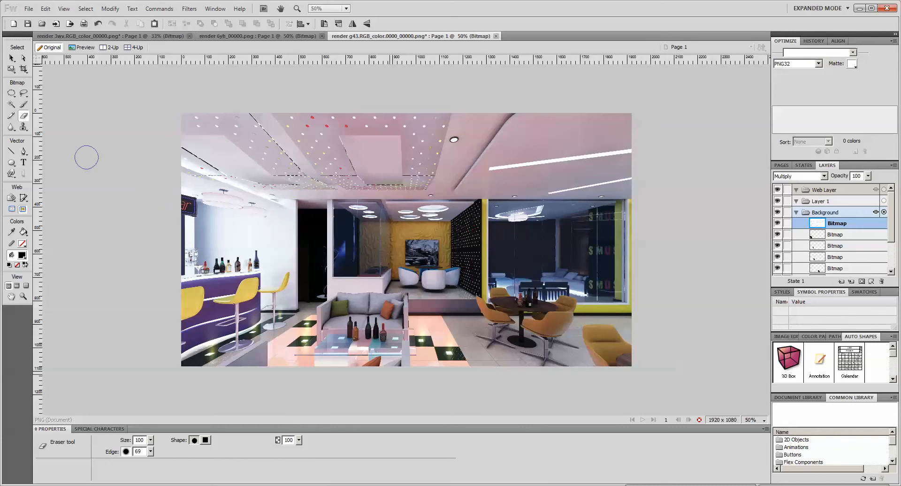
pyautogui.click(12, 57)
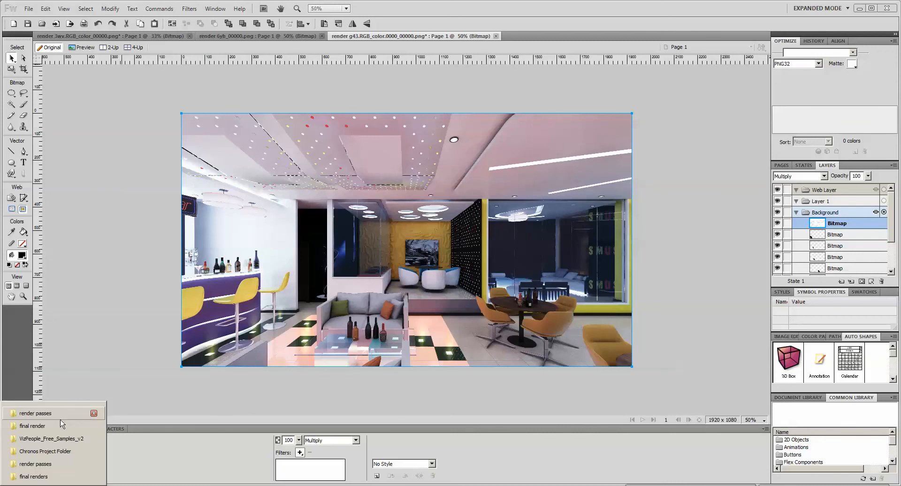
pyautogui.click(276, 35)
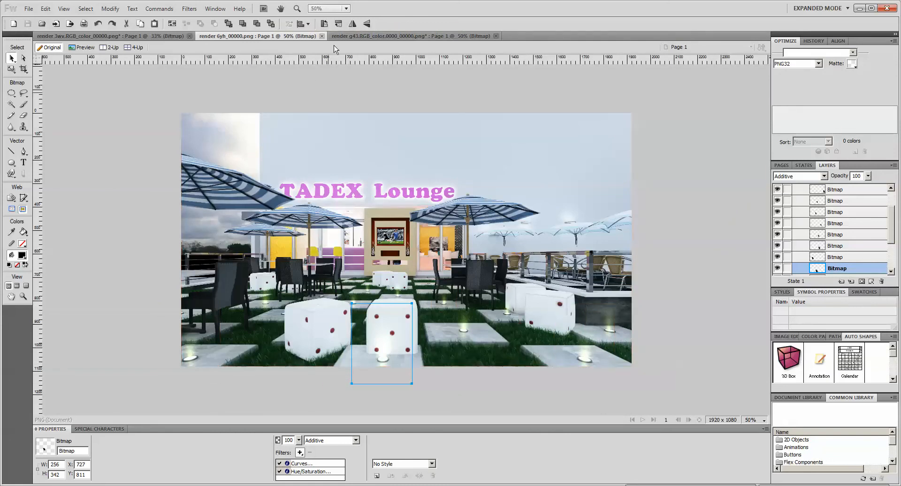
pyautogui.click(383, 36)
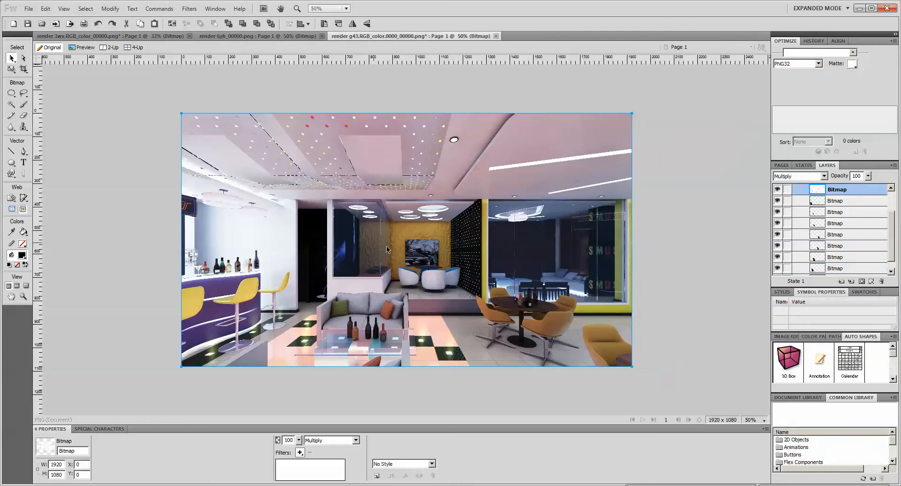
pyautogui.click(212, 356)
pyautogui.moveTo(215, 358); pyautogui.dragTo(211, 356)
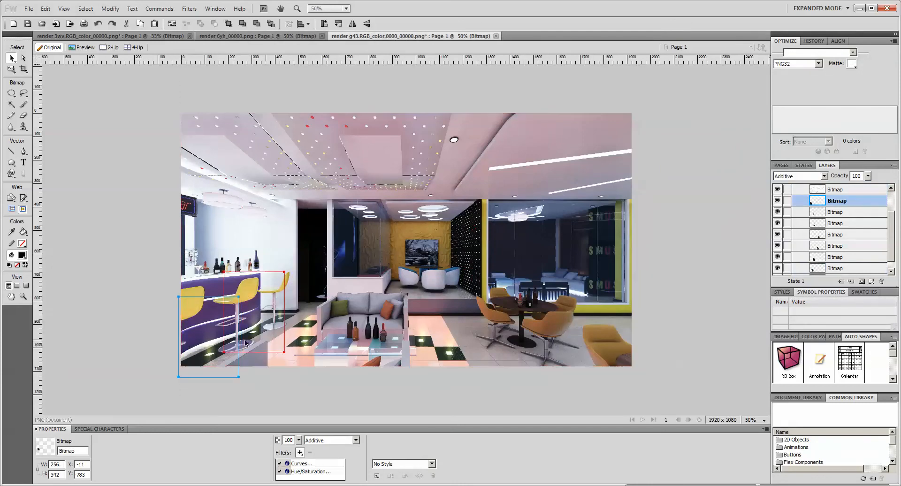
pyautogui.click(151, 331)
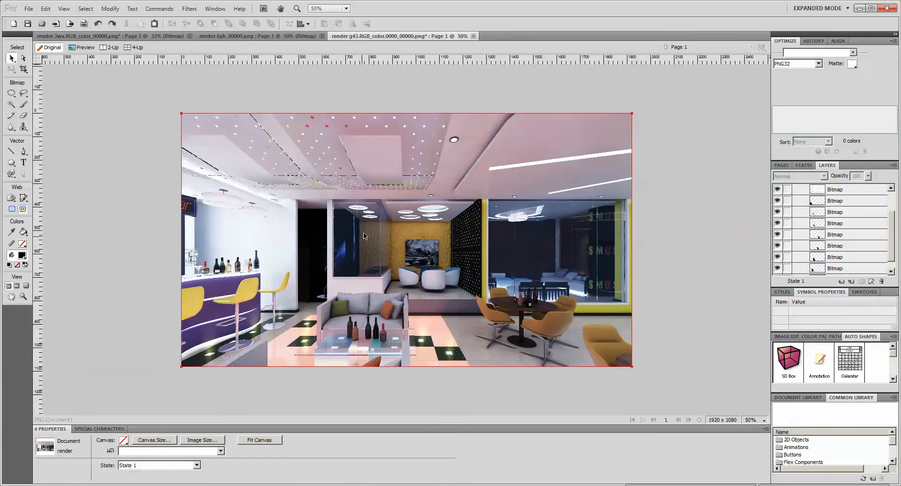
# Copy the Additive wall light glow from the bedroom render 3wv and paste it into the lounge render g43
pyautogui.click(174, 35)
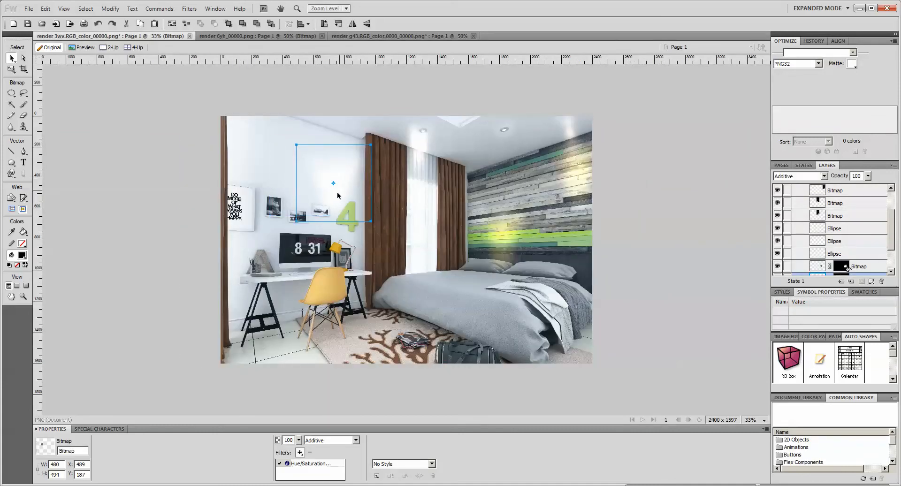
pyautogui.click(332, 36)
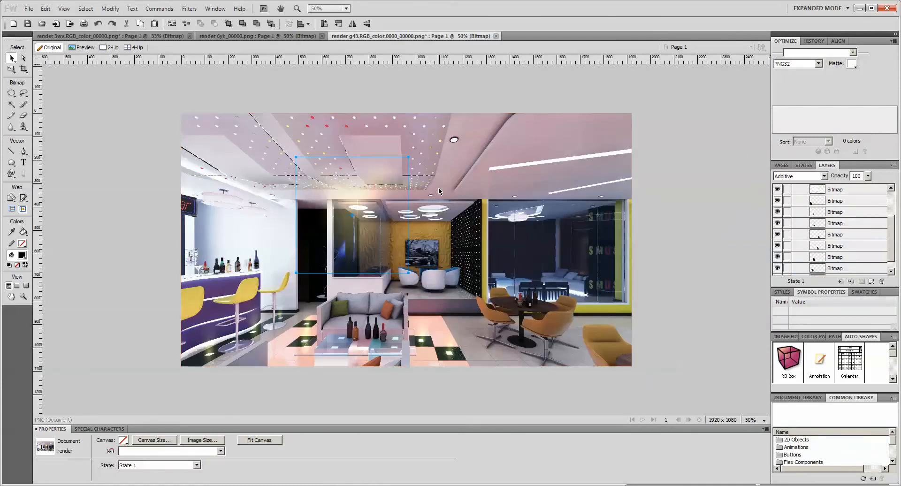
pyautogui.click(439, 187)
pyautogui.moveTo(416, 230); pyautogui.dragTo(428, 230)
# Scale the pasted glow to 343 × 353 px and place it over the yellow feature wall at X 853, Y 342
pyautogui.hotkey('ctrl', '=')
pyautogui.hotkey('ctrl', '=')
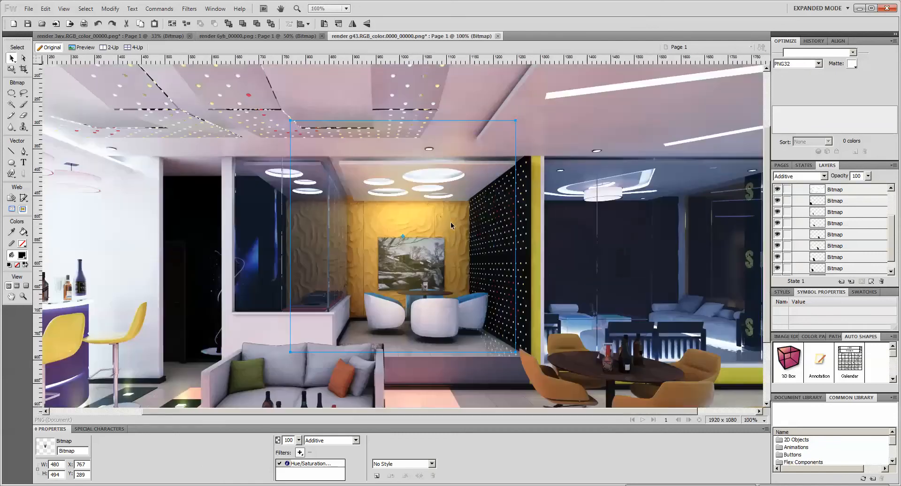
pyautogui.hotkey('ctrl', 't')
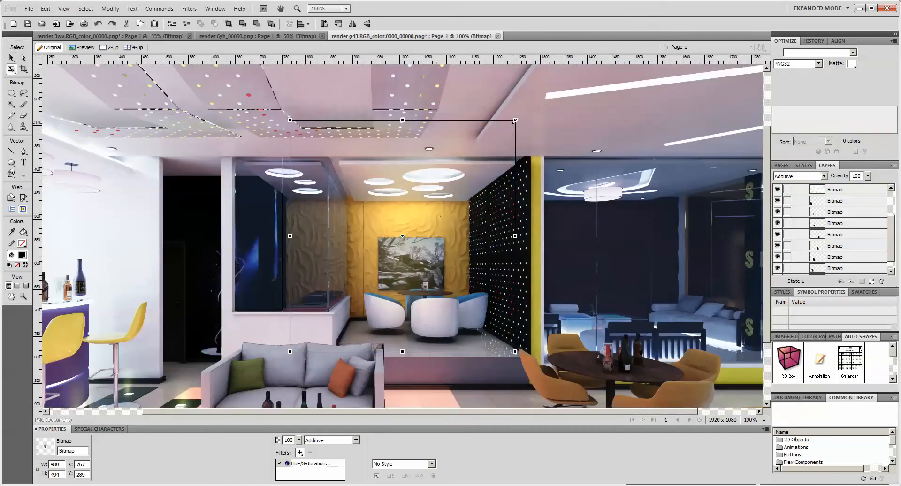
pyautogui.moveTo(515, 120); pyautogui.dragTo(451, 186)
pyautogui.press('Return')
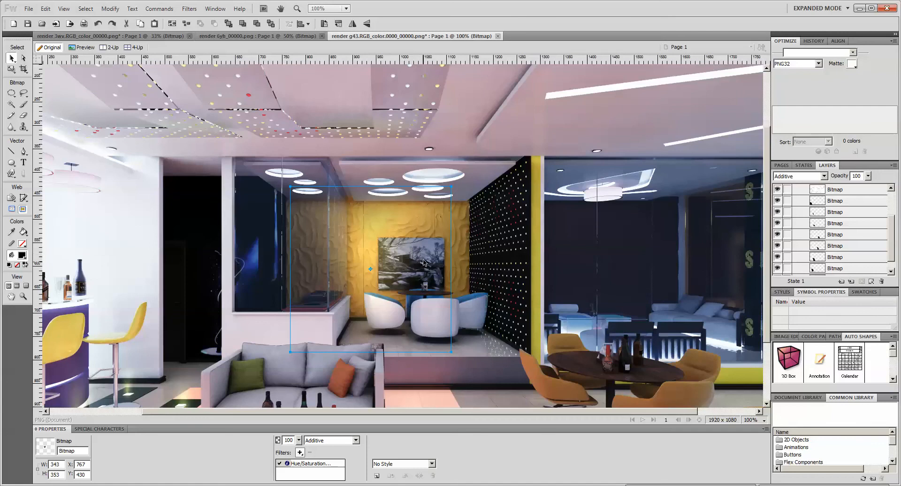
pyautogui.moveTo(424, 263); pyautogui.dragTo(449, 192)
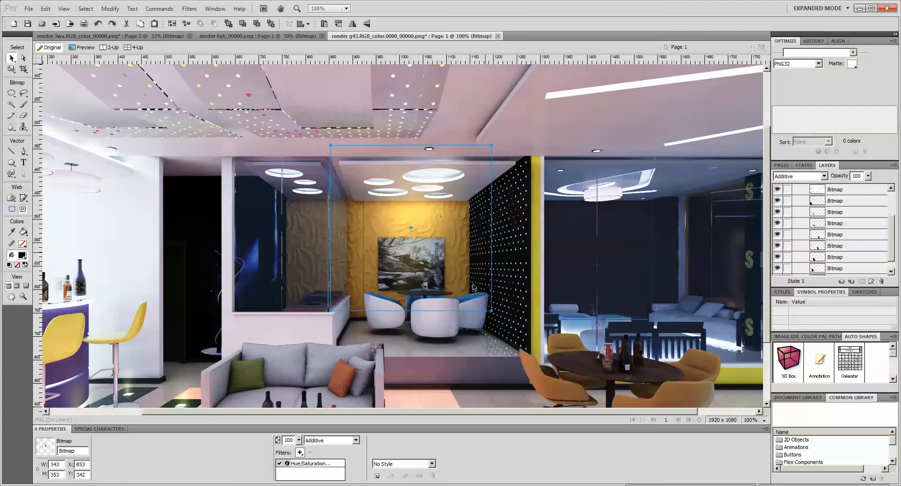
pyautogui.hotkey('ctrl', '-')
# Browse in File Explorer to the network folder 3D kit > HDR skies & lights > NICE_IES on RENDERSLAVE-PC
pyautogui.press('super+e')
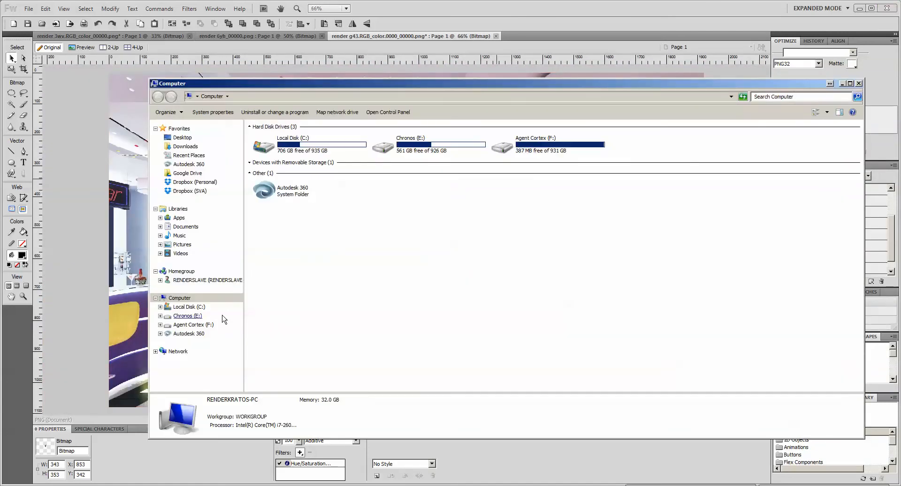
pyautogui.click(178, 351)
pyautogui.doubleClick(656, 145)
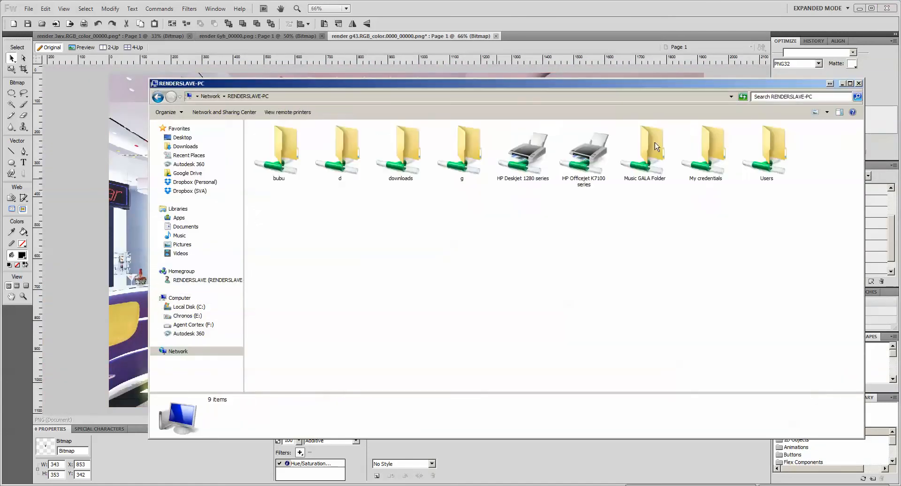
pyautogui.doubleClick(344, 158)
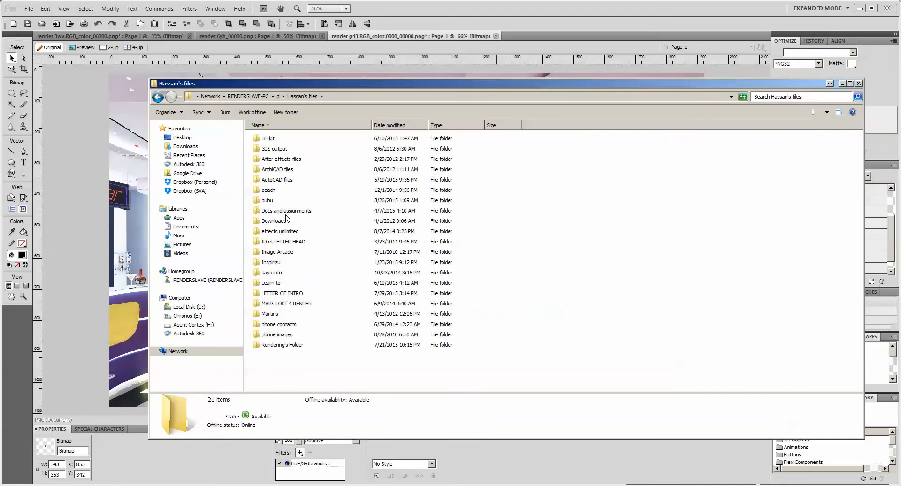
pyautogui.doubleClick(280, 139)
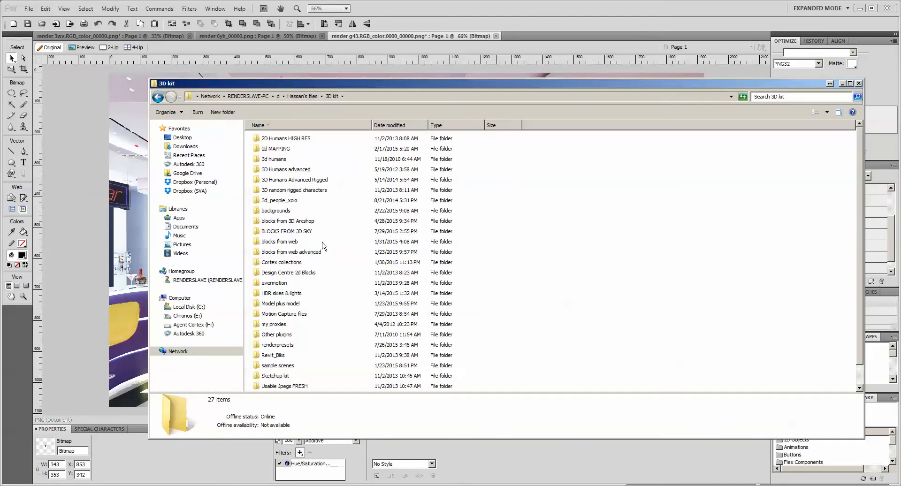
pyautogui.doubleClick(286, 294)
pyautogui.doubleClick(282, 232)
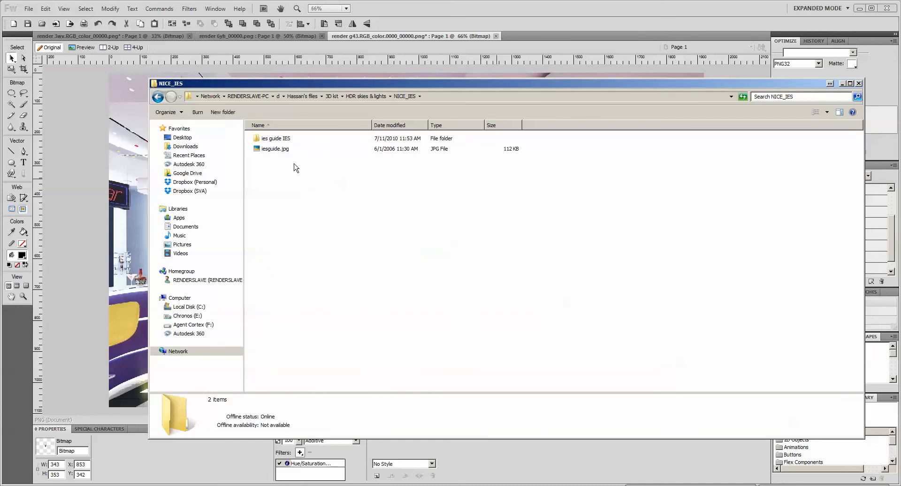
# Preview the light chart iesguide.jpg and import it into the lounge render
pyautogui.doubleClick(276, 149)
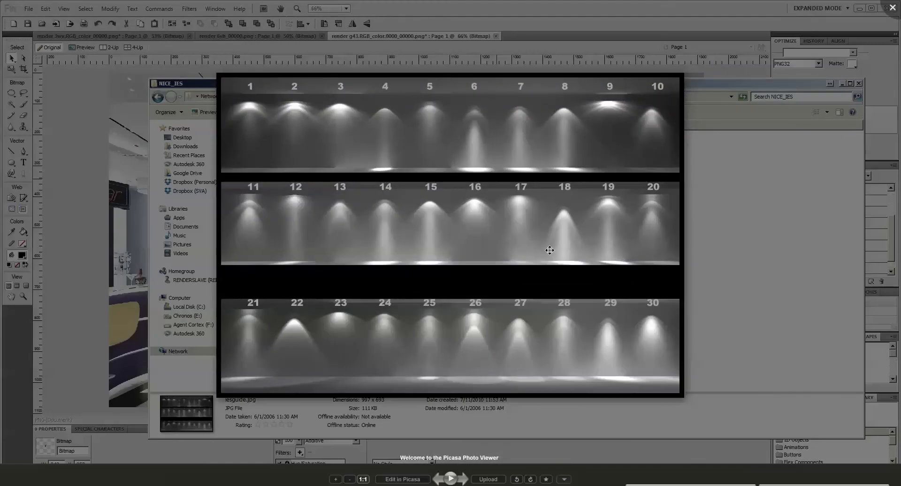
pyautogui.press('Escape')
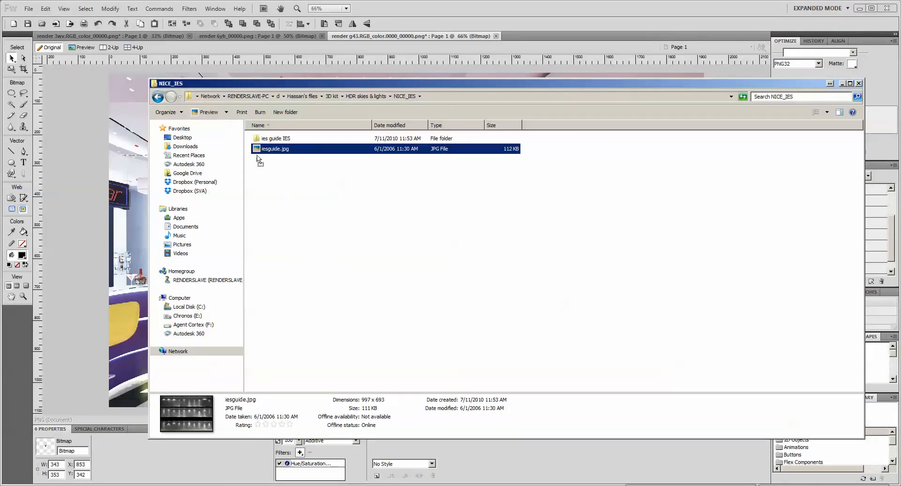
pyautogui.moveTo(131, 191); pyautogui.dragTo(132, 192)
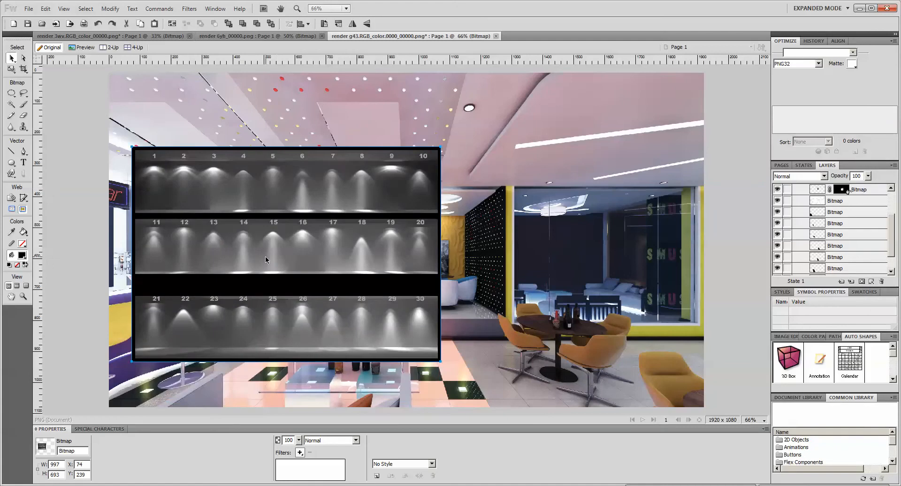
# Copy an oval of about 94 × 133 px around light 15 as a separate bitmap and delete the IES chart
pyautogui.scroll(2, 267, 255)
pyautogui.press('m')
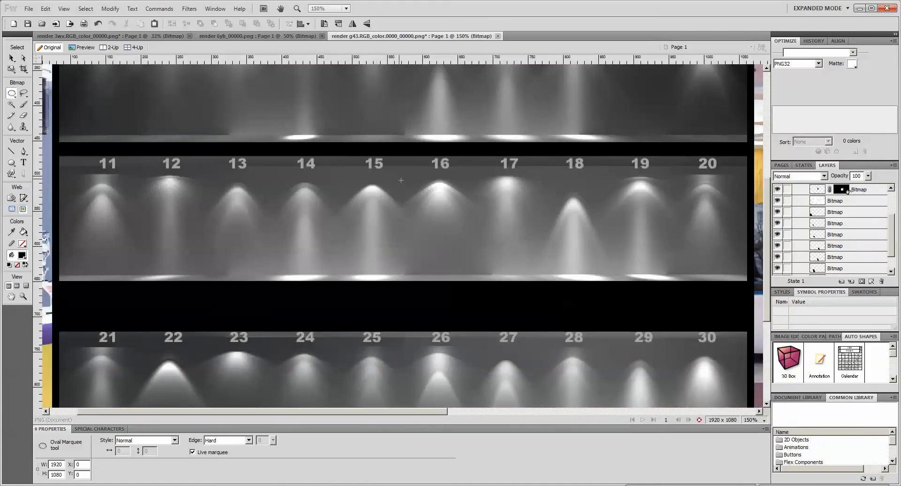
pyautogui.moveTo(402, 180); pyautogui.dragTo(337, 273)
pyautogui.hotkey('ctrl', 'c')
pyautogui.hotkey('ctrl', 'v')
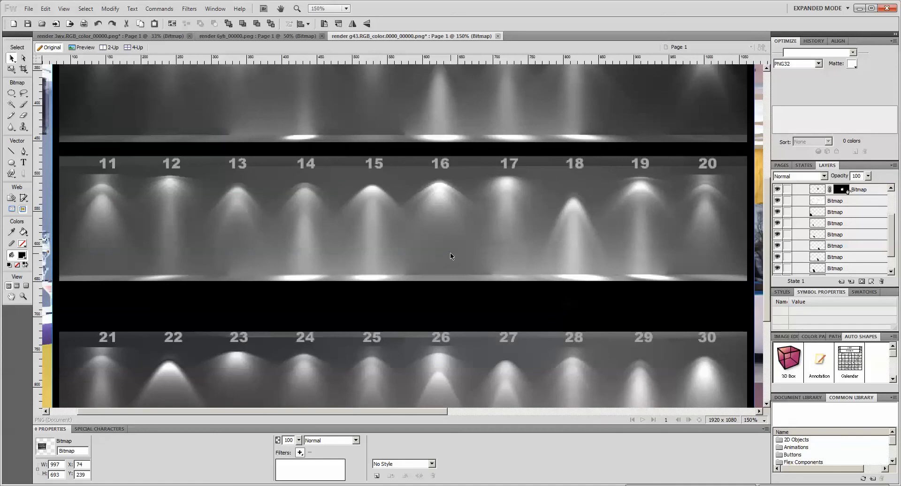
pyautogui.click(474, 218)
pyautogui.press('Delete')
pyautogui.click(383, 218)
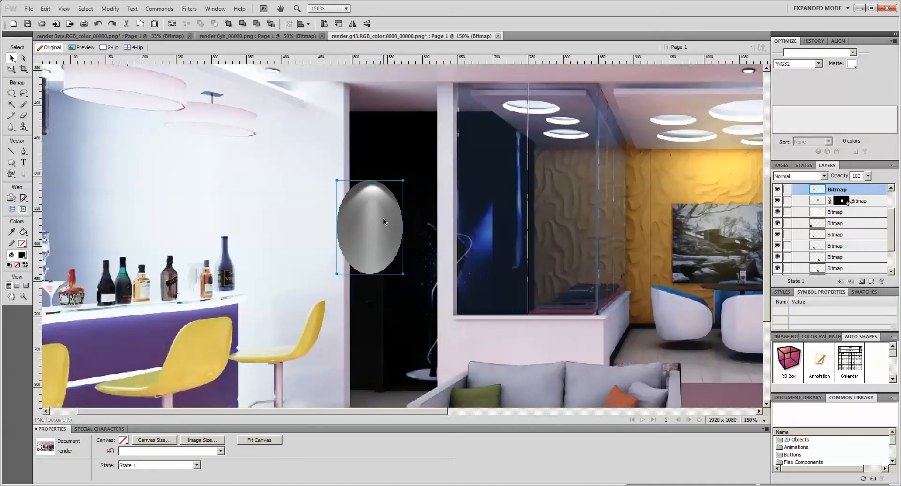
# Try the oval light cut-out in Additive mode over the glass partition's ceiling lights, and delete it
pyautogui.click(329, 441)
pyautogui.scroll(-4, 329, 417)
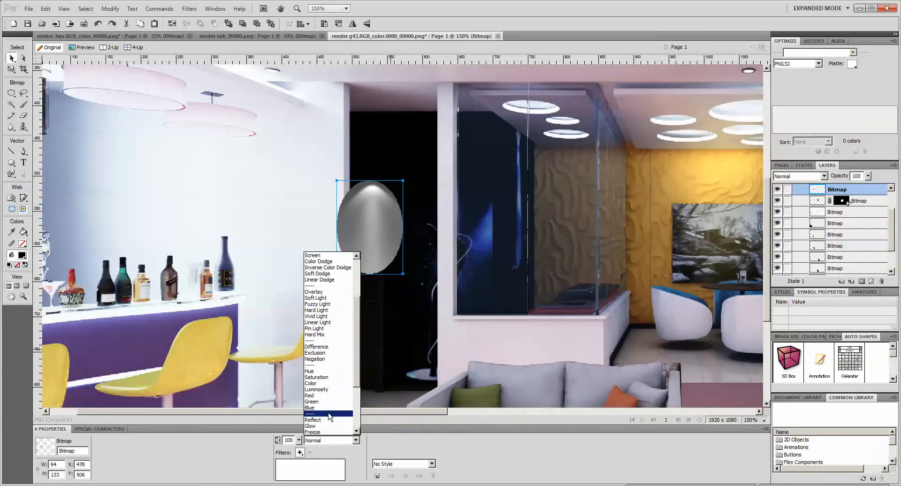
pyautogui.scroll(-1, 328, 418)
pyautogui.click(328, 427)
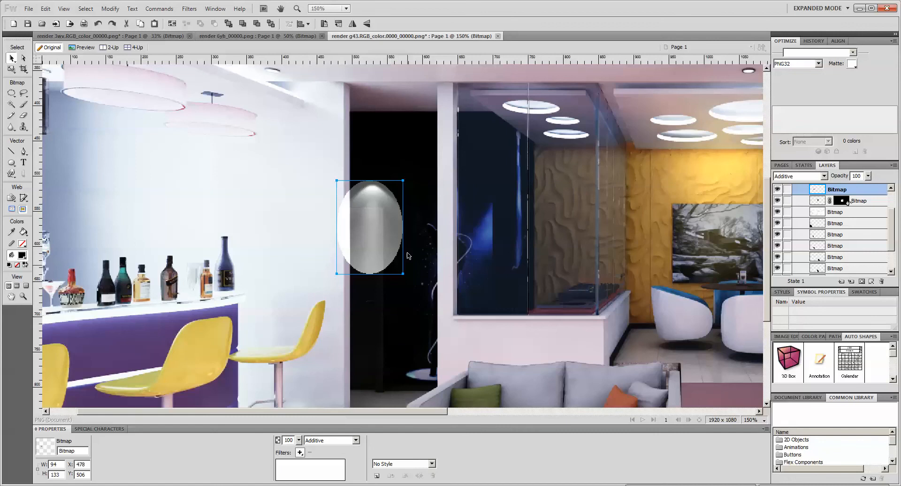
pyautogui.moveTo(368, 234); pyautogui.dragTo(408, 197)
pyautogui.hotkey('ctrl', '-')
pyautogui.moveTo(309, 228); pyautogui.dragTo(431, 168)
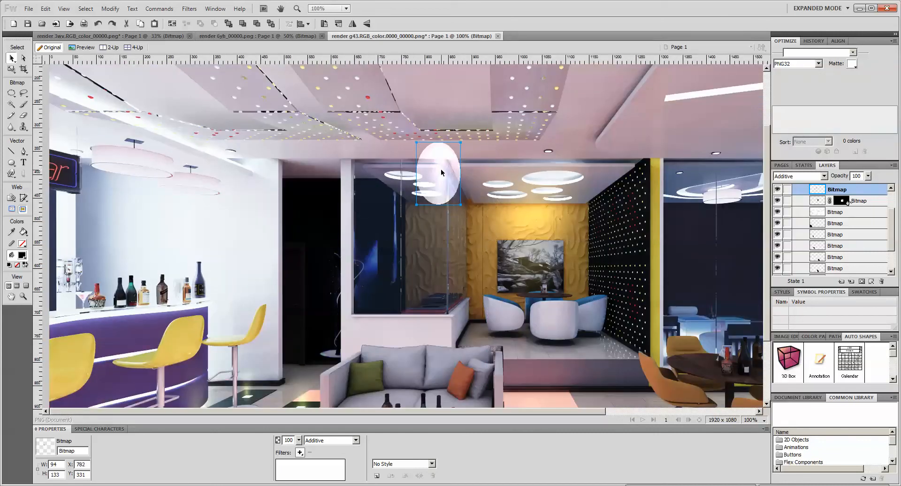
pyautogui.press('Delete')
# Scale the glow on the yellow feature wall to 277 × 285 px and move it to X 886, Y 363
pyautogui.click(526, 189)
pyautogui.press('q')
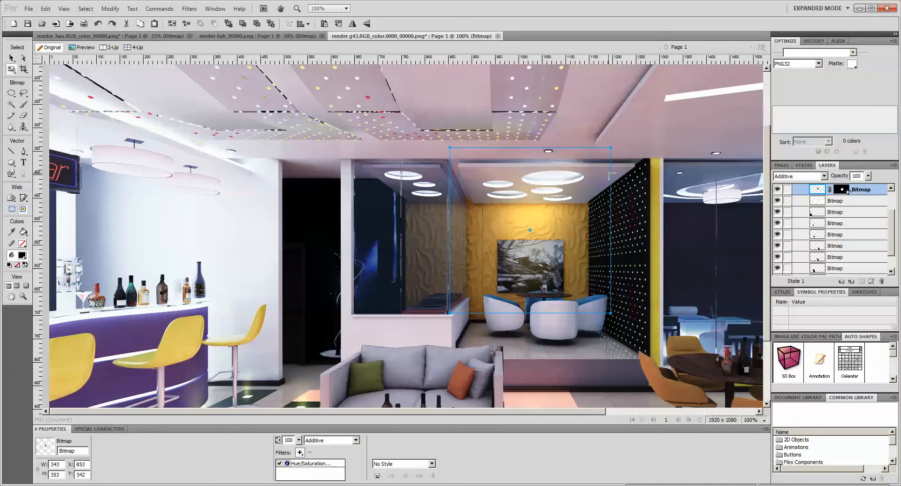
pyautogui.moveTo(611, 149); pyautogui.dragTo(580, 179)
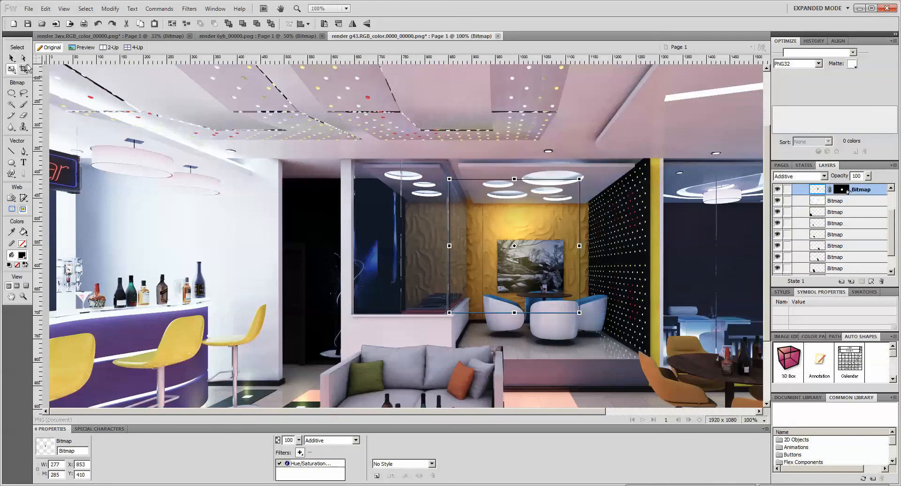
pyautogui.click(12, 58)
pyautogui.moveTo(537, 225); pyautogui.dragTo(539, 193)
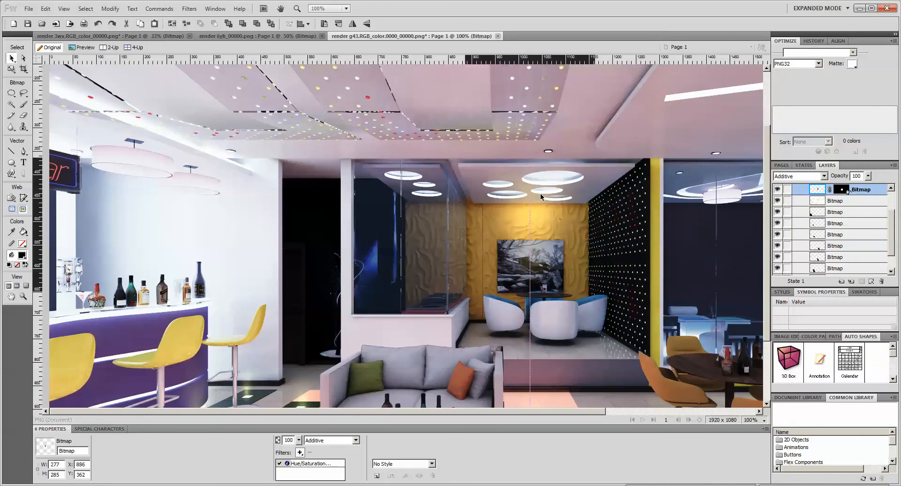
pyautogui.hotkey('ctrl', '-')
pyautogui.hotkey('ctrl', '-')
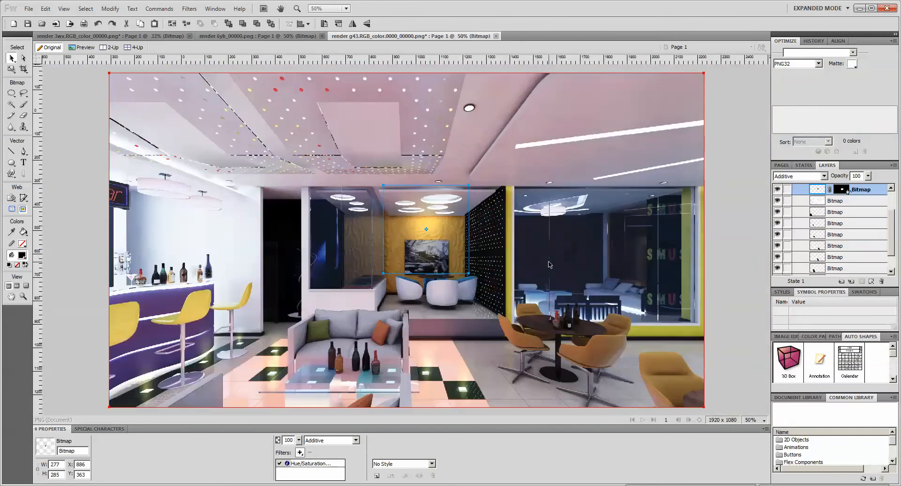
pyautogui.click(498, 316)
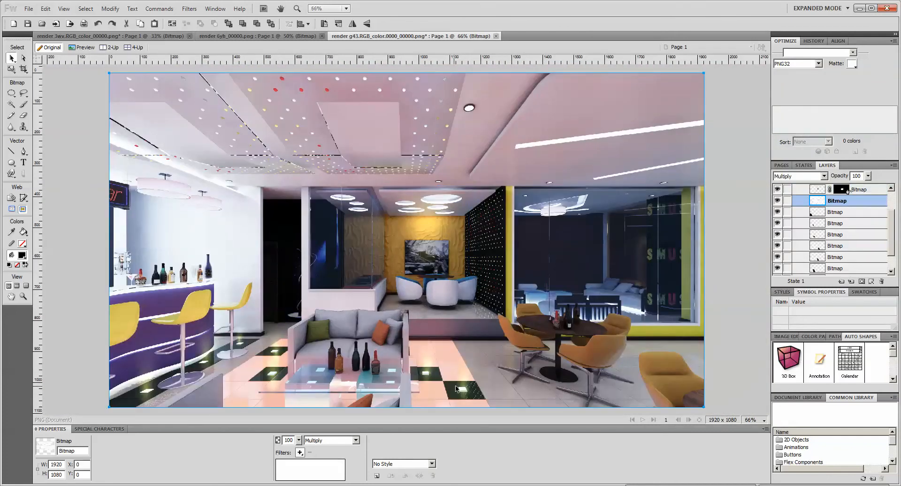
# Move the multiplied ambient occlusion layer beneath all the glow bitmaps, directly above the base render
pyautogui.click(503, 408)
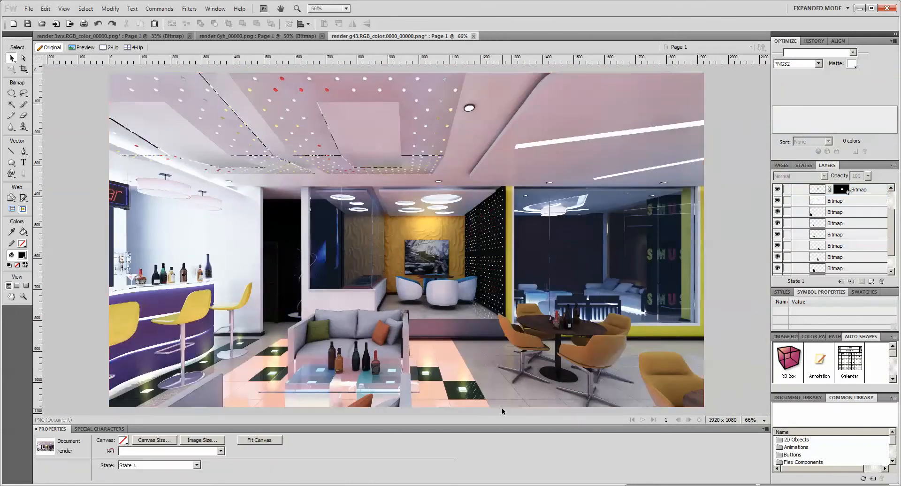
pyautogui.click(427, 373)
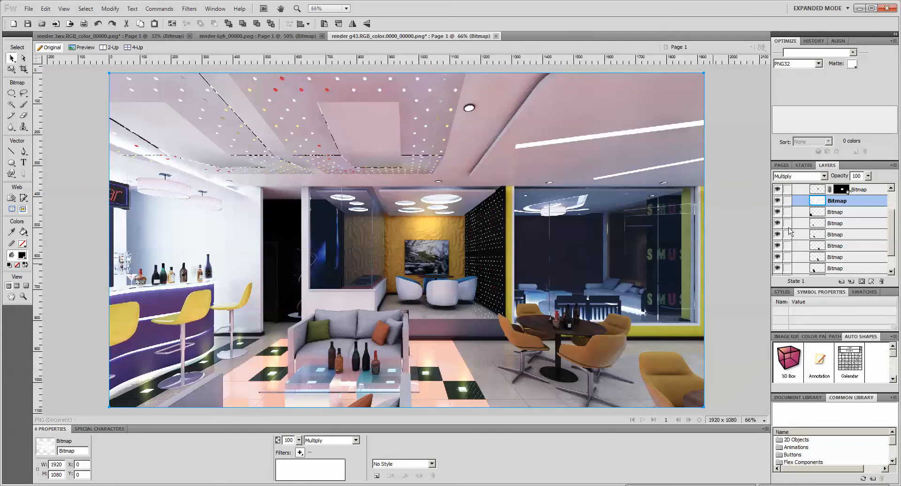
pyautogui.scroll(-1, 789, 229)
pyautogui.scroll(2, 792, 239)
pyautogui.moveTo(832, 226); pyautogui.dragTo(829, 259)
# Duplicate the 183 × 244 px floor light glow onto the foot of the dotted black wall at X 1147, Y 593
pyautogui.click(424, 375)
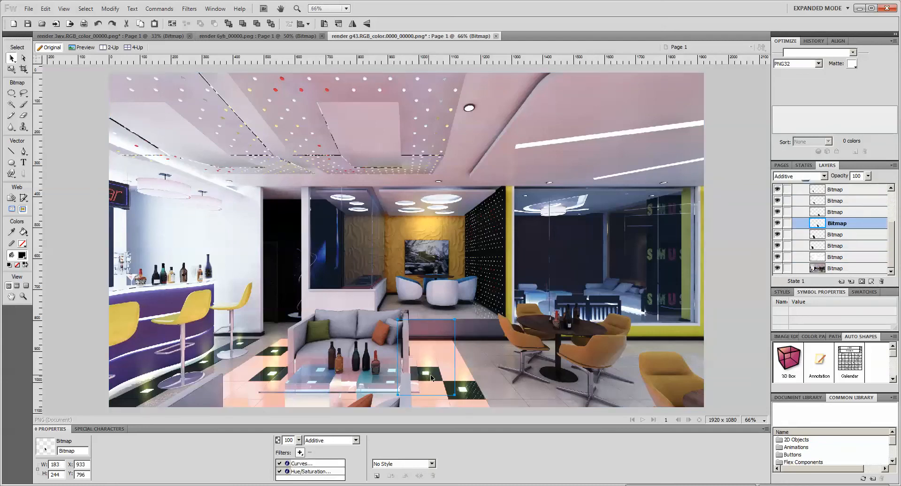
pyautogui.moveTo(432, 378); pyautogui.dragTo(481, 314)
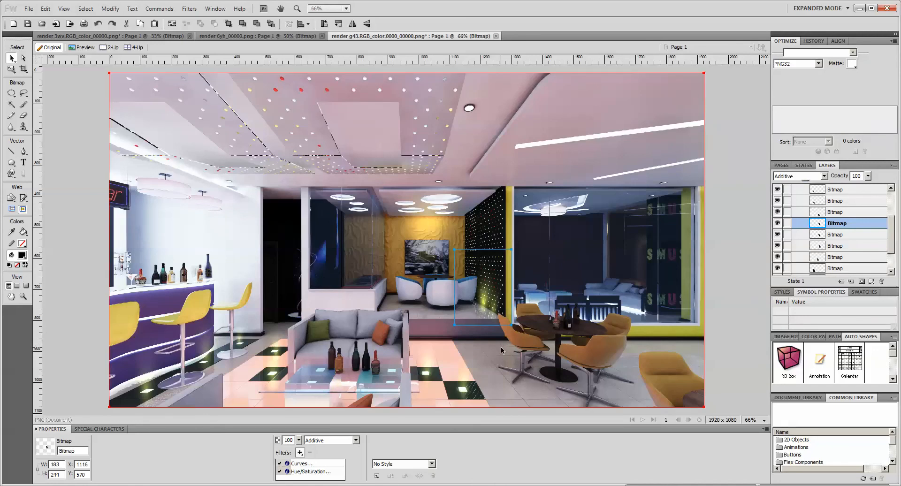
pyautogui.click(501, 347)
pyautogui.click(496, 328)
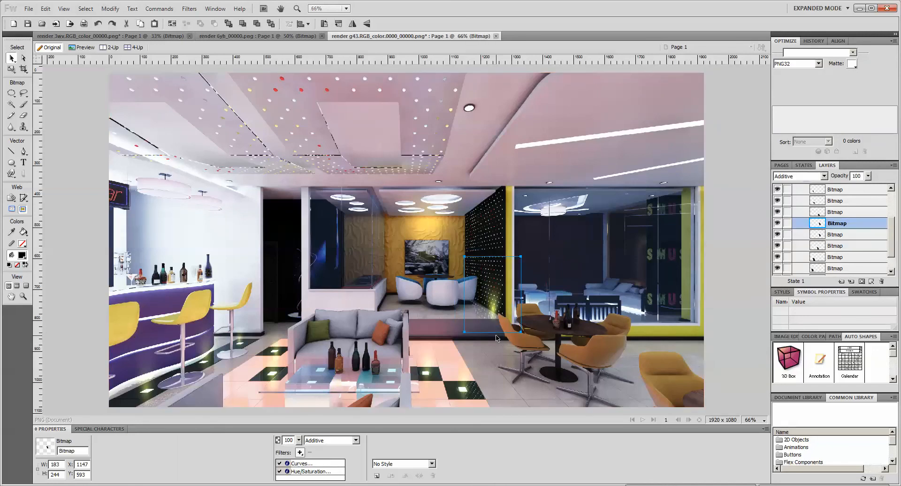
# Scale the glow on the dotted black wall to 123 × 163 px and move it to X 1140, Y 625
pyautogui.hotkey('ctrl', '=')
pyautogui.hotkey('ctrl', '=')
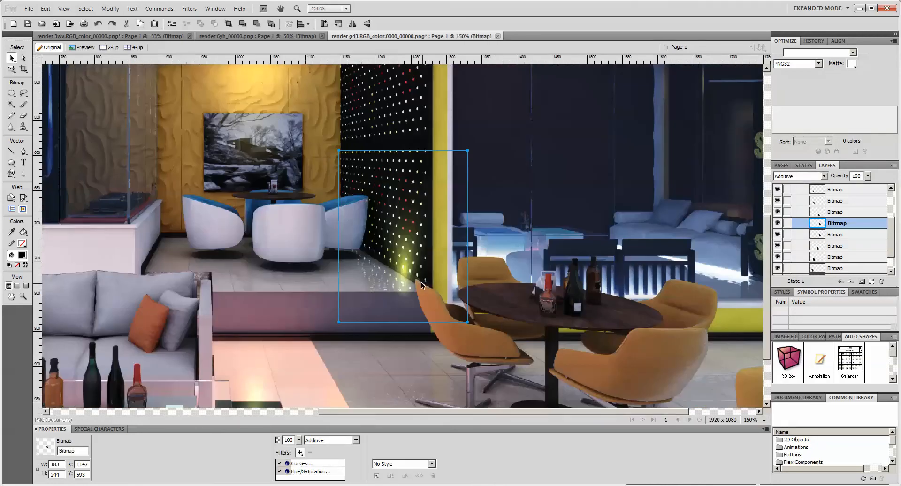
pyautogui.moveTo(421, 282); pyautogui.dragTo(399, 271)
pyautogui.press('q')
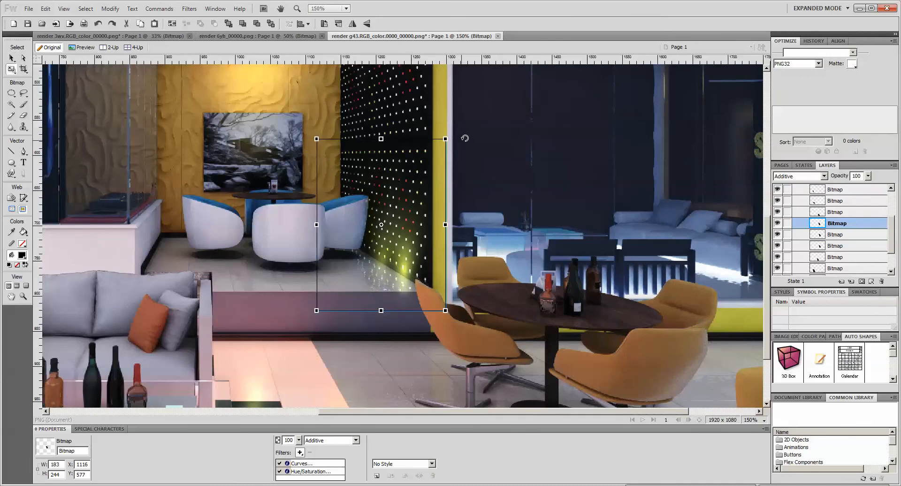
pyautogui.moveTo(445, 139); pyautogui.dragTo(403, 196)
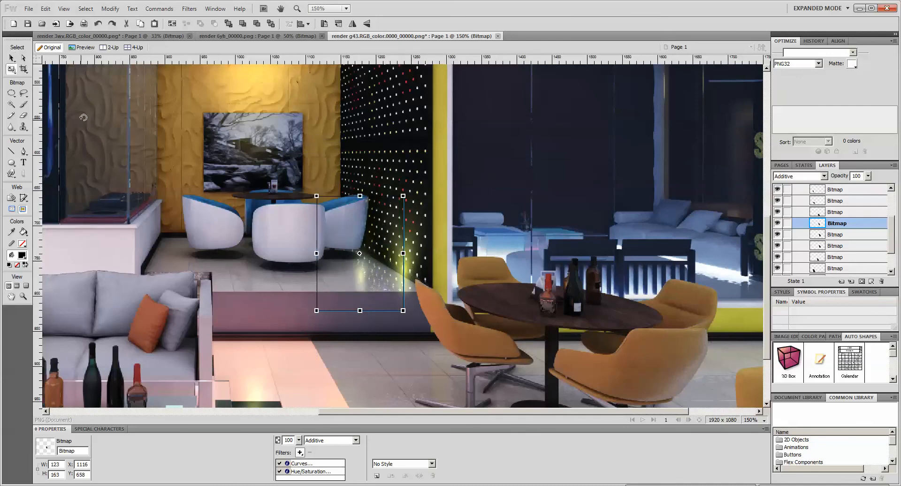
pyautogui.click(11, 57)
pyautogui.moveTo(360, 275); pyautogui.dragTo(376, 251)
pyautogui.hotkey('ctrl', '-')
pyautogui.hotkey('ctrl', '-')
pyautogui.hotkey('ctrl', '-')
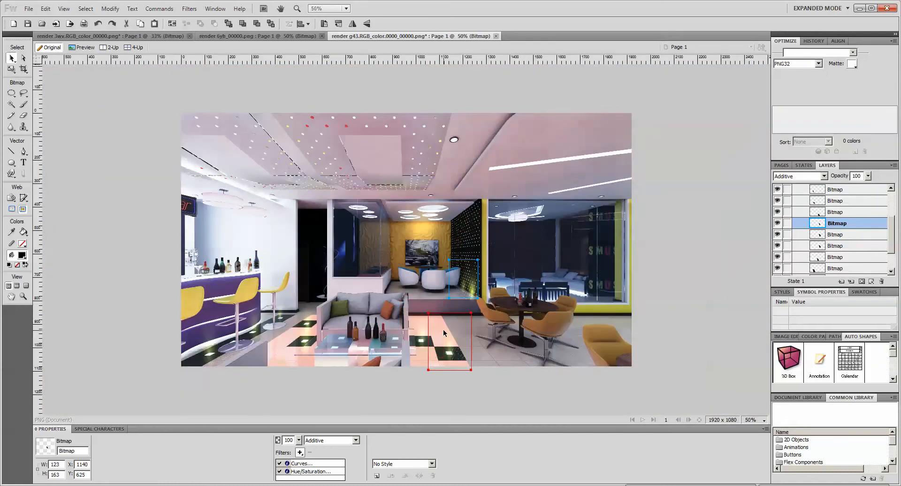
# Compare the base lounge render with its Curves filter off and on
pyautogui.click(469, 337)
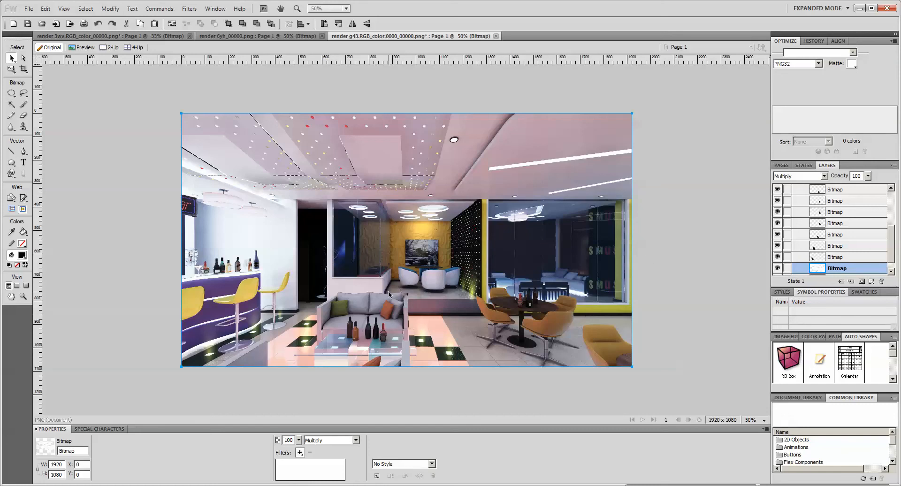
pyautogui.hotkey('ctrl', '-')
pyautogui.hotkey('ctrl', '=')
pyautogui.hotkey('ctrl', 'd')
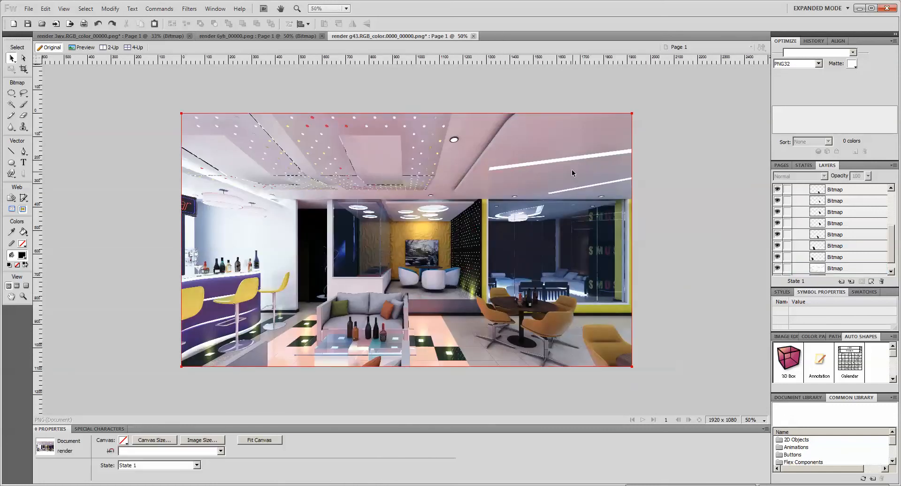
pyautogui.click(568, 154)
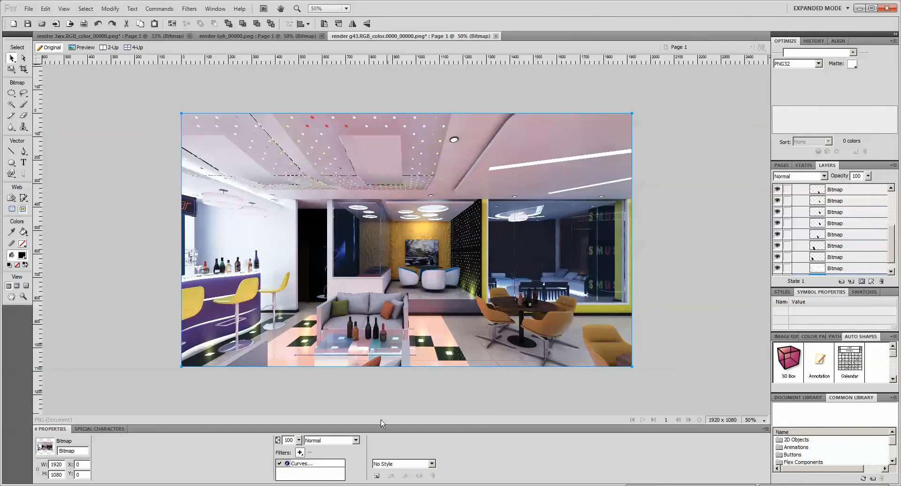
pyautogui.click(279, 463)
pyautogui.click(280, 463)
# Copy the additive glow at the bedroom's feature wall from render 3wv into render g43 and place it under the round ceiling light
pyautogui.click(110, 35)
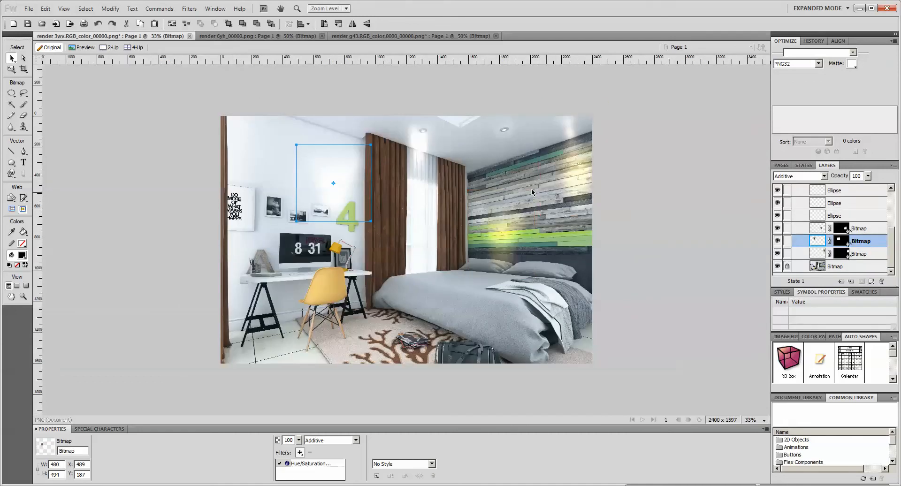
pyautogui.click(571, 140)
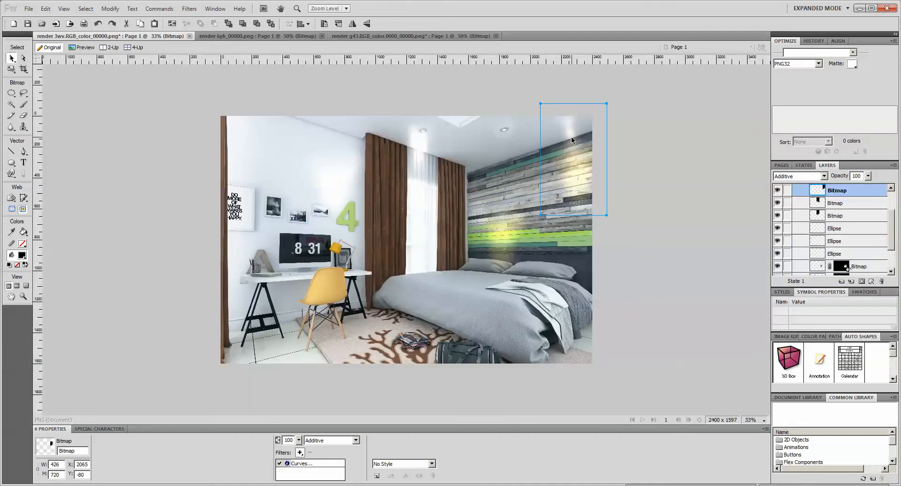
pyautogui.click(408, 35)
pyautogui.moveTo(444, 204); pyautogui.dragTo(492, 156)
pyautogui.click(662, 217)
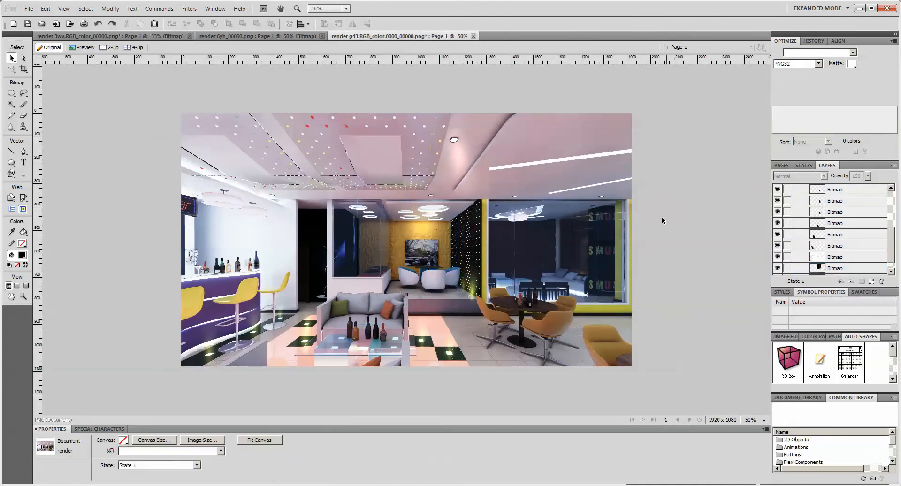
# Lock the multiplied ambient occlusion layer, rotate the round ceiling light's glow clockwise, and move it to X 817, Y -66
pyautogui.click(515, 181)
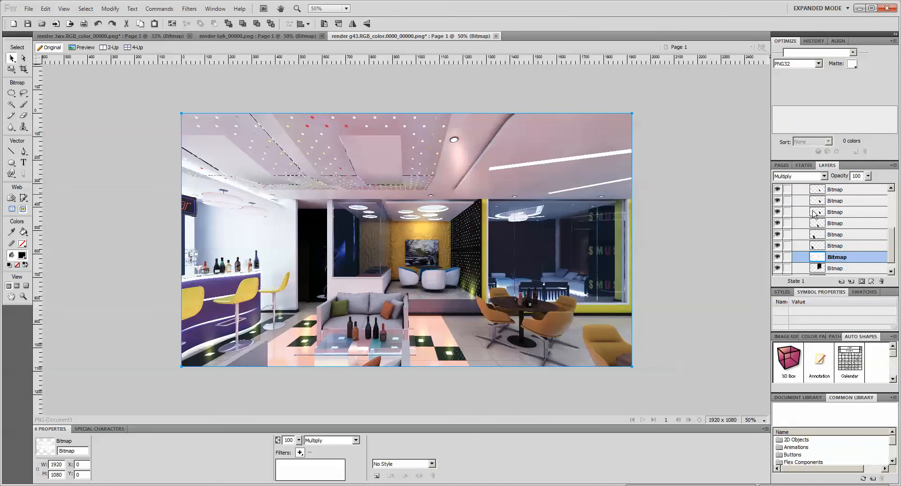
pyautogui.click(787, 257)
pyautogui.click(469, 144)
pyautogui.hotkey('ctrl', 't')
pyautogui.moveTo(518, 123); pyautogui.dragTo(545, 134)
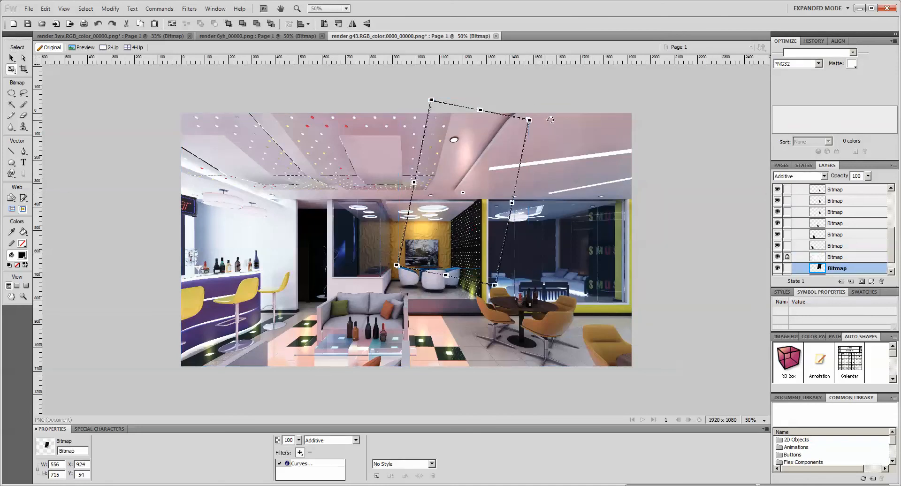
pyautogui.press('Return')
pyautogui.click(11, 58)
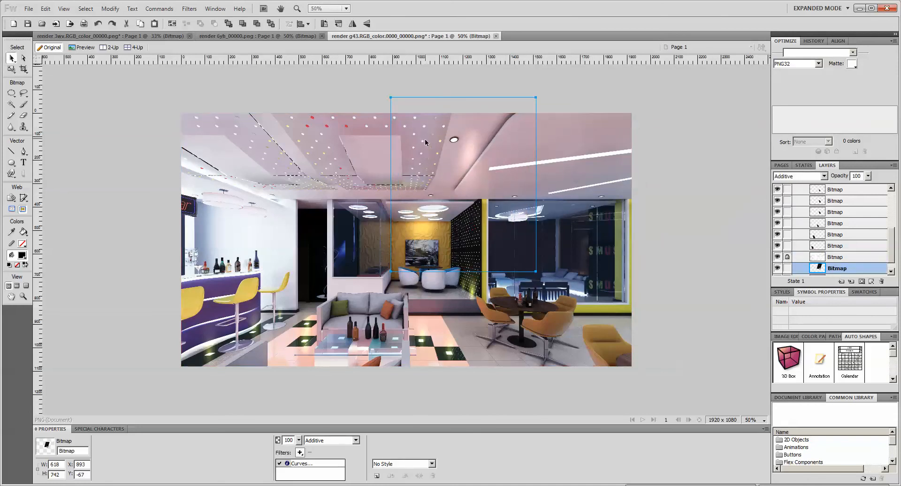
pyautogui.moveTo(474, 156); pyautogui.dragTo(458, 154)
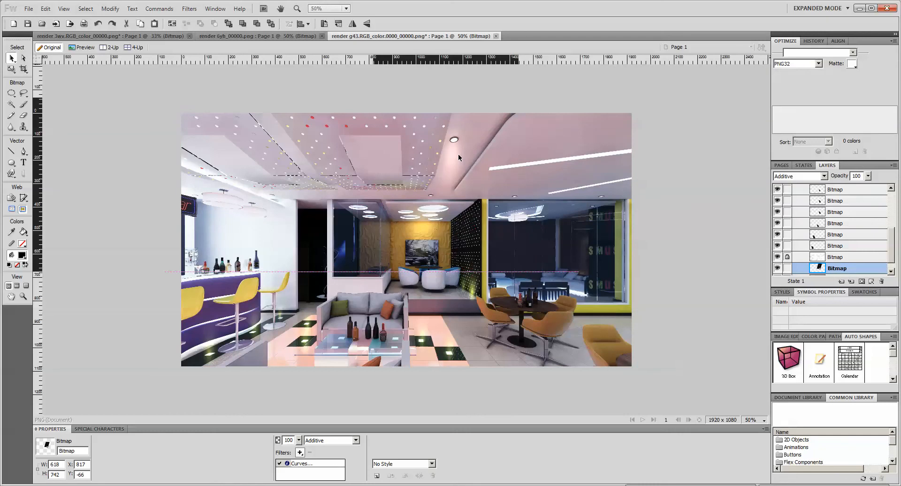
pyautogui.click(668, 162)
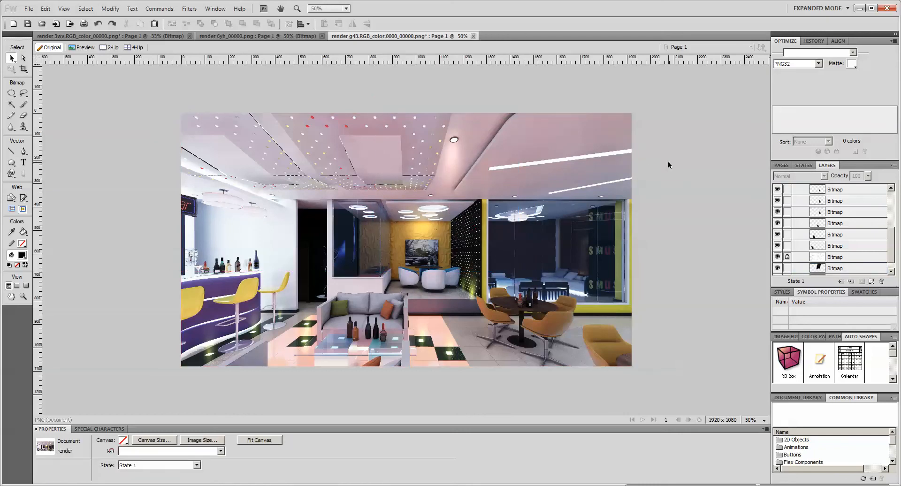
# Select the curtain's ceiling-light glow in render 3wv, and close that document
pyautogui.click(112, 36)
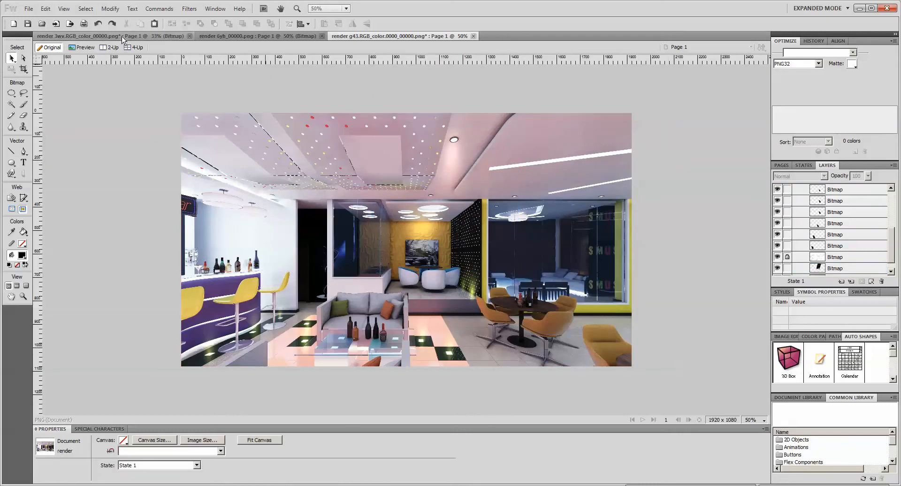
pyautogui.moveTo(422, 219); pyautogui.dragTo(388, 212)
pyautogui.click(426, 195)
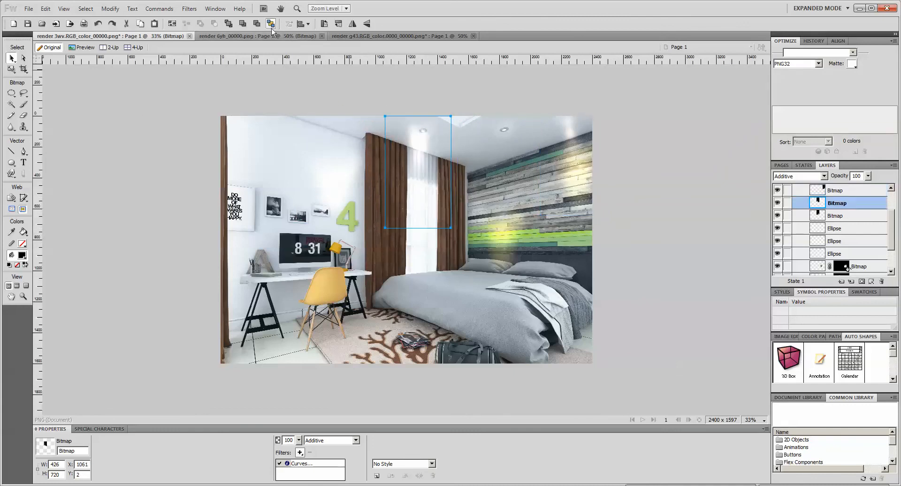
pyautogui.click(190, 36)
pyautogui.click(470, 266)
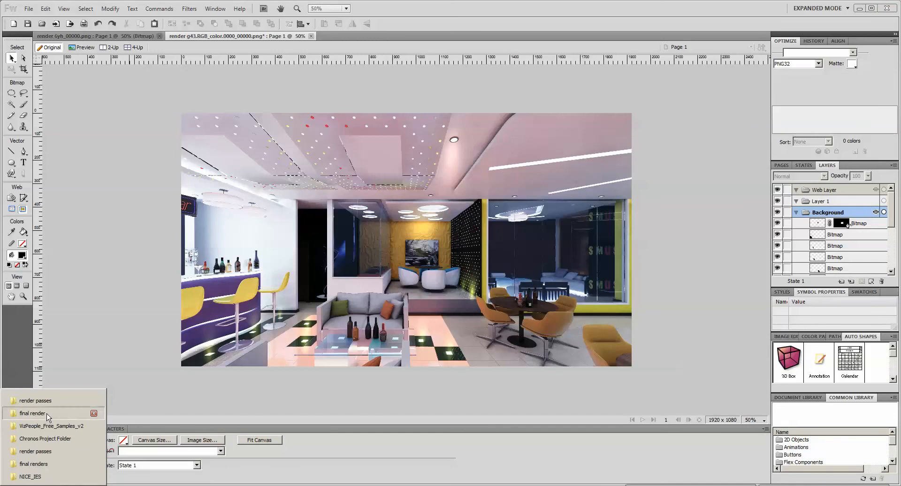
# Open the kitchen image render 5lf.RGB_color_00000.png from the final render folder and fit it in view
pyautogui.click(47, 413)
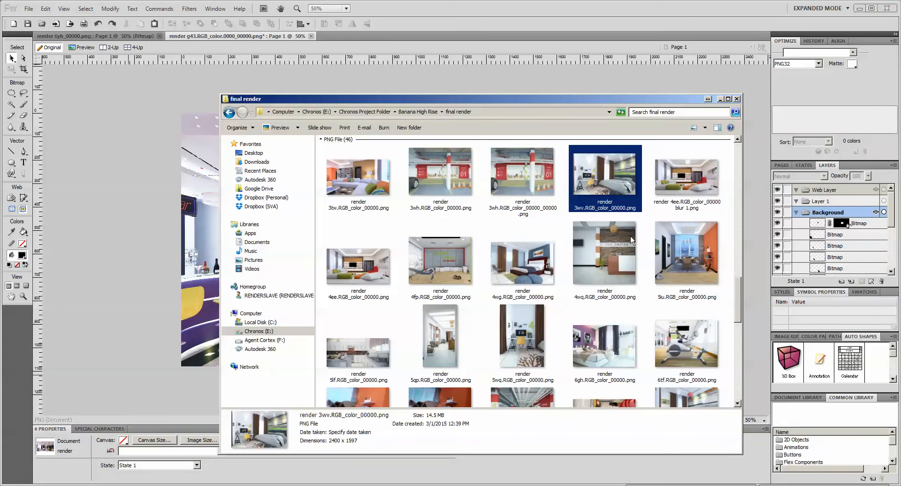
pyautogui.click(392, 372)
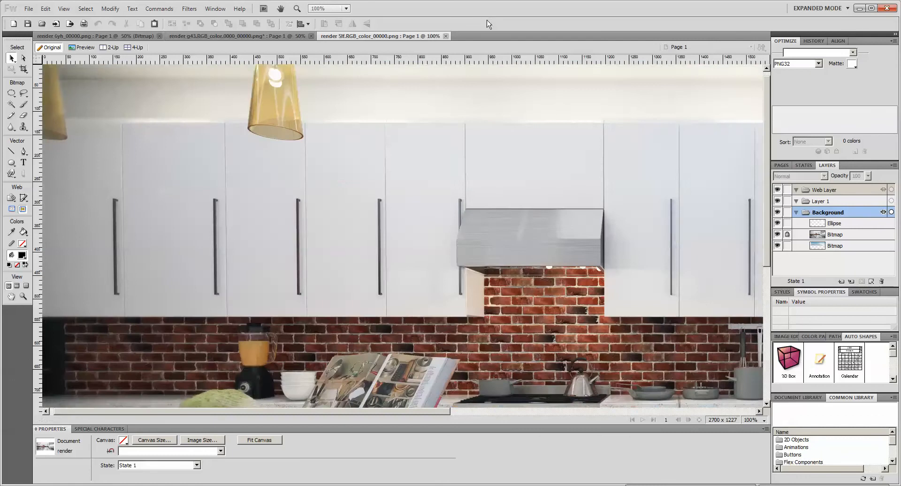
pyautogui.hotkey('ctrl', '-')
pyautogui.hotkey('ctrl', '-')
pyautogui.hotkey('ctrl', '-')
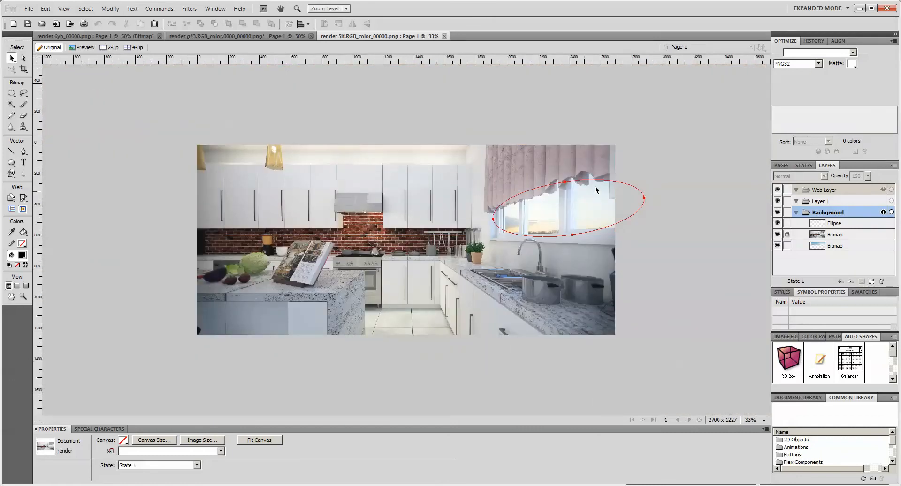
# Examine the feathered white ellipse over the kitchen window by shifting it, undoing the move, and hiding and showing it
pyautogui.moveTo(596, 189); pyautogui.dragTo(242, 230)
pyautogui.hotkey('ctrl', 'z')
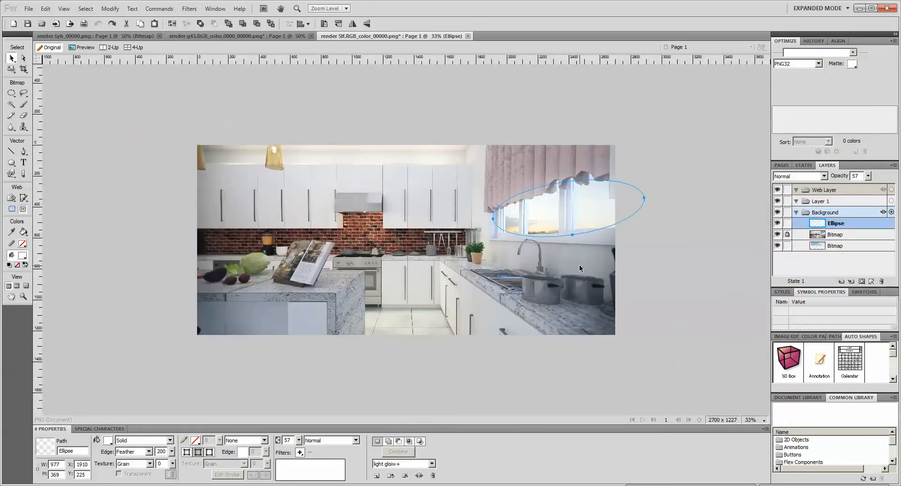
pyautogui.click(777, 223)
pyautogui.click(777, 224)
pyautogui.click(778, 224)
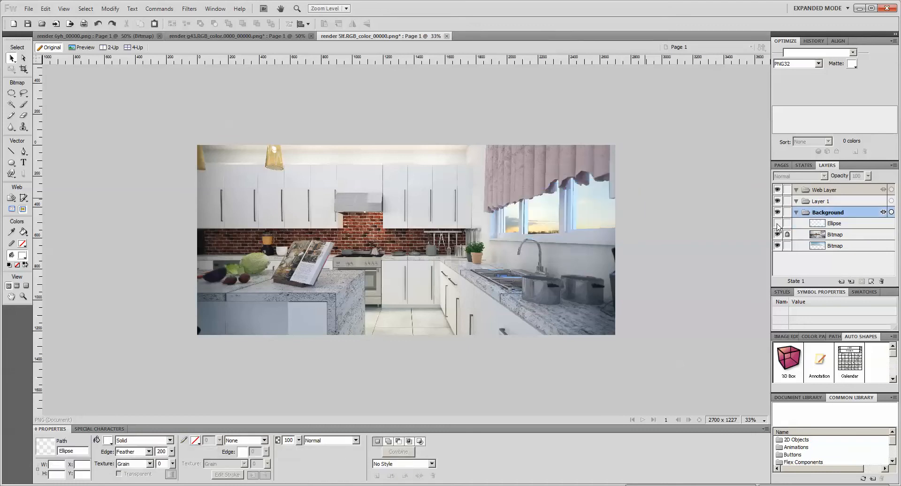
pyautogui.click(778, 224)
pyautogui.click(777, 224)
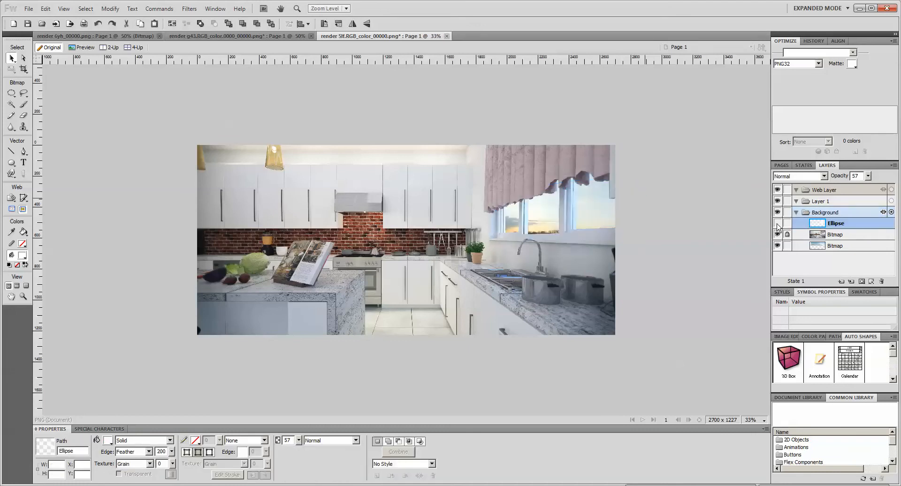
pyautogui.click(777, 224)
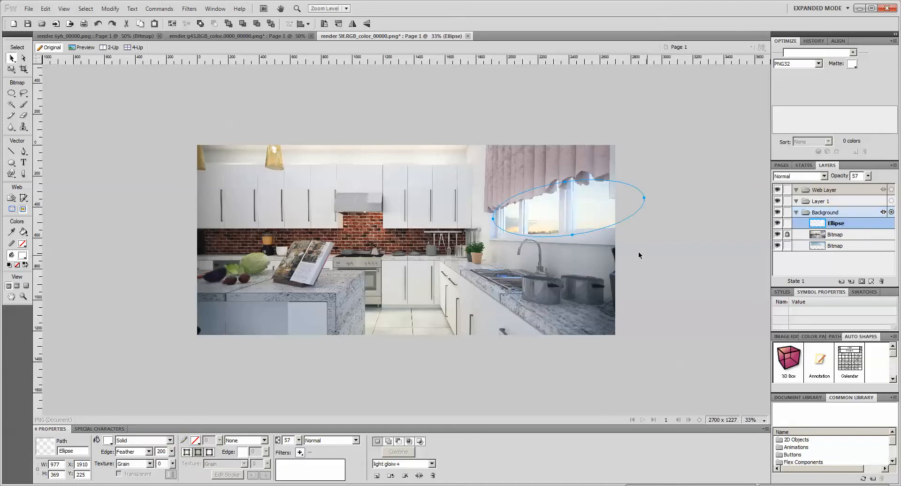
# Paste the kitchen's feathered white ellipse into render g43 and place it over the ceiling's linear lights
pyautogui.click(237, 36)
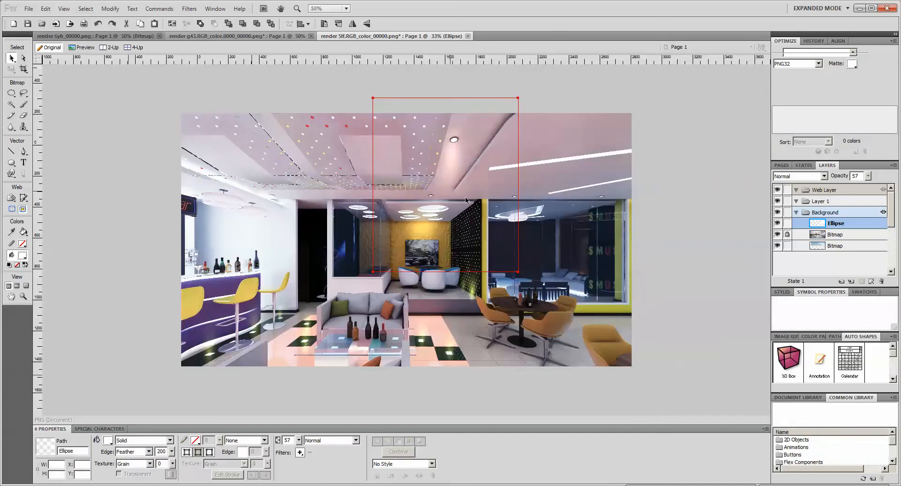
pyautogui.hotkey('ctrl', 'v')
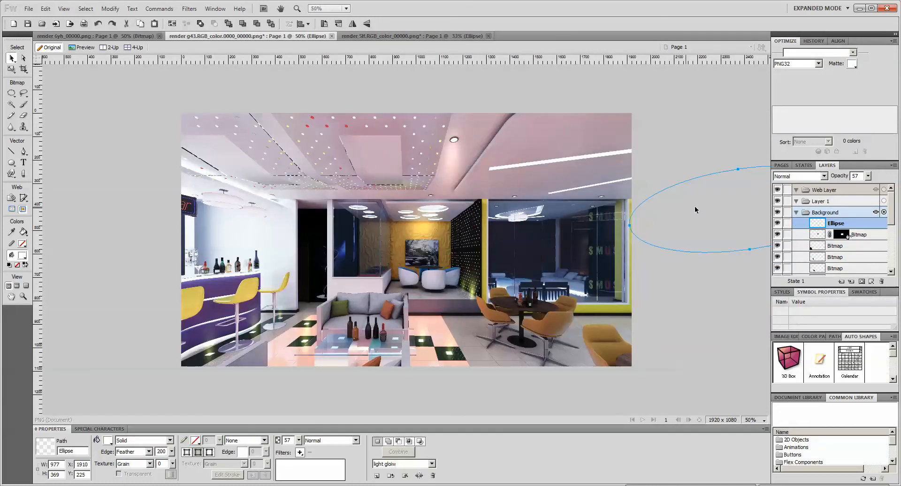
pyautogui.moveTo(695, 205); pyautogui.dragTo(519, 153)
# Paste the kitchen's feathered ellipse into render g43 again, placing it over the ceiling's linear lights and scaling it to about 543 × 205 px
pyautogui.press('w')
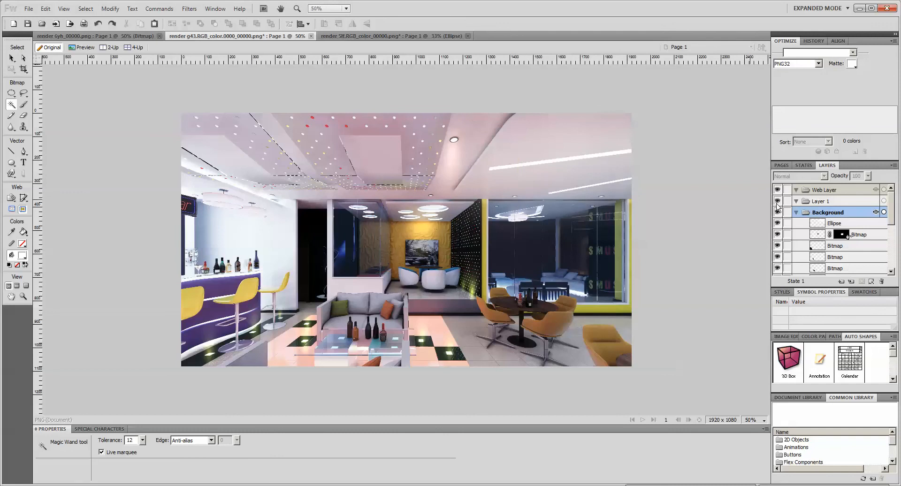
pyautogui.hotkey('ctrl', 'a')
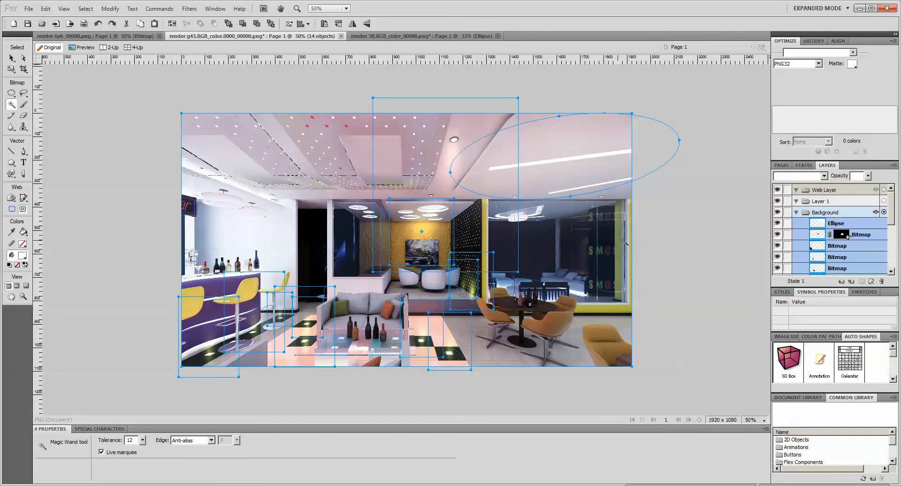
pyautogui.hotkey('ctrl', 'v')
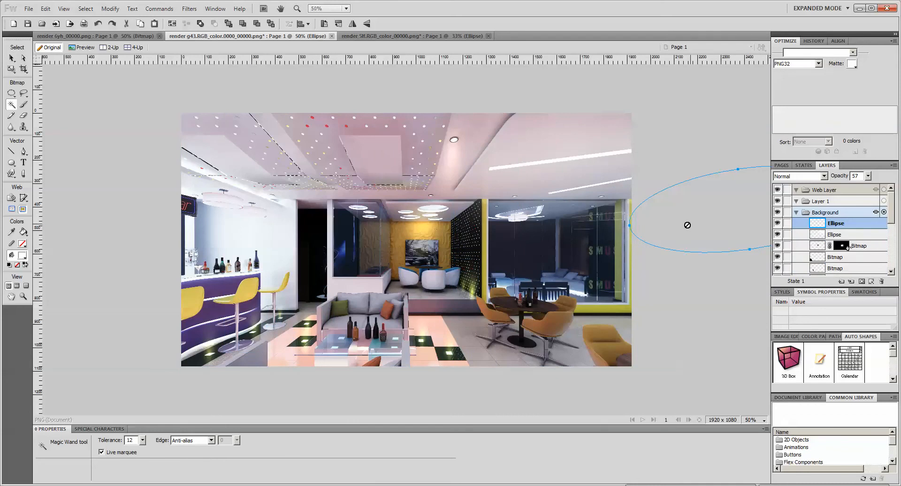
pyautogui.click(10, 59)
pyautogui.moveTo(708, 241); pyautogui.dragTo(529, 188)
pyautogui.press('q')
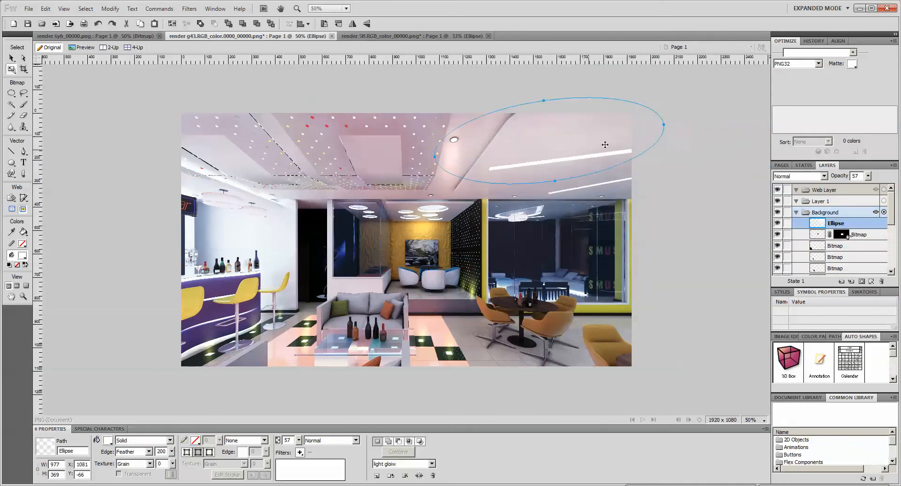
pyautogui.moveTo(680, 198); pyautogui.dragTo(623, 157)
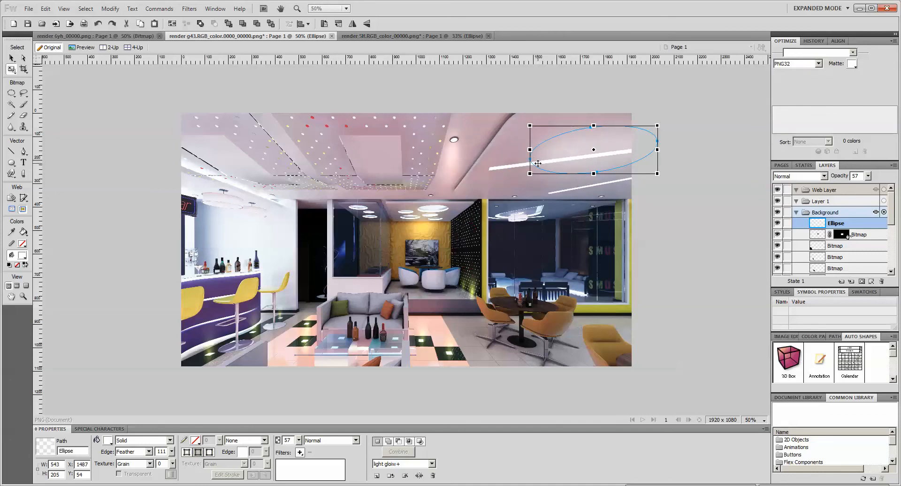
# Reshape the feathered ellipse into a narrow glow of about 682 × 140 px around the longer ceiling light and set its opacity to 85
pyautogui.press('a')
pyautogui.moveTo(530, 162); pyautogui.dragTo(487, 167)
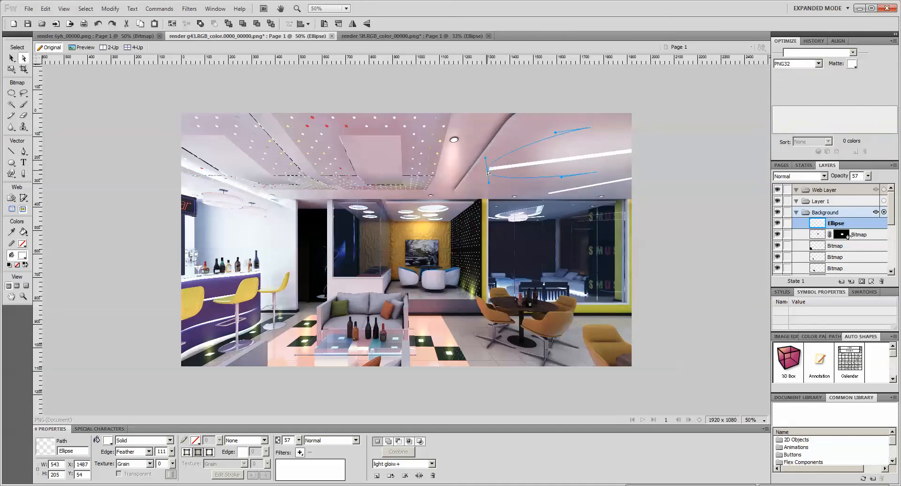
pyautogui.moveTo(587, 134); pyautogui.dragTo(648, 150)
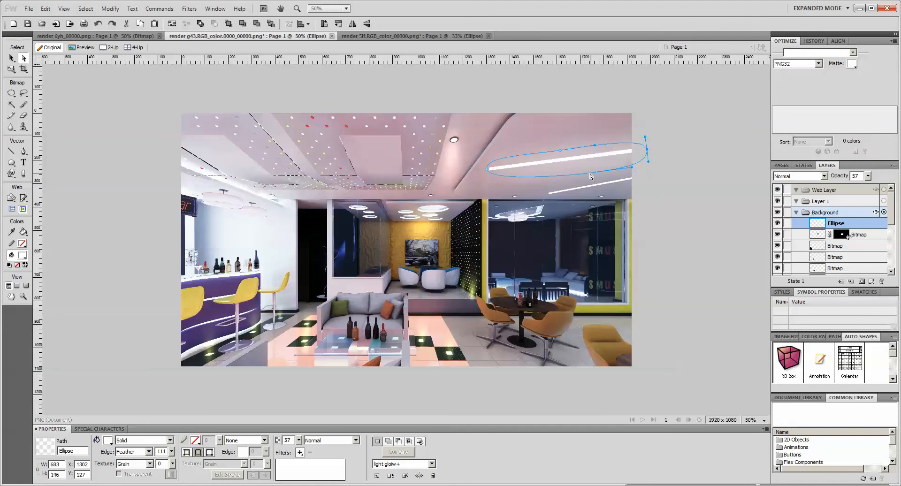
pyautogui.moveTo(596, 175); pyautogui.dragTo(591, 167)
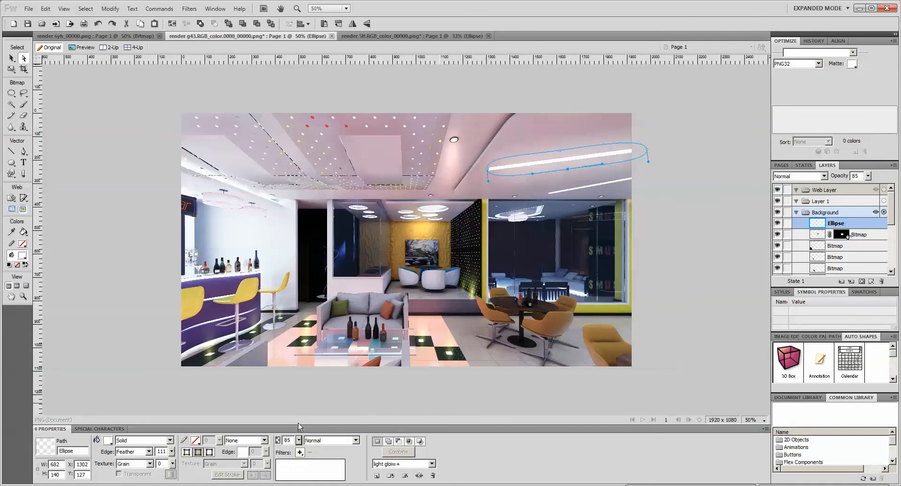
pyautogui.click(688, 246)
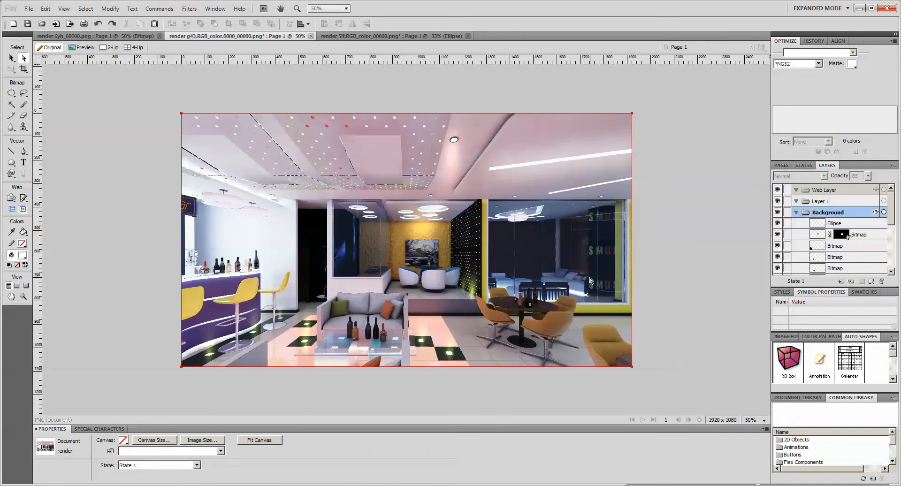
pyautogui.click(778, 223)
pyautogui.click(778, 224)
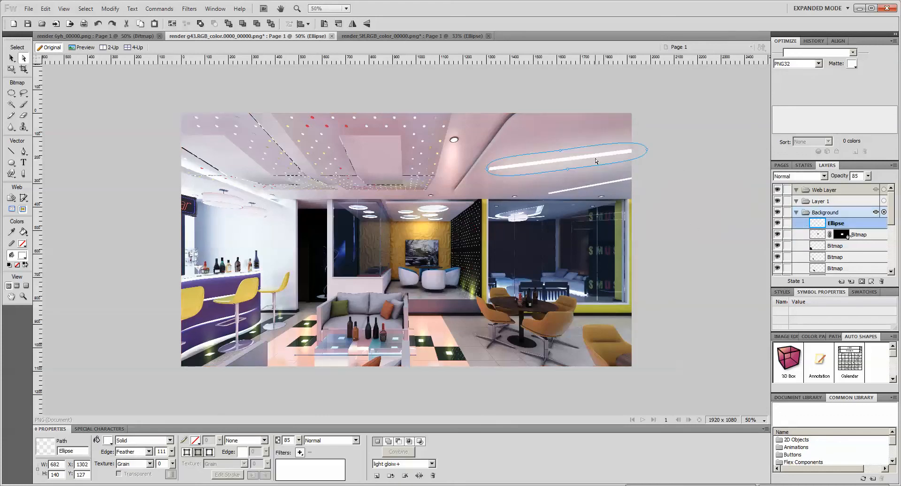
# Duplicate the longer light's glow onto the shorter ceiling light and rotate the copy to a steeper angle
pyautogui.moveTo(598, 162); pyautogui.dragTo(622, 187)
pyautogui.press('q')
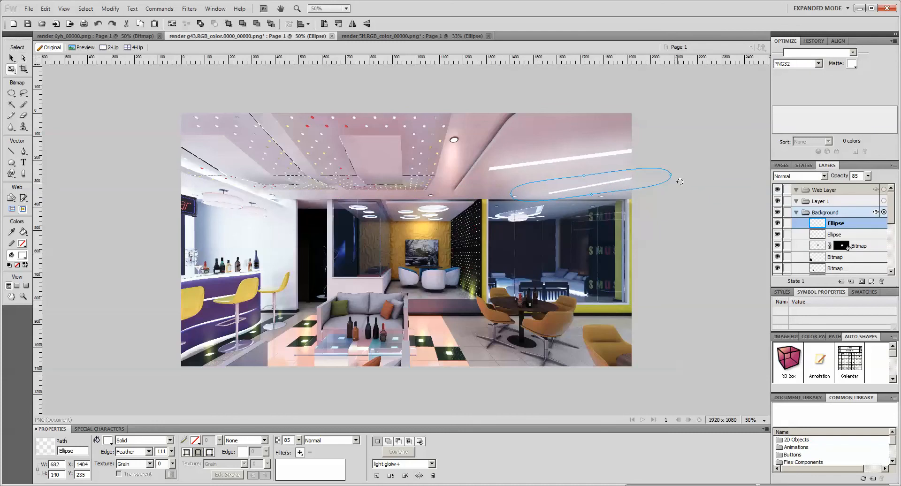
pyautogui.moveTo(681, 163); pyautogui.dragTo(701, 171)
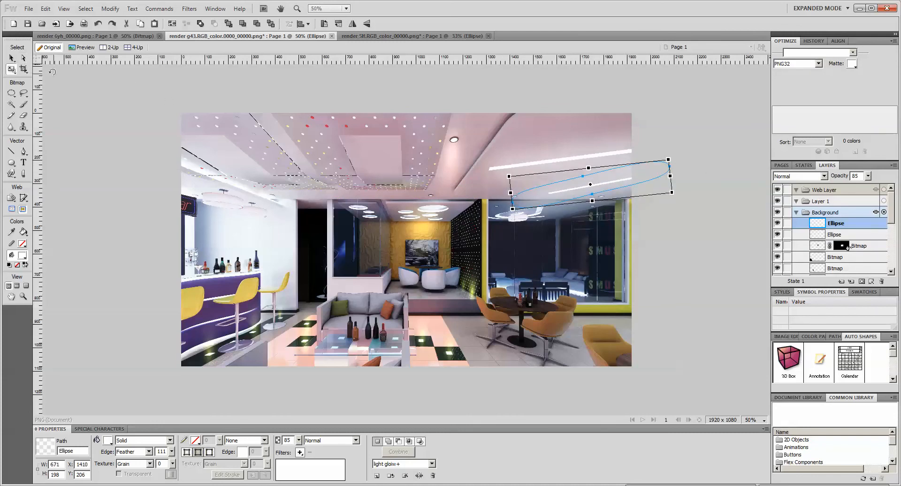
pyautogui.click(11, 57)
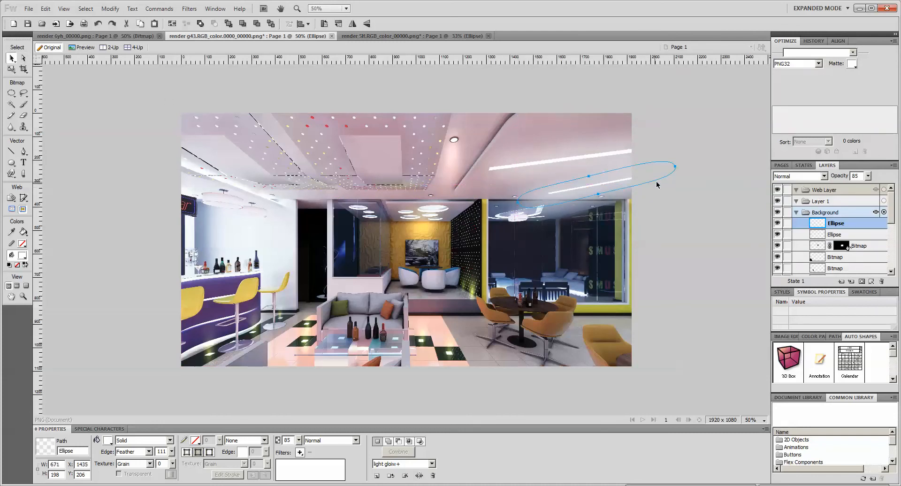
# Set the shorter light's glow ellipse to a feather of 40 and an opacity of 55
pyautogui.hotkey('ctrl', '=')
pyautogui.hotkey('ctrl', '=')
pyautogui.hotkey('ctrl', '-')
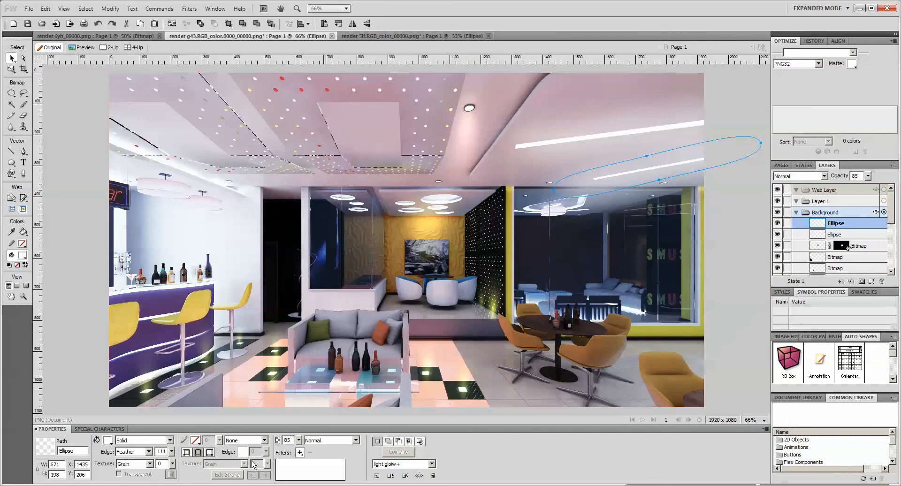
pyautogui.click(172, 452)
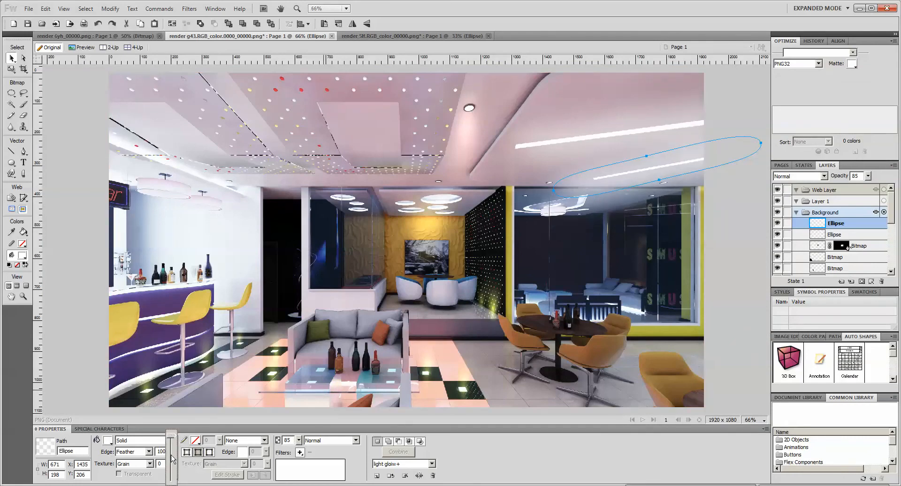
pyautogui.moveTo(173, 459); pyautogui.dragTo(172, 443)
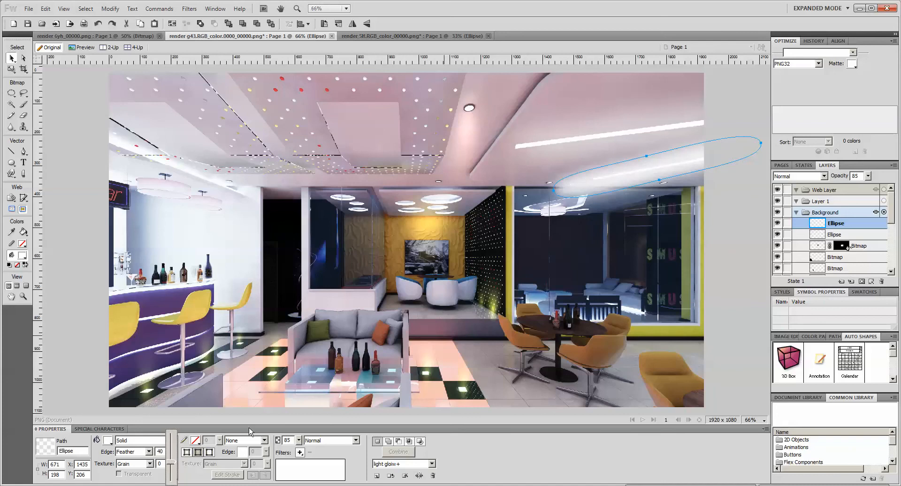
pyautogui.moveTo(303, 444); pyautogui.dragTo(300, 458)
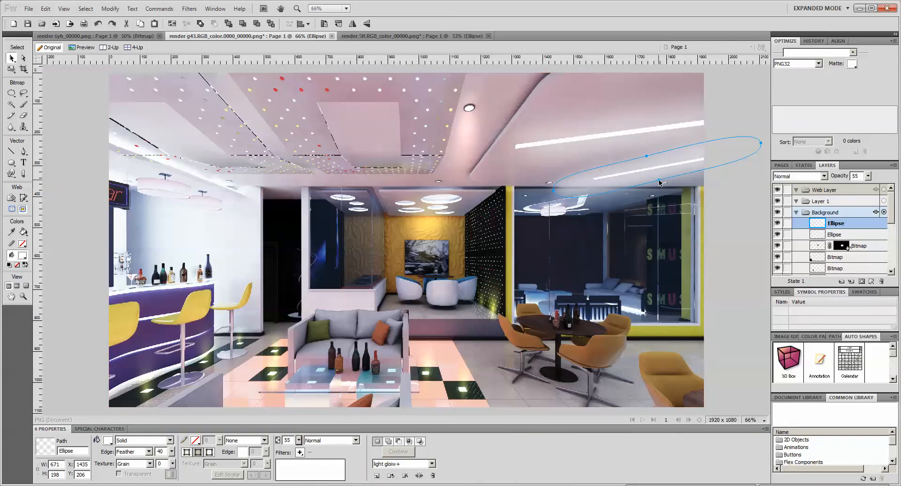
# Scale down, move and rotate the glow ellipse to fit around the shorter ceiling light, at about 469 × 116 px
pyautogui.press('q')
pyautogui.moveTo(760, 137); pyautogui.dragTo(697, 155)
pyautogui.click(12, 57)
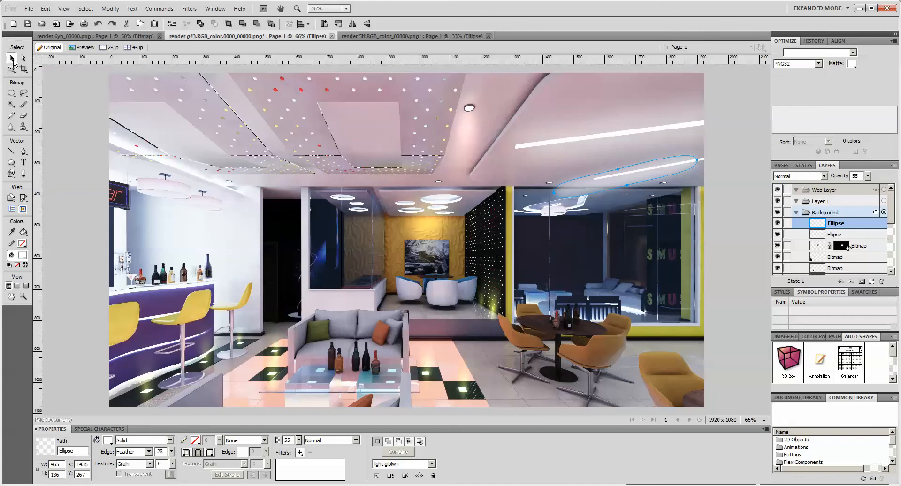
pyautogui.moveTo(649, 174); pyautogui.dragTo(679, 166)
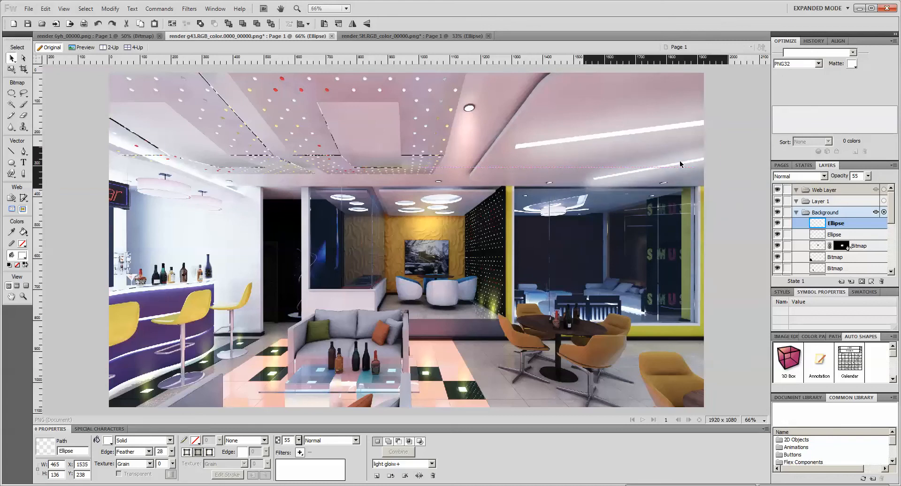
pyautogui.press('q')
pyautogui.moveTo(750, 148); pyautogui.dragTo(746, 141)
pyautogui.hotkey('ctrl', '-')
pyautogui.hotkey('ctrl', '-')
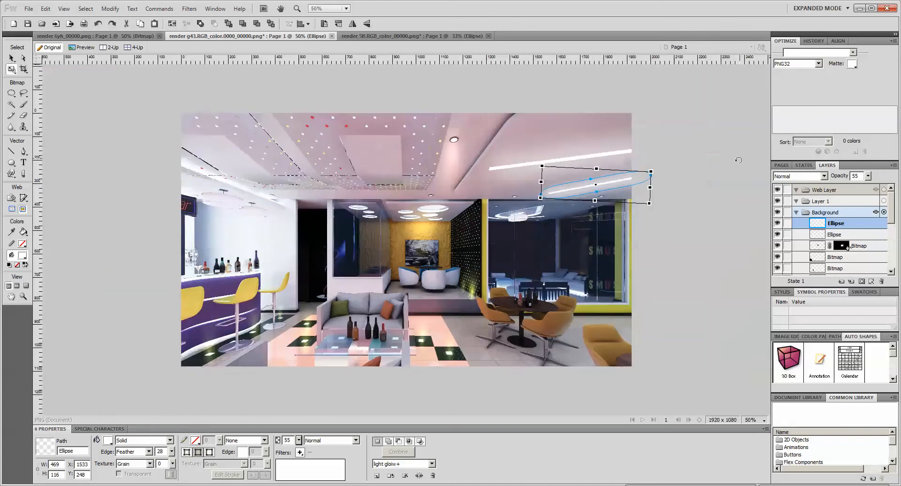
pyautogui.click(11, 57)
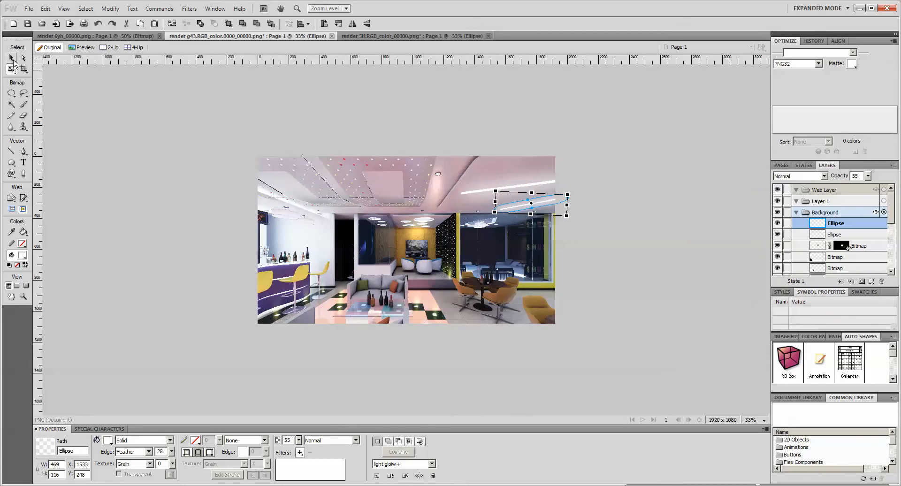
# Try a feather of 100 and a size of about 301 × 74 px on the shorter light's glow, and delete that ellipse
pyautogui.click(615, 219)
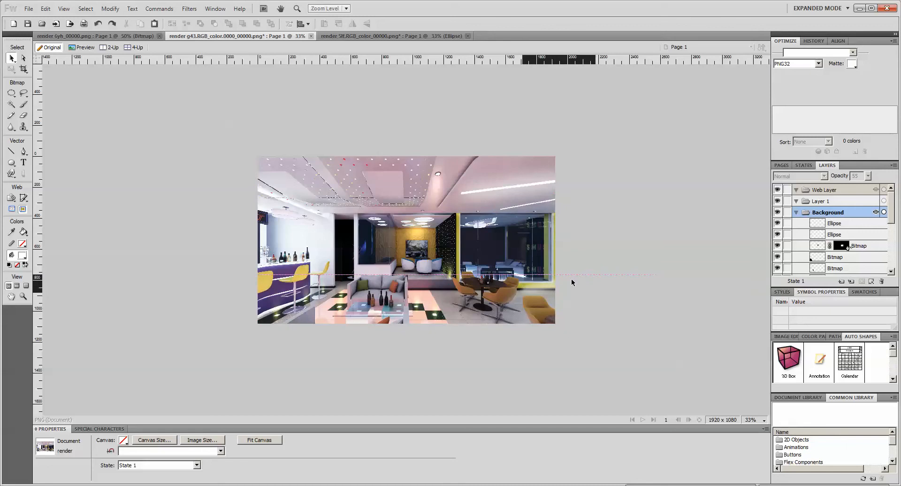
pyautogui.click(530, 203)
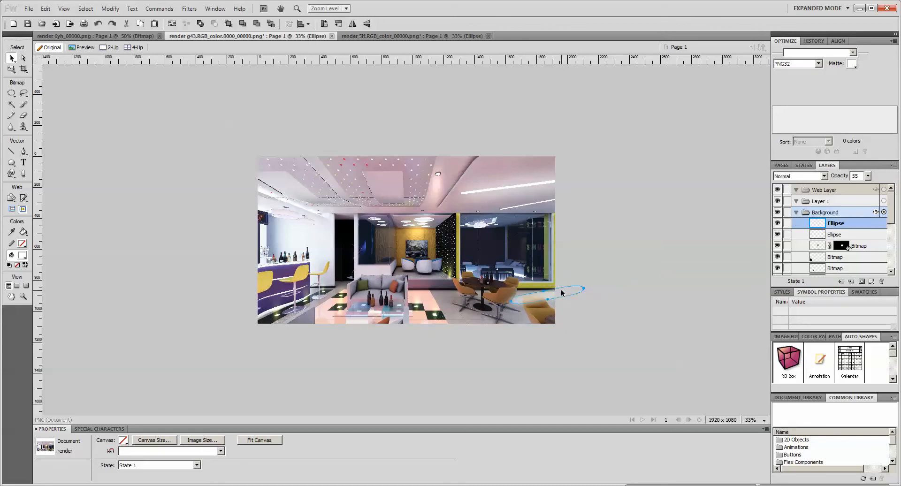
pyautogui.moveTo(172, 452); pyautogui.dragTo(173, 401)
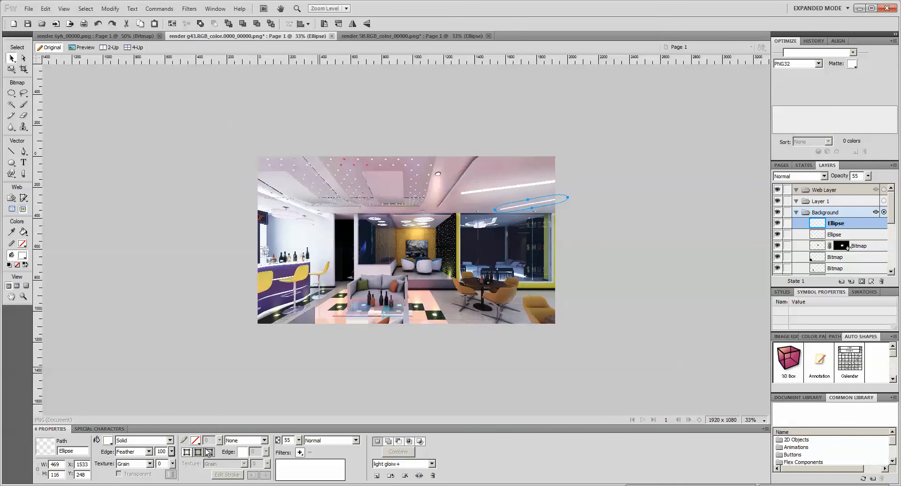
pyautogui.hotkey('ctrl', '=')
pyautogui.press('q')
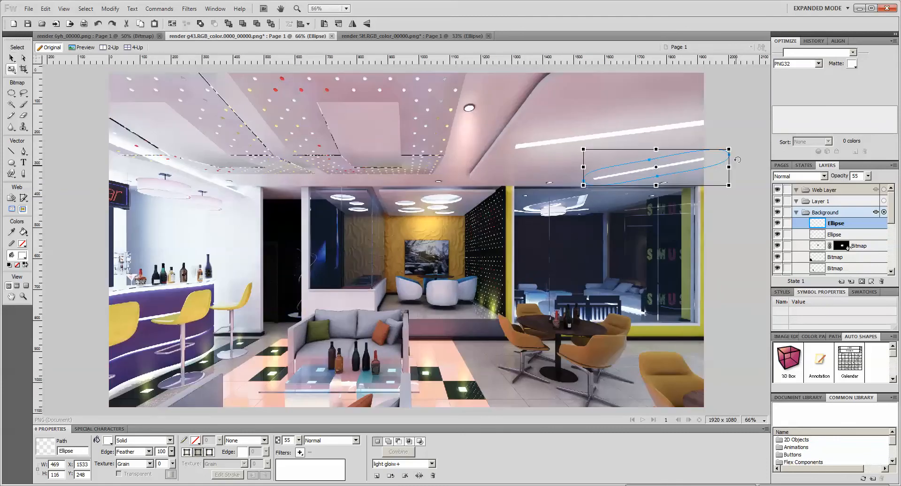
pyautogui.moveTo(728, 149); pyautogui.dragTo(661, 170)
pyautogui.click(11, 57)
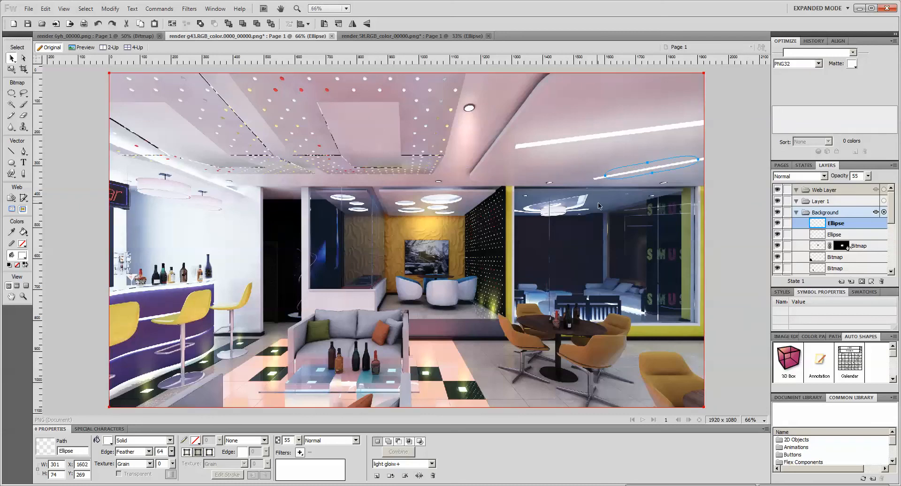
pyautogui.press('Delete')
# Try shifting the remaining glow ellipse around the longer ceiling light, undo the shift and deselect the ellipse
pyautogui.hotkey('ctrl', '-')
pyautogui.hotkey('ctrl', 'z')
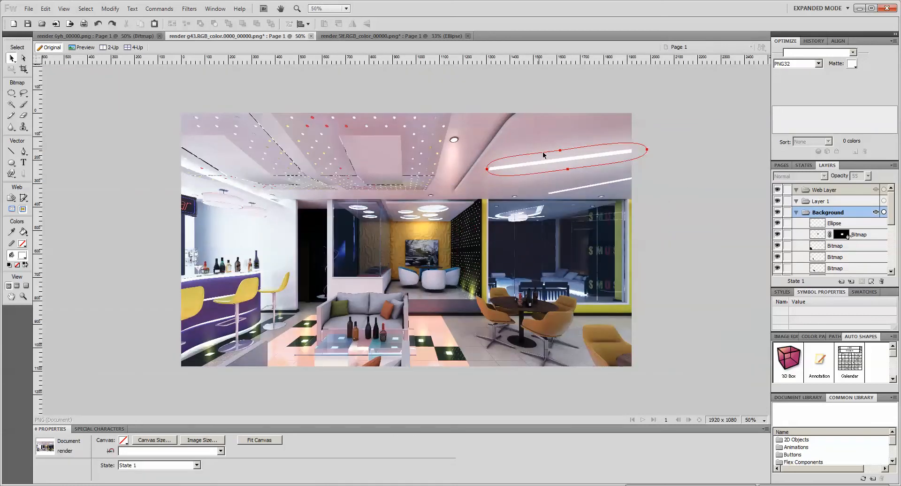
pyautogui.moveTo(518, 185); pyautogui.dragTo(539, 171)
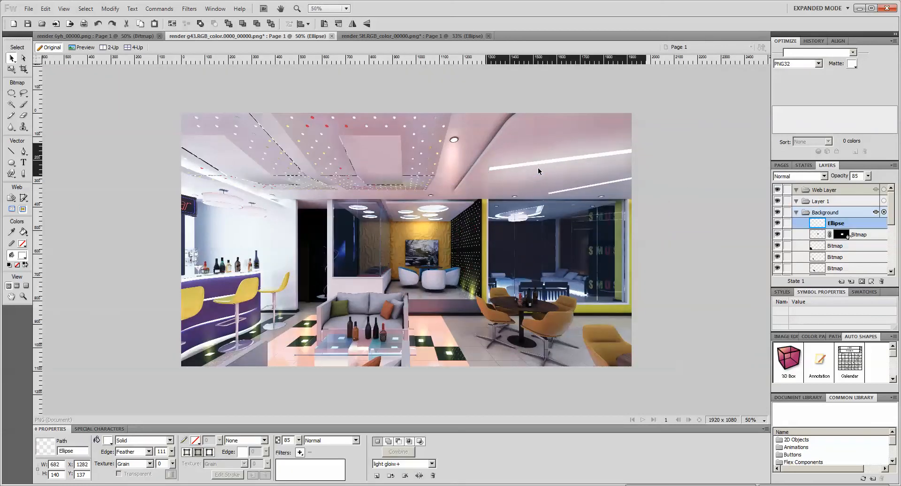
pyautogui.click(665, 235)
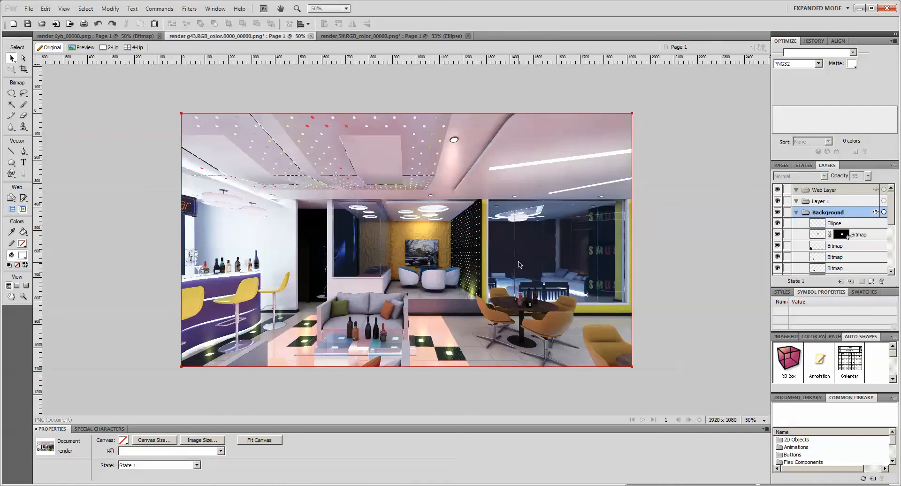
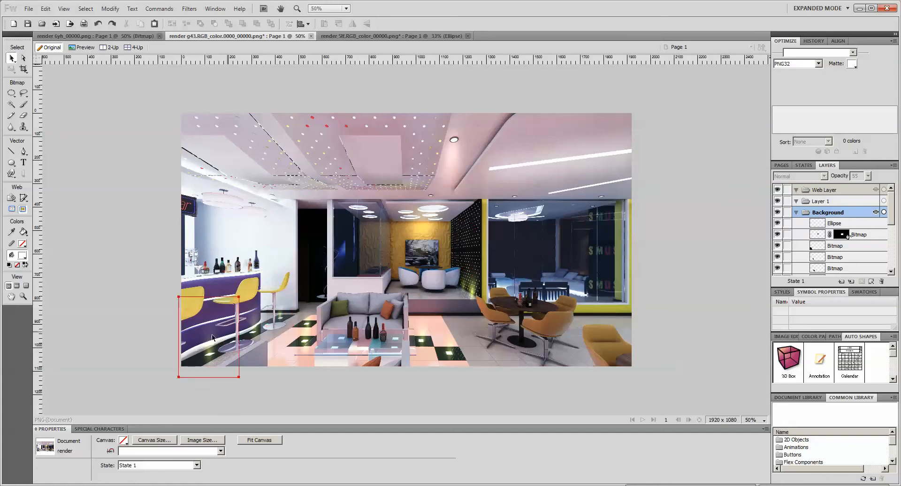
# Save render g43, and close renders 5lf and 6yh, discarding the changes to 5lf
pyautogui.hotkey('ctrl', 's')
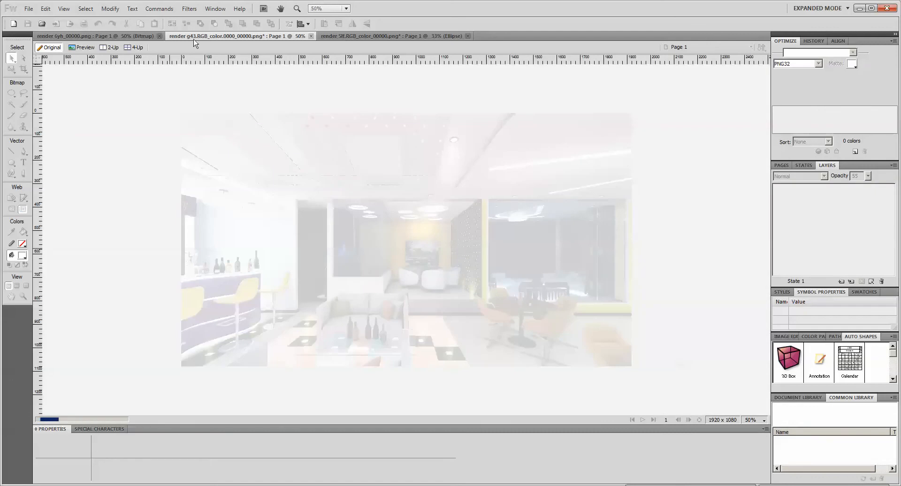
pyautogui.click(438, 35)
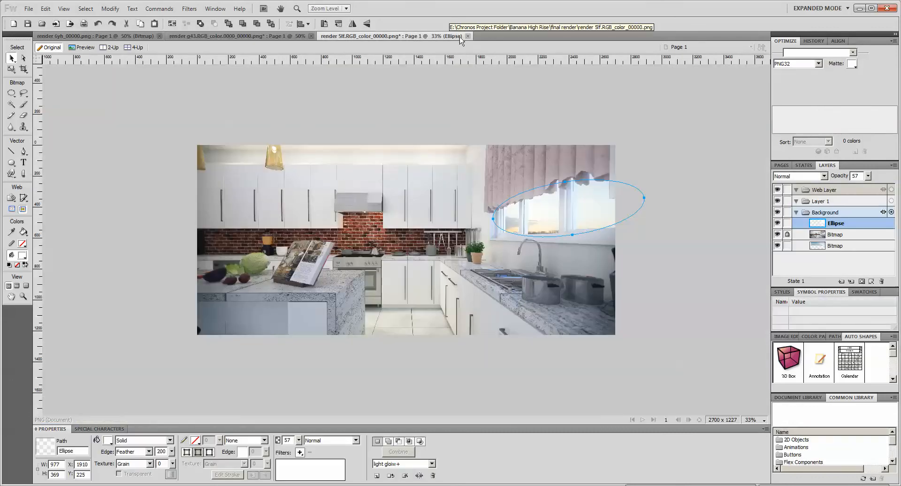
pyautogui.click(468, 36)
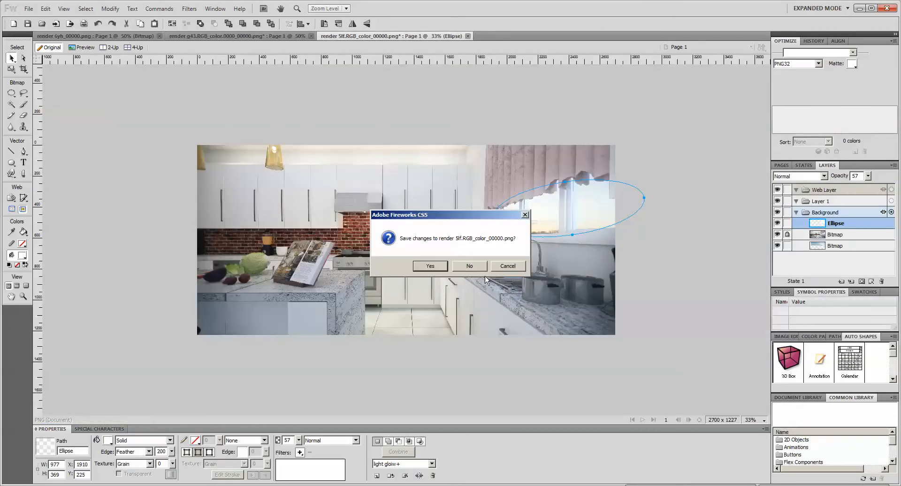
pyautogui.click(470, 266)
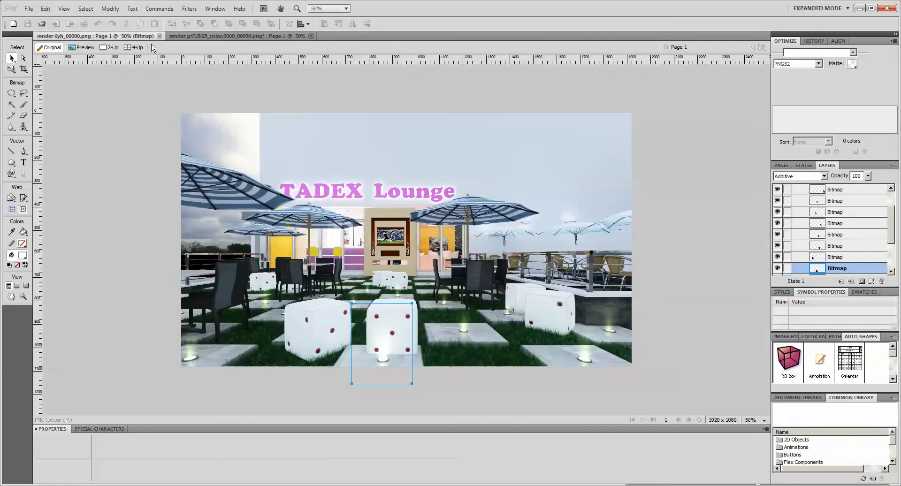
pyautogui.click(159, 36)
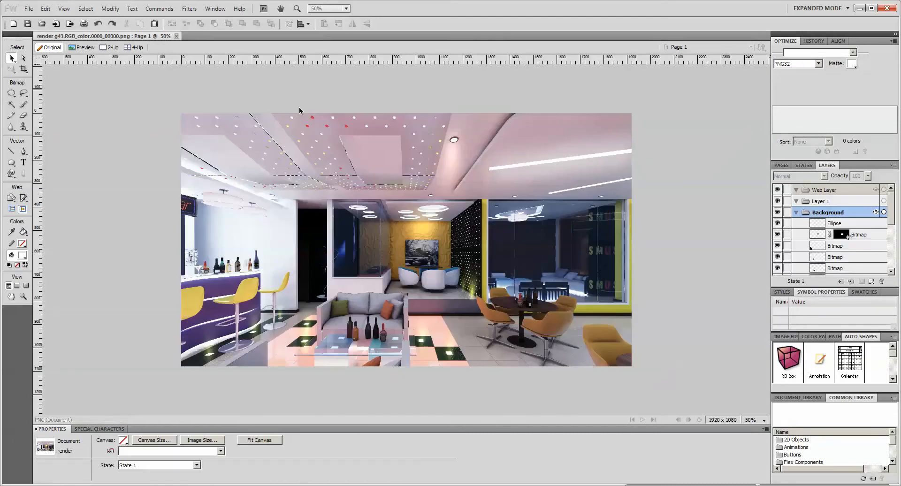
# Close render g43 and Fireworks, then close the NICE_IES, Banana High Rise final render and render passes folder windows
pyautogui.click(176, 36)
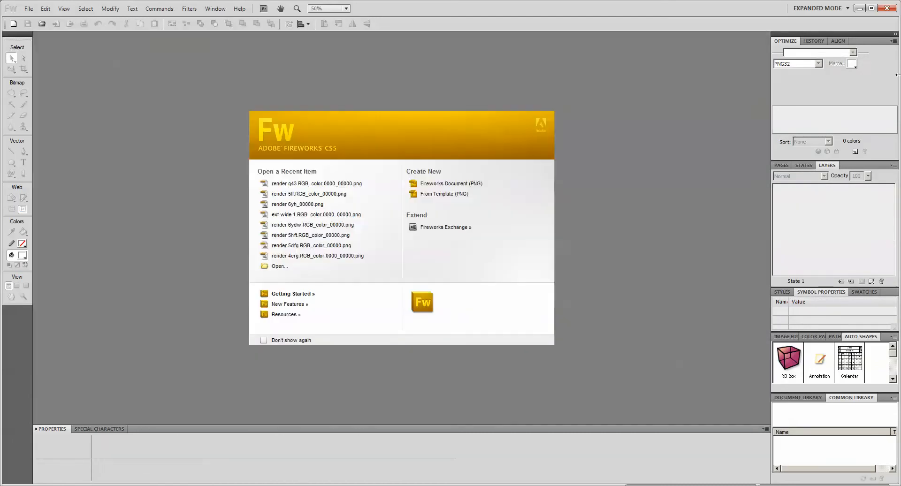
pyautogui.click(891, 10)
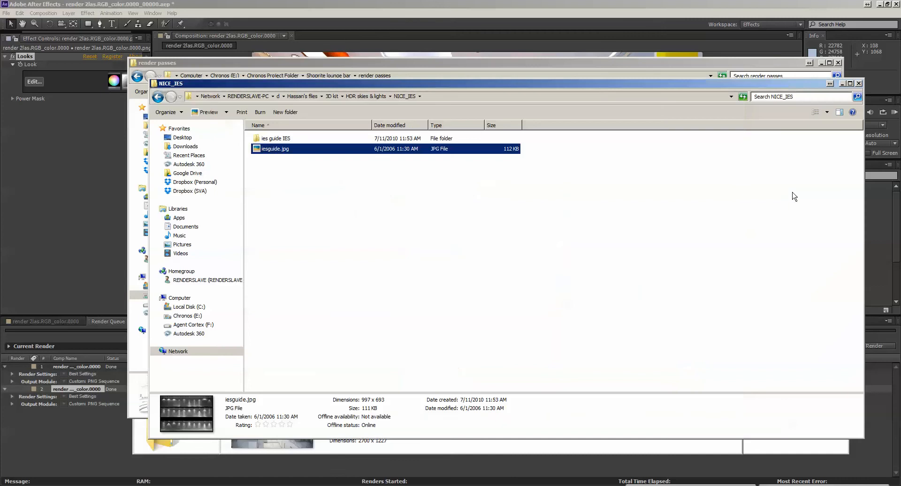
pyautogui.click(858, 84)
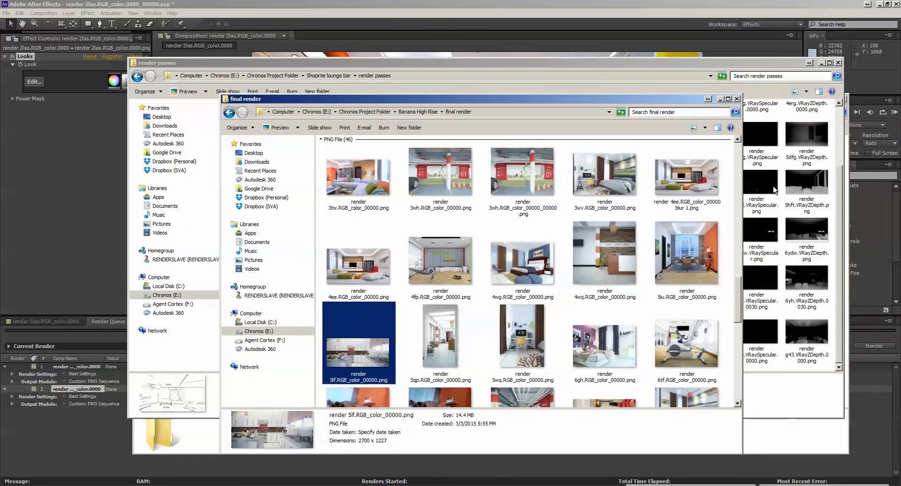
pyautogui.click(812, 136)
pyautogui.click(839, 62)
pyautogui.click(761, 213)
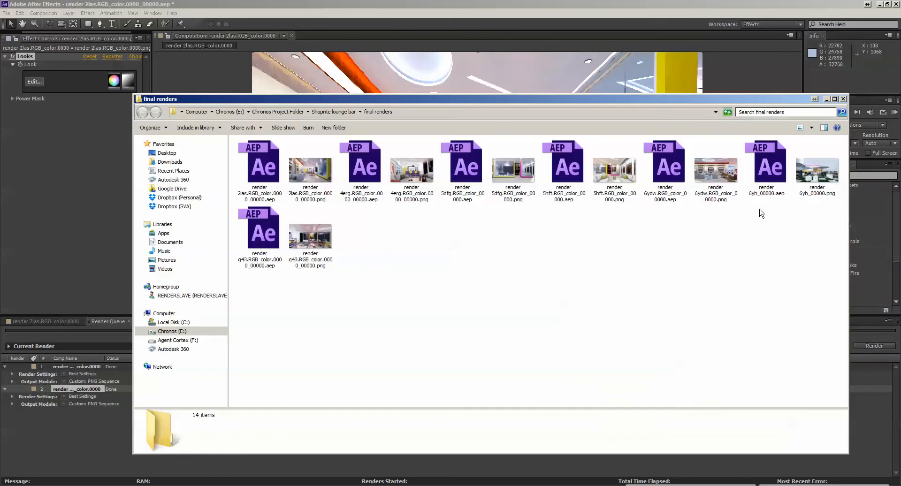
# Group the files in the Shoprite lounge bar final renders folder by type
pyautogui.rightClick(574, 290)
pyautogui.moveTo(603, 305)
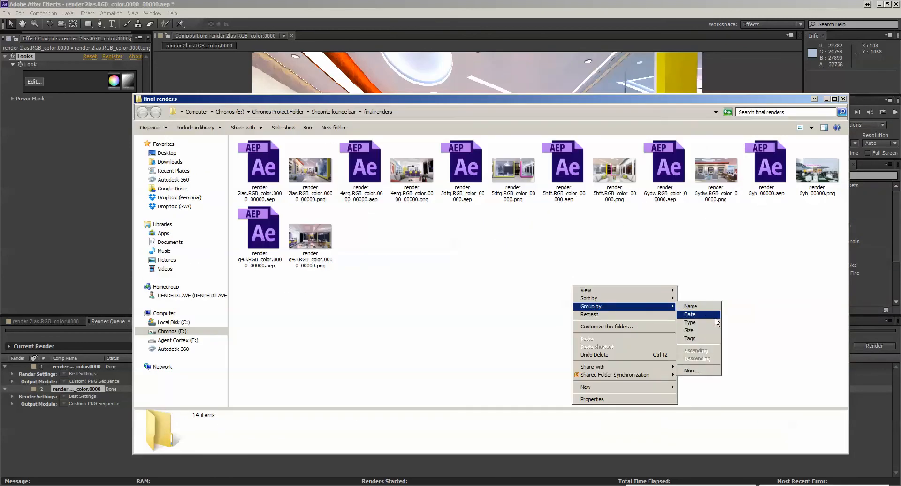
pyautogui.click(691, 322)
# Select the seven PNG renders in the final renders folder and open them all for editing in Paint
pyautogui.moveTo(606, 287); pyautogui.dragTo(267, 239)
pyautogui.rightClick(268, 239)
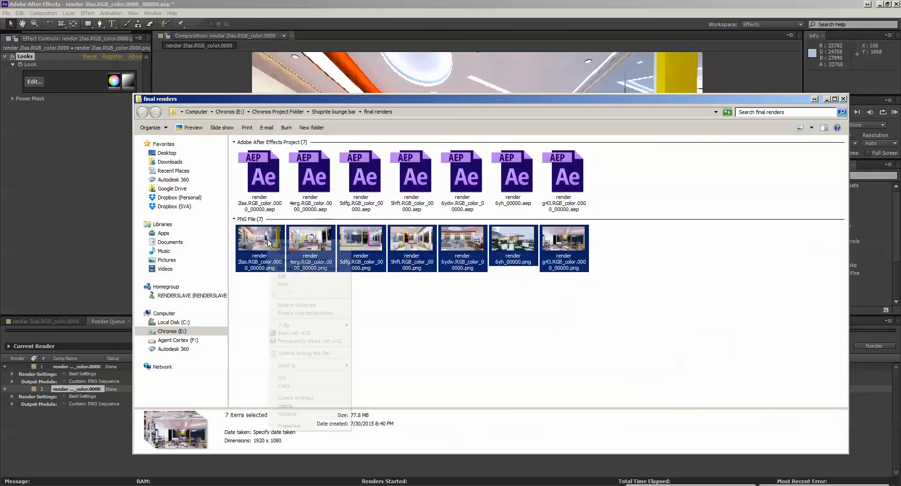
pyautogui.click(299, 247)
pyautogui.doubleClick(413, 258)
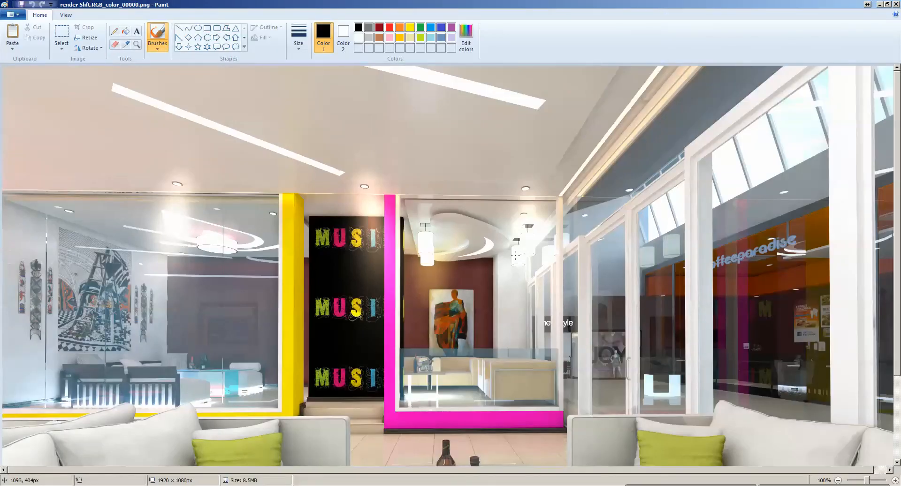
# Save render 5hft as a JPEG copy in the final renders folder and close its Paint window
pyautogui.hotkey('alt', 'f')
pyautogui.press('a')
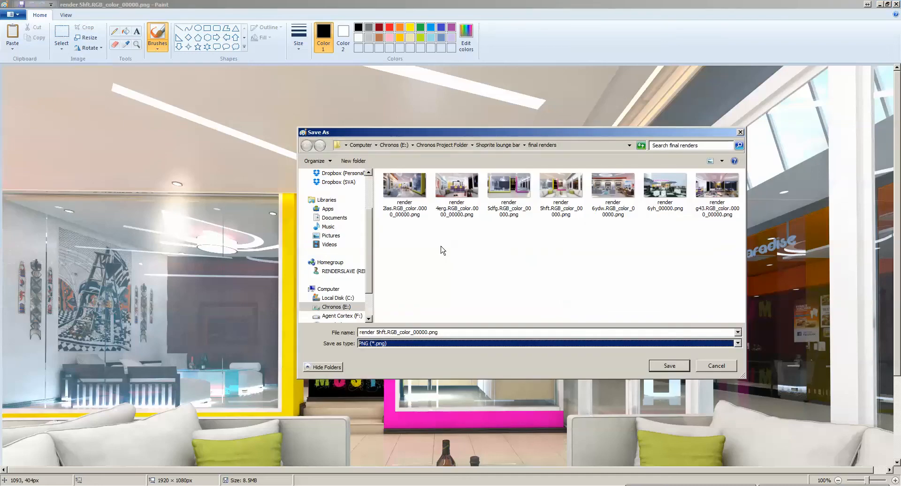
pyautogui.press('Return')
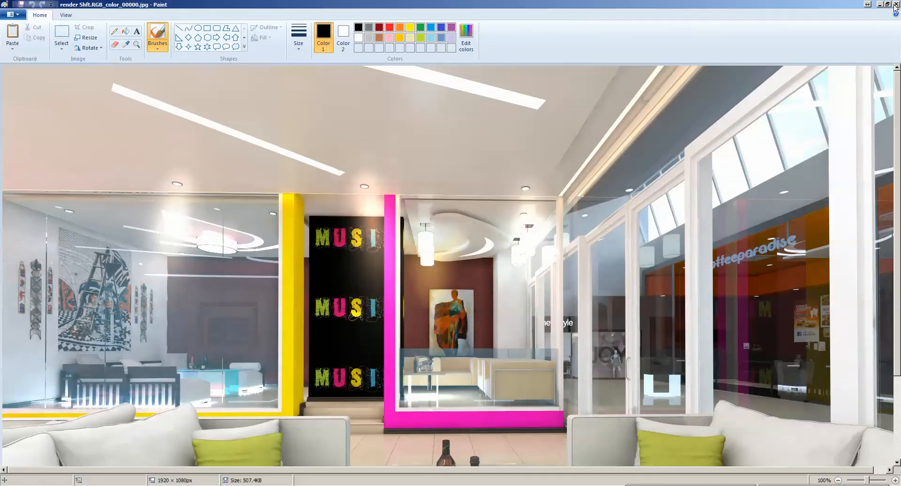
pyautogui.click(895, 5)
# Save render 6ydw as a JPEG copy in the final renders folder and close its Paint window
pyautogui.hotkey('alt', 'f')
pyautogui.press('a')
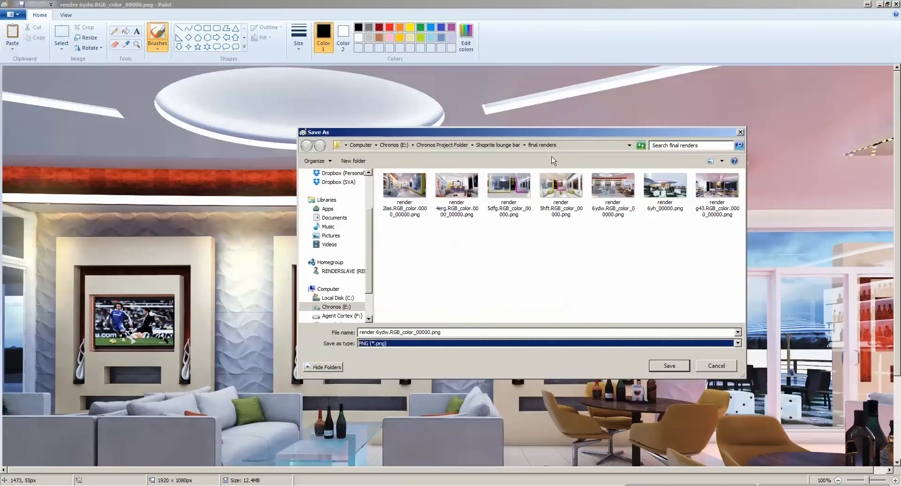
pyautogui.press('Return')
pyautogui.press('Return')
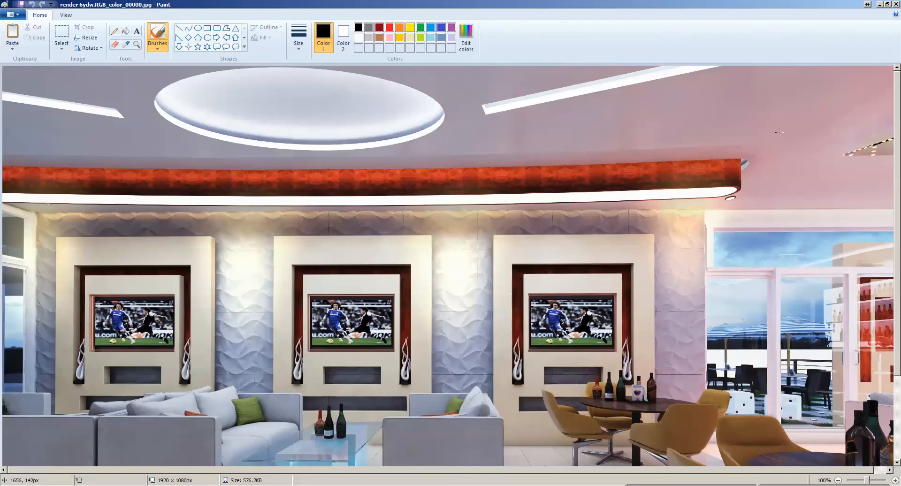
pyautogui.click(896, 5)
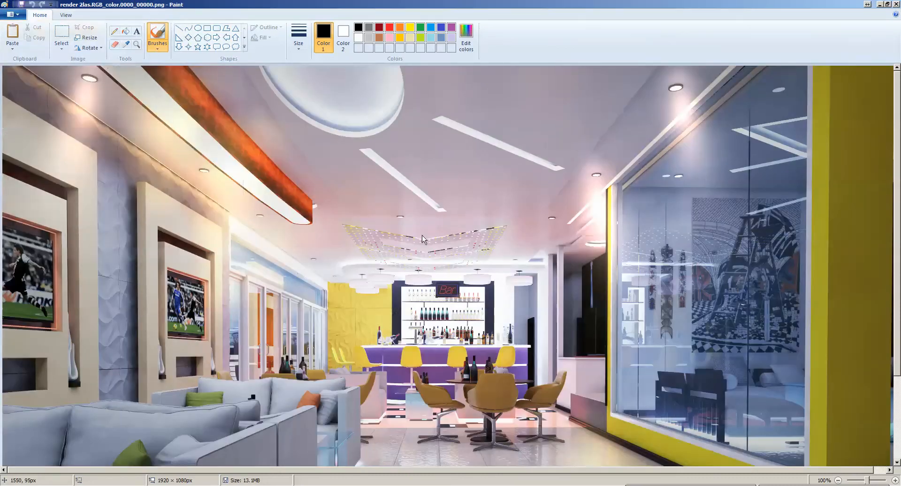
# Save render 2las as a JPEG copy in the final renders folder and close its Paint window
pyautogui.hotkey('alt', 'f')
pyautogui.press('a')
pyautogui.press('j')
pyautogui.press('Return')
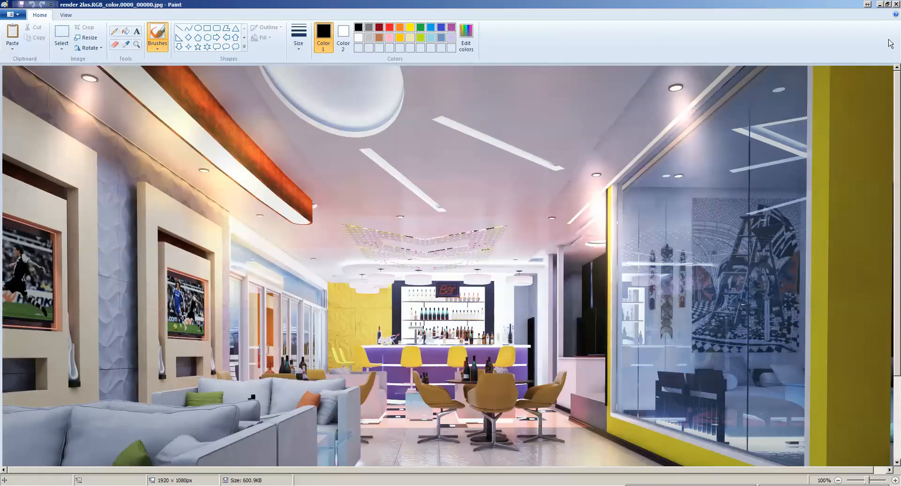
pyautogui.click(896, 5)
# Save render 4erg as a JPEG copy in the final renders folder and close its Paint window
pyautogui.hotkey('alt', 'f')
pyautogui.press('a')
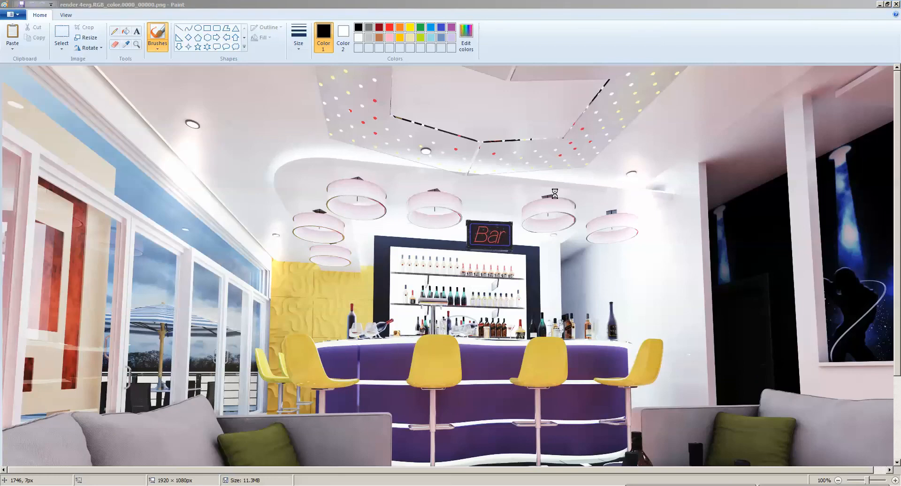
pyautogui.press('Tab')
pyautogui.press('j')
pyautogui.press('Return')
pyautogui.press('Return')
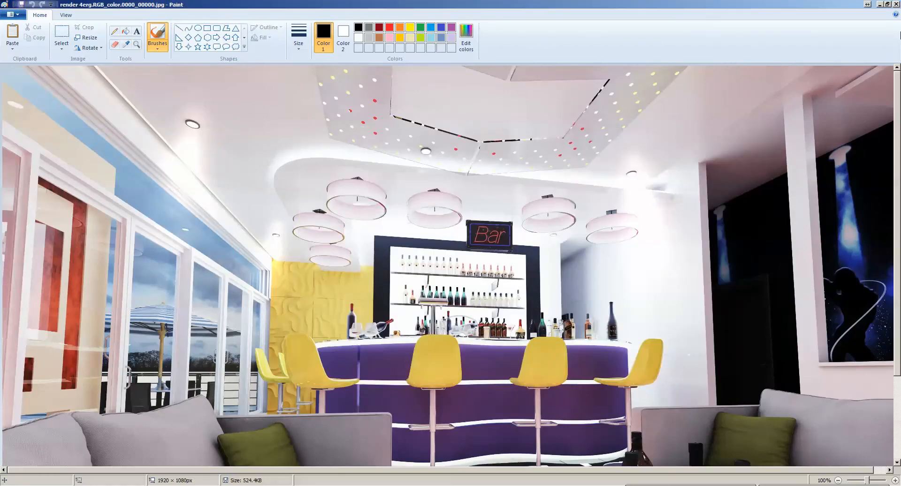
pyautogui.click(896, 4)
# Save render 6yh as a JPEG copy in the final renders folder and close its Paint window
pyautogui.hotkey('alt', 'f')
pyautogui.press('a')
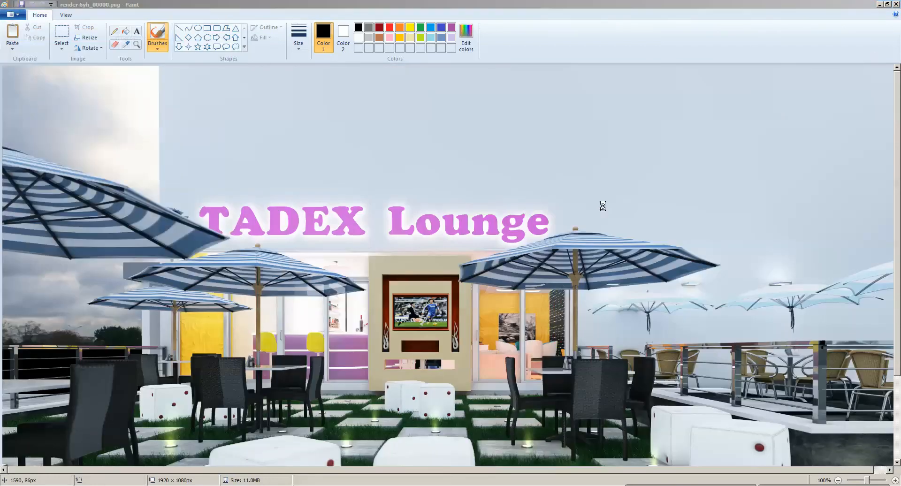
pyautogui.press('Tab')
pyautogui.press('j')
pyautogui.press('Return')
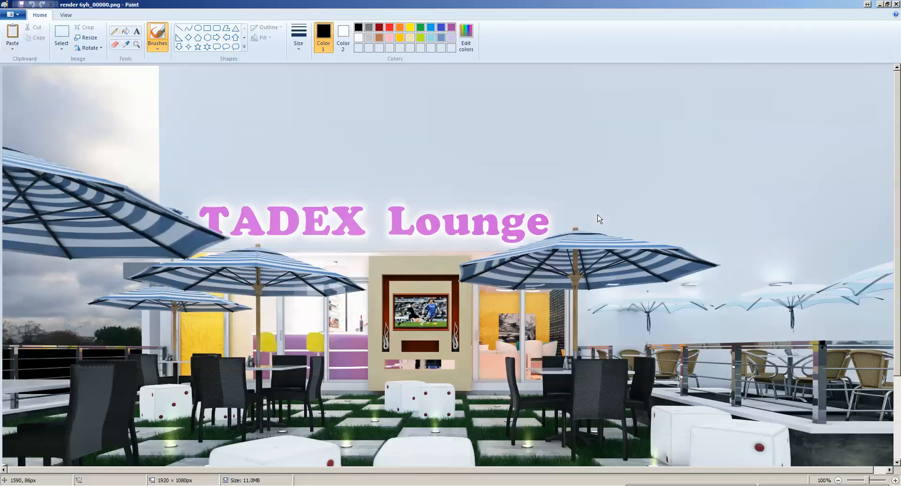
pyautogui.click(896, 4)
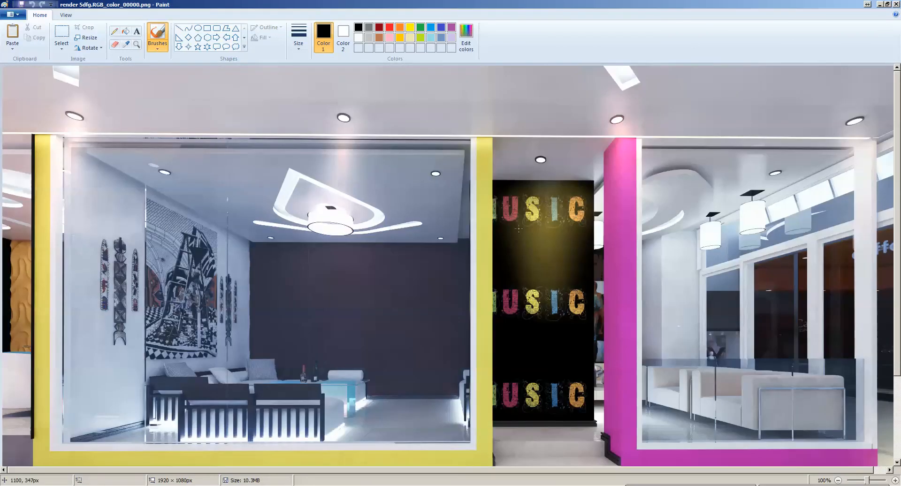
# Save render 5dfg as a JPEG copy in the final renders folder and close its Paint window
pyautogui.hotkey('alt', 'f')
pyautogui.press('a')
pyautogui.press('Tab')
pyautogui.press('j')
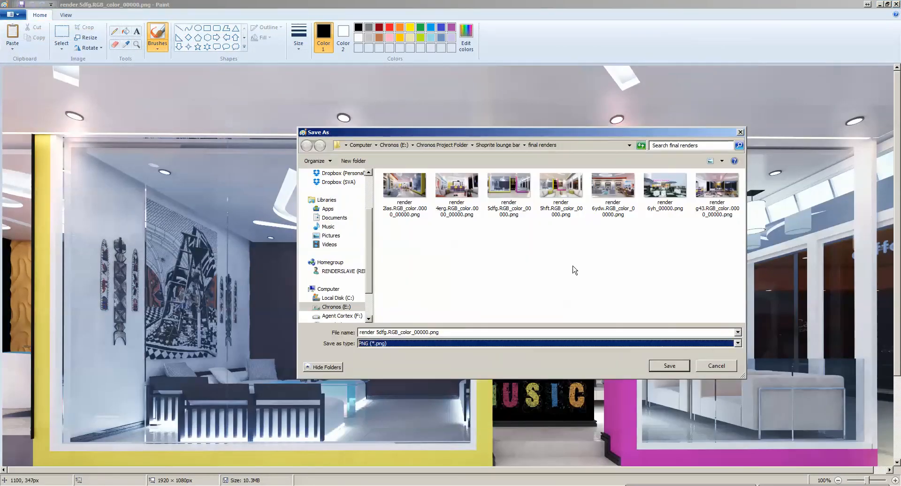
pyautogui.press('Return')
pyautogui.hotkey('alt', 'F4')
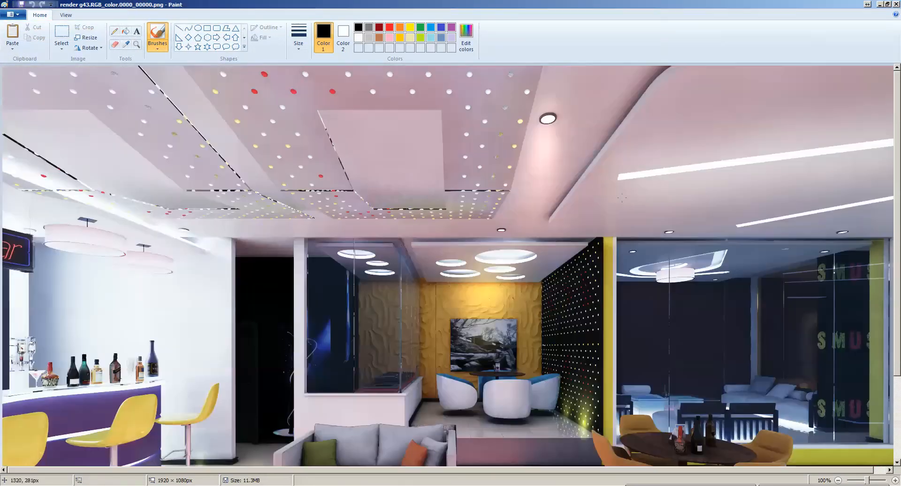
# Save render g43 as a JPEG copy in the final renders folder and close its Paint window
pyautogui.hotkey('alt', 'f')
pyautogui.press('a')
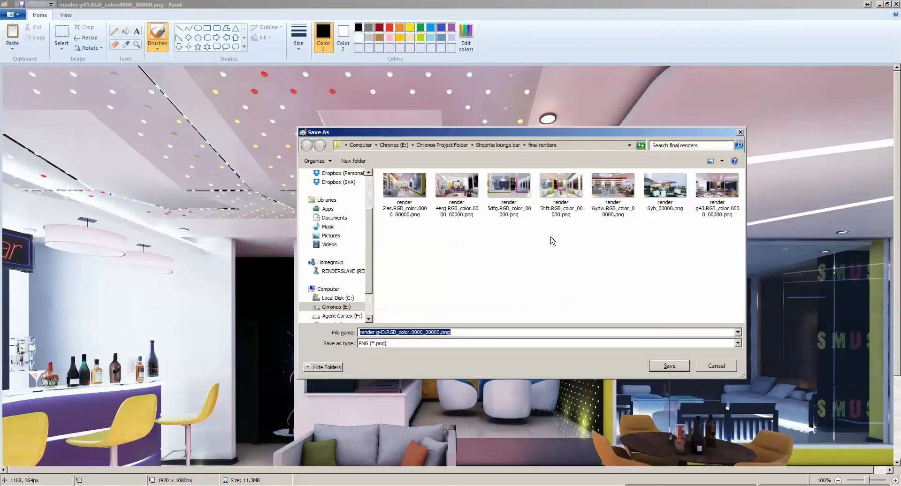
pyautogui.press('Tab')
pyautogui.press('j')
pyautogui.press('Return')
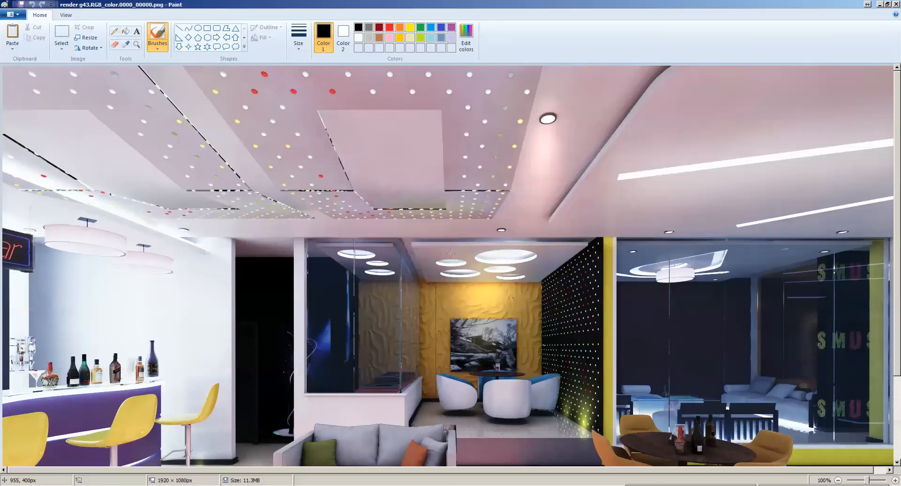
pyautogui.hotkey('alt', 'f')
pyautogui.press('a')
pyautogui.press('Tab')
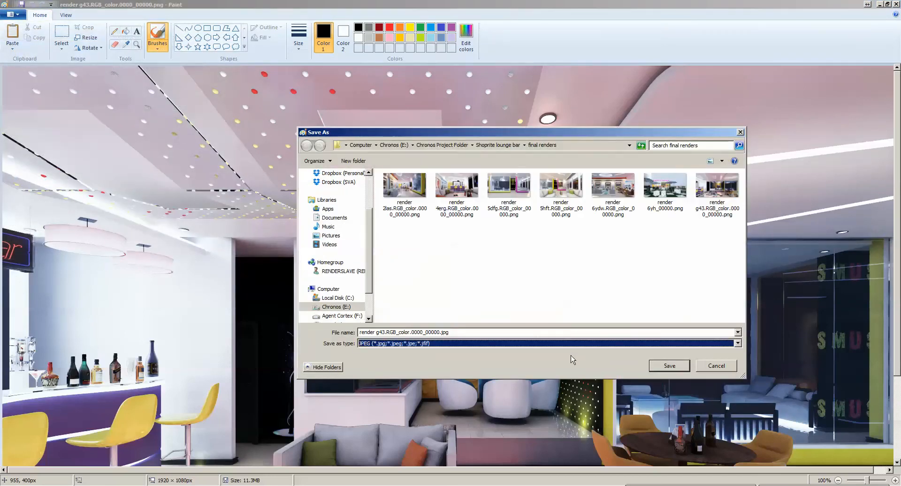
pyautogui.press('Return')
pyautogui.press('Return')
pyautogui.click(895, 4)
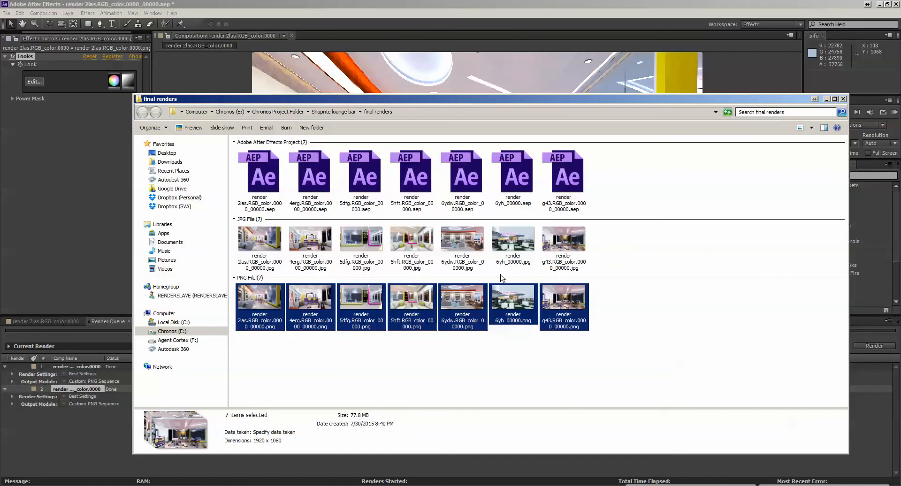
# Open the 2las JPG in the photo viewer, examine the finished renders one after another, and close the viewer
pyautogui.moveTo(613, 256); pyautogui.dragTo(269, 259)
pyautogui.doubleClick(266, 253)
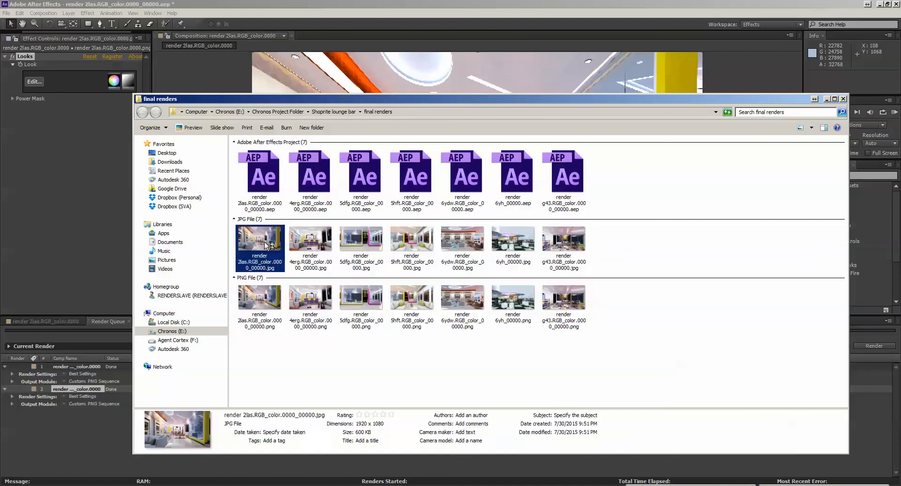
pyautogui.press('Right')
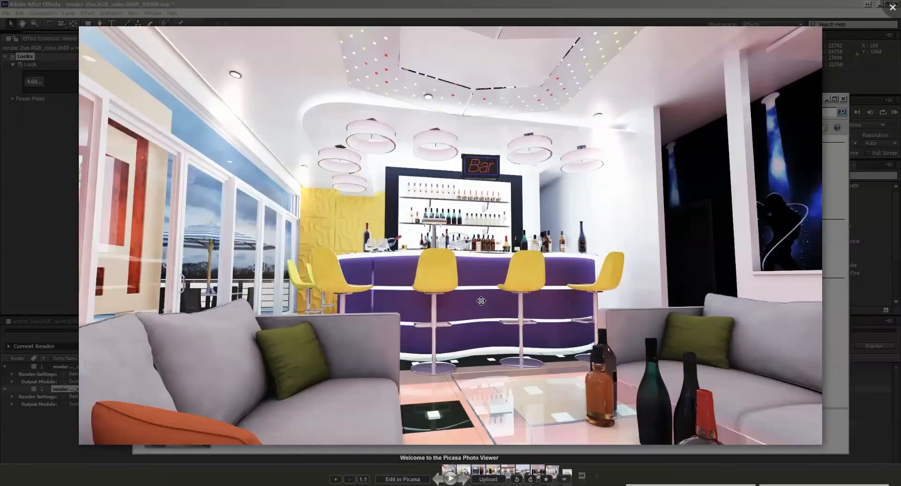
pyautogui.press('Right')
pyautogui.press('Right')
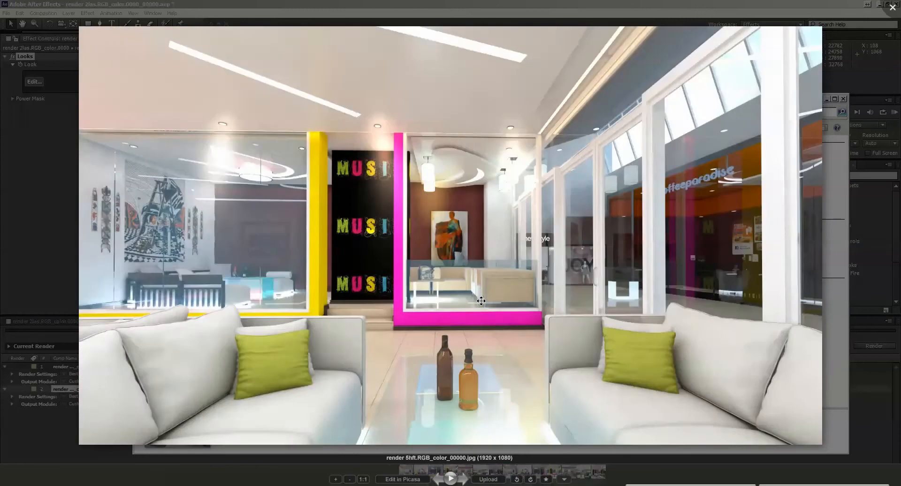
pyautogui.press('Right')
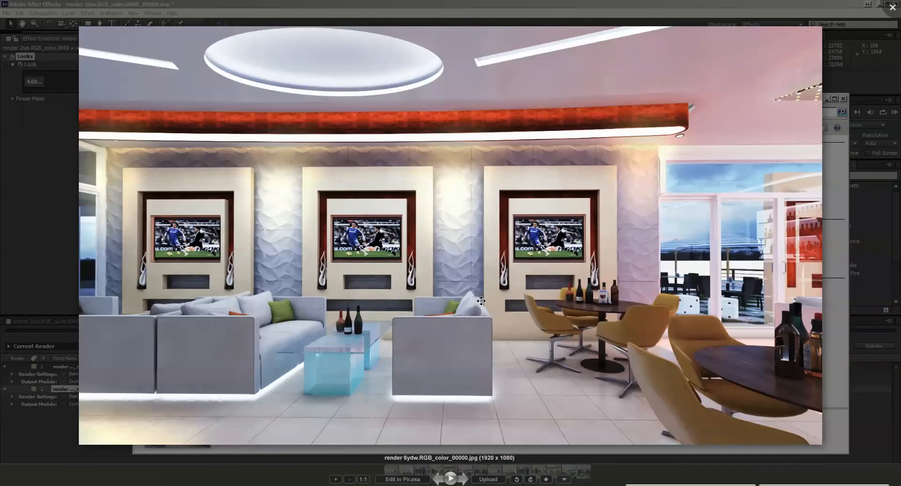
pyautogui.press('Right')
pyautogui.press('Left')
pyautogui.press('Right')
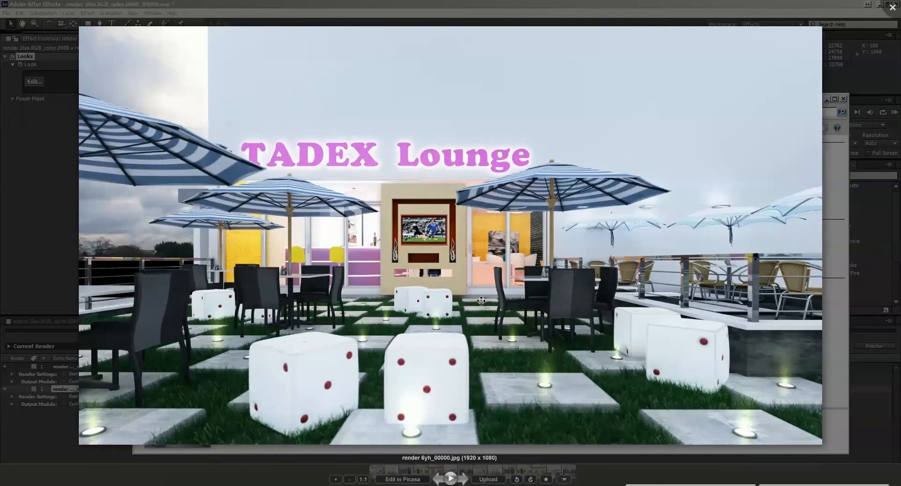
pyautogui.press('Right')
pyautogui.press('Right')
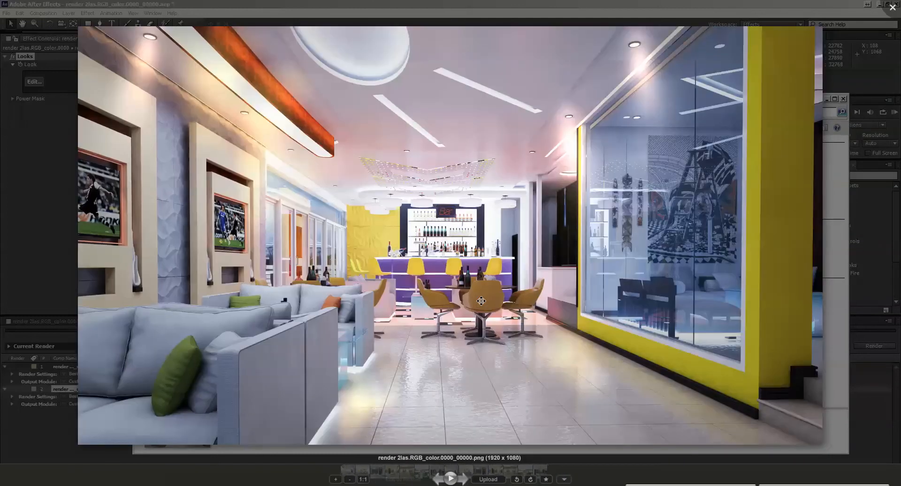
pyautogui.scroll(-2, 450, 254)
pyautogui.press('Escape')
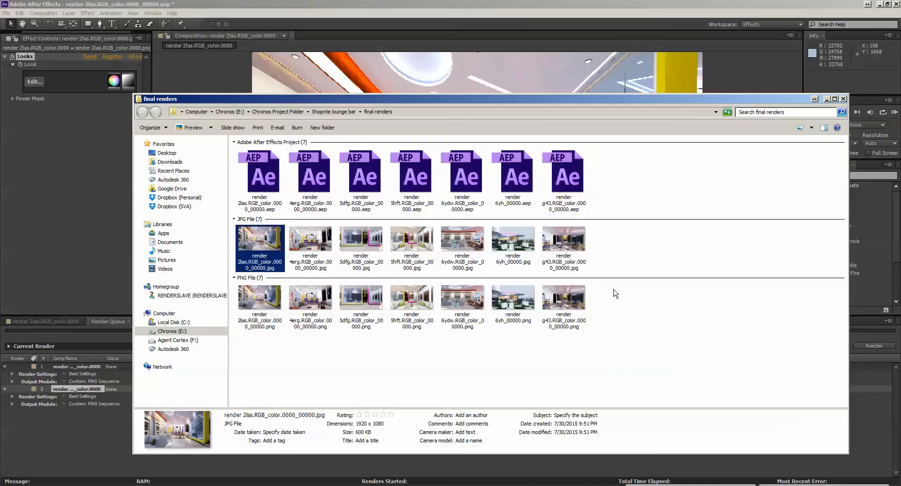
# Select the seven JPG renders and close After Effects without saving the changes to the render 2las project
pyautogui.moveTo(629, 276); pyautogui.dragTo(237, 224)
pyautogui.click(894, 3)
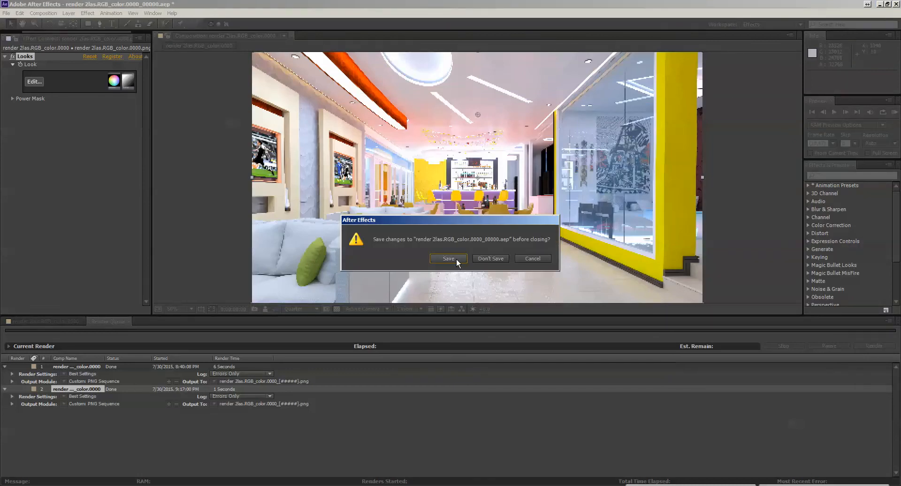
pyautogui.click(488, 258)
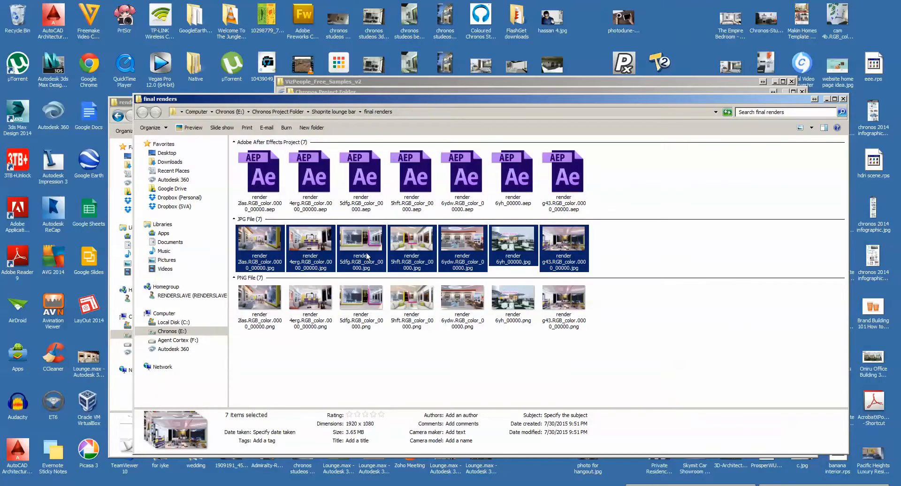